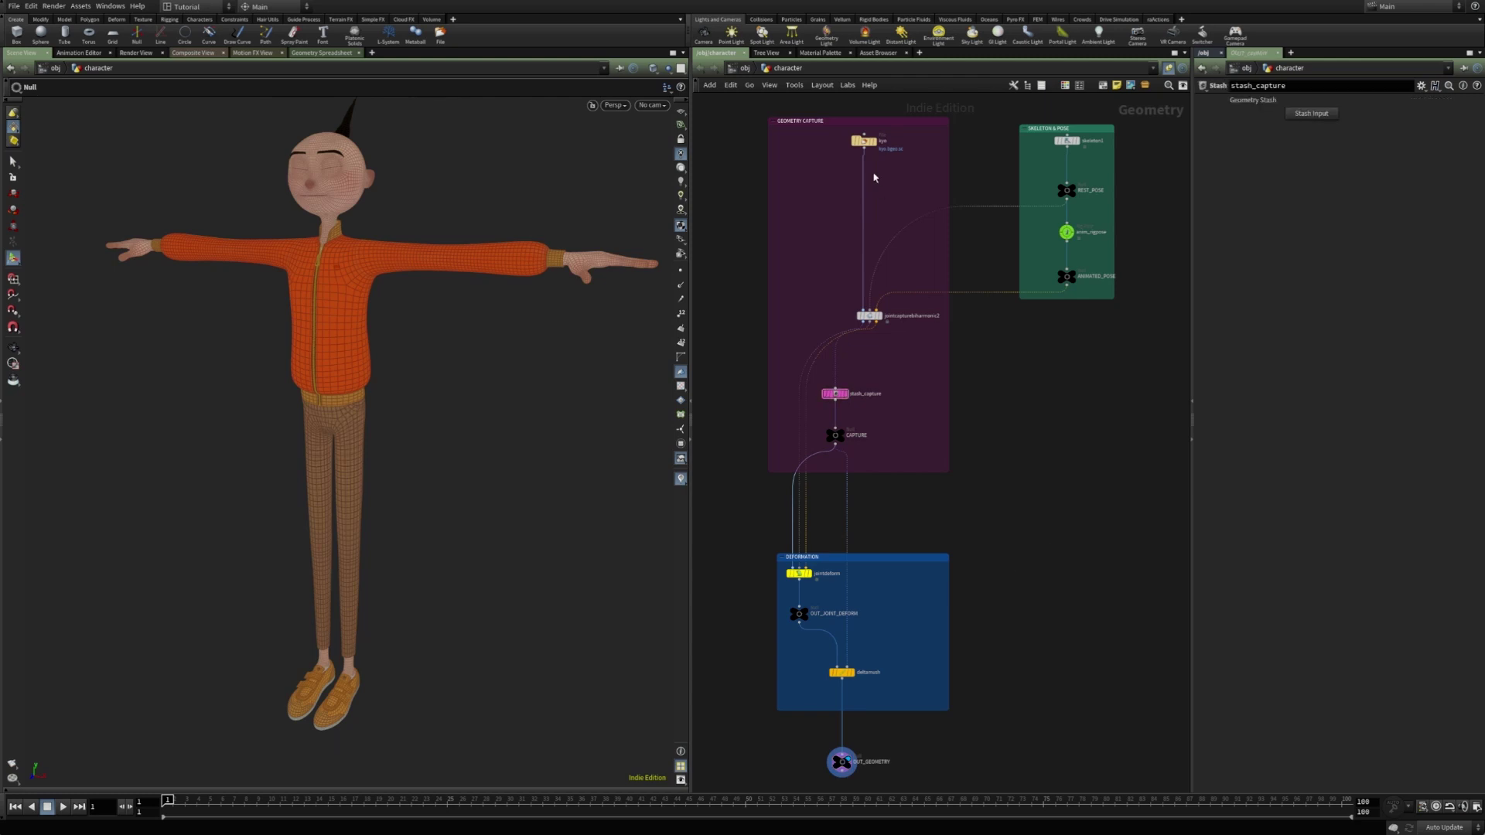
# - Inspect the output of the kyo file, skeleton and stash_capture nodes, and the joints of anim_rigpose on the character
pyautogui.click(866, 142)
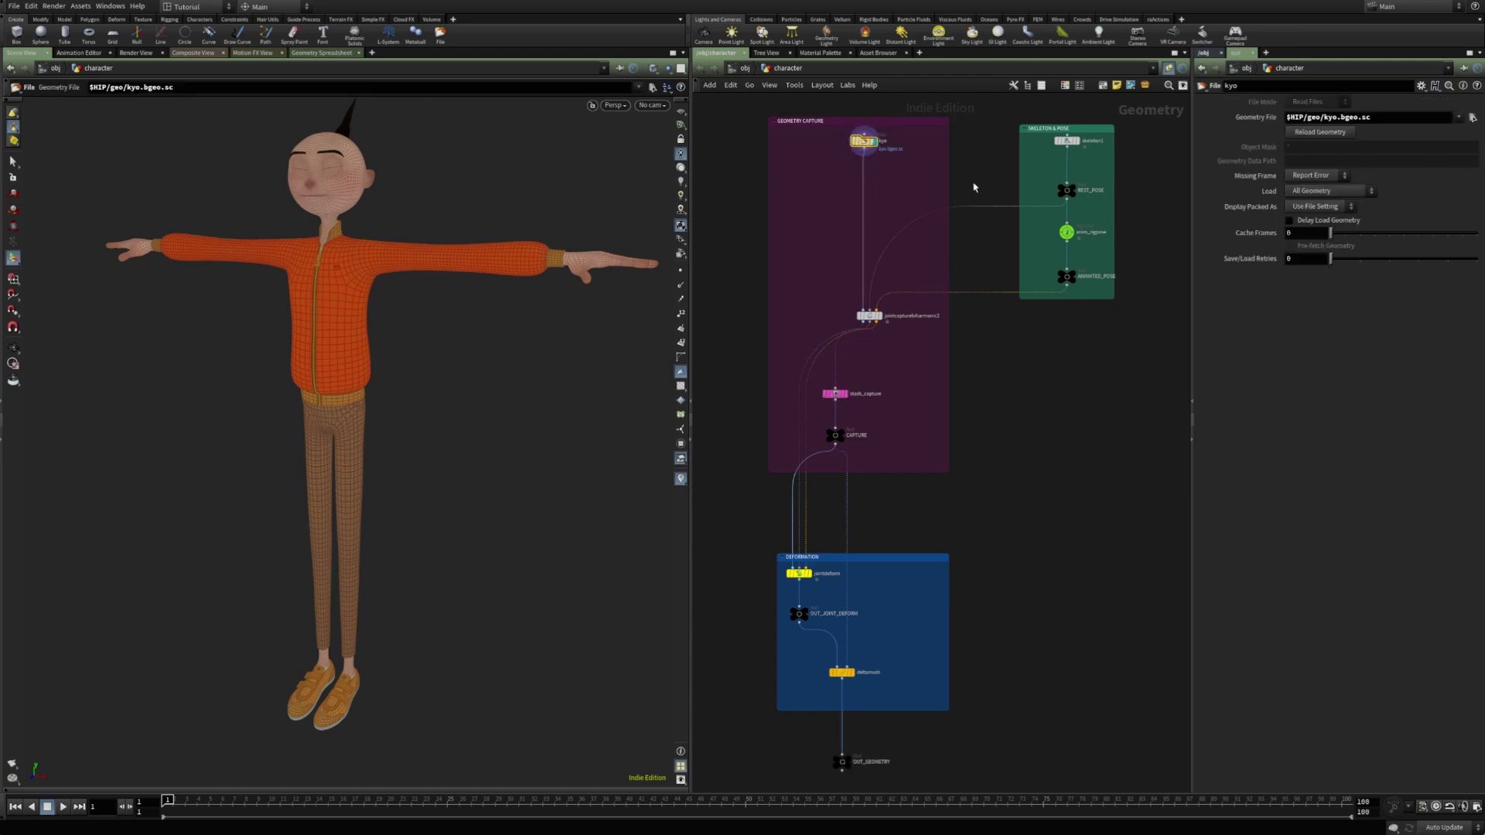
pyautogui.click(1067, 142)
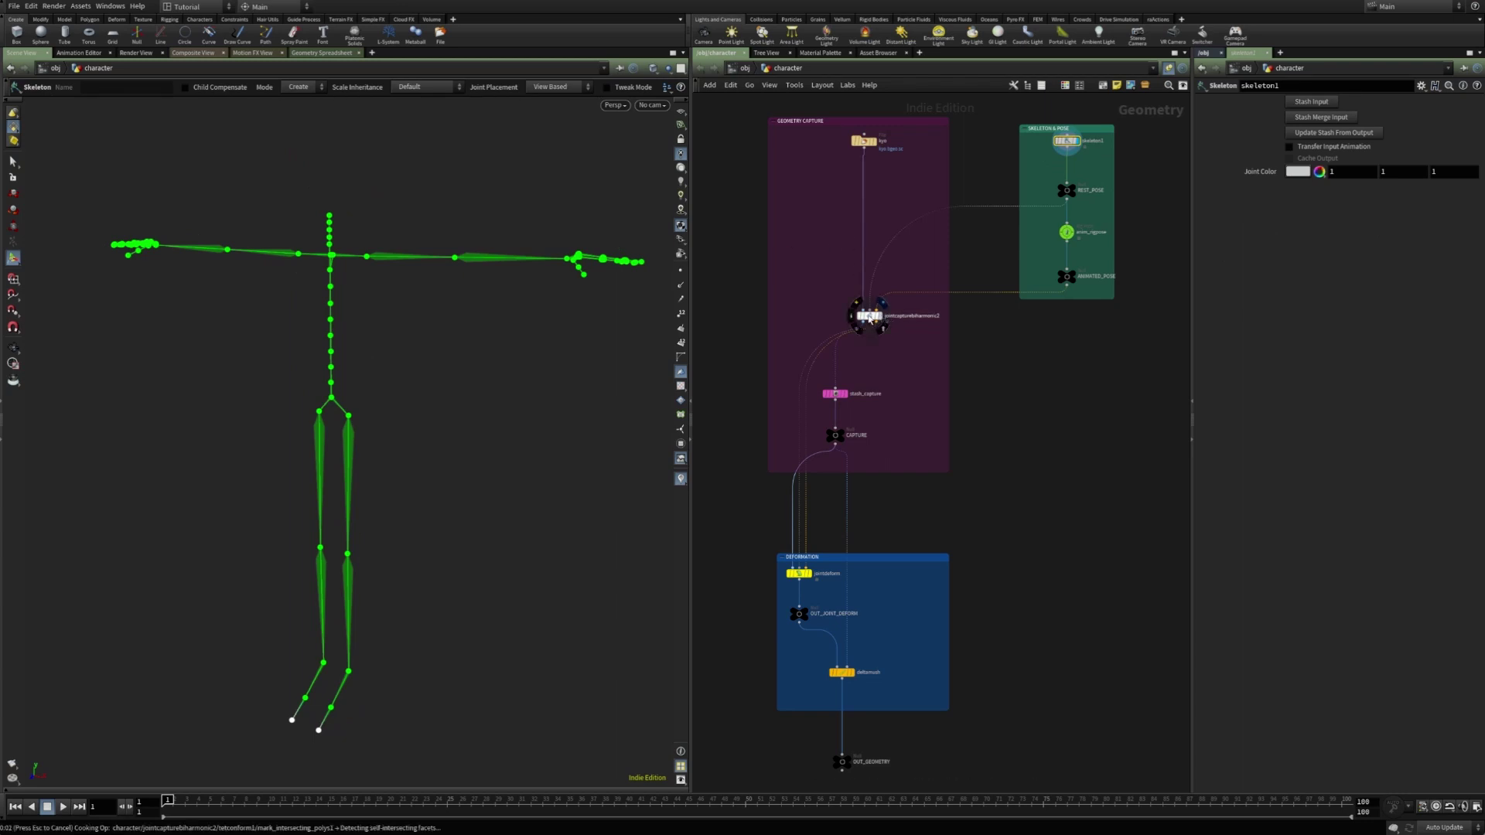
pyautogui.click(839, 400)
pyautogui.click(836, 395)
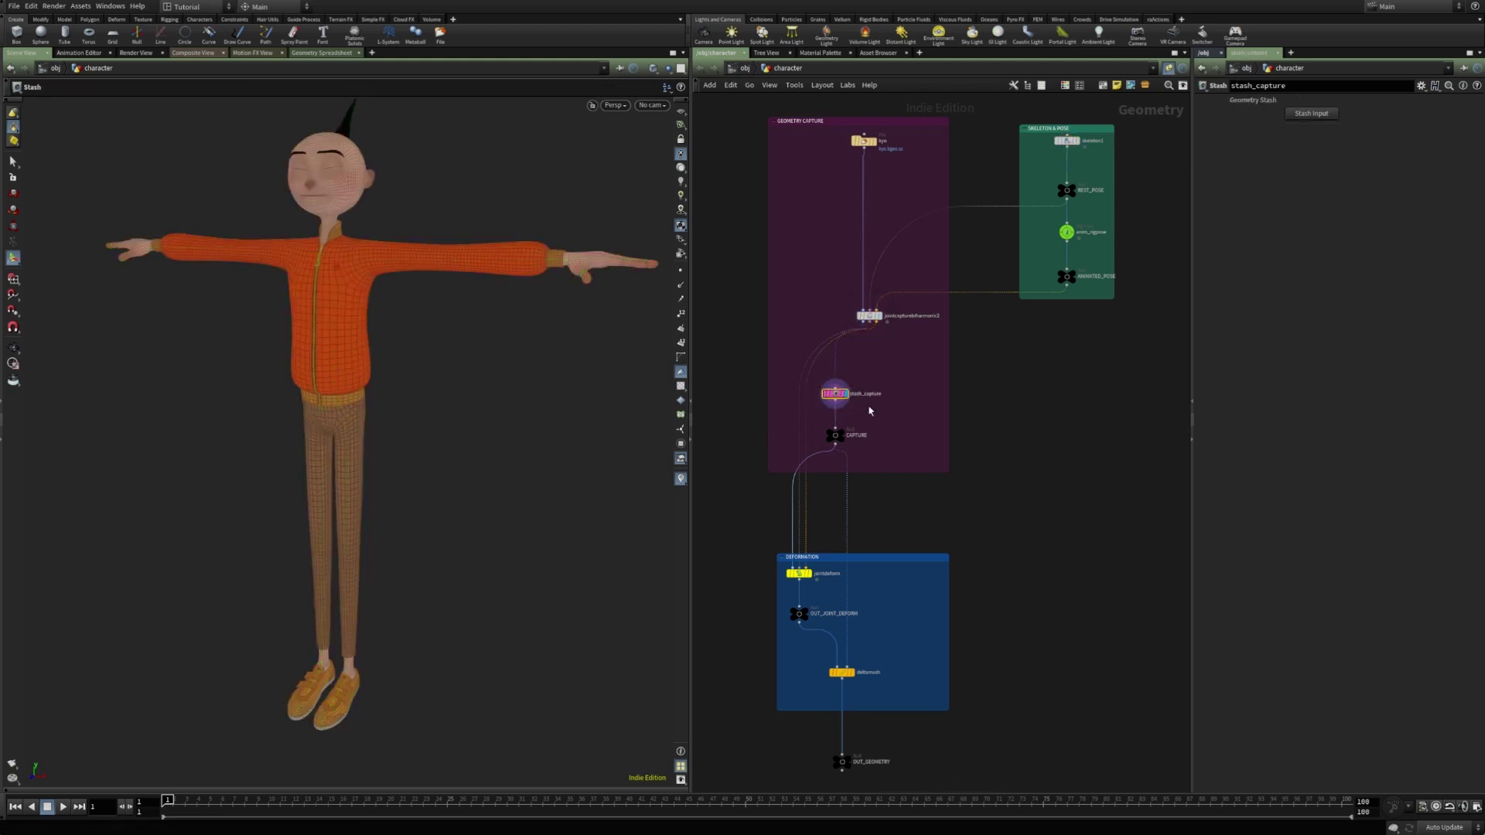
pyautogui.click(1066, 234)
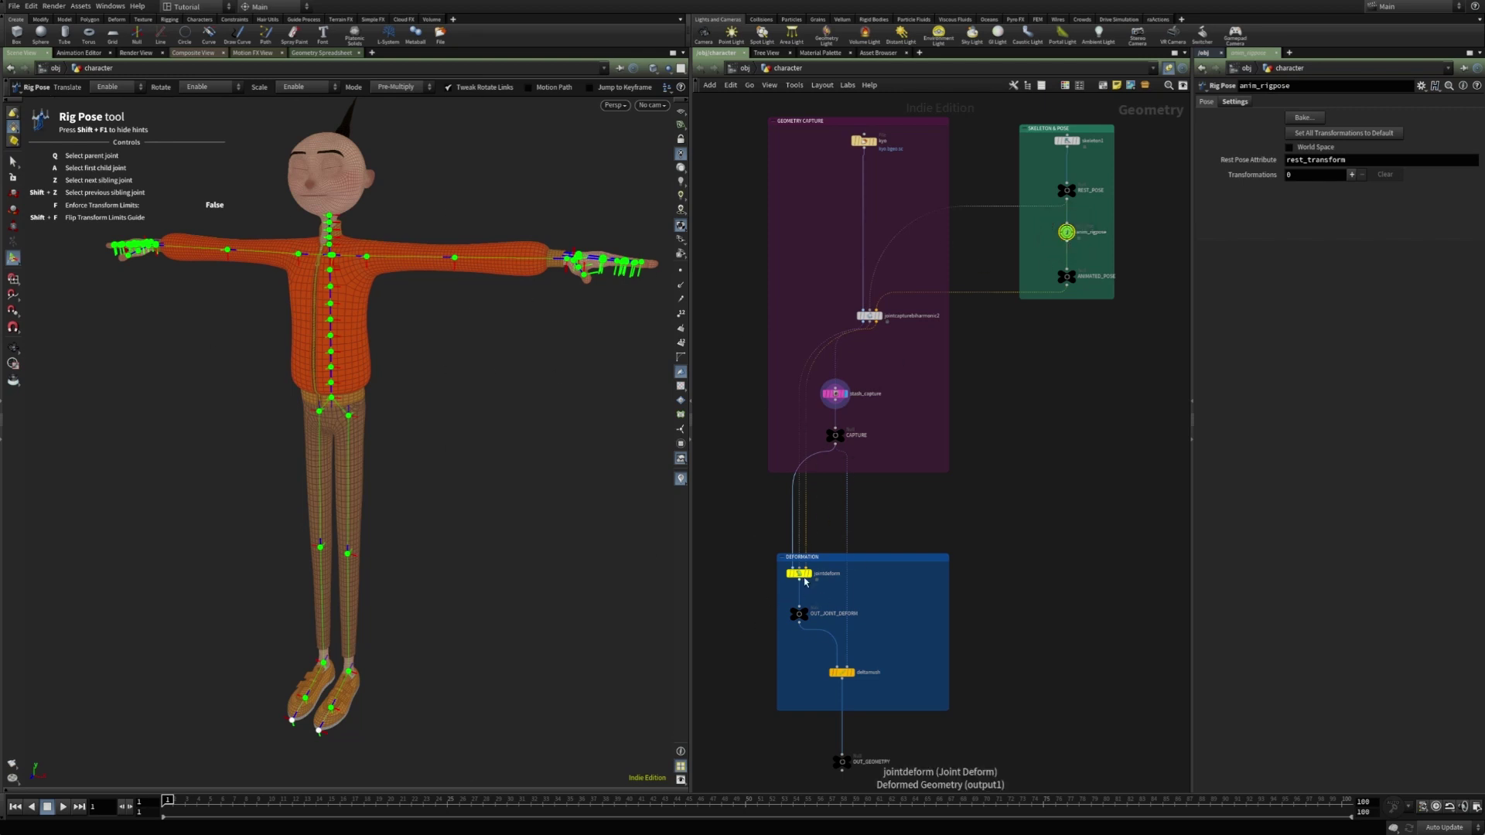
# - Display the jointdeform result and lower the character's left arm by rotating the L_shoulder joint about -58.9° in anim_rigpose
pyautogui.click(809, 577)
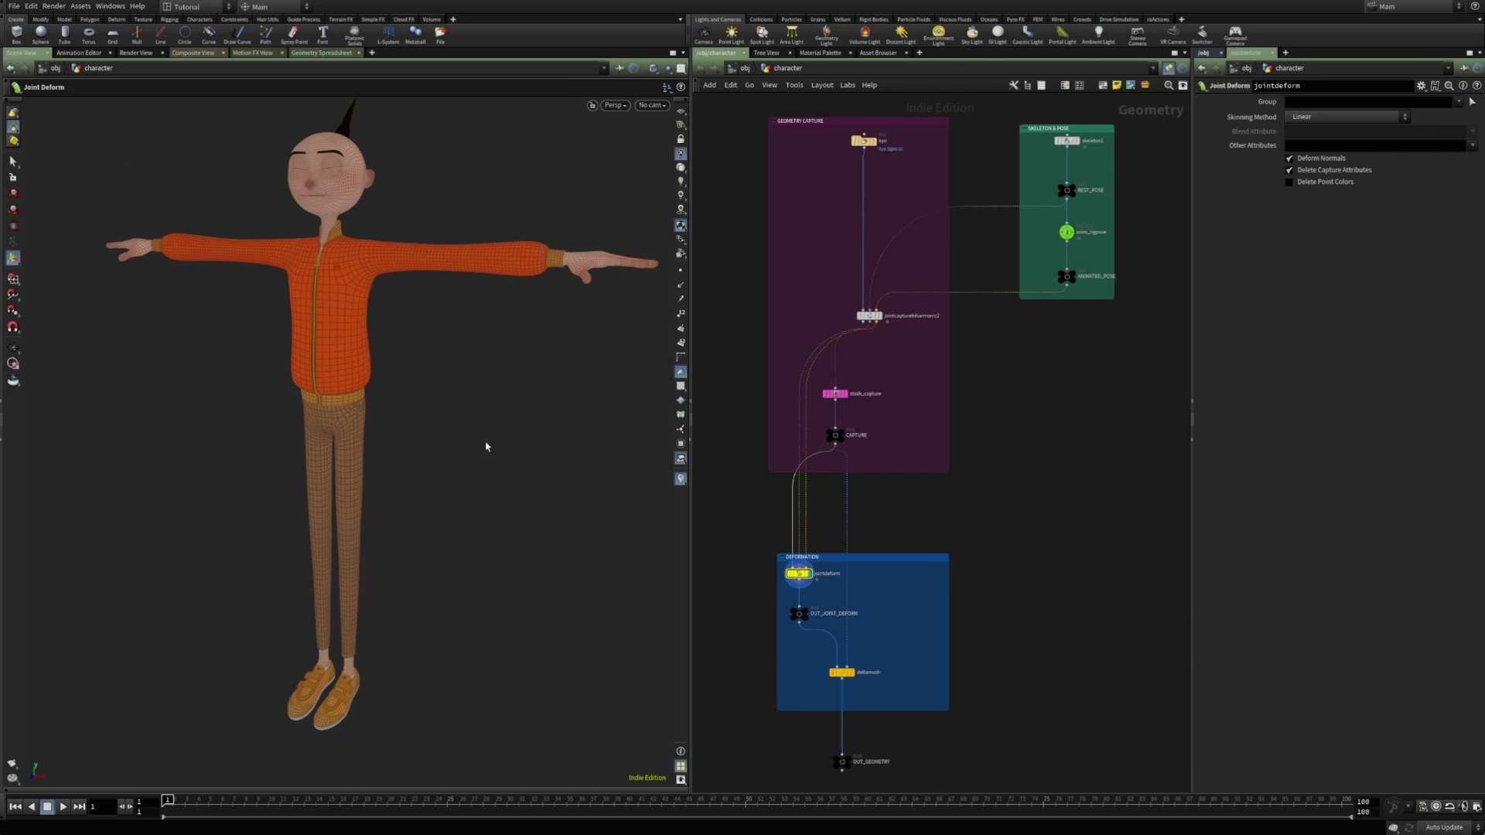
pyautogui.click(1064, 232)
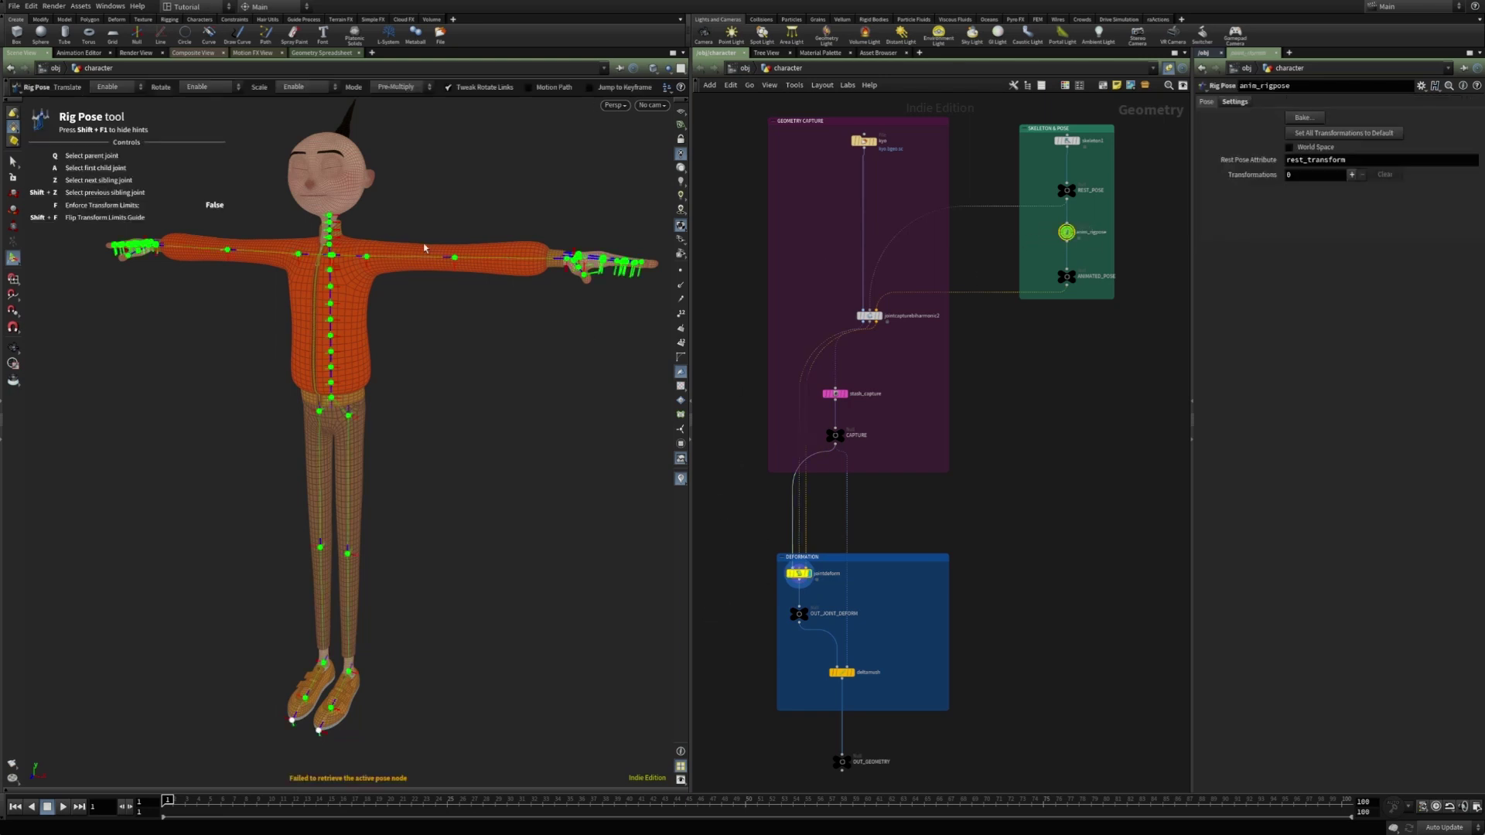
pyautogui.press('r')
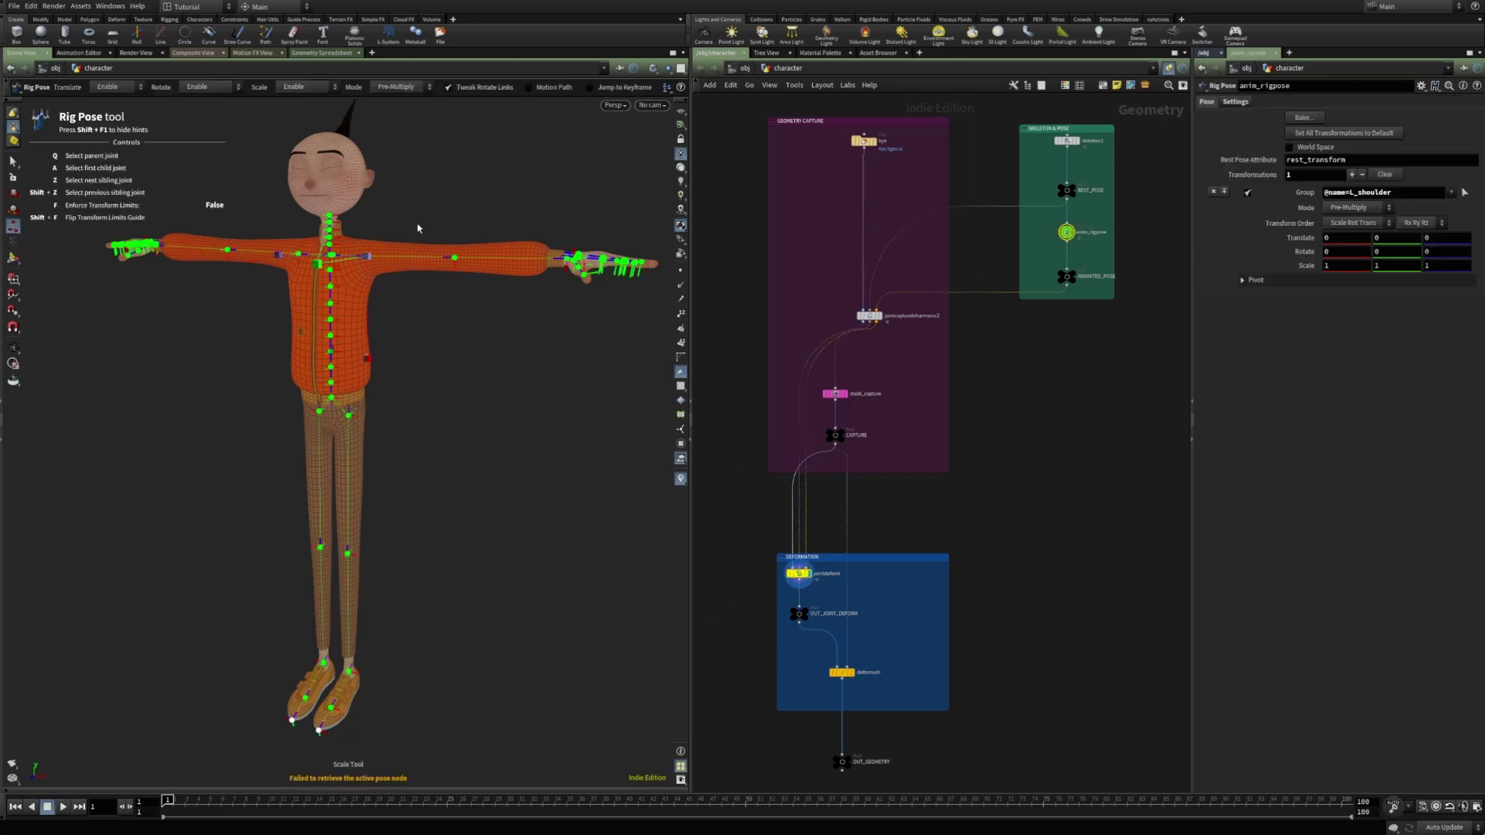
pyautogui.moveTo(458, 205); pyautogui.dragTo(433, 317)
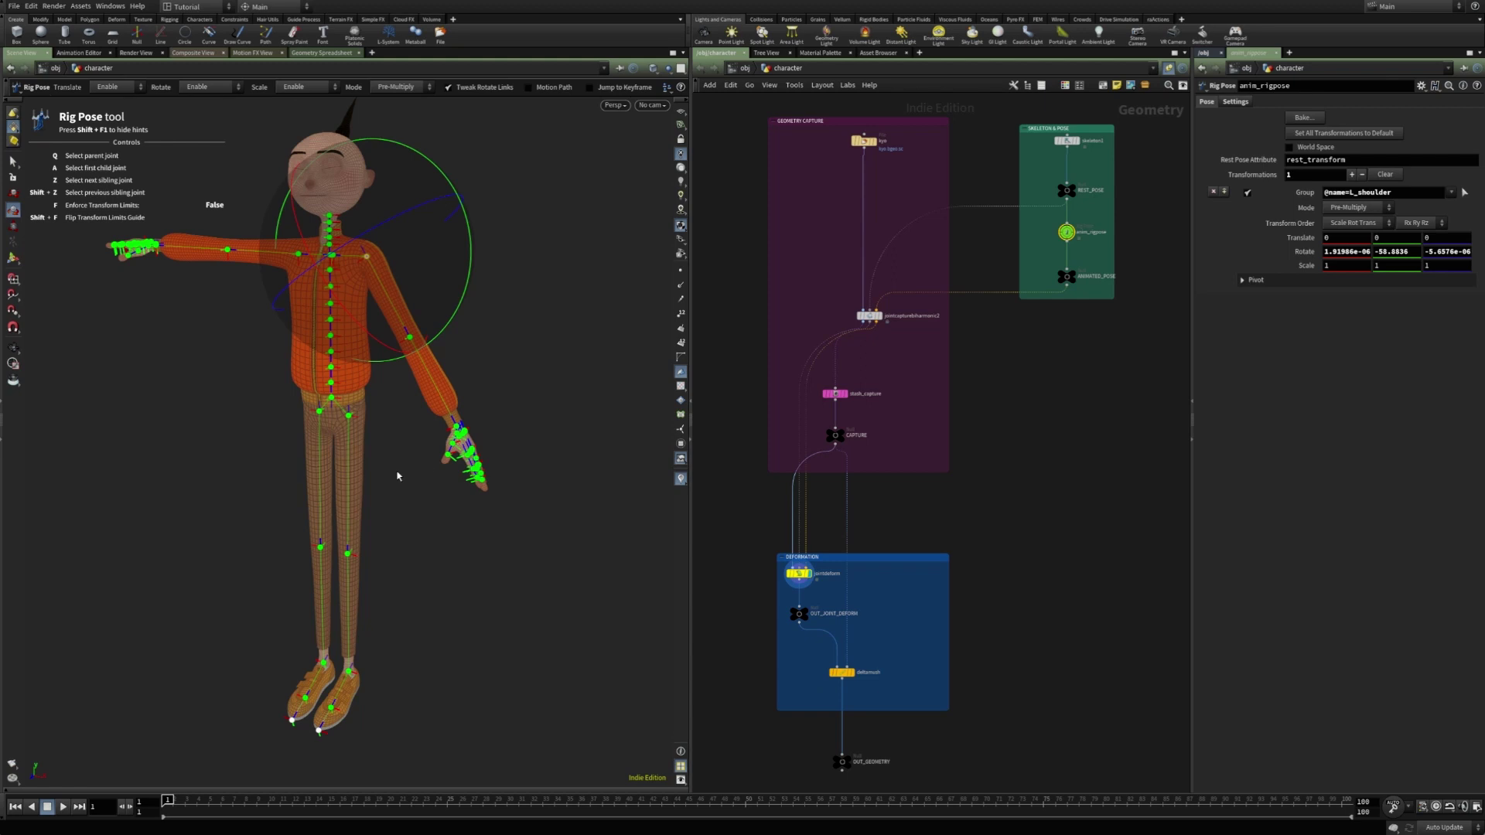
# - Display the deltamush node and toggle its bypass to compare the shoulder deformation with and without smoothing
pyautogui.scroll(8, 398, 475)
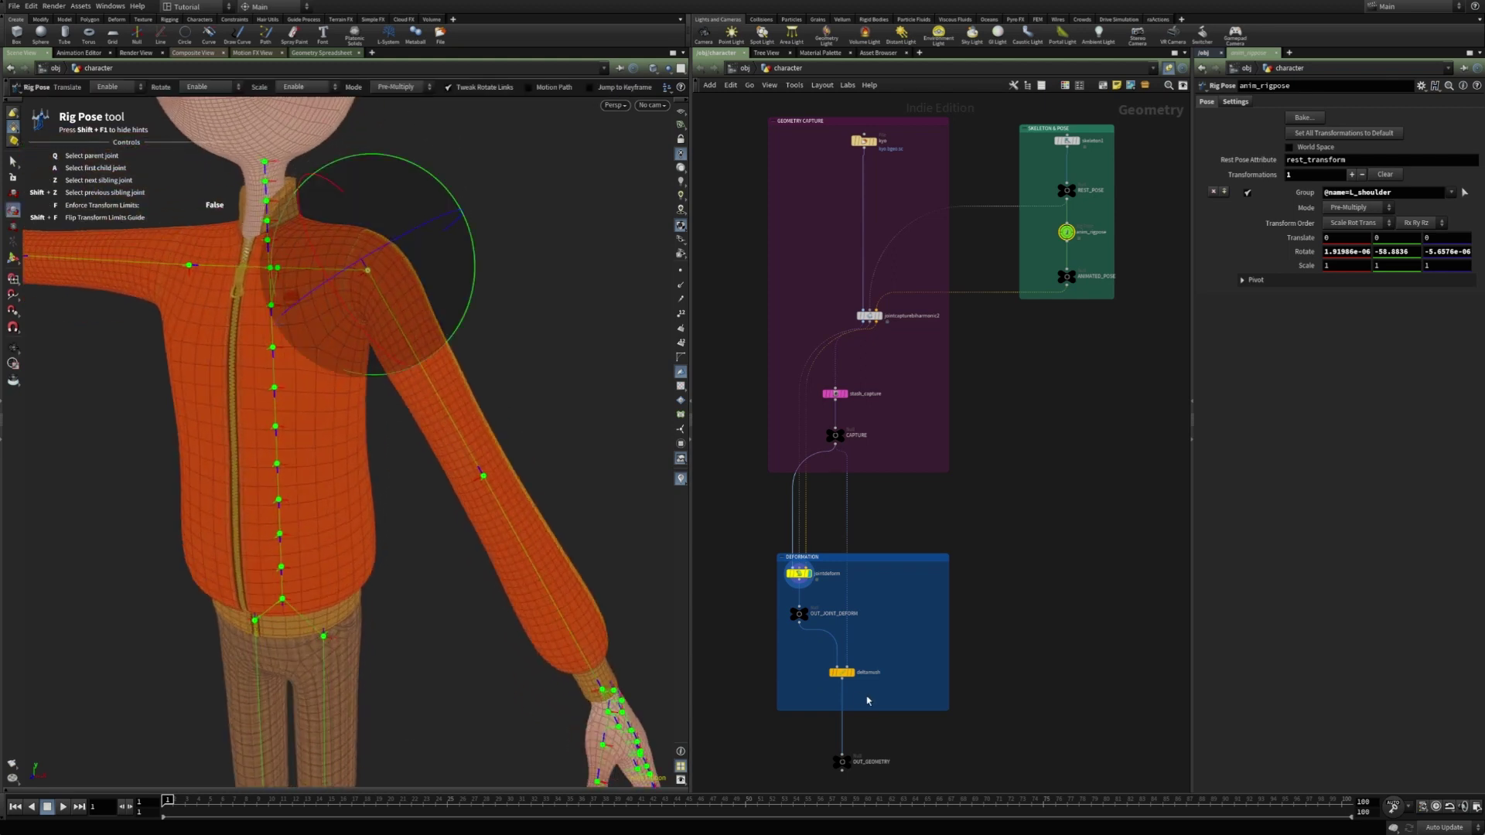
pyautogui.click(841, 671)
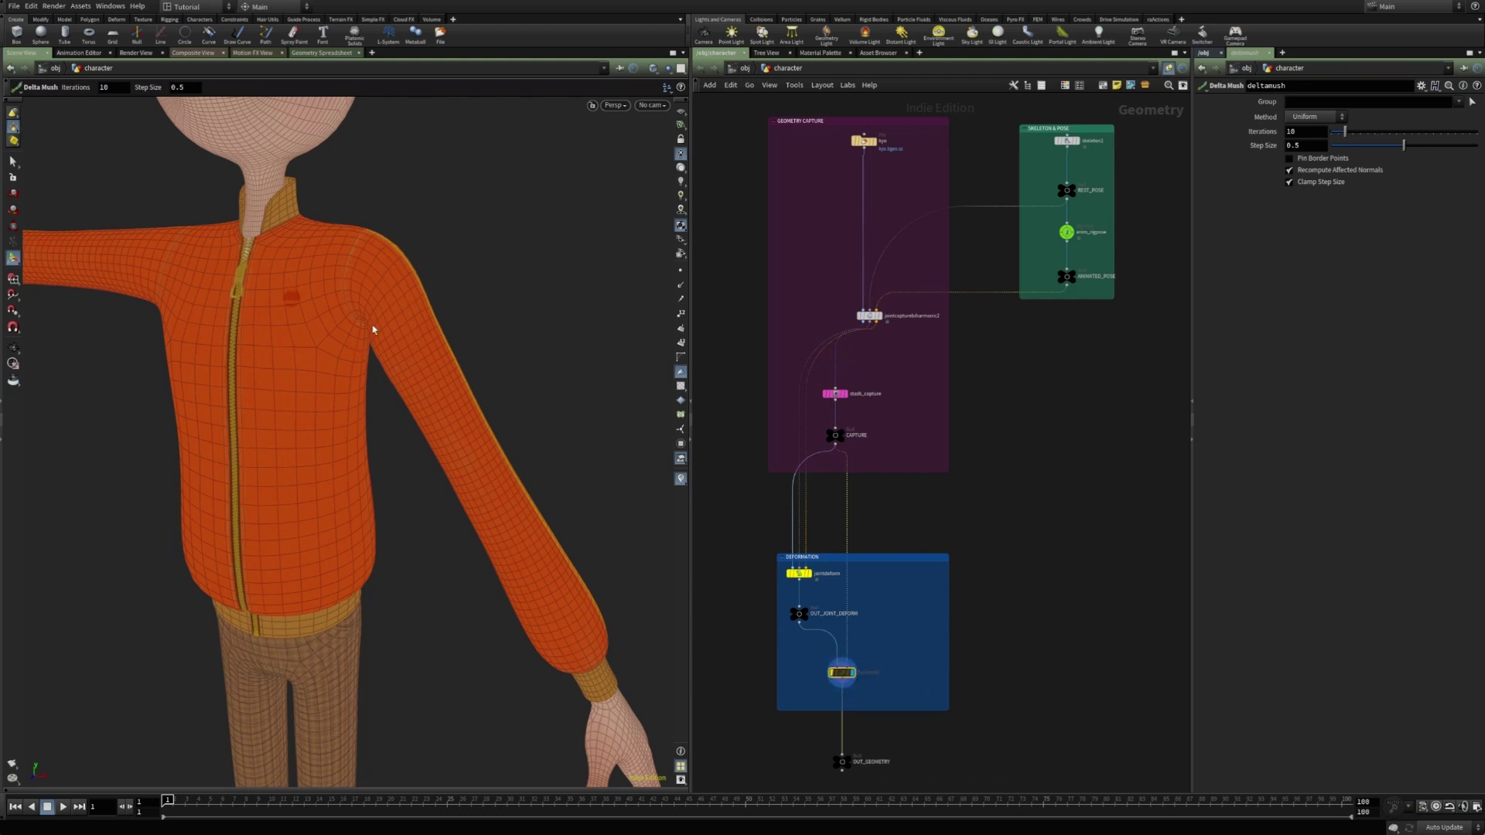
pyautogui.scroll(5, 372, 330)
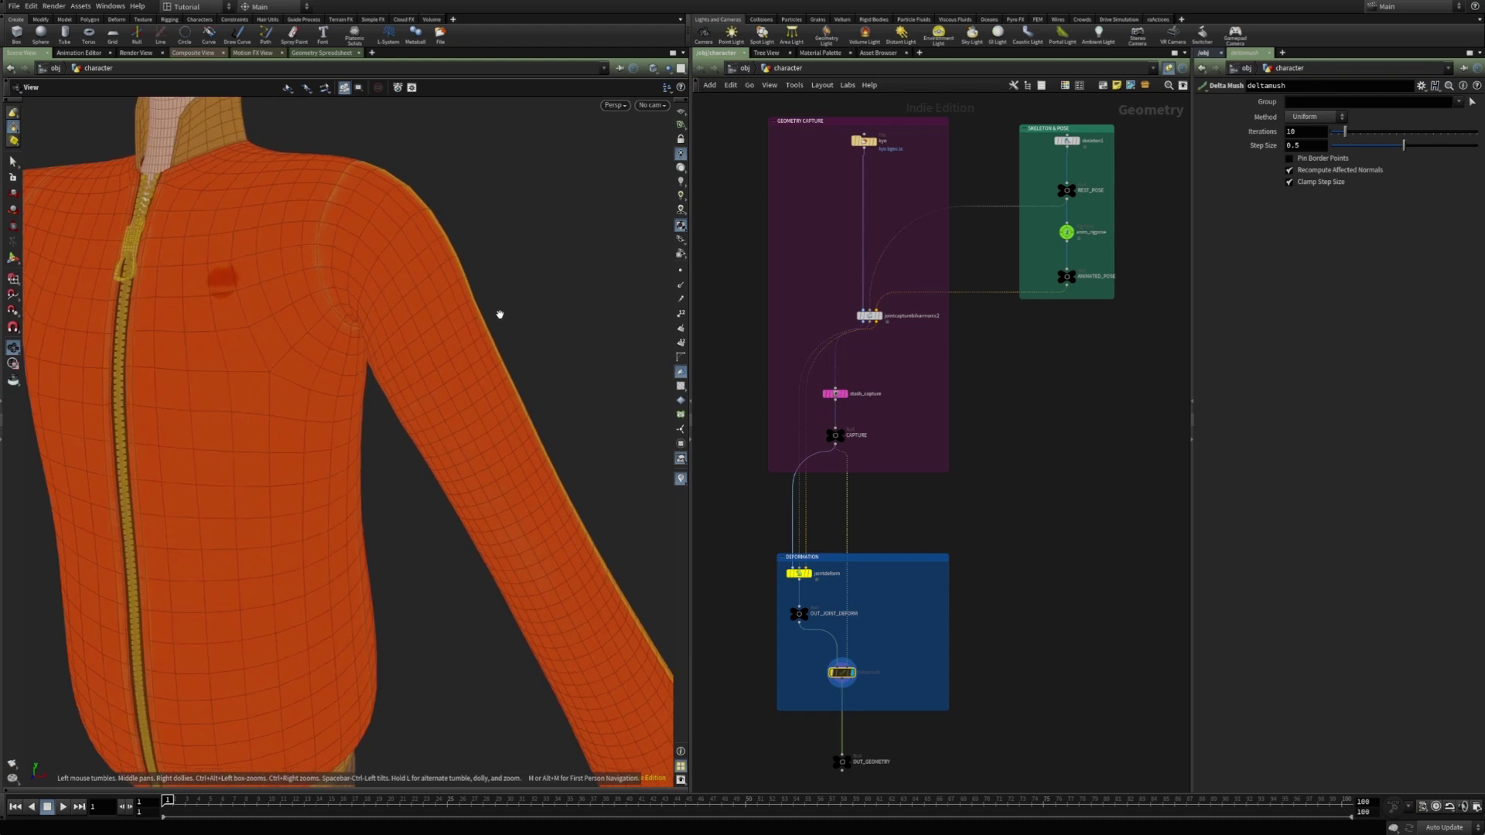
pyautogui.click(832, 672)
pyautogui.moveTo(397, 343)
pyautogui.keyDown('alt'); pyautogui.mouseDown()
pyautogui.moveTo(417, 361)
pyautogui.moveTo(400, 357)
pyautogui.mouseUp(); pyautogui.keyUp('alt')
pyautogui.press('Return')
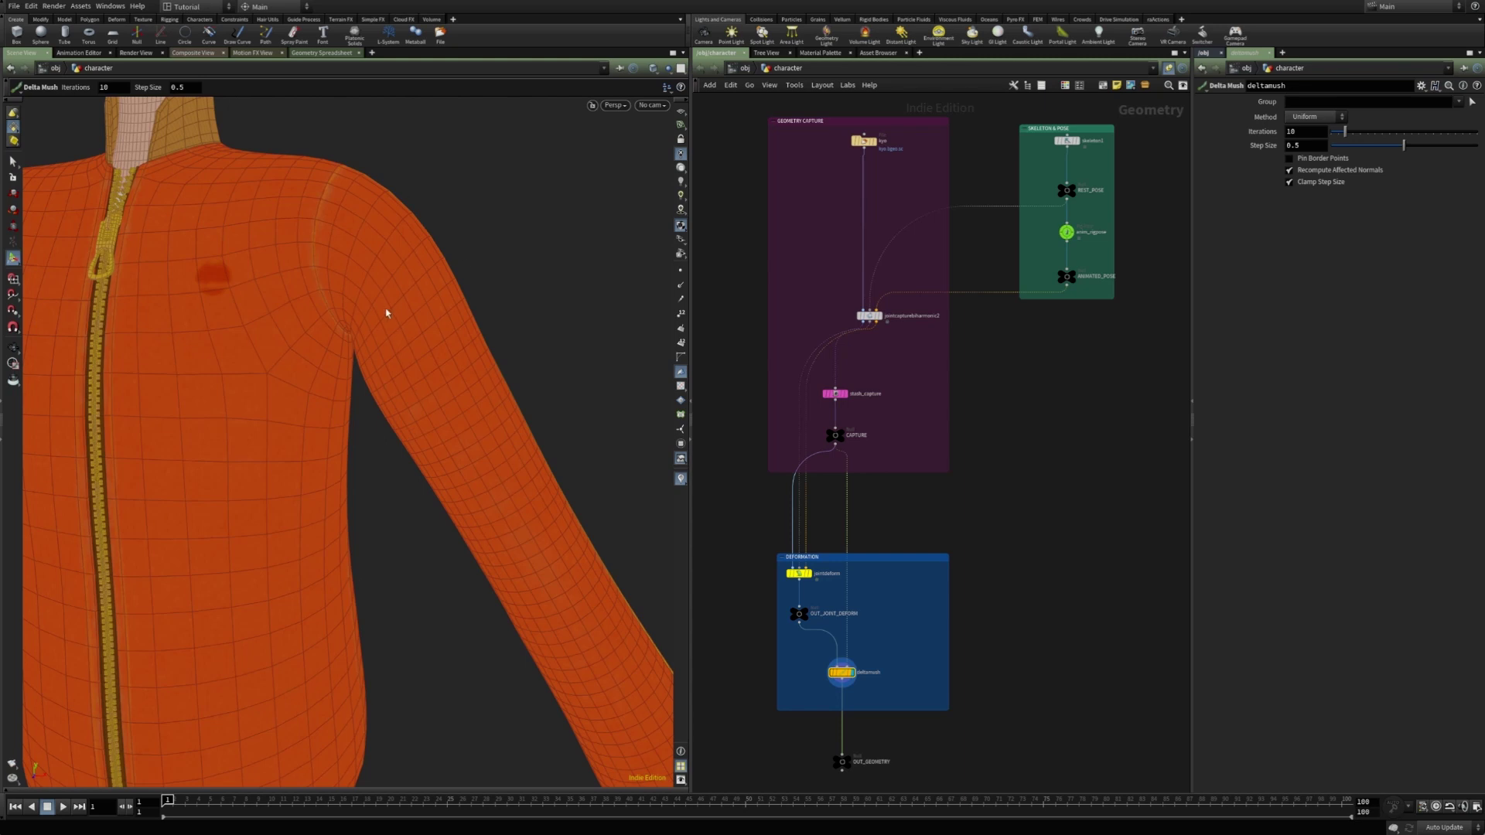
# - Display the OUT_GEOMETRY null with the whole character in view
pyautogui.click(844, 762)
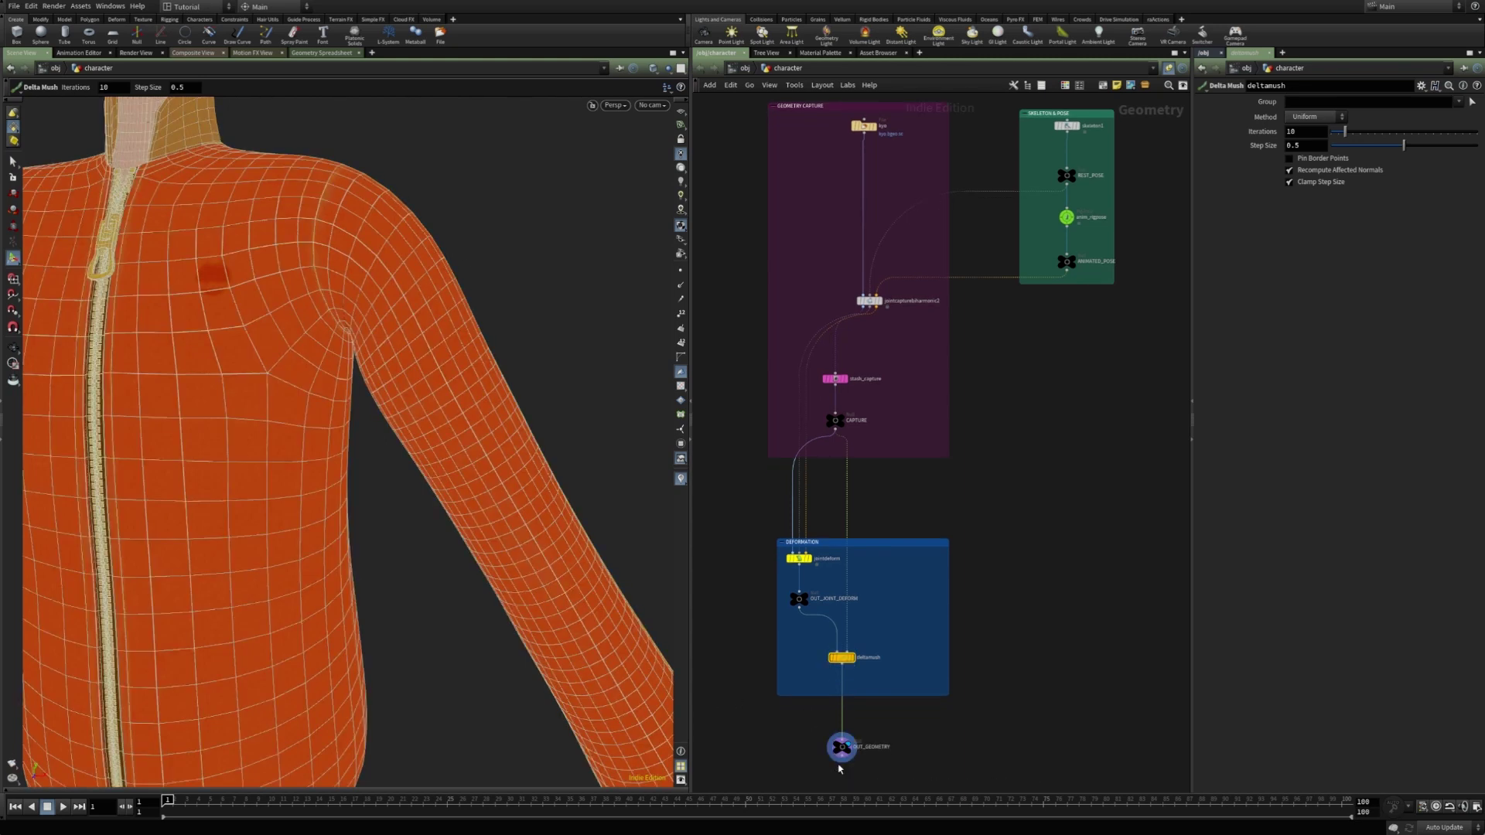
pyautogui.moveTo(421, 513); pyautogui.dragTo(302, 514, button='right')
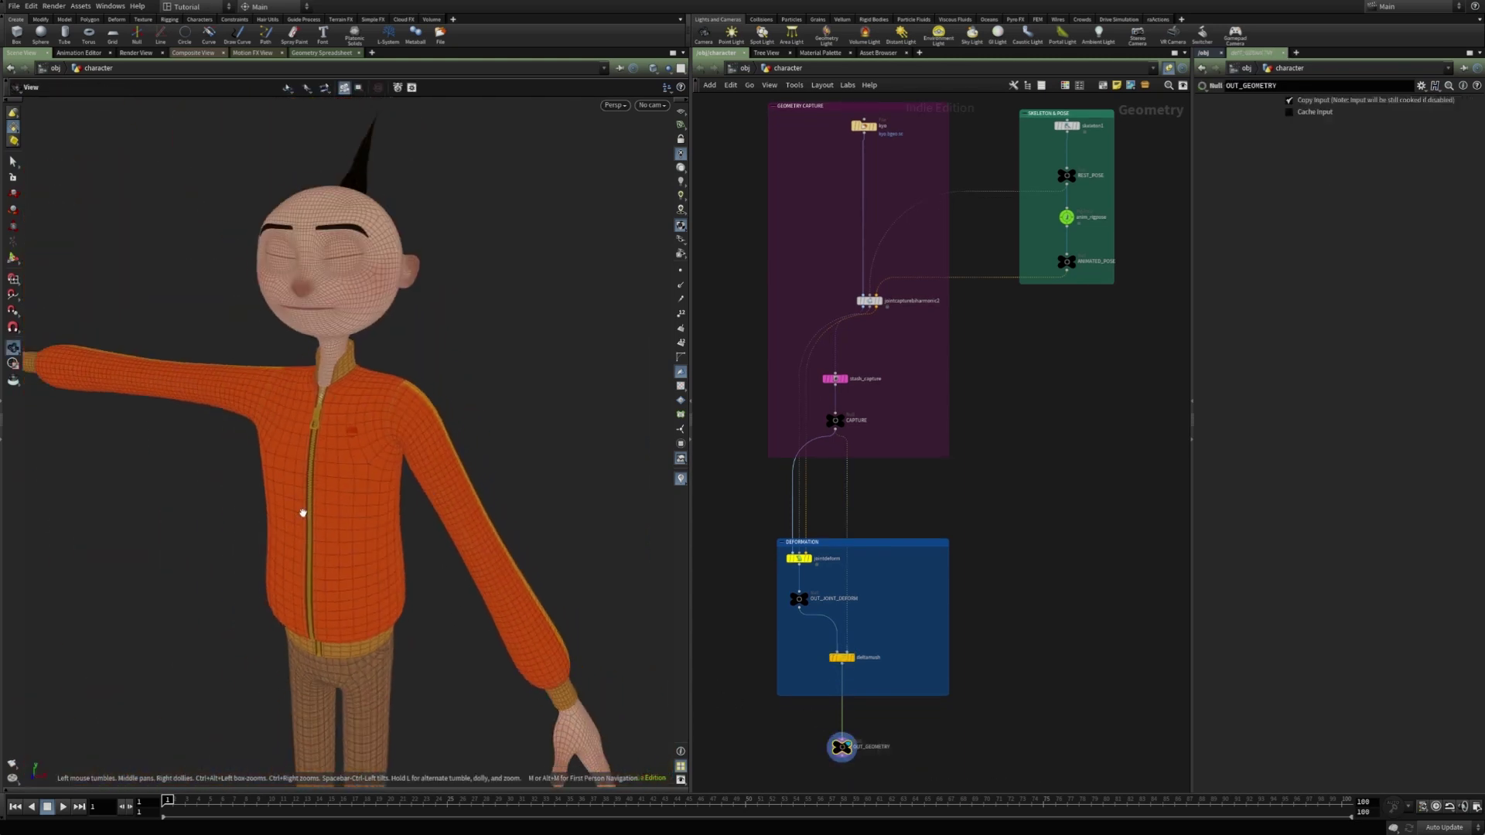
pyautogui.moveTo(301, 513); pyautogui.dragTo(438, 418, button='middle')
pyautogui.moveTo(438, 418); pyautogui.dragTo(388, 447, button='right')
pyautogui.press('Return')
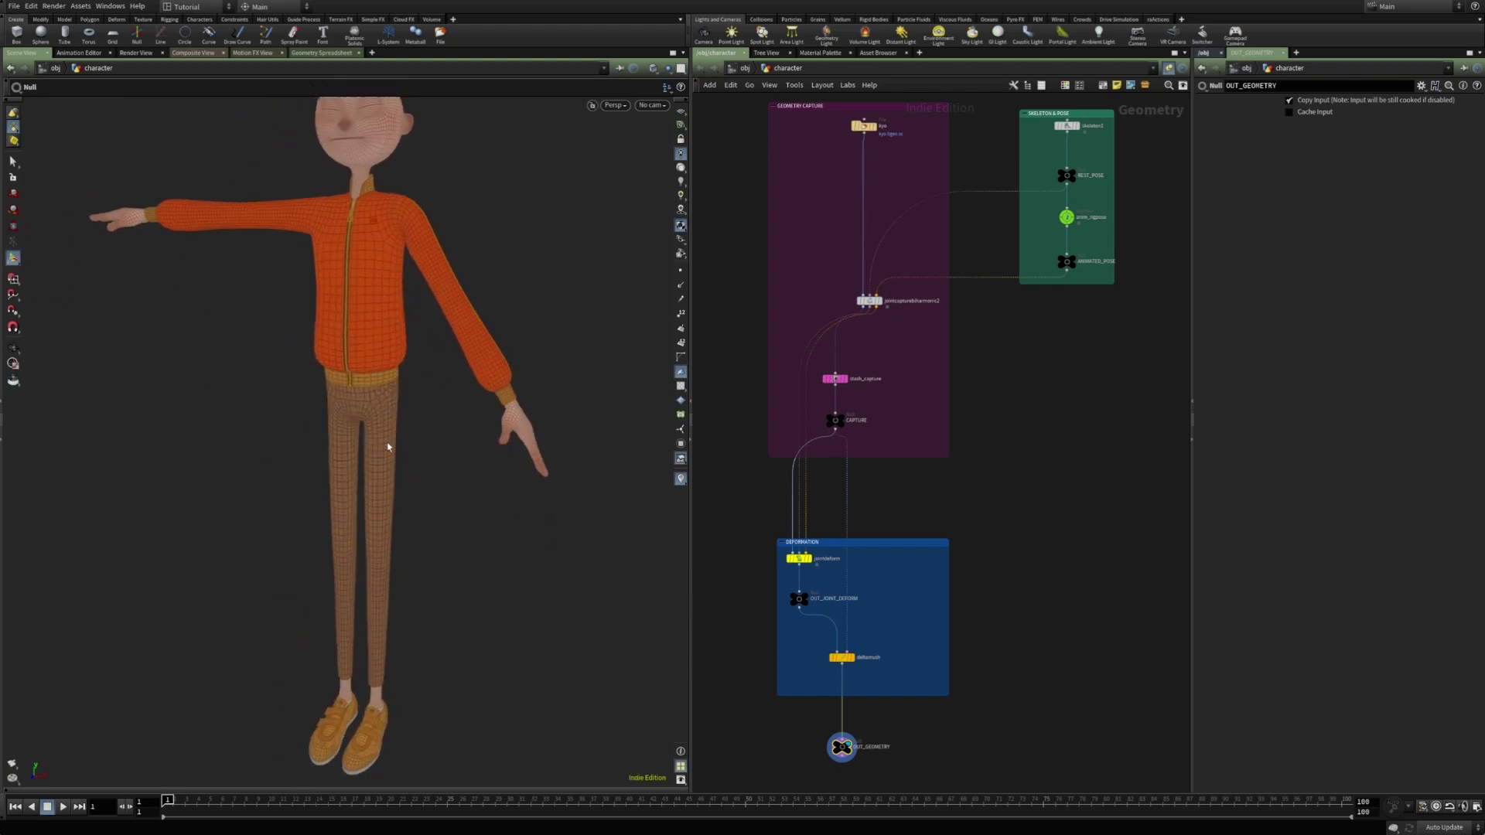
# - Add the spine1 joint to anim_rigpose and scale it uniformly to 0.05
pyautogui.click(1065, 218)
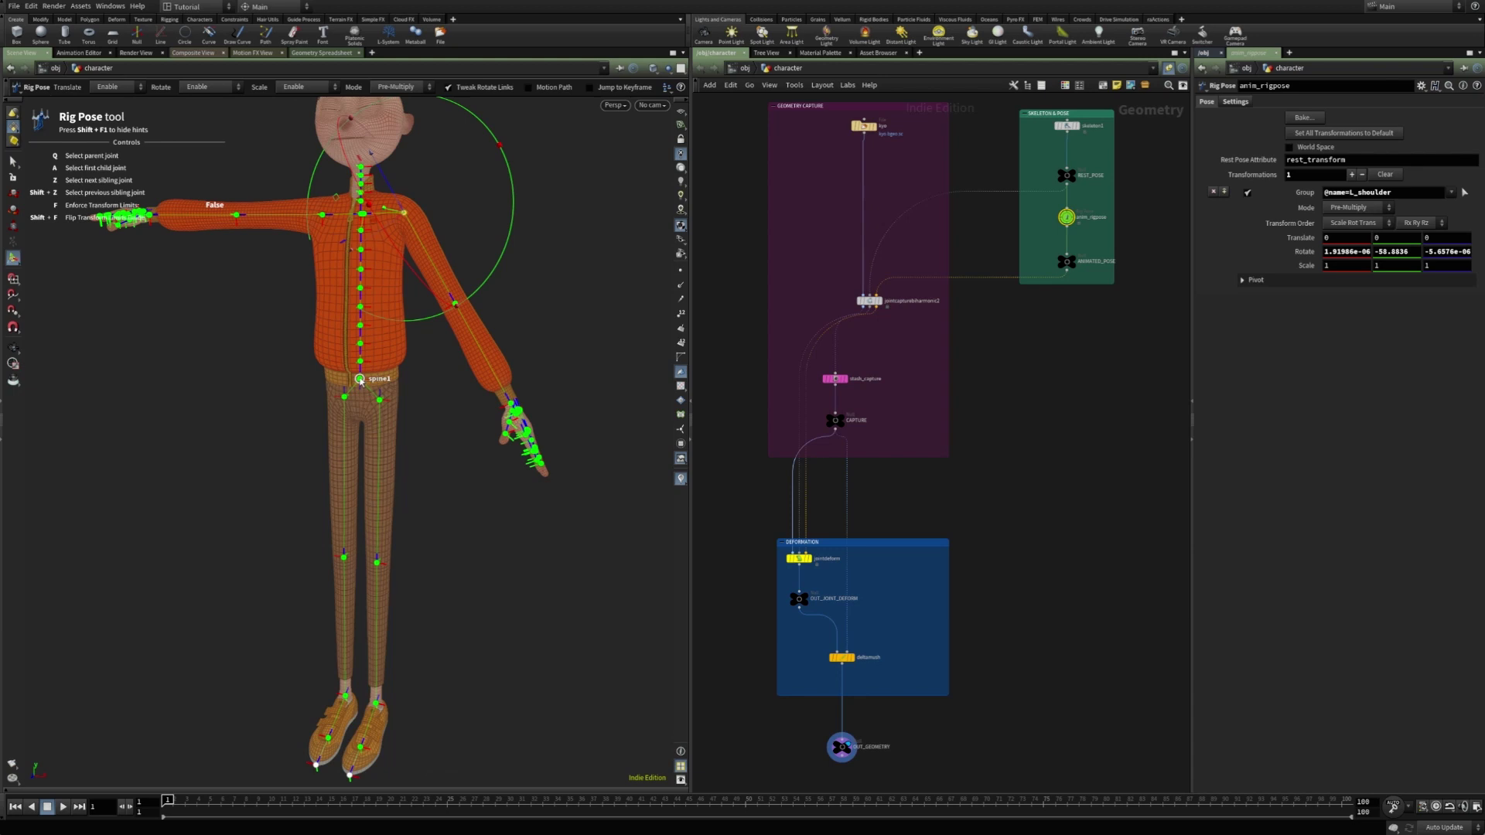
pyautogui.click(359, 379)
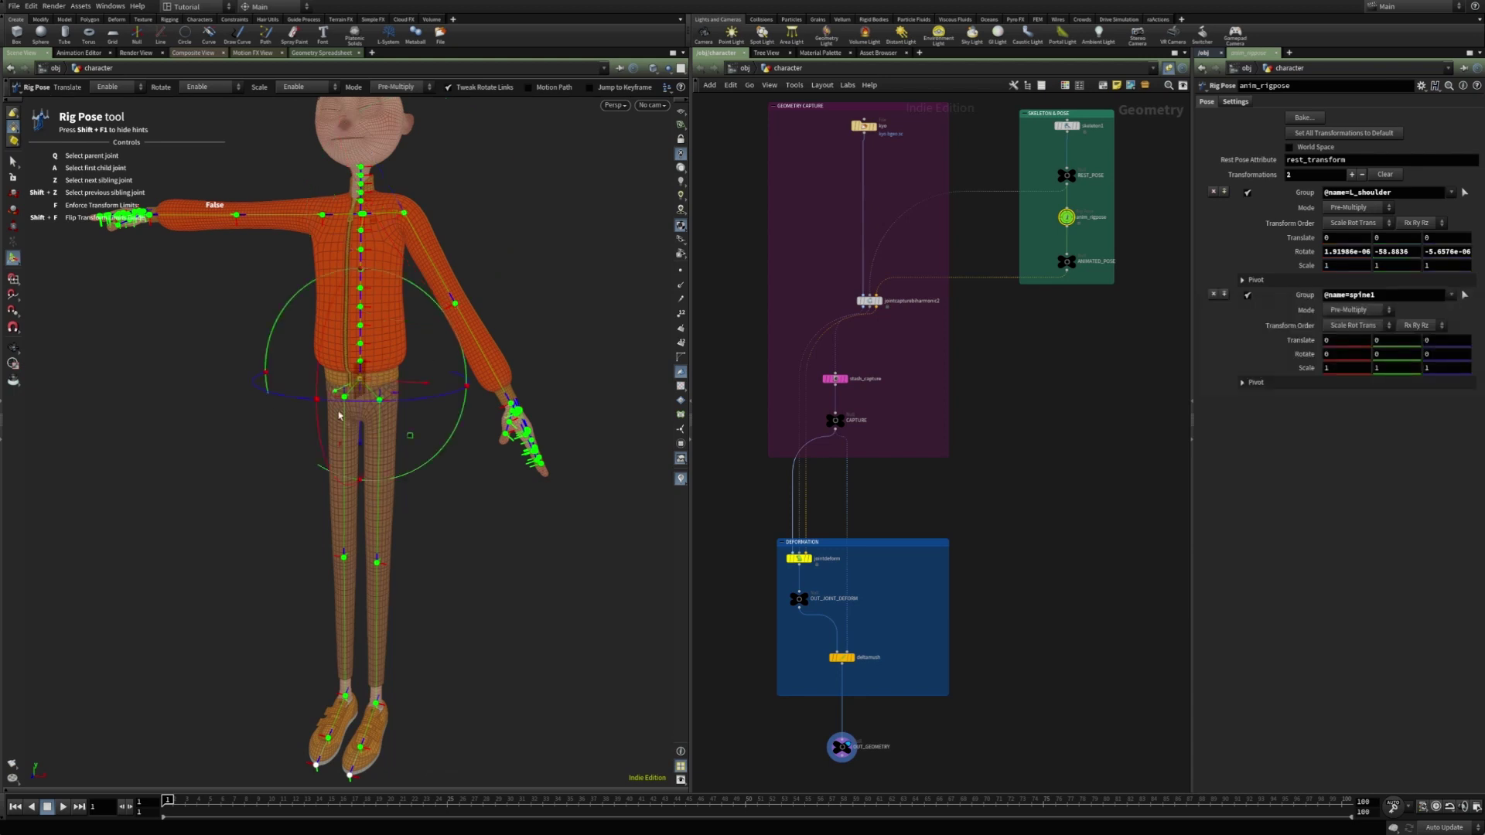
pyautogui.press('e')
pyautogui.moveTo(360, 379); pyautogui.dragTo(264, 420)
pyautogui.keyDown('alt'); pyautogui.moveTo(371, 402); pyautogui.dragTo(812, 356, button='right'); pyautogui.keyUp('alt')
pyautogui.scroll(10, 479, 351)
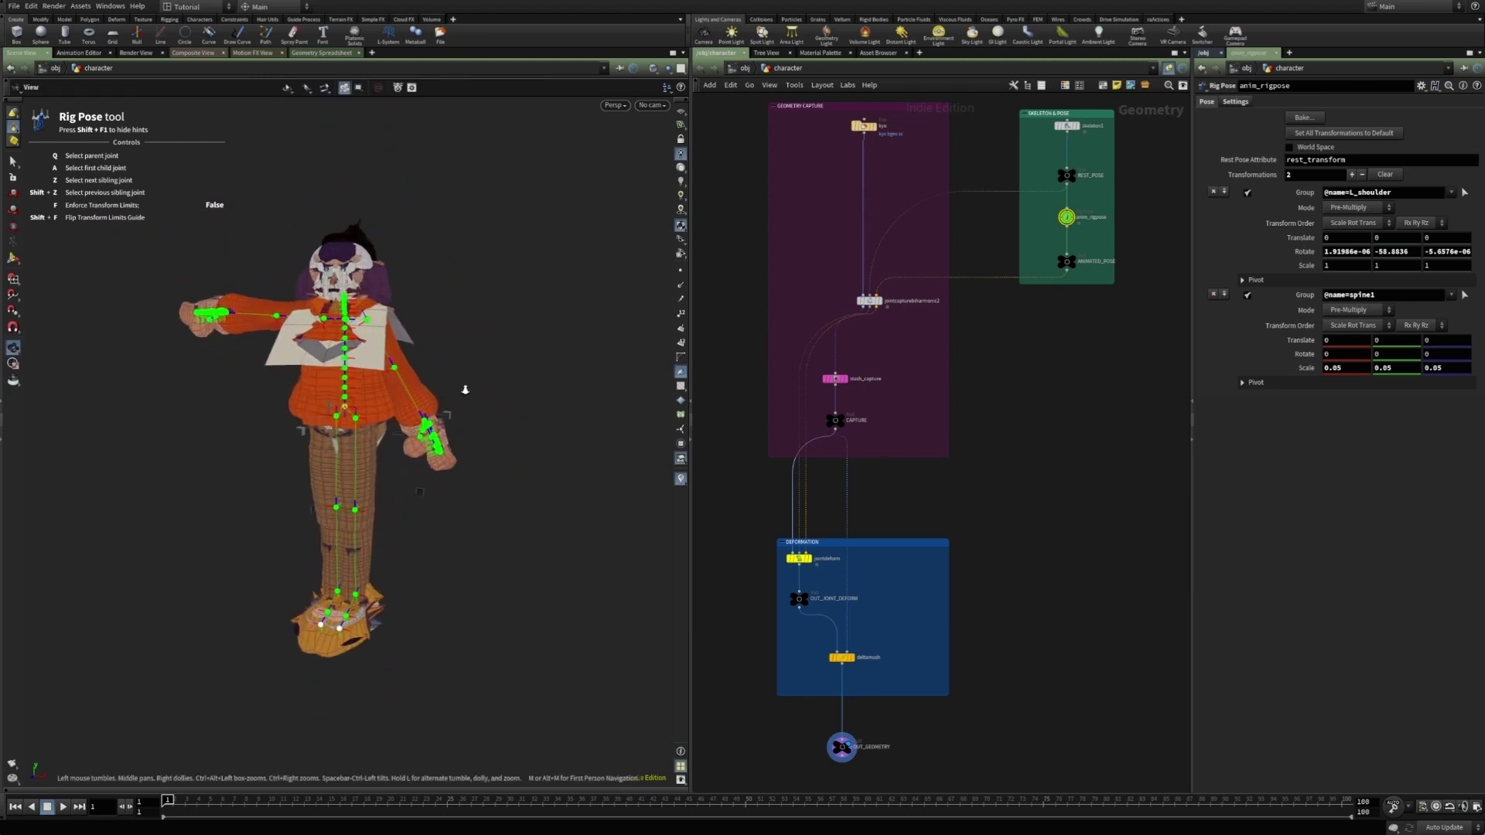
pyautogui.scroll(-5, 479, 351)
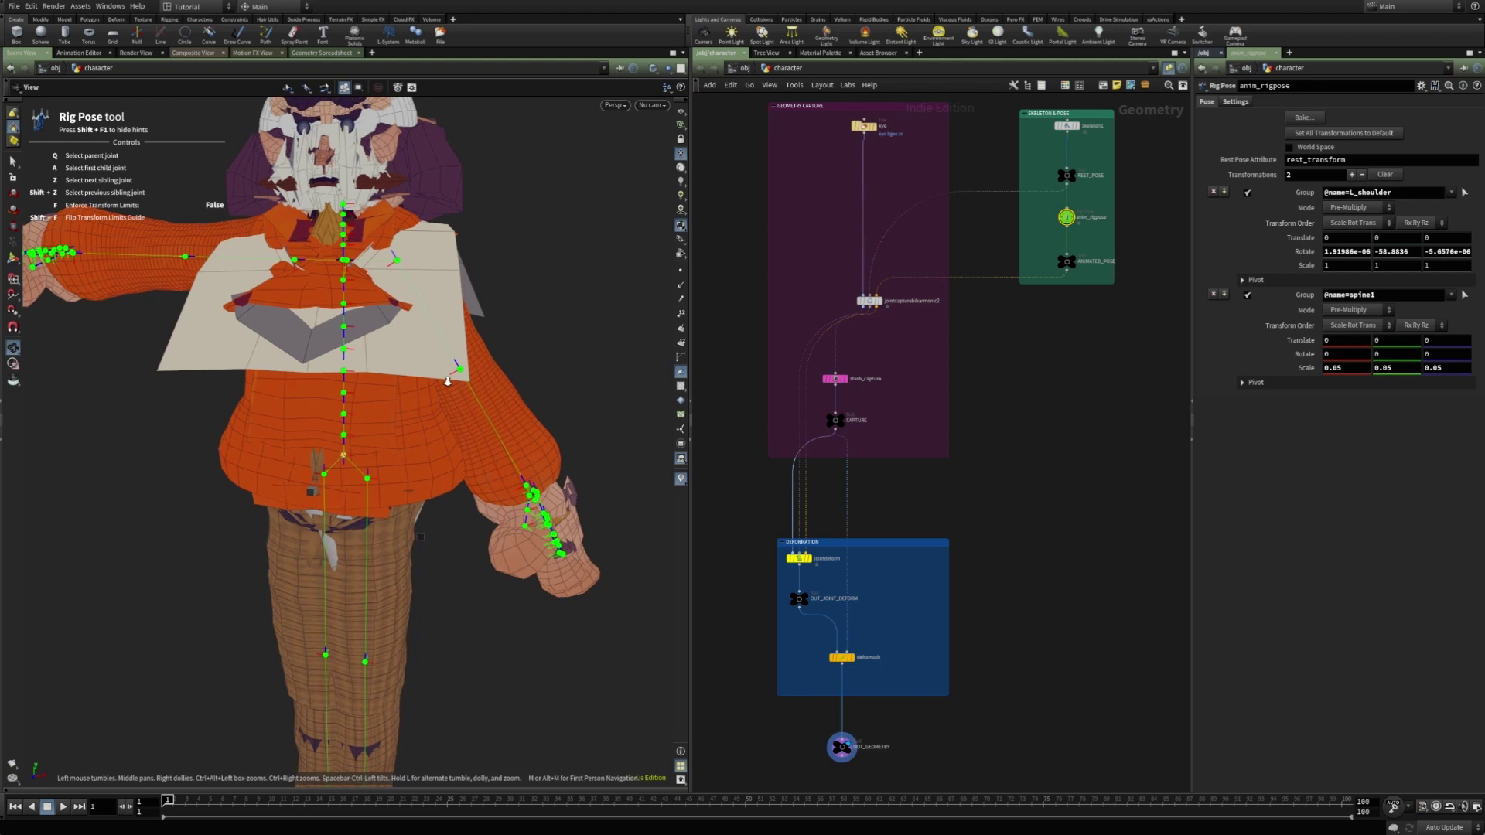
pyautogui.keyDown('alt'); pyautogui.moveTo(388, 381); pyautogui.dragTo(395, 377); pyautogui.keyUp('alt')
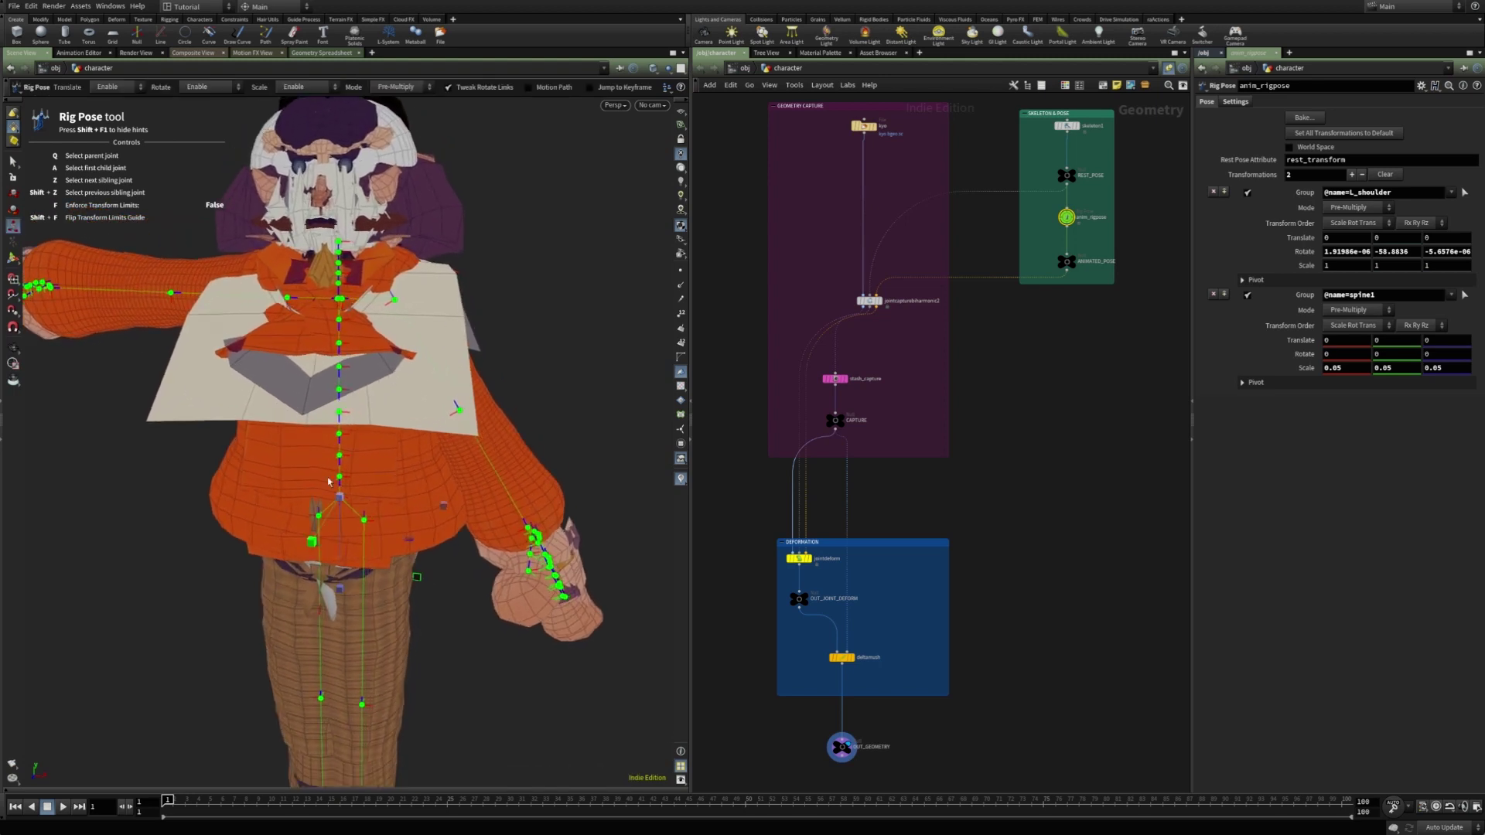
# - Bypass and re-enable the deltamush node to compare the scaled-down character with and without it
pyautogui.moveTo(832, 662)
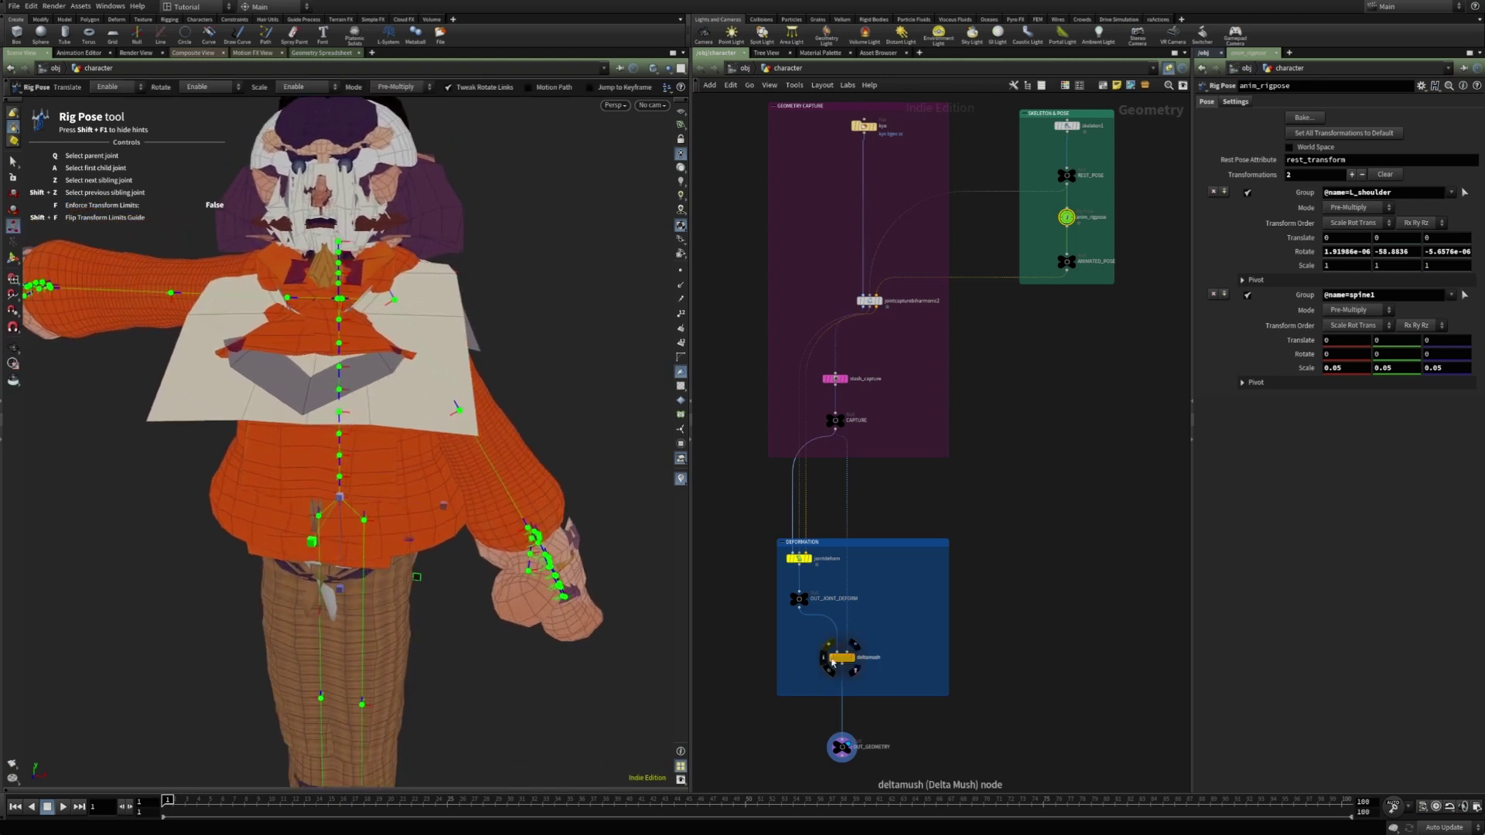
pyautogui.click(832, 662)
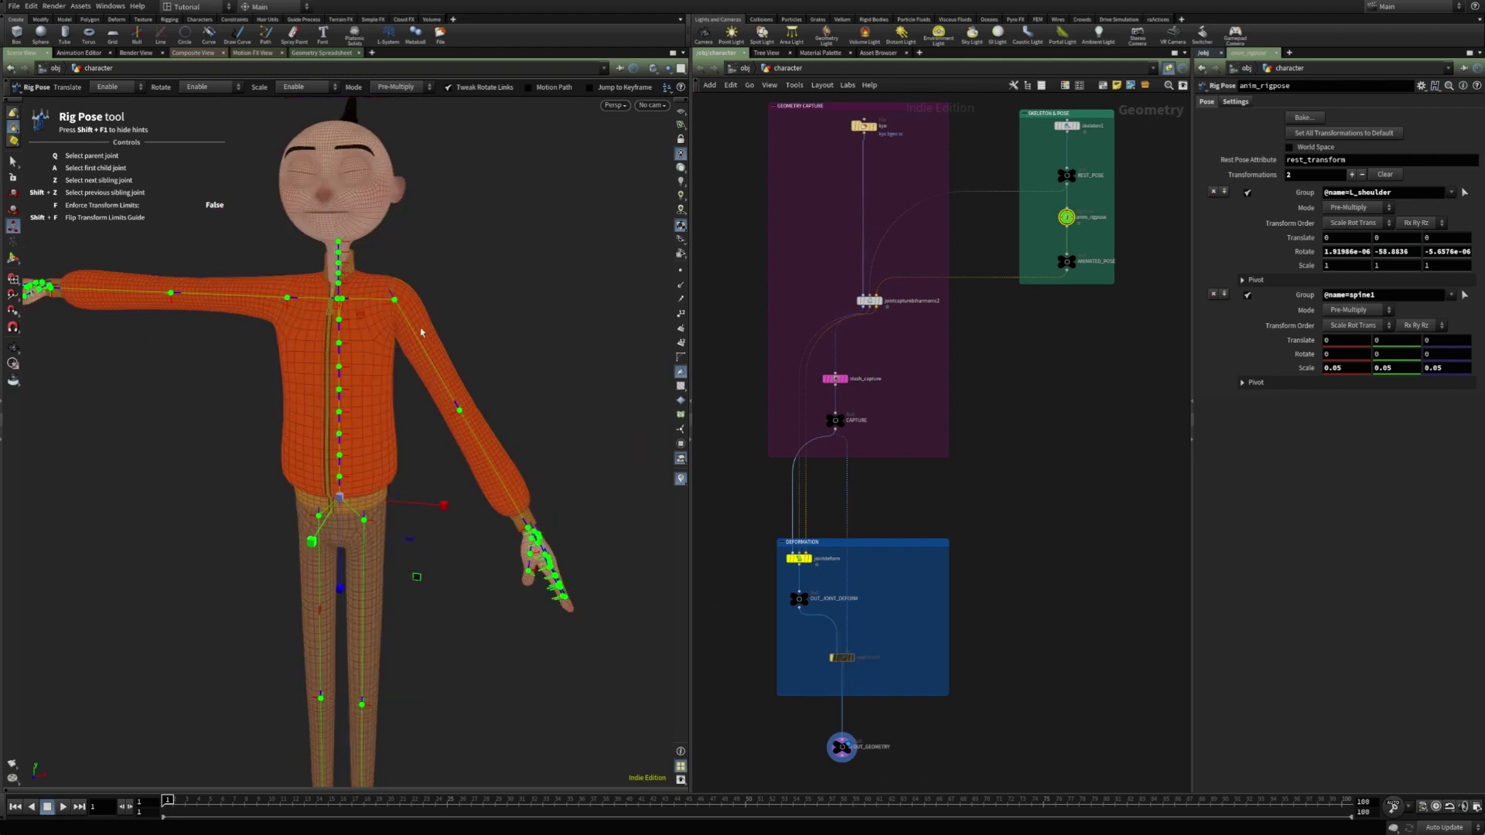
pyautogui.press('Escape')
pyautogui.scroll(4, 420, 328)
pyautogui.keyDown('alt'); pyautogui.moveTo(419, 331); pyautogui.dragTo(416, 333); pyautogui.keyUp('alt')
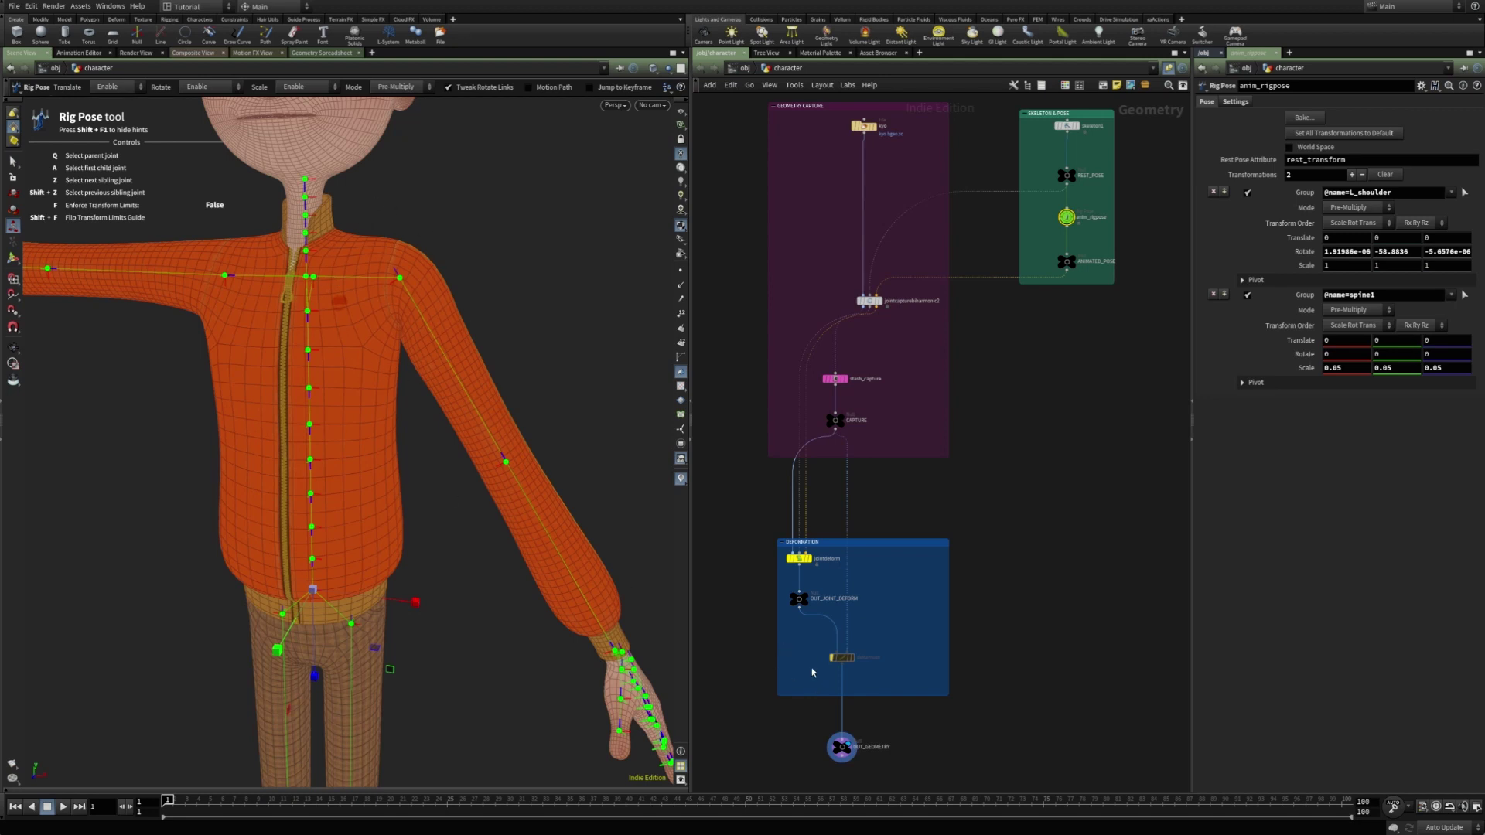
pyautogui.click(826, 648)
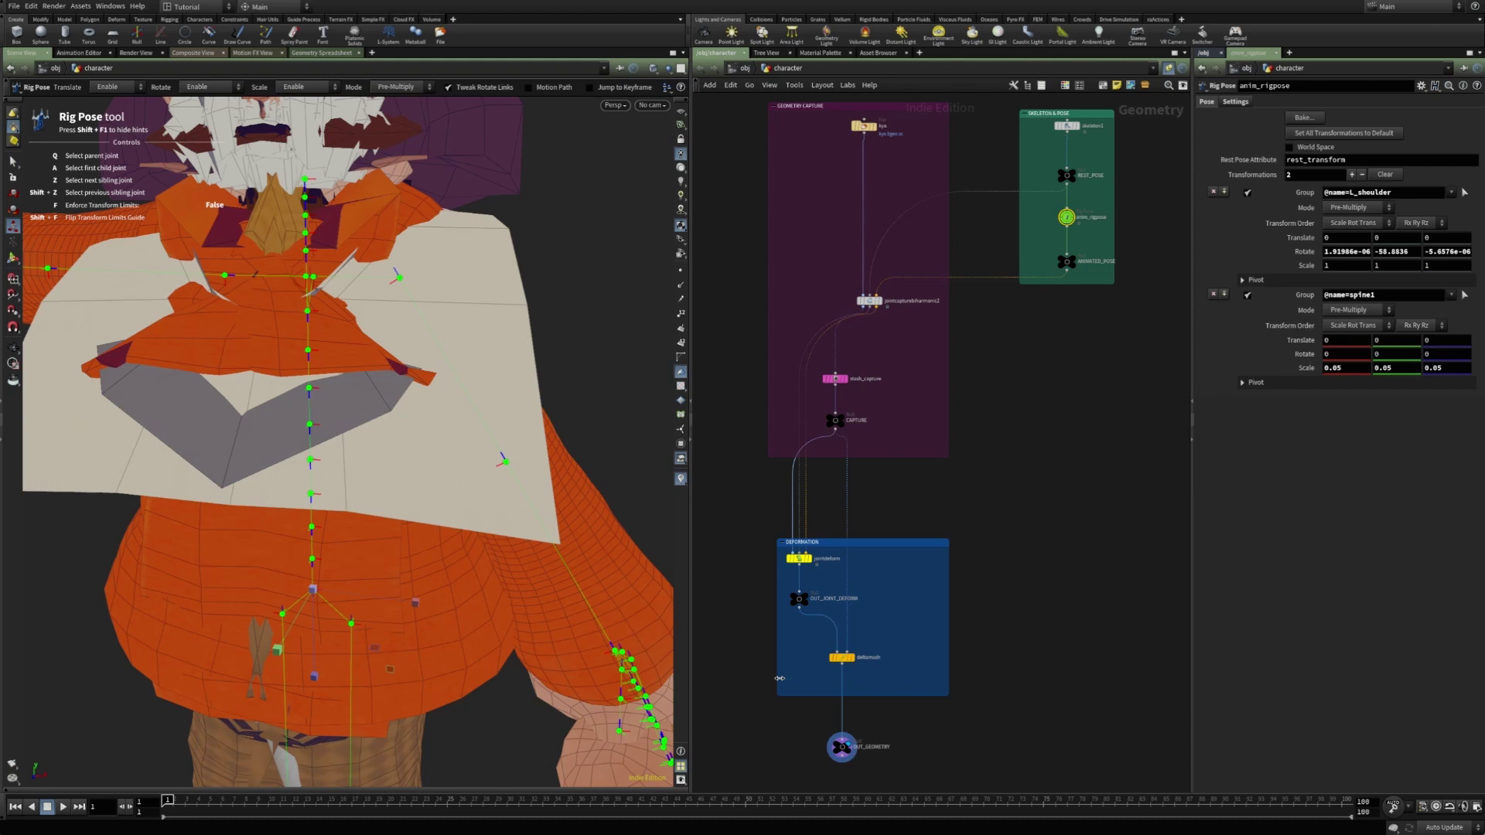
pyautogui.moveTo(776, 669); pyautogui.dragTo(771, 669)
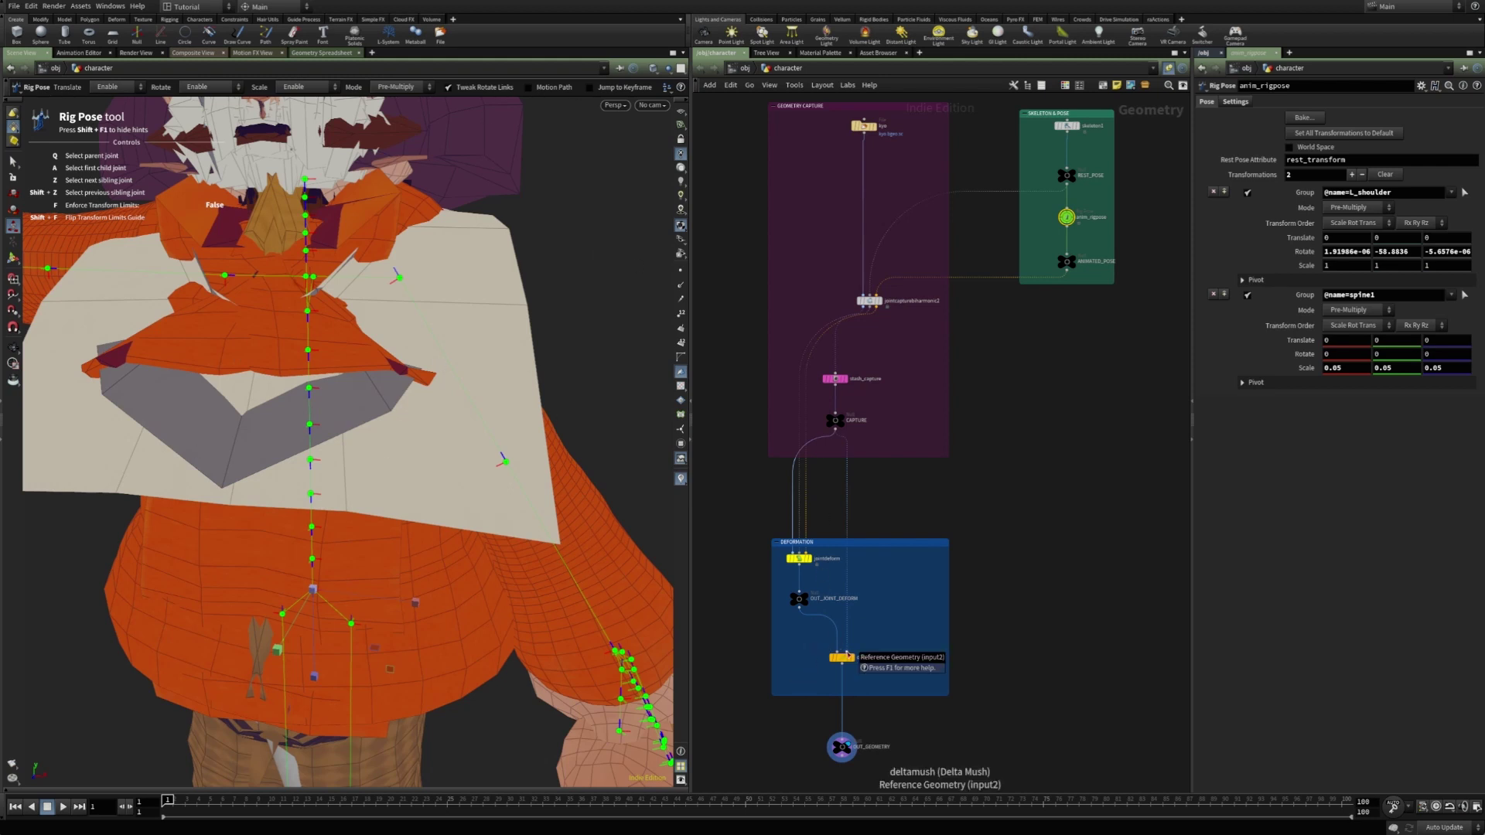
# - Display the CAPTURE null's rest geometry and the OUT_JOINT_DEFORM result to compare their sizes
pyautogui.click(845, 413)
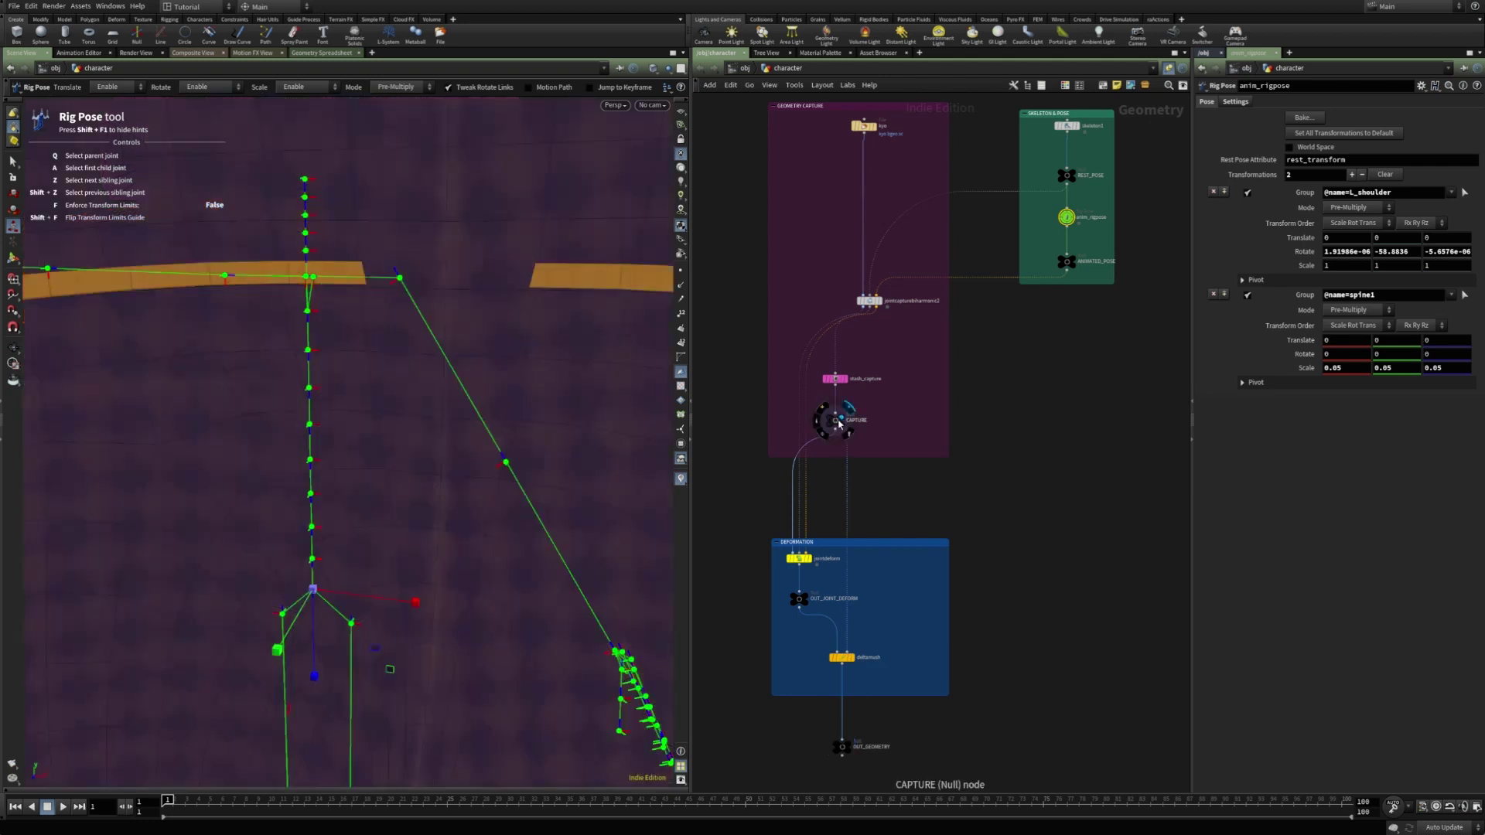
pyautogui.click(835, 425)
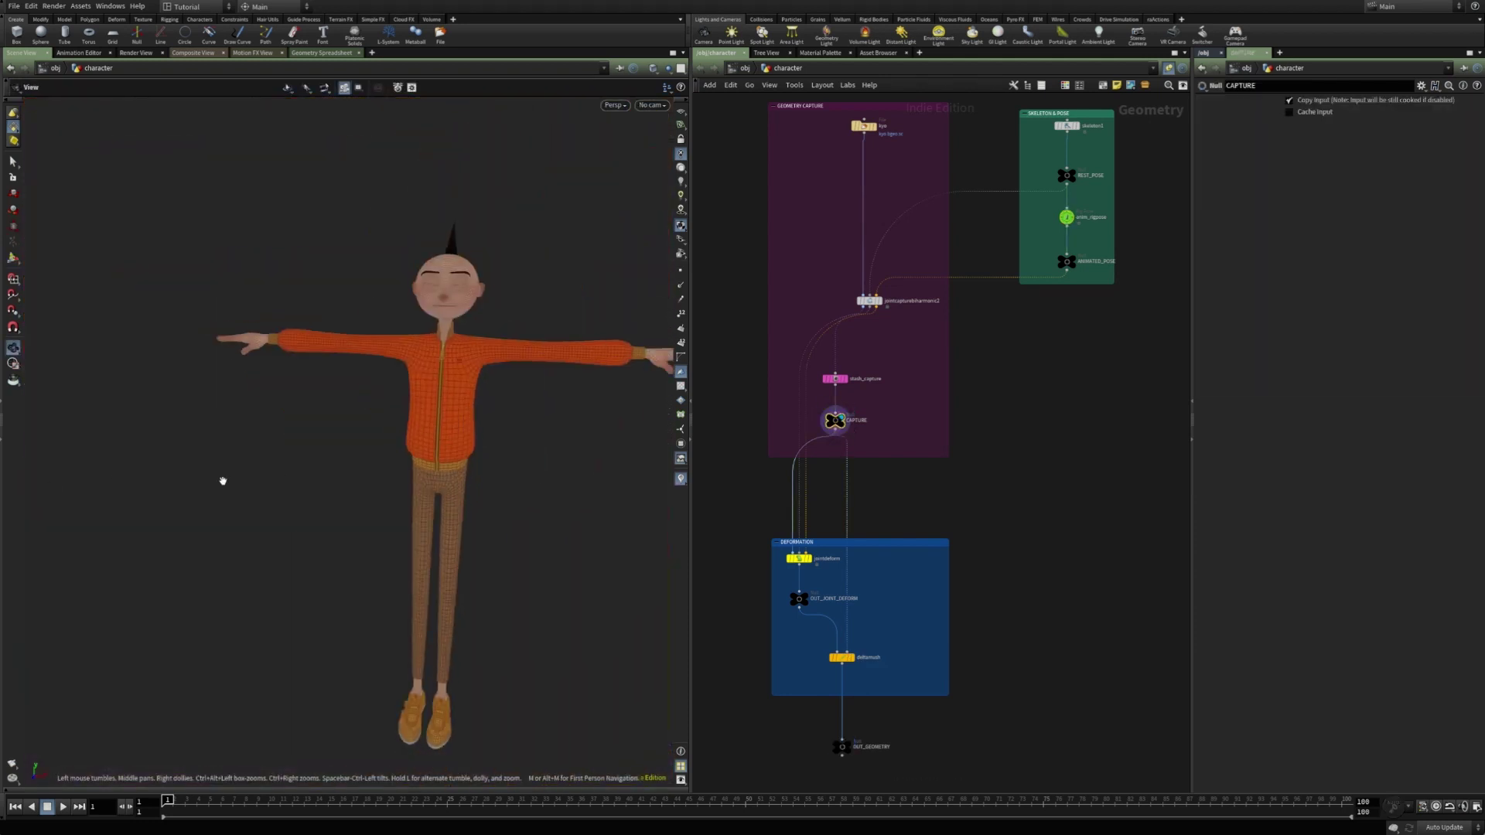
pyautogui.press('Return')
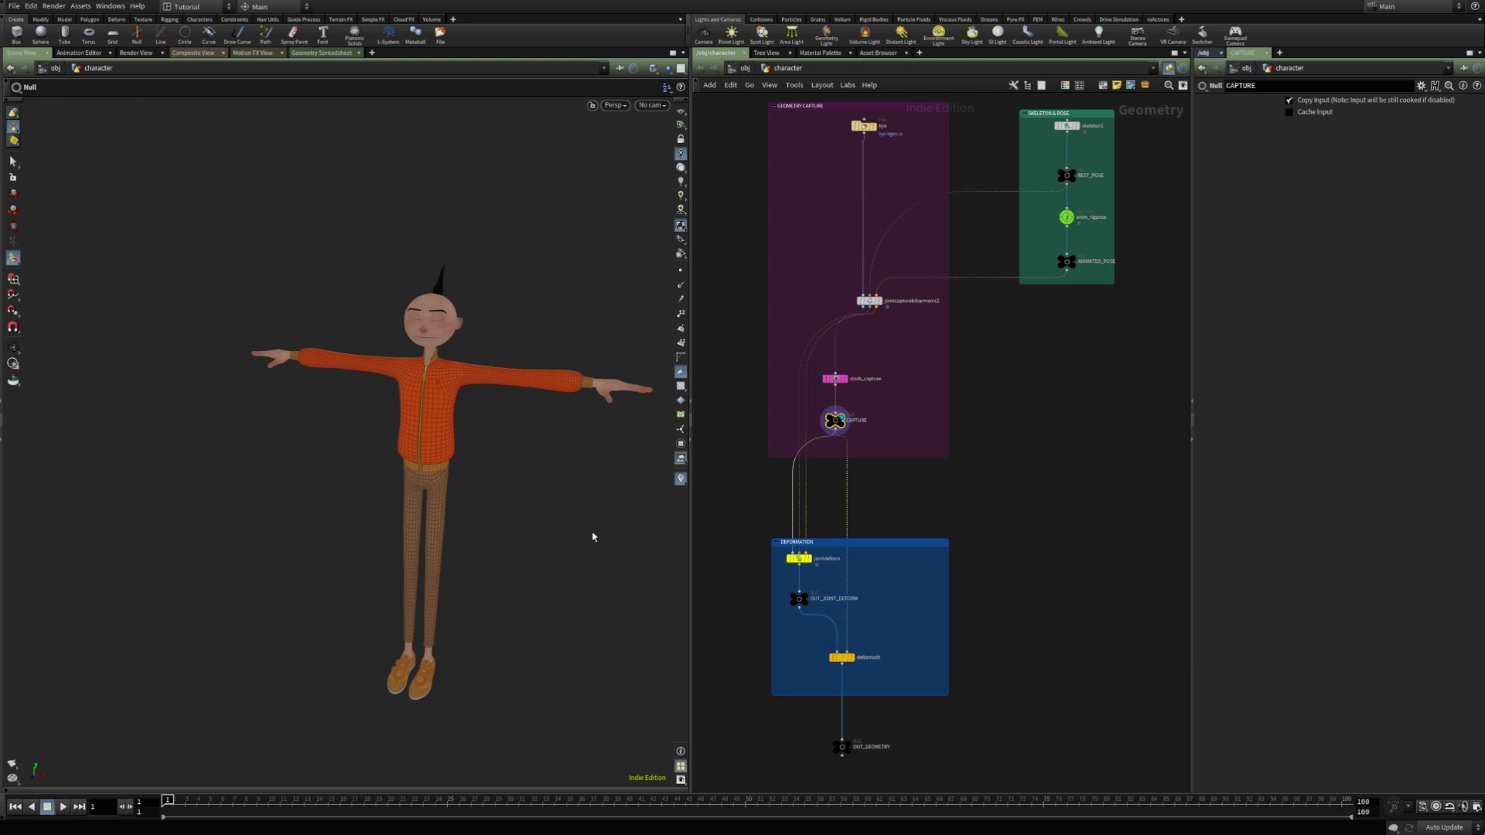
pyautogui.keyDown('alt'); pyautogui.moveTo(474, 490); pyautogui.dragTo(389, 466, button='middle'); pyautogui.keyUp('alt')
pyautogui.keyDown('alt'); pyautogui.moveTo(441, 508); pyautogui.dragTo(466, 523, button='right'); pyautogui.keyUp('alt')
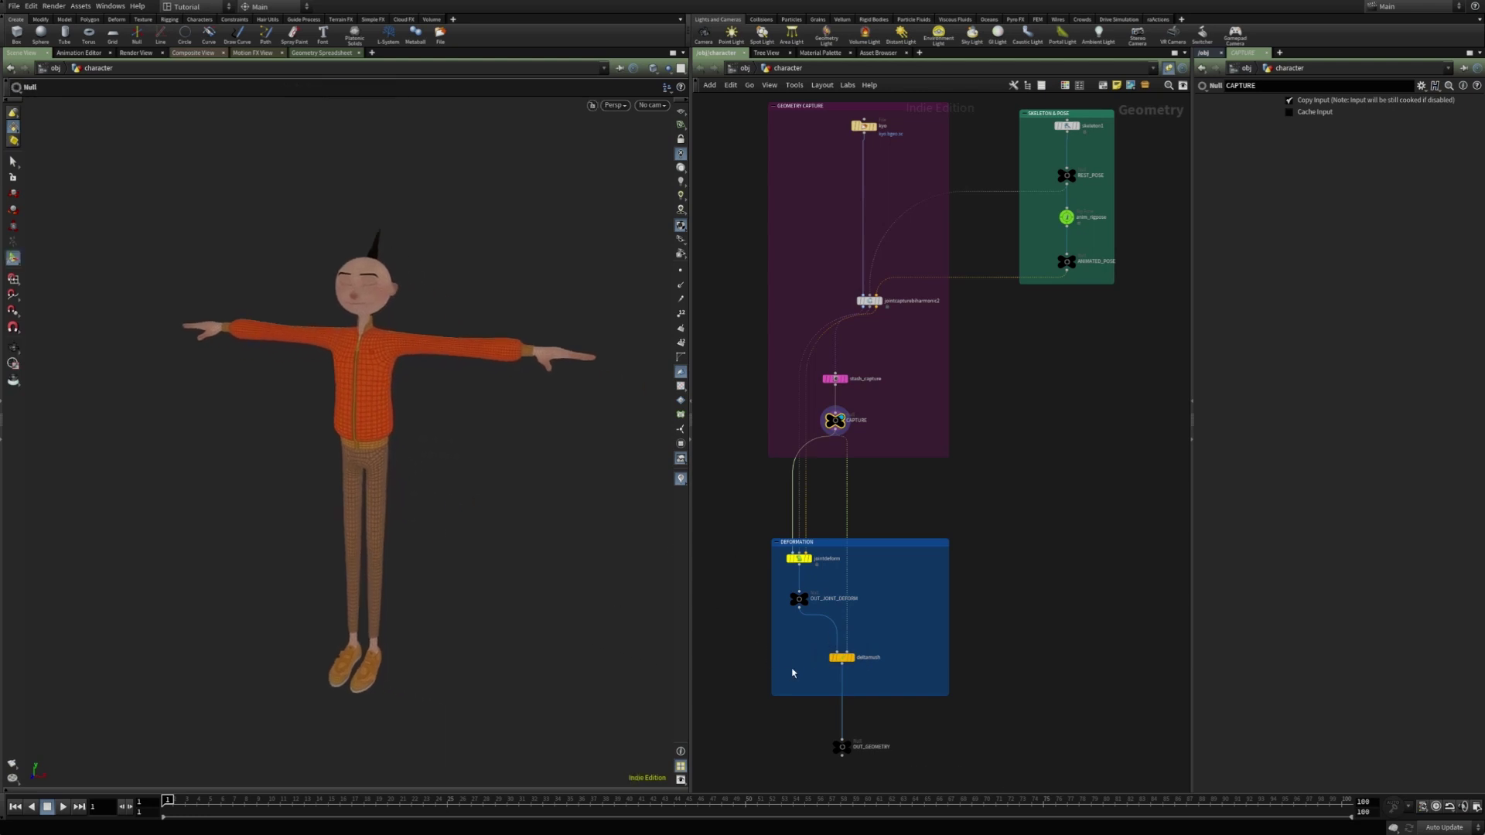
pyautogui.click(804, 597)
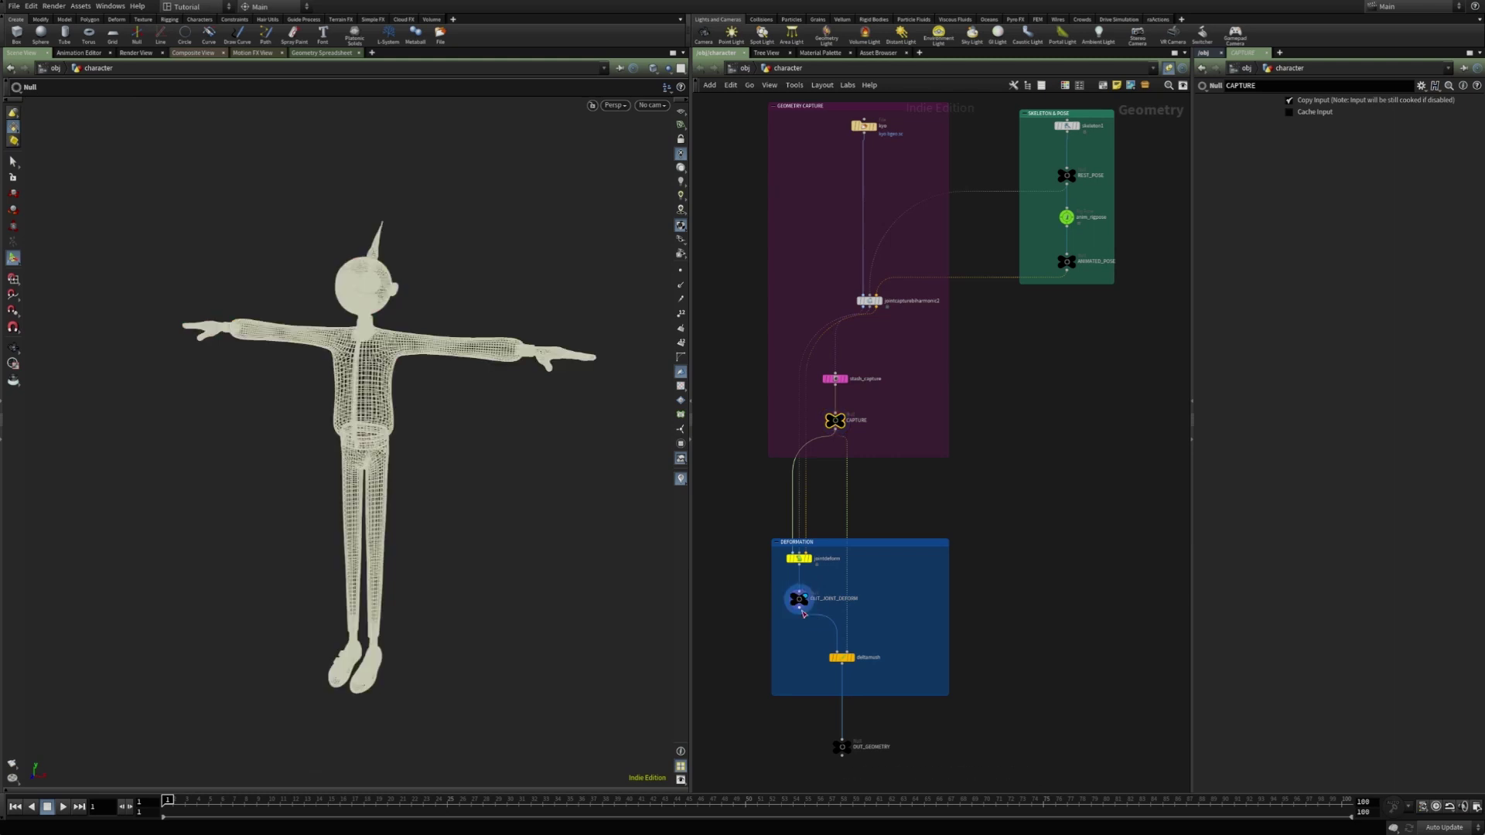
pyautogui.keyDown('alt'); pyautogui.moveTo(384, 450); pyautogui.dragTo(361, 477, button='middle'); pyautogui.keyUp('alt')
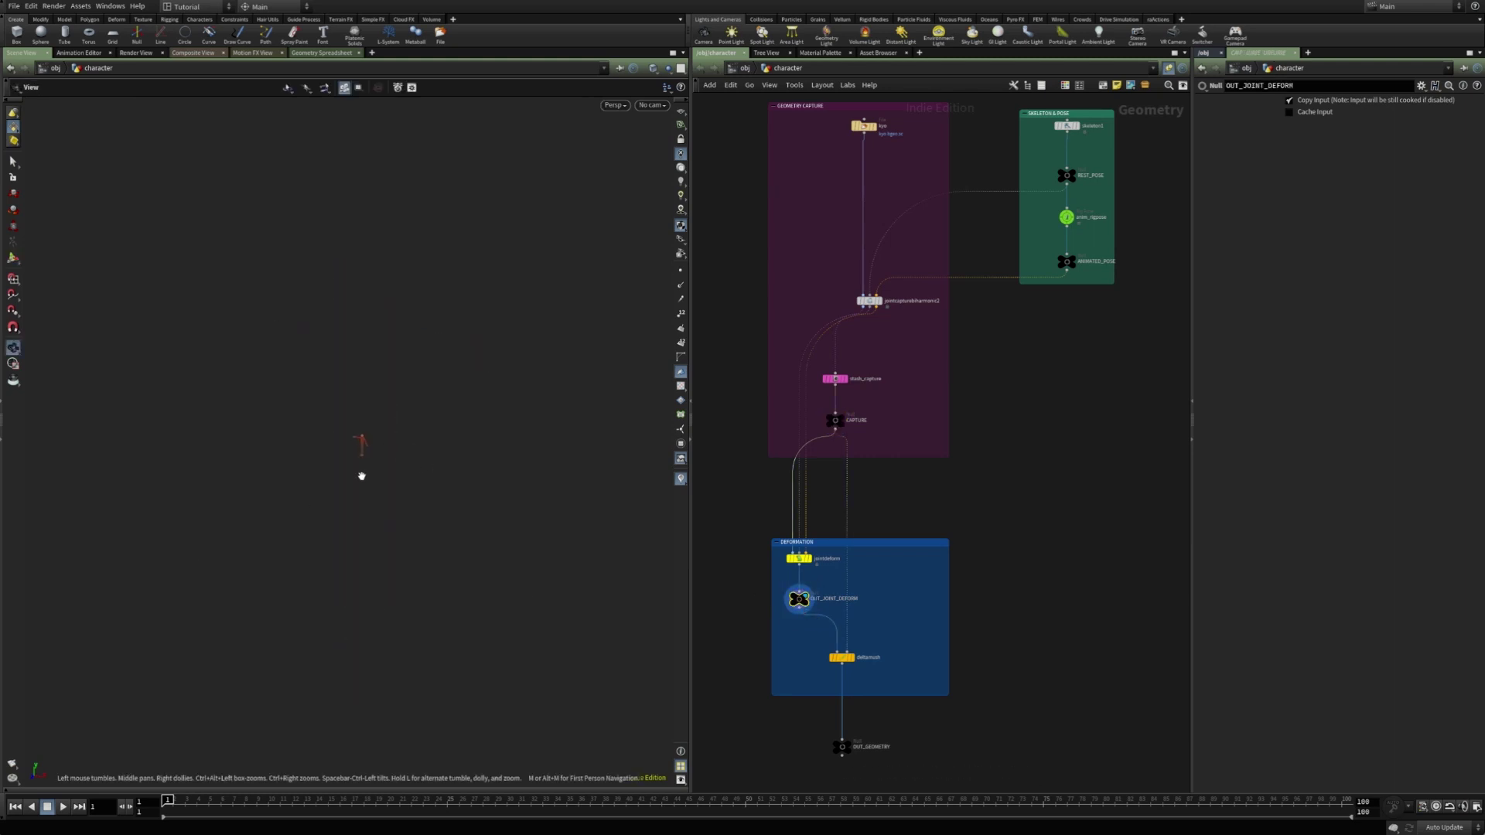
# - Set the spine1 joint's uniform scale in anim_rigpose to about 0.198
pyautogui.click(1067, 217)
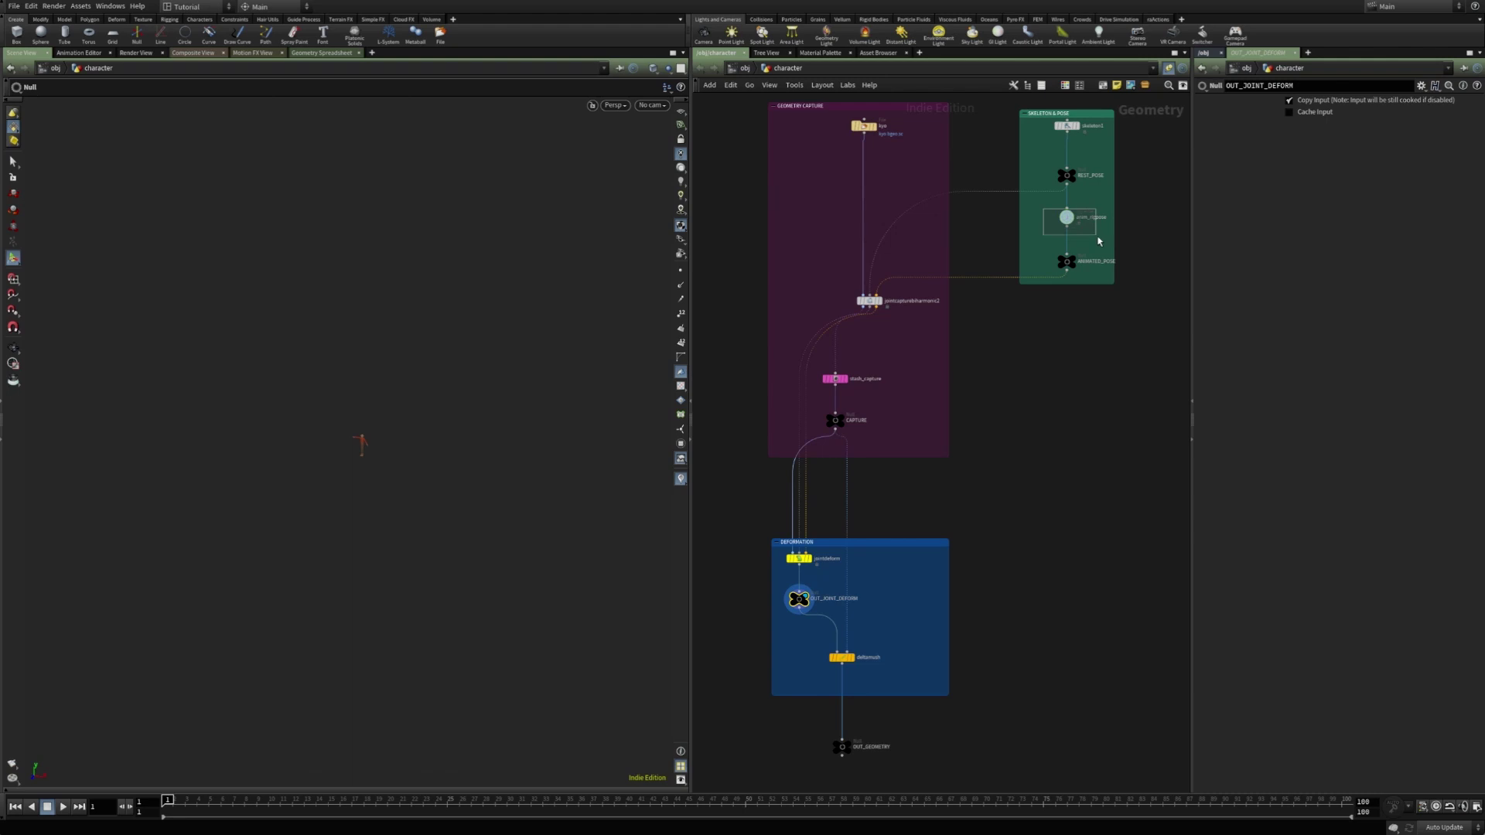
pyautogui.press('Return')
pyautogui.moveTo(435, 457); pyautogui.dragTo(722, 414)
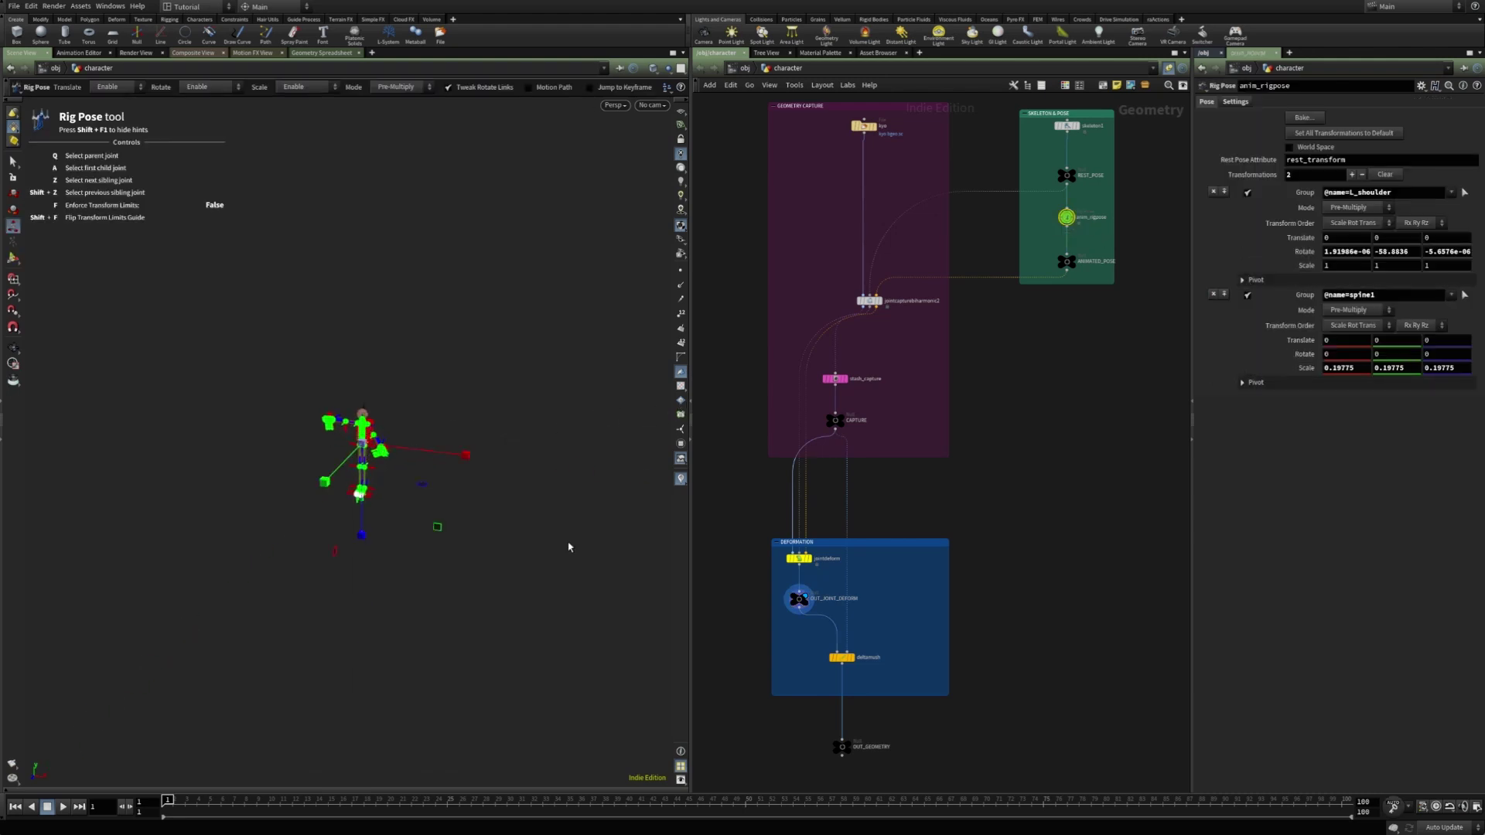
pyautogui.press('r')
# - Compare deltamush's two inputs by displaying the CAPTURE reference and the rescaled OUT_JOINT_DEFORM geometry
pyautogui.click(841, 657)
pyautogui.moveTo(858, 444); pyautogui.dragTo(799, 418)
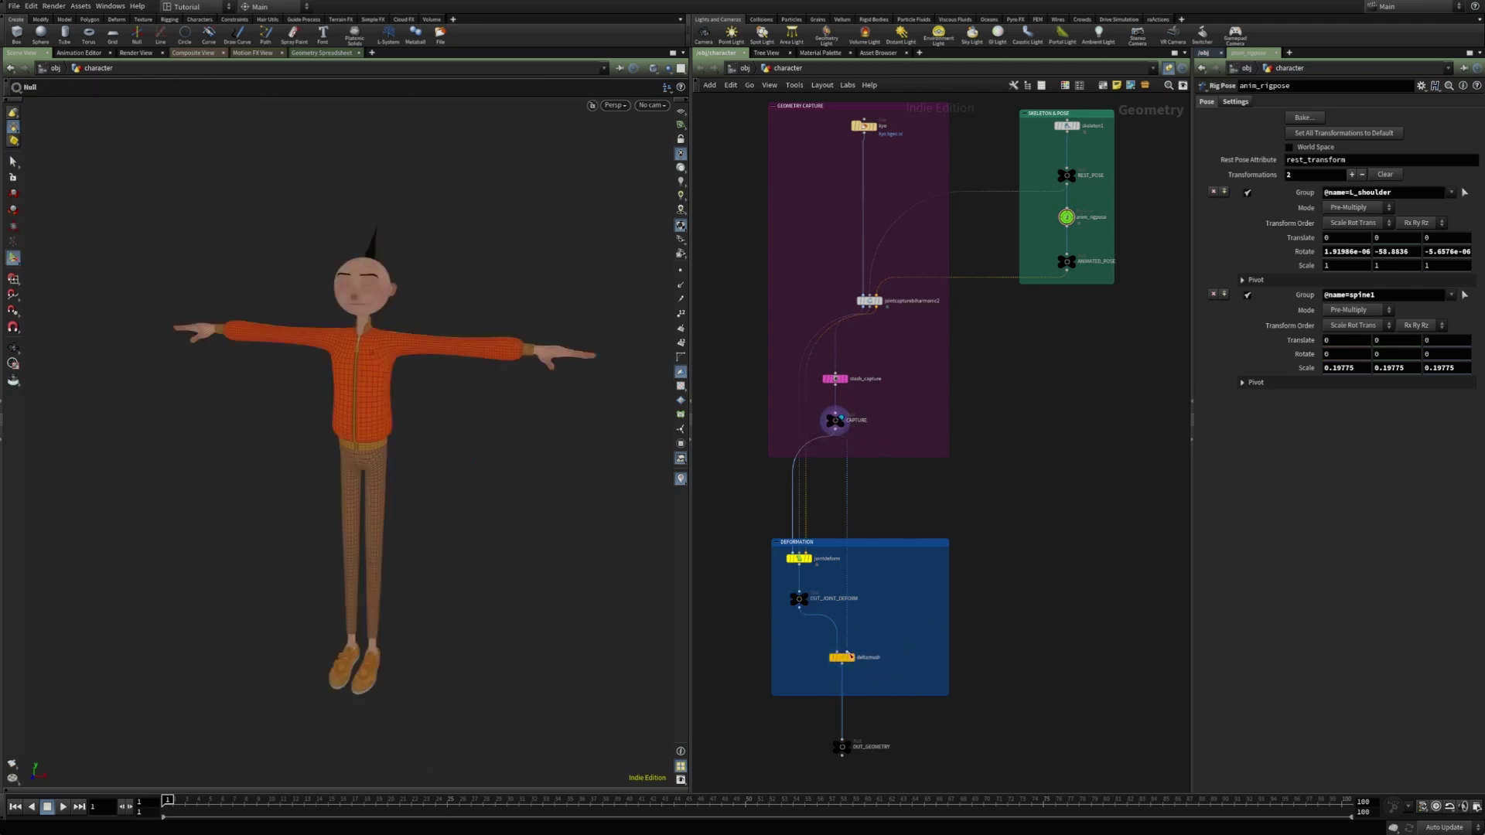
pyautogui.press('r')
pyautogui.click(798, 598)
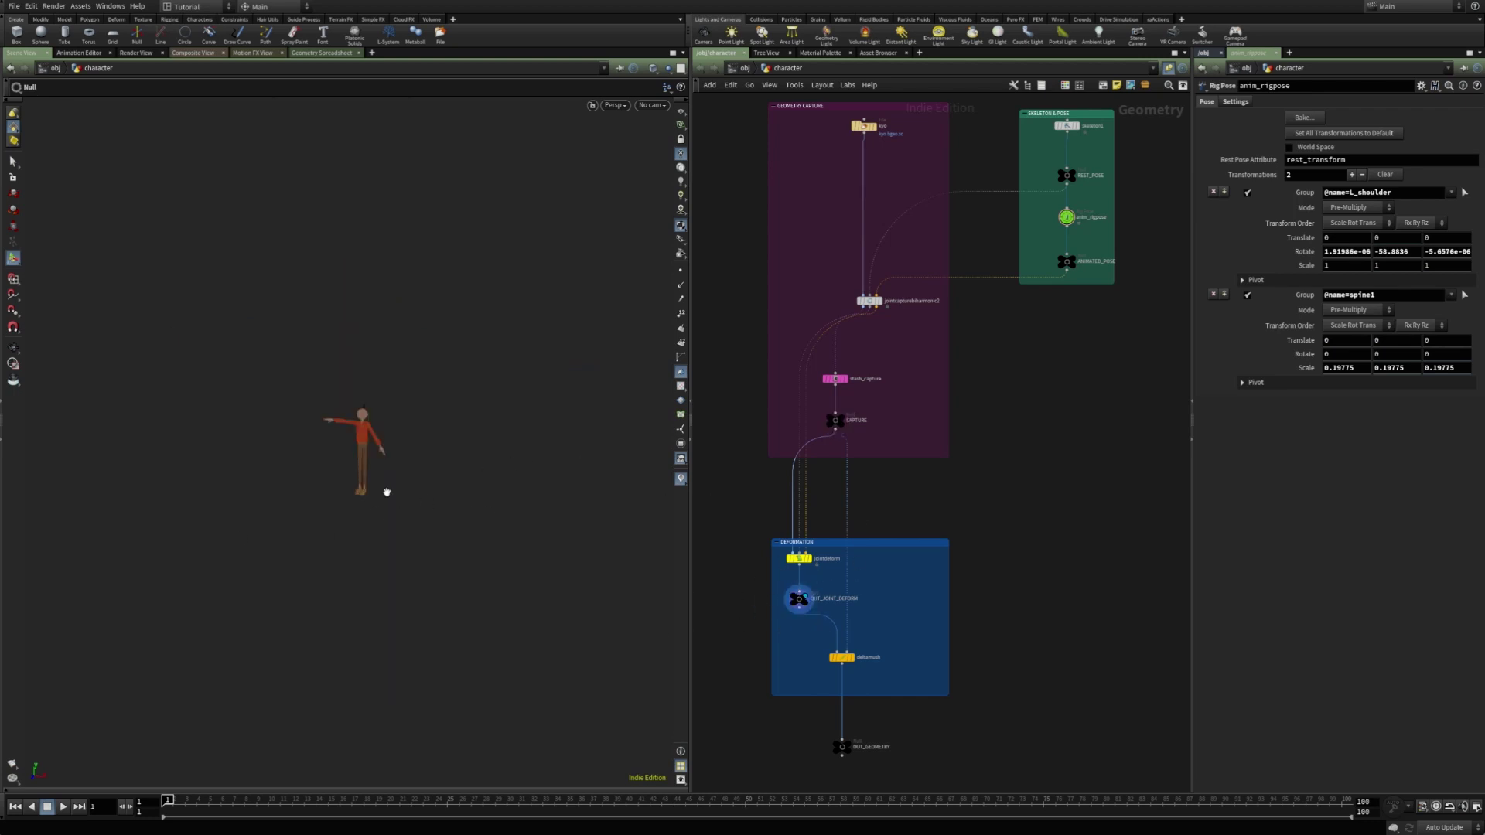
# - Add a Rig Pose node in the empty area beside the DEFORMATION network box
pyautogui.press('Escape')
pyautogui.scroll(10, 417, 503)
pyautogui.moveTo(443, 462); pyautogui.dragTo(494, 513)
pyautogui.press('Return')
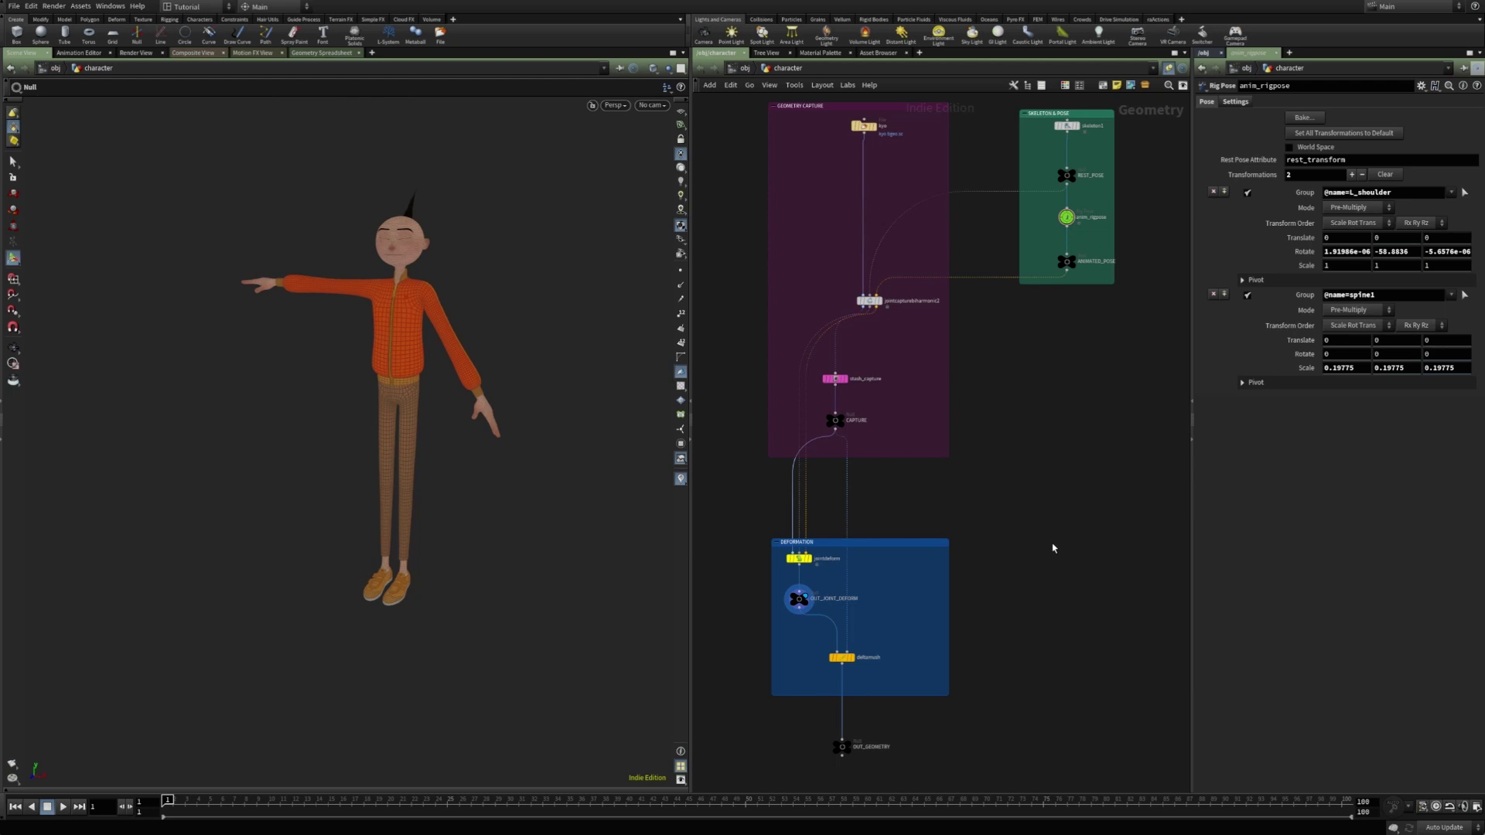
pyautogui.moveTo(992, 520)
pyautogui.mouseDown(button='middle')
pyautogui.moveTo(983, 475)
pyautogui.moveTo(986, 516)
pyautogui.mouseUp(button='middle')
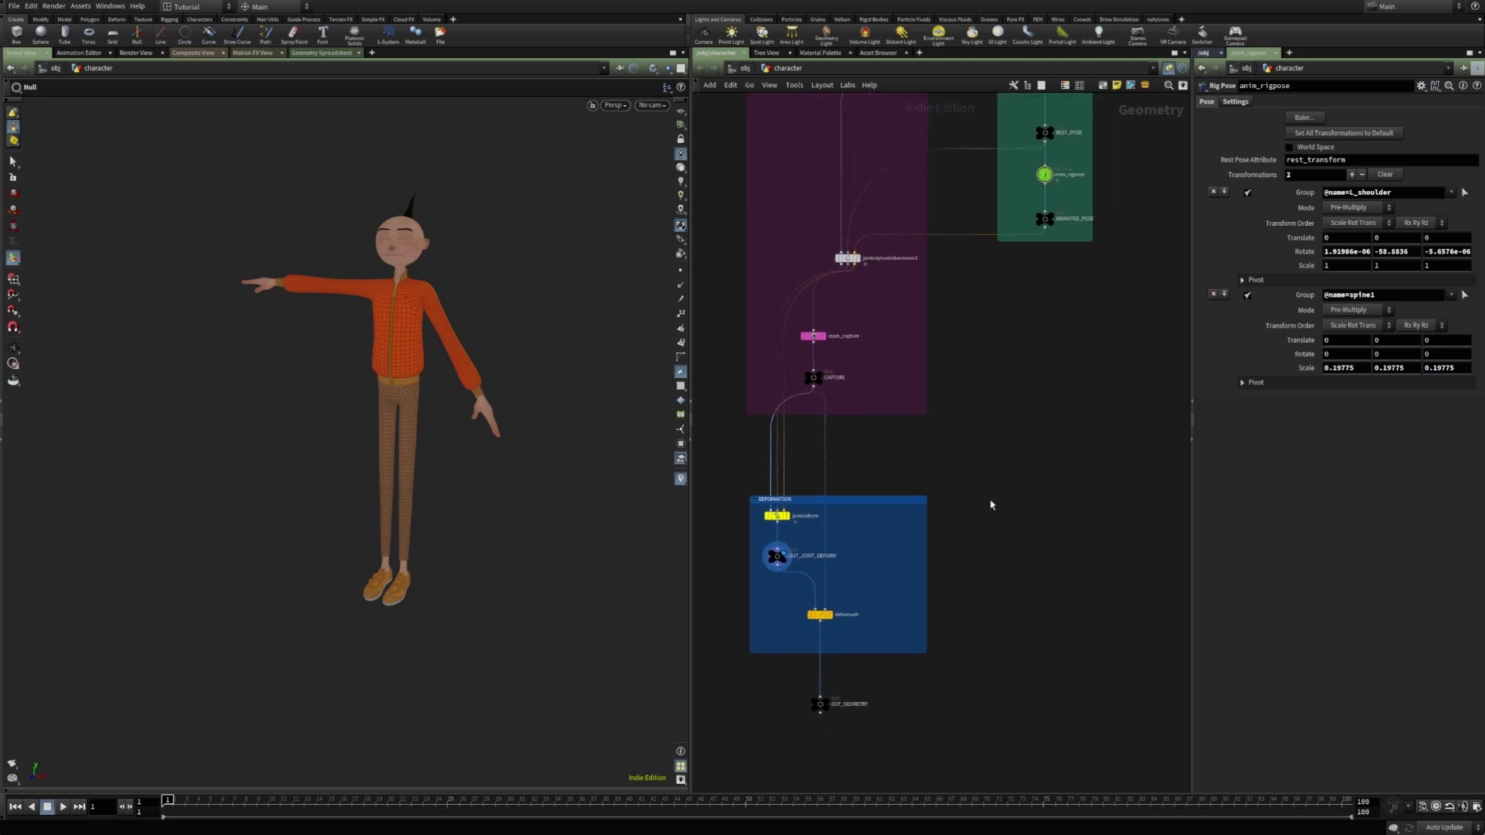
pyautogui.press('Tab')
pyautogui.write('rigpose')
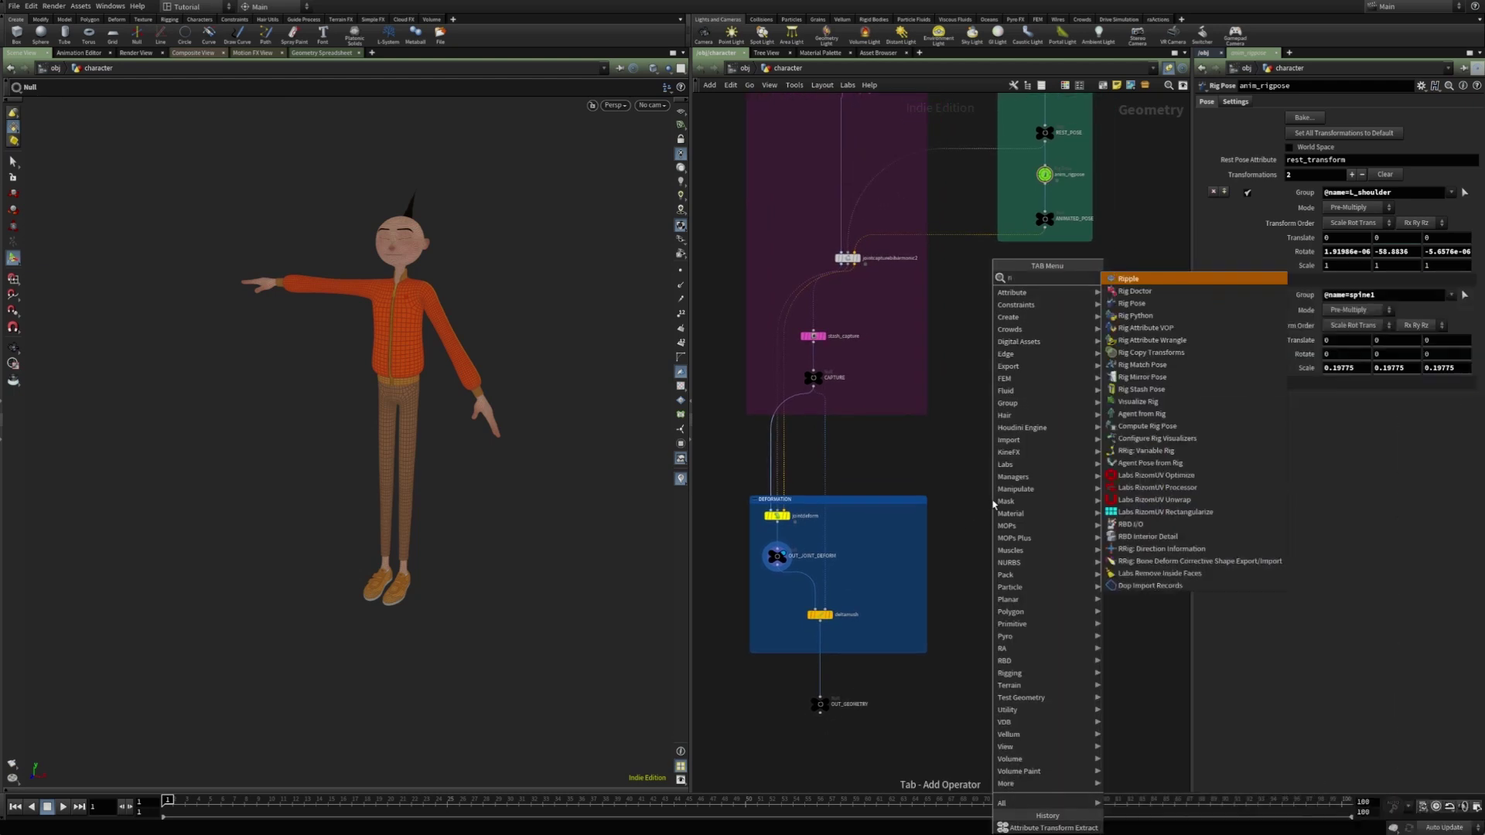
pyautogui.press('Return')
pyautogui.click(993, 501)
pyautogui.moveTo(993, 503); pyautogui.dragTo(1016, 515)
# - Rename the new Rig Pose node rigpose_scale_all and connect its input to the REST_POSE null
pyautogui.doubleClick(1045, 512)
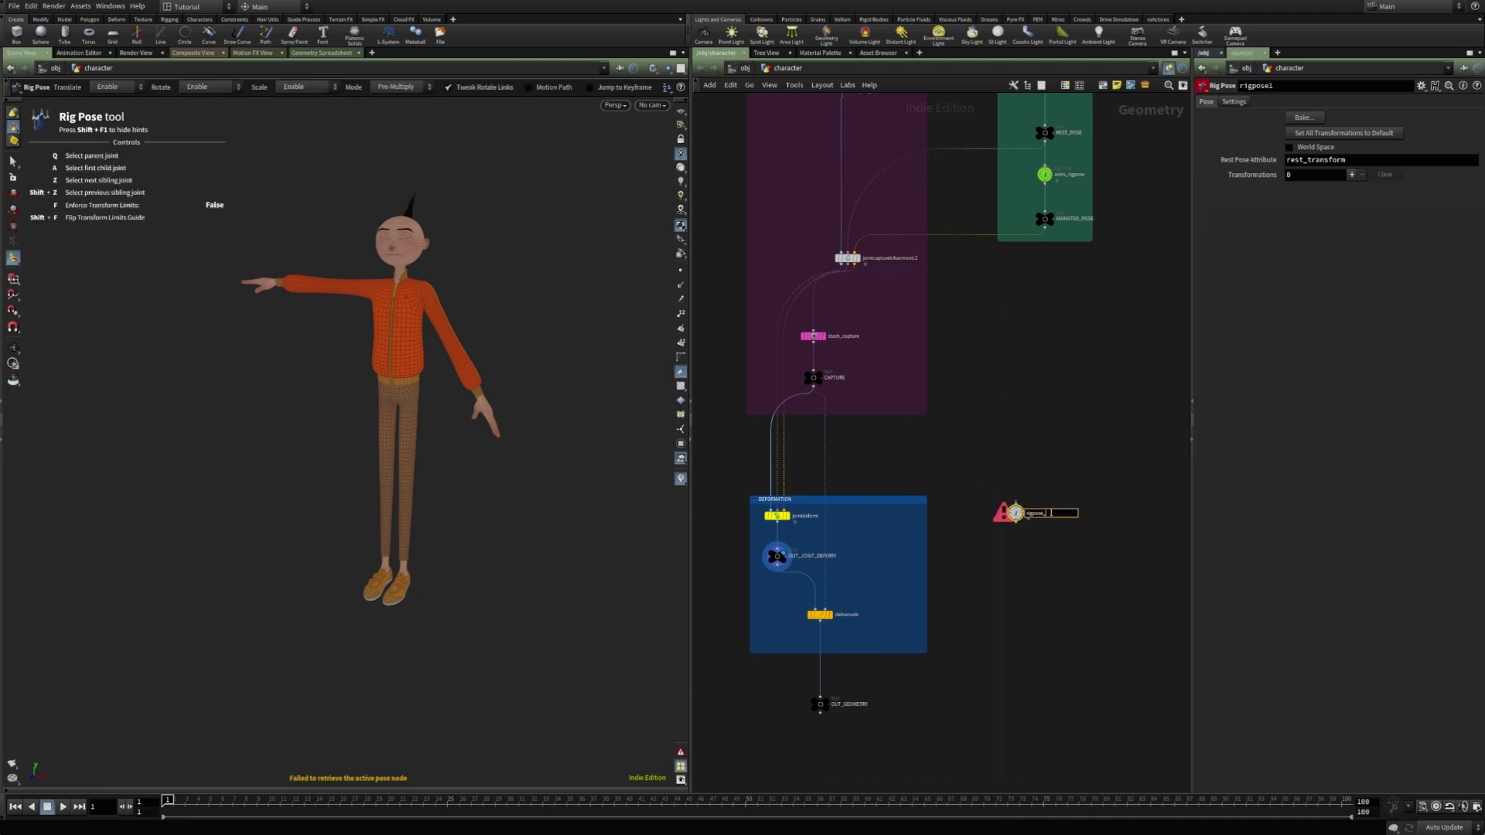
pyautogui.press('Return')
pyautogui.moveTo(1018, 503); pyautogui.dragTo(1044, 143)
pyautogui.moveTo(1015, 512); pyautogui.dragTo(1079, 516)
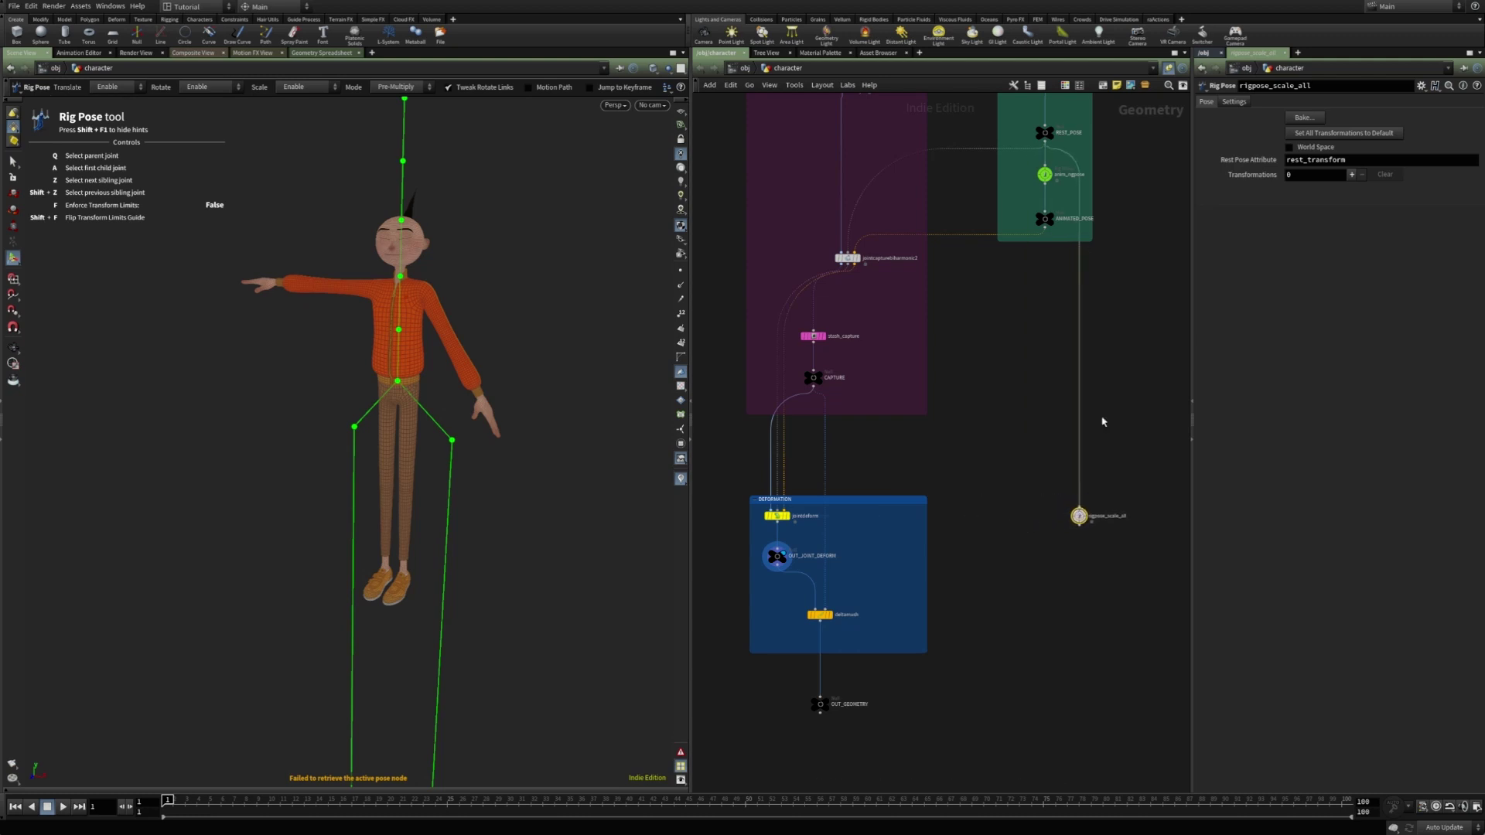
pyautogui.click(1014, 185)
pyautogui.click(1059, 182)
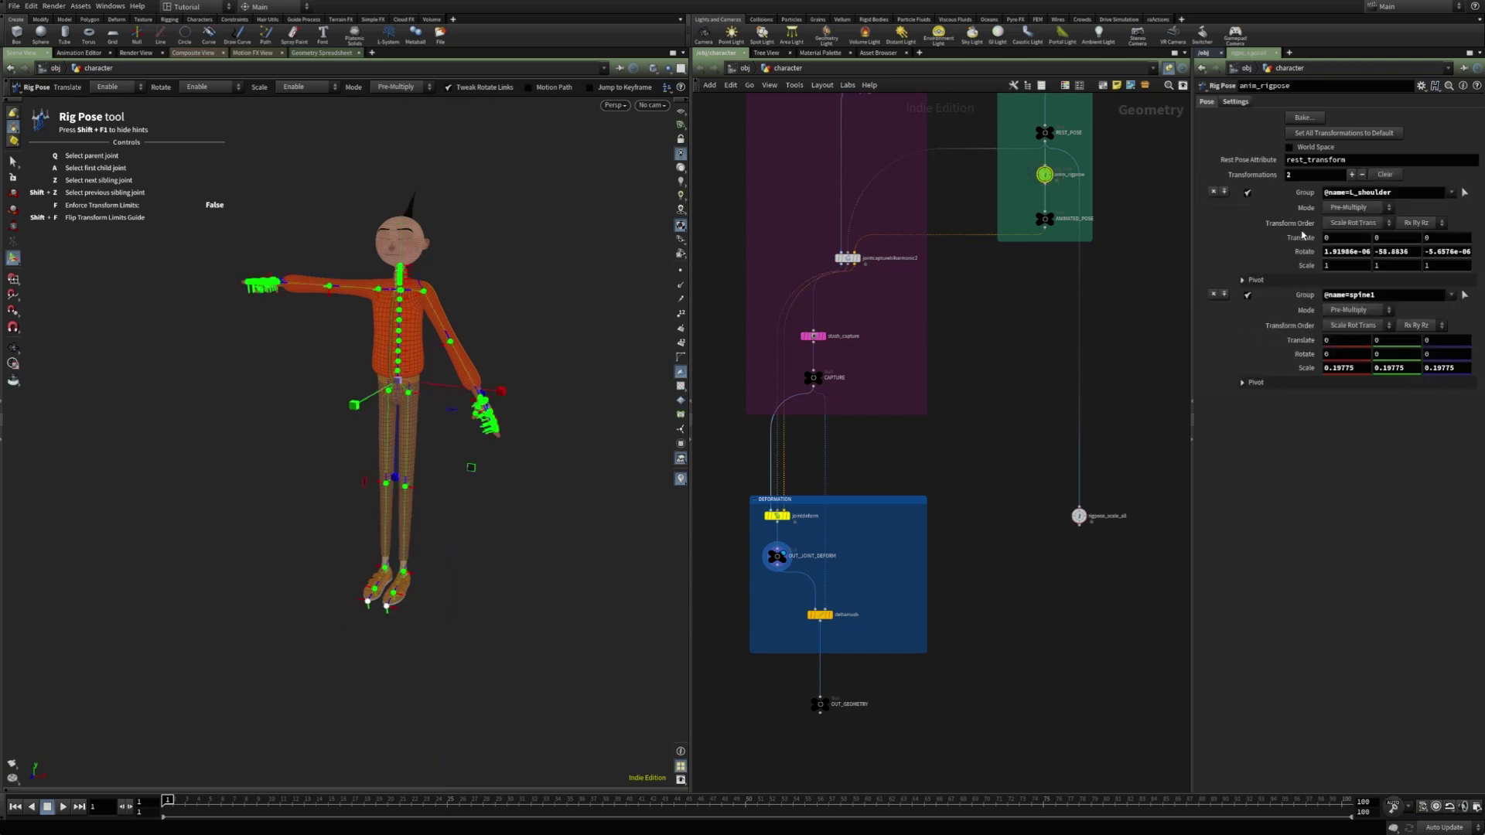
pyautogui.click(1350, 299)
pyautogui.hotkey('ctrl', 'c')
pyautogui.moveTo(1031, 500); pyautogui.dragTo(1114, 554)
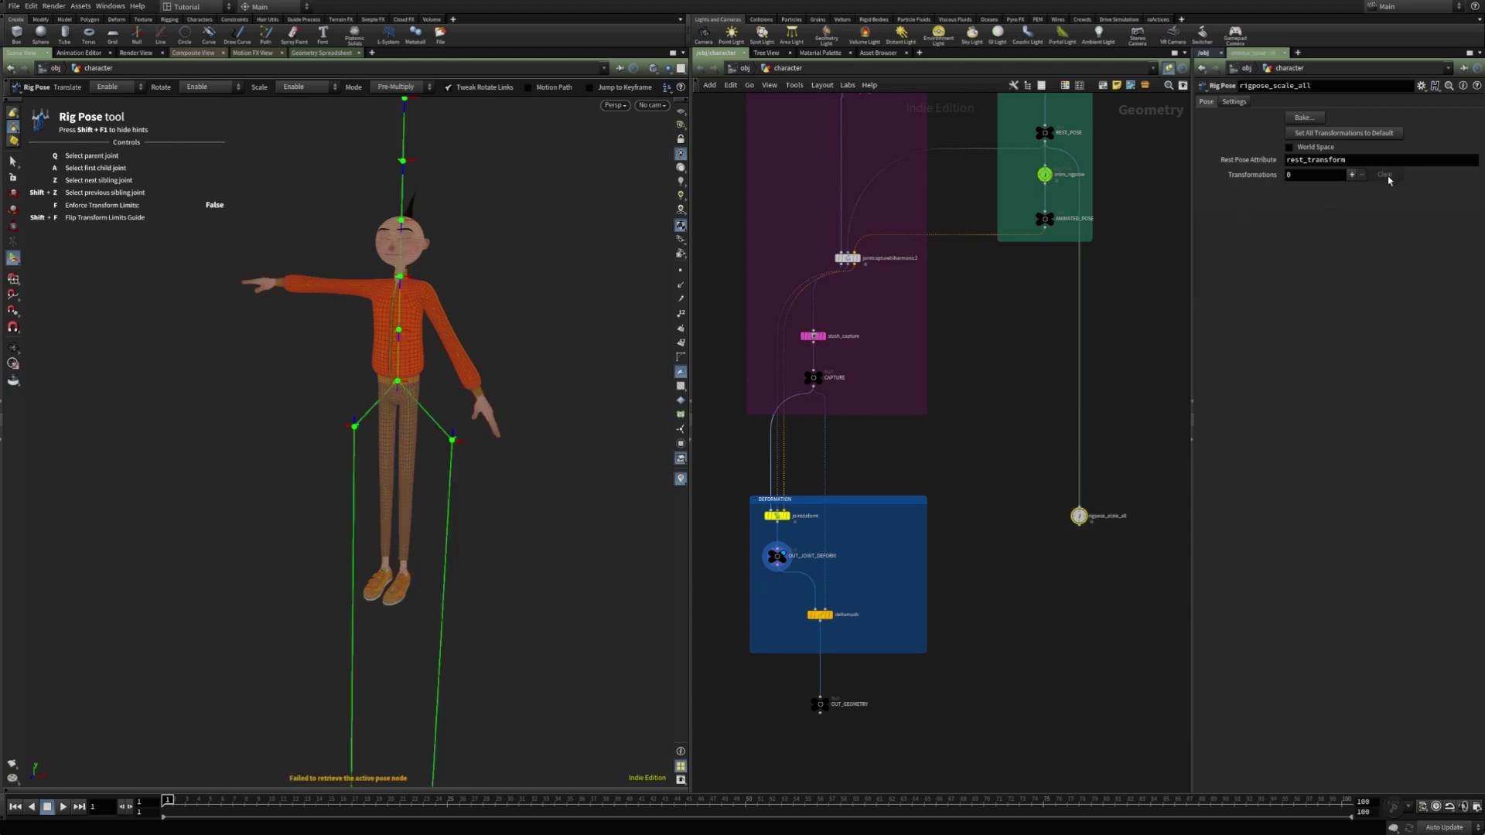
pyautogui.click(1351, 175)
pyautogui.hotkey('ctrl', 'v')
# - Link the spine1 scale on rigpose_scale_all to anim_rigpose's spine1 scale by pasting it as relative references
pyautogui.moveTo(1002, 161); pyautogui.dragTo(1064, 200)
pyautogui.rightClick(1305, 369)
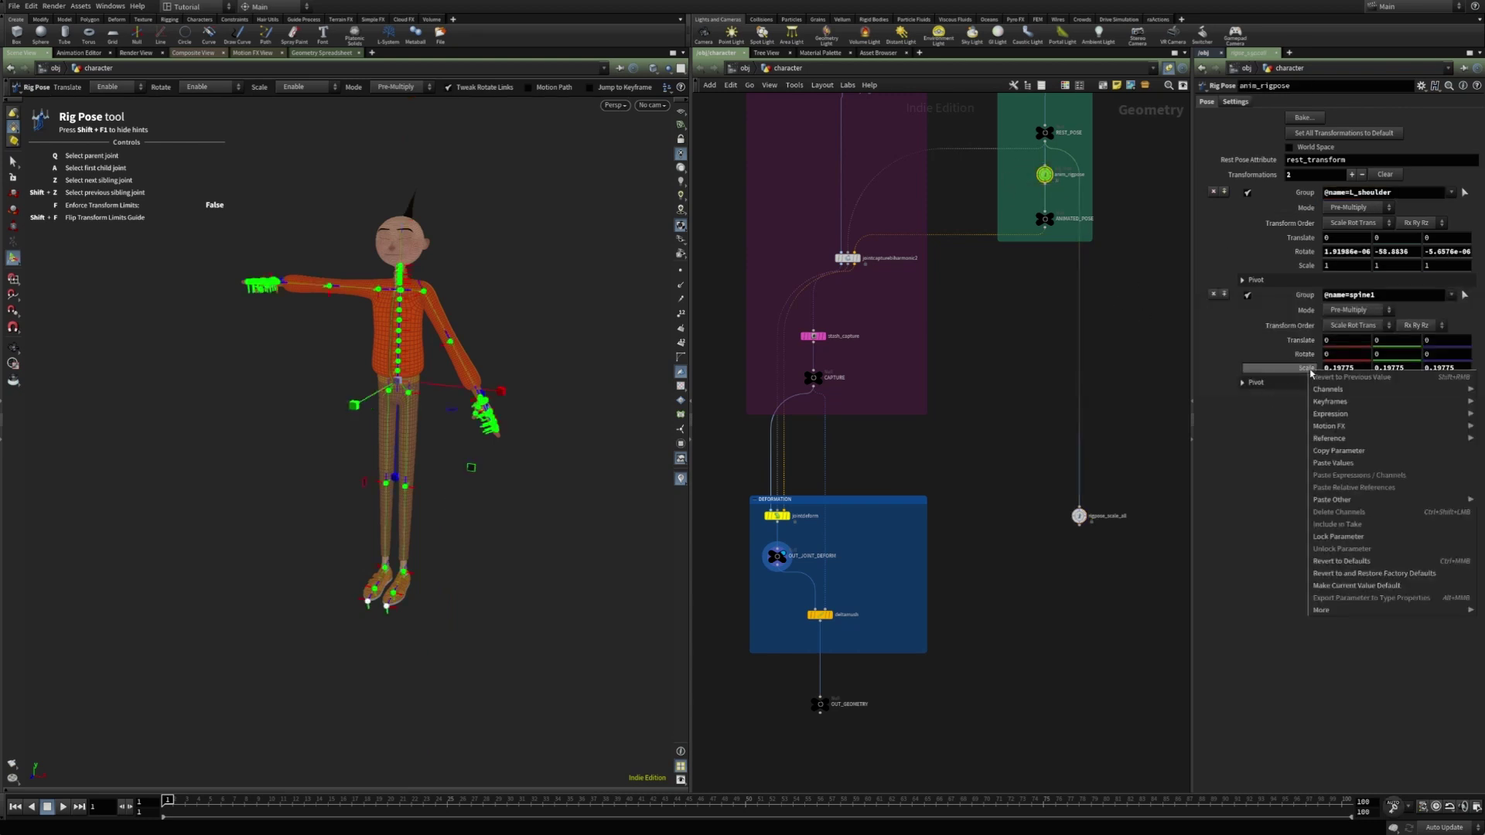
pyautogui.click(1330, 452)
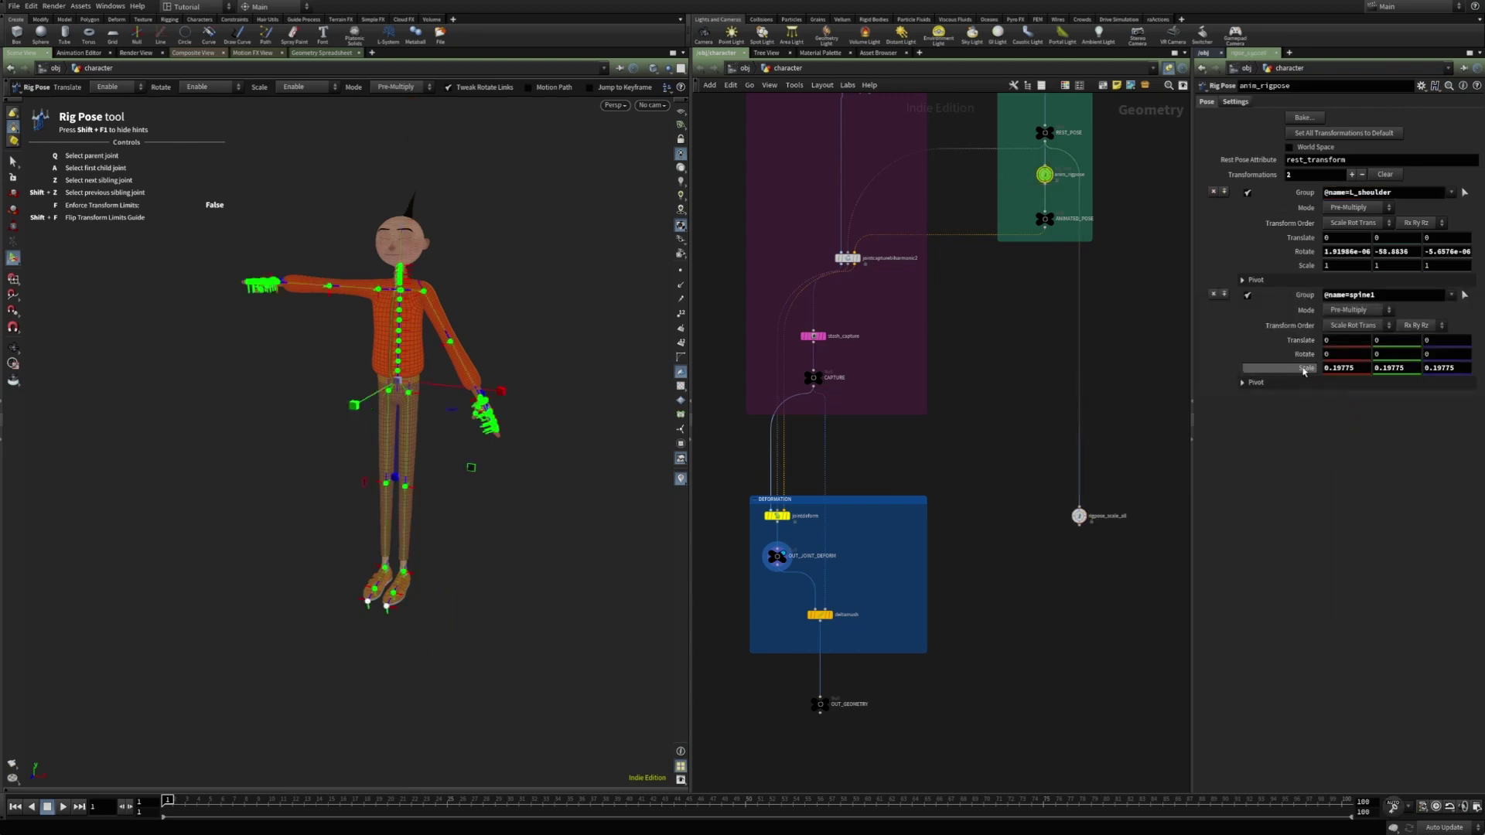
pyautogui.click(1078, 515)
pyautogui.rightClick(1327, 272)
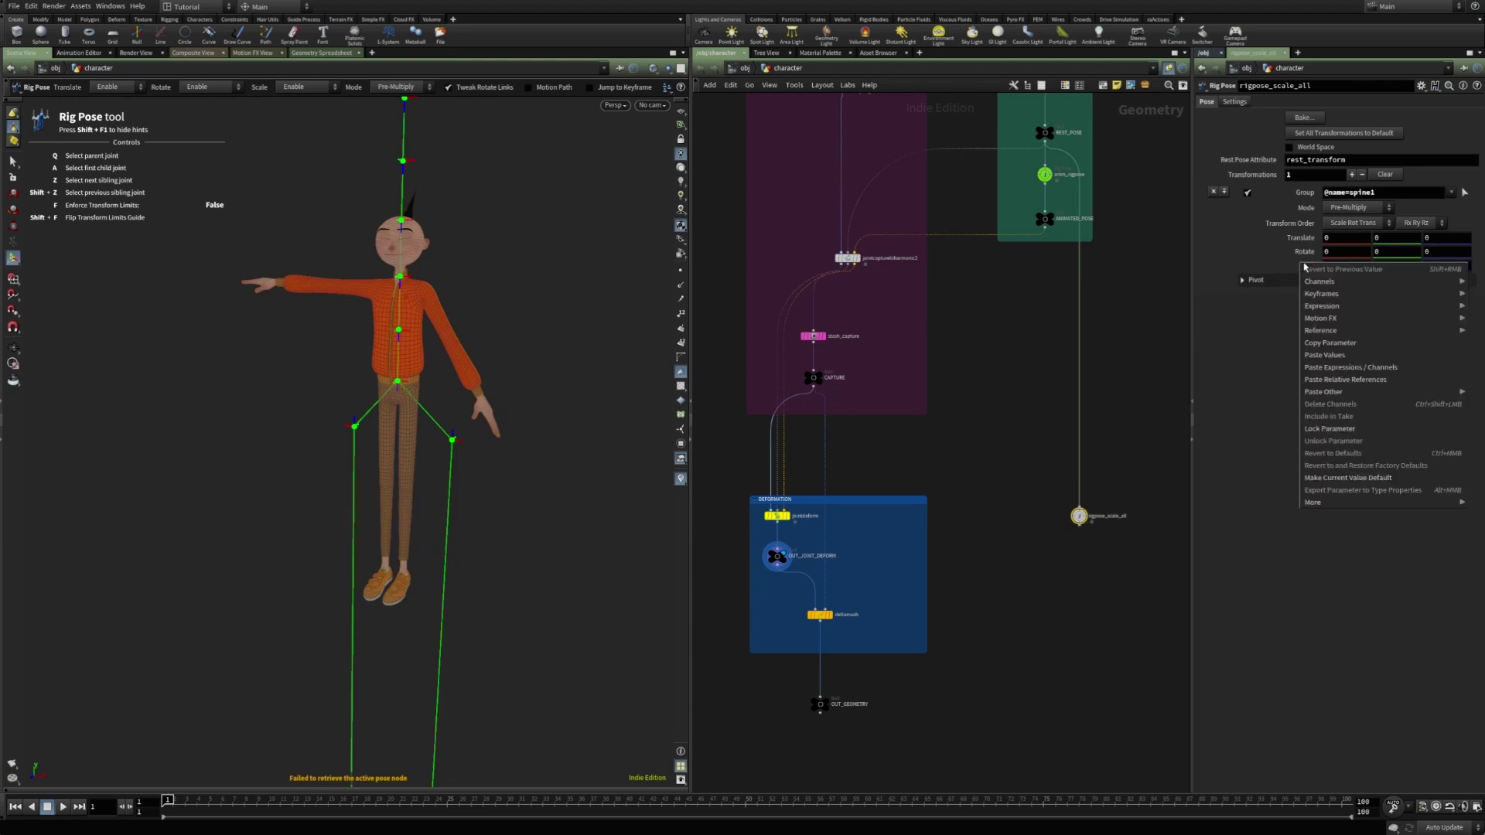
pyautogui.click(1325, 382)
pyautogui.click(1295, 267)
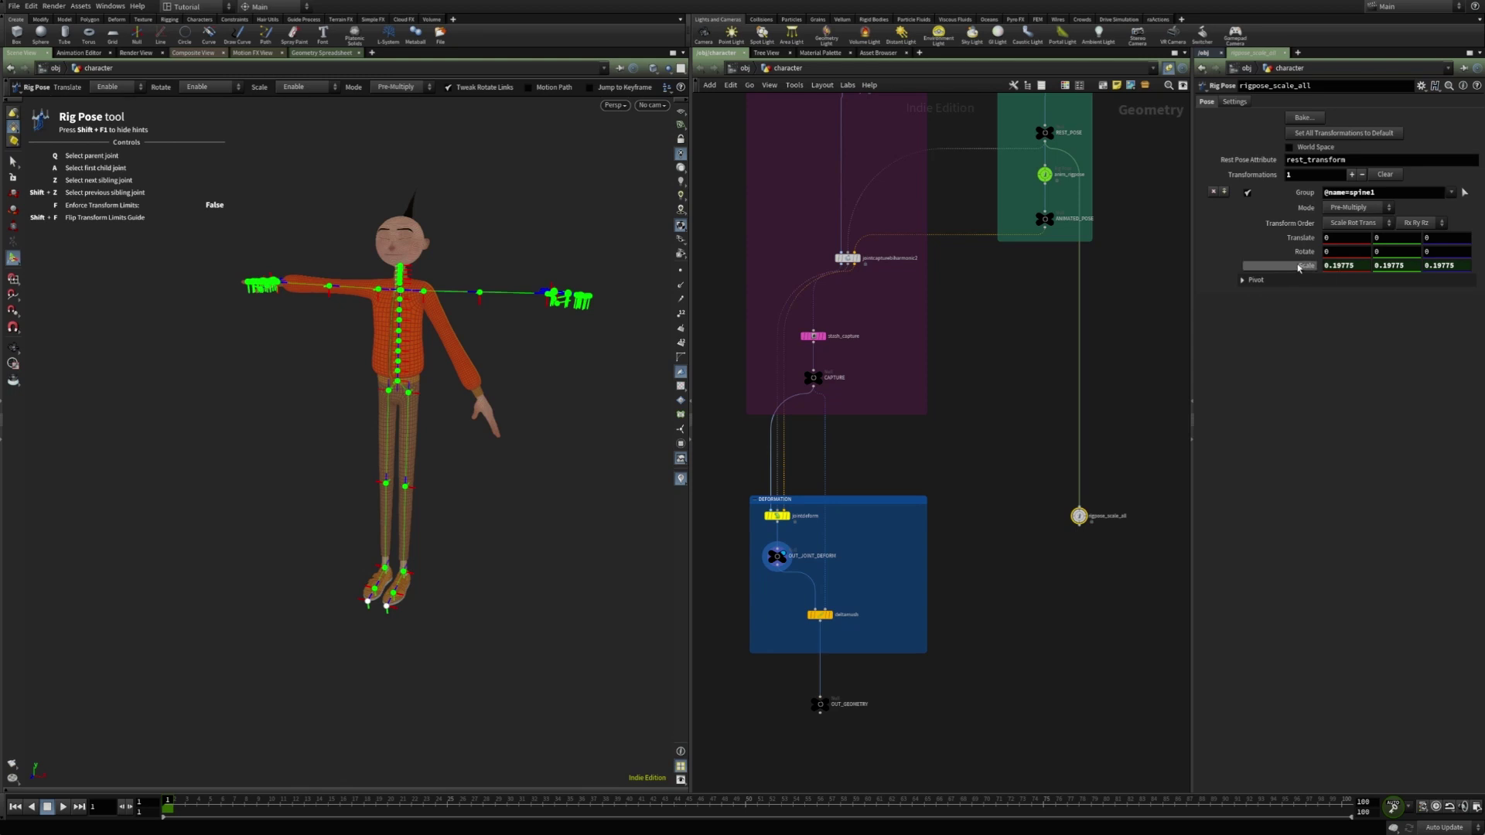
# - Compare the transformations on anim_rigpose with the scale-only transformation on rigpose_scale_all
pyautogui.click(1044, 174)
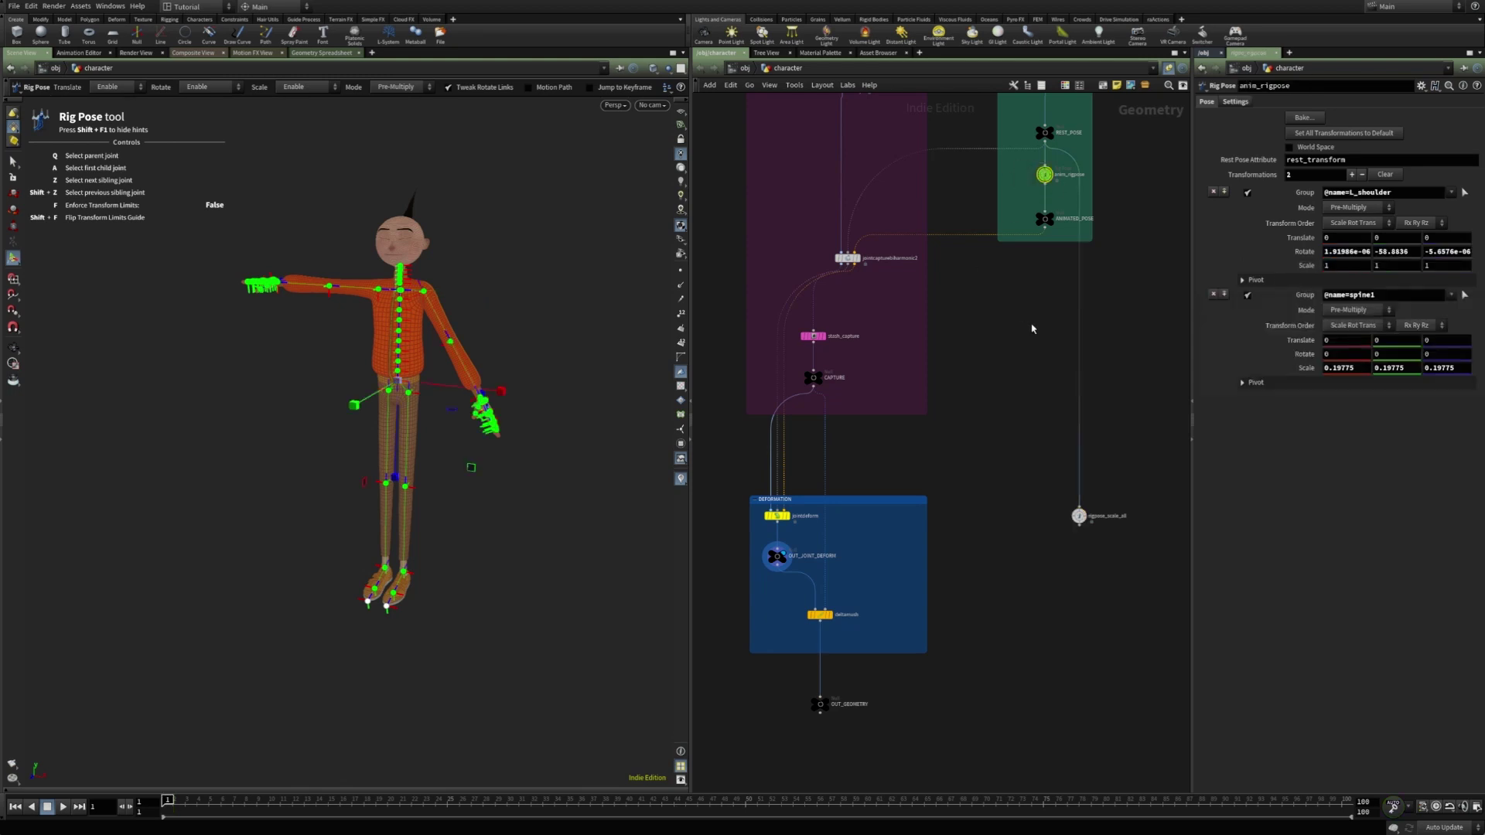
pyautogui.moveTo(1020, 485); pyautogui.dragTo(1089, 549)
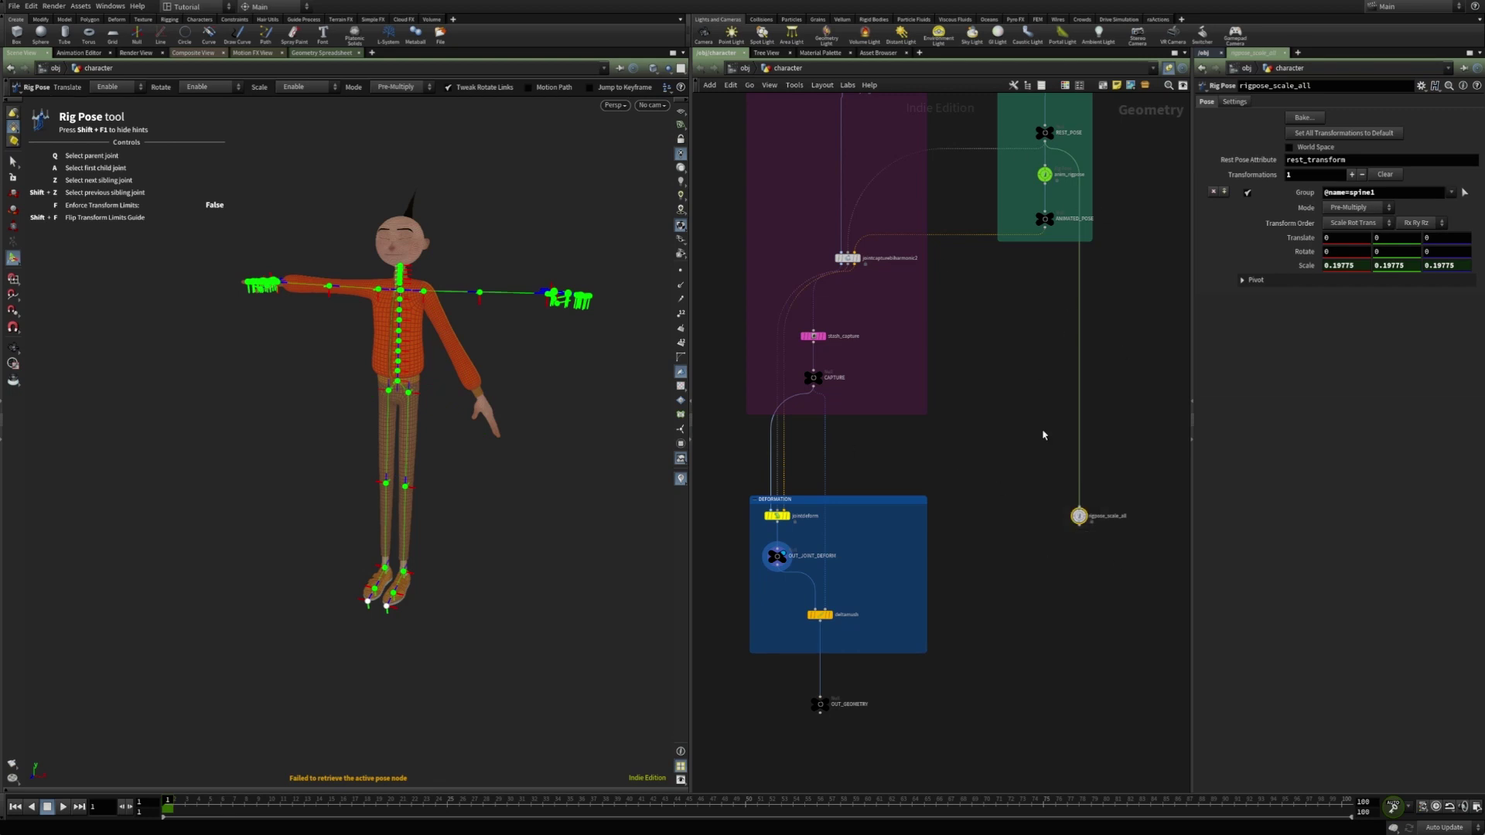
pyautogui.moveTo(1030, 485); pyautogui.dragTo(1029, 432, button='middle')
pyautogui.moveTo(1079, 469); pyautogui.dragTo(1074, 463)
pyautogui.moveTo(1010, 353); pyautogui.dragTo(1010, 361, button='middle')
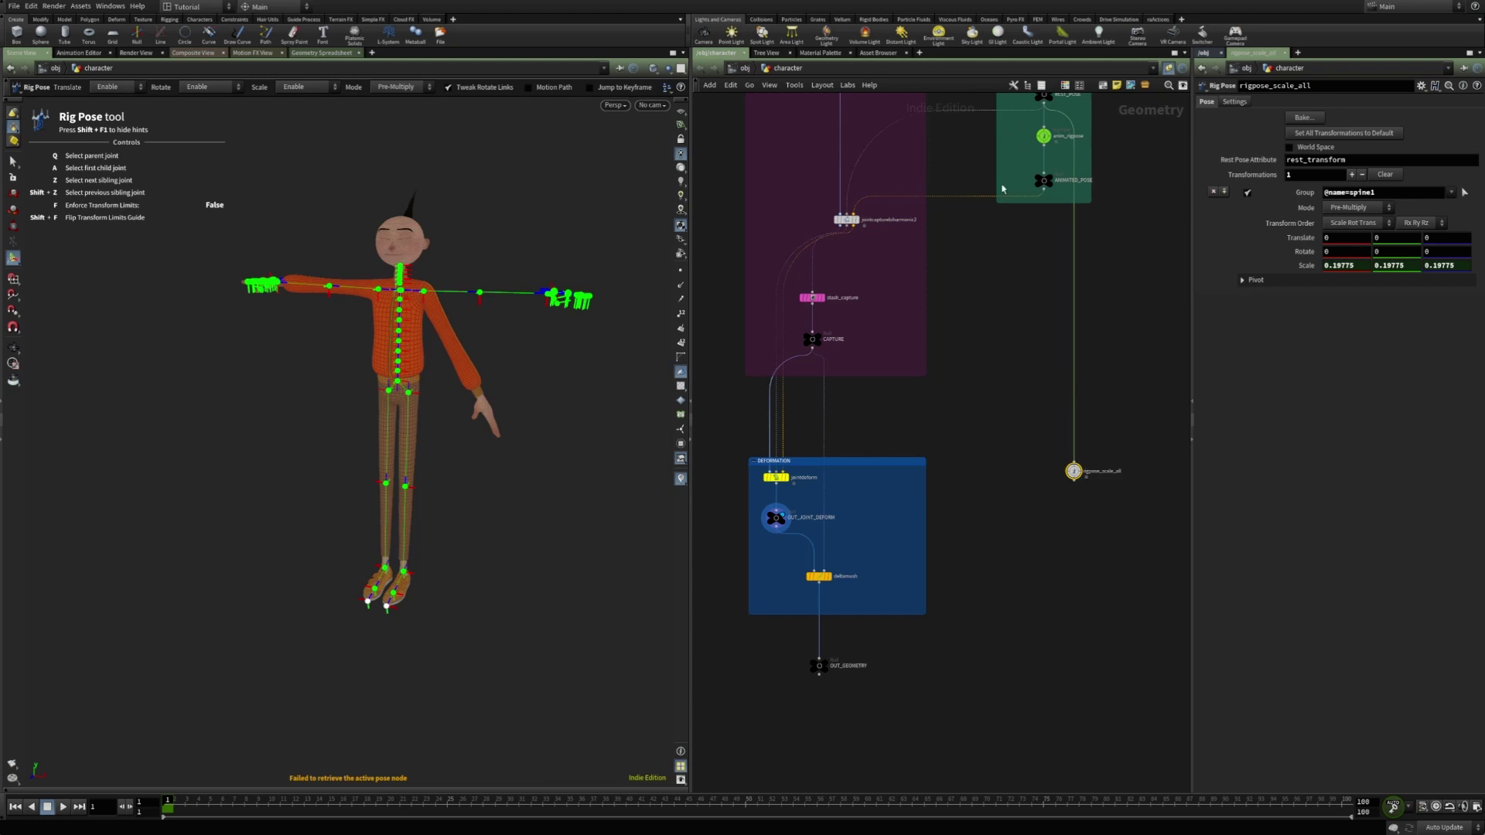
# - Add a Joint Deform node below rigpose_scale_all
pyautogui.moveTo(1029, 446); pyautogui.dragTo(1088, 488)
pyautogui.click(1033, 531)
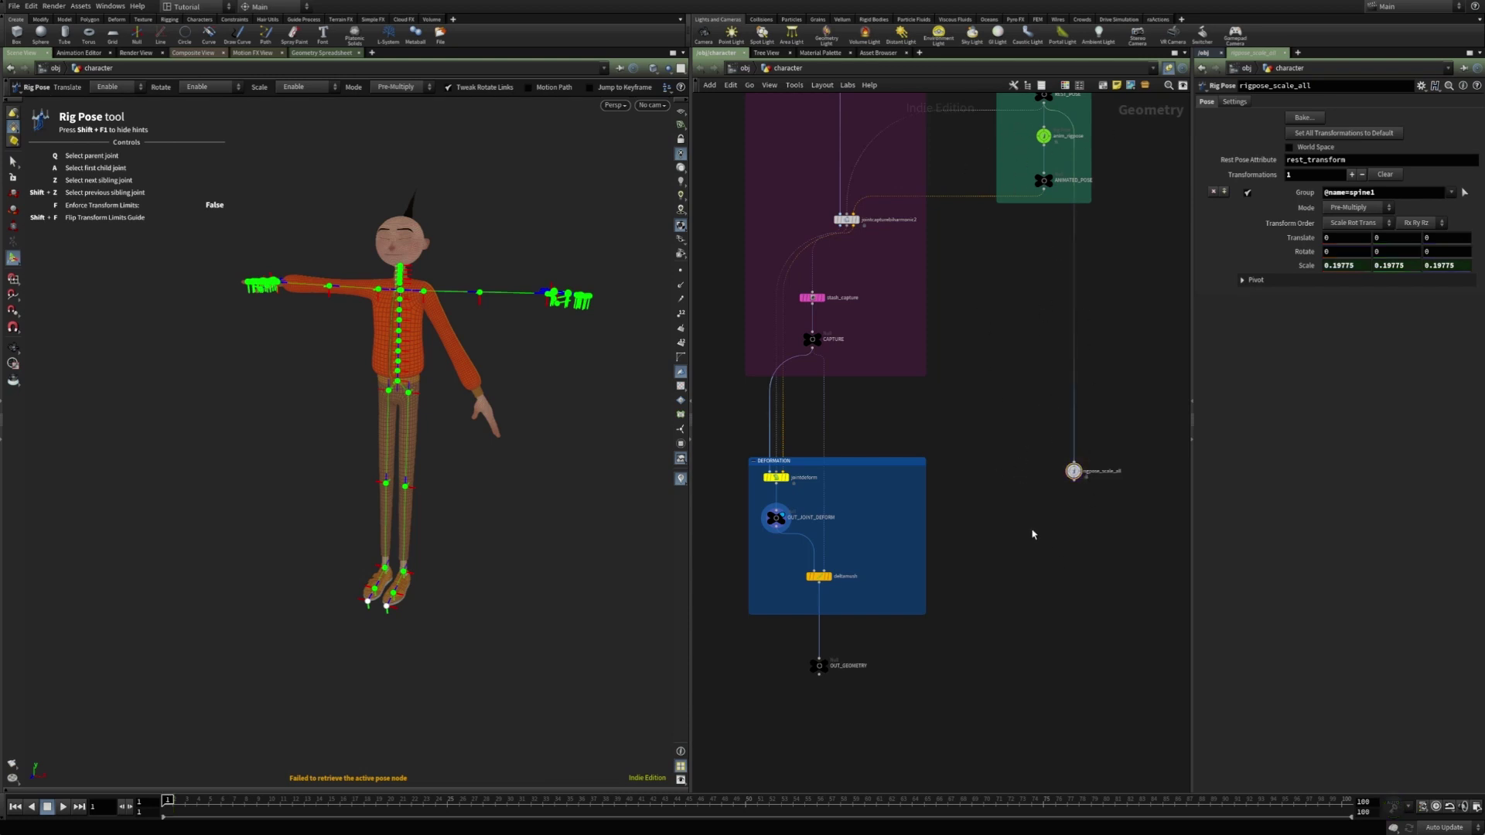
pyautogui.press('Tab')
pyautogui.write('joint')
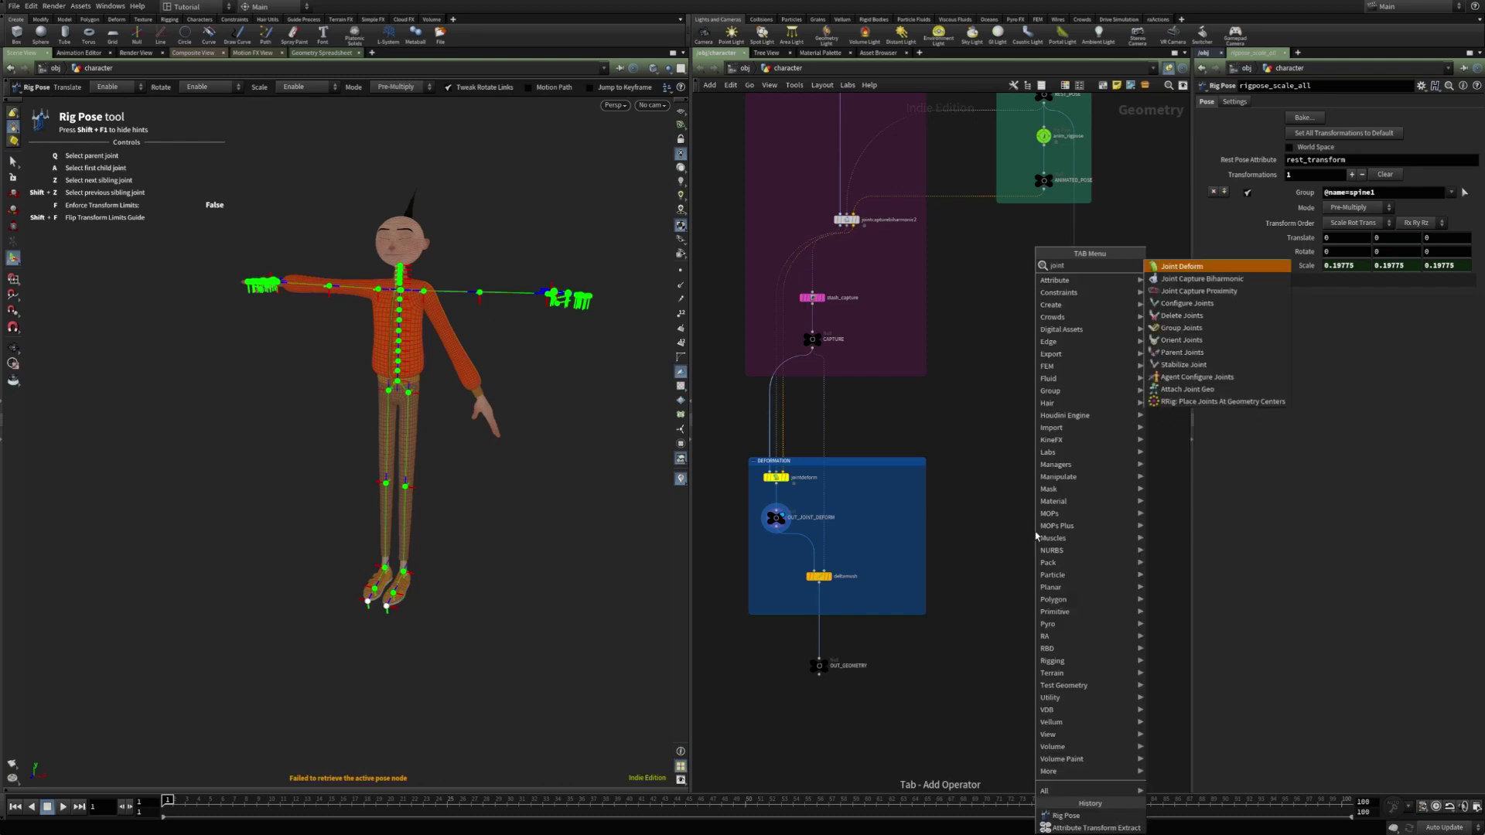
pyautogui.press('Return')
pyautogui.click(1035, 532)
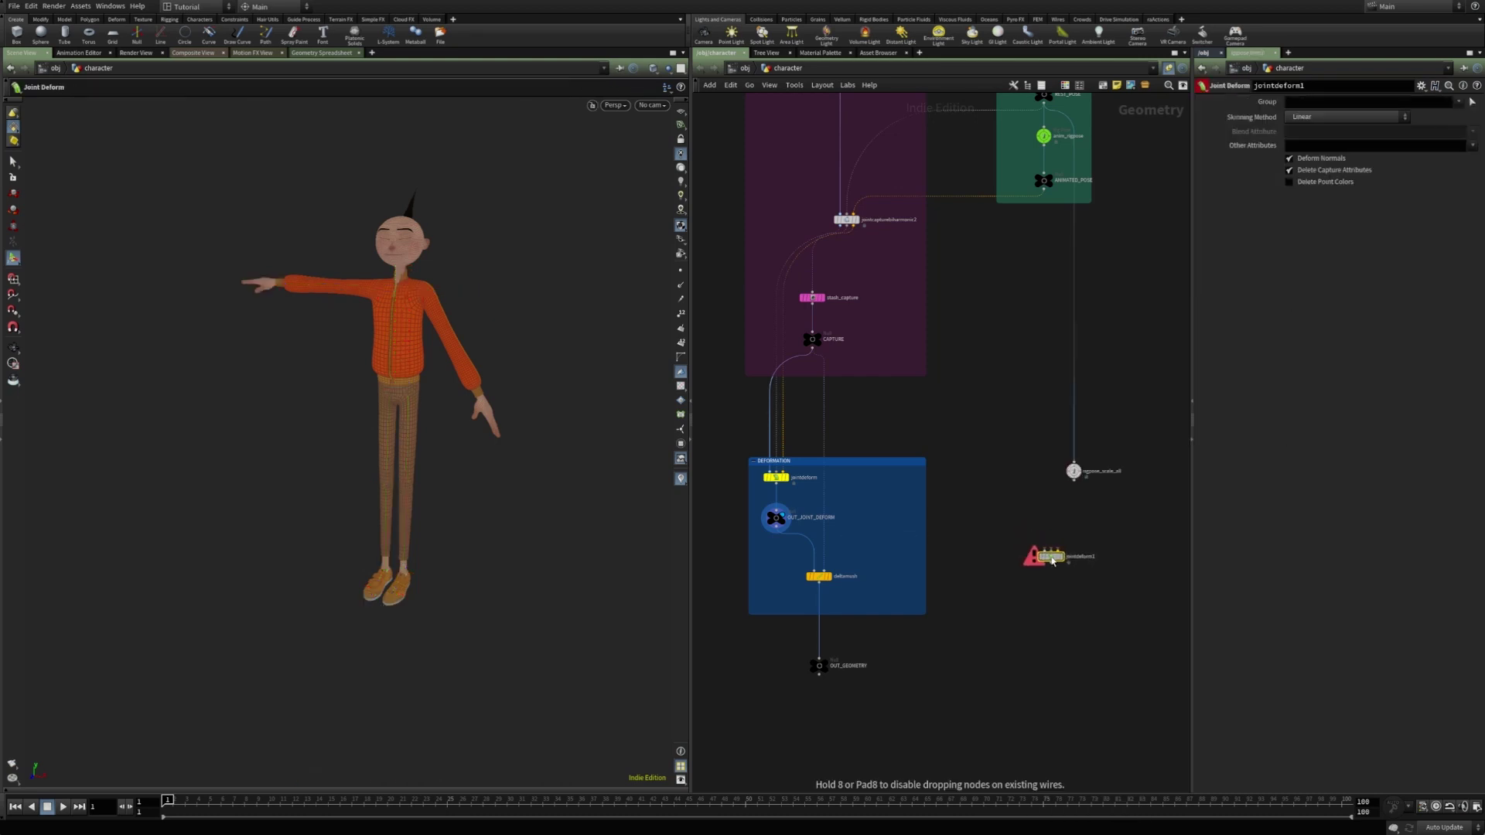
pyautogui.click(1036, 550)
# - Wire the new Joint Deform's three inputs, in order, to CAPTURE, jointcapturebiharmonic2 and rigpose_scale_all
pyautogui.moveTo(1039, 543); pyautogui.dragTo(811, 346)
pyautogui.click(1045, 542)
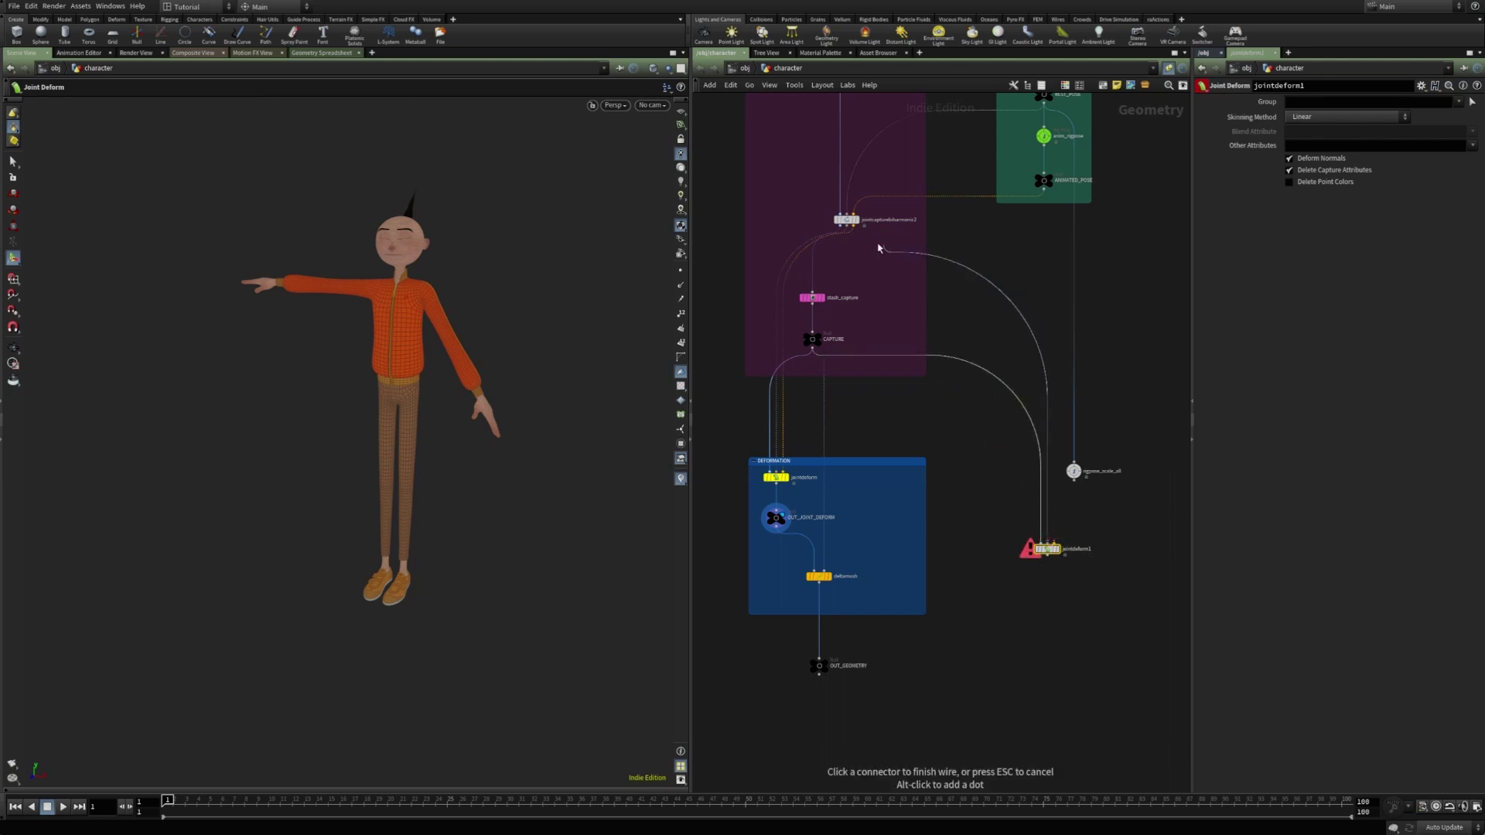
pyautogui.click(855, 226)
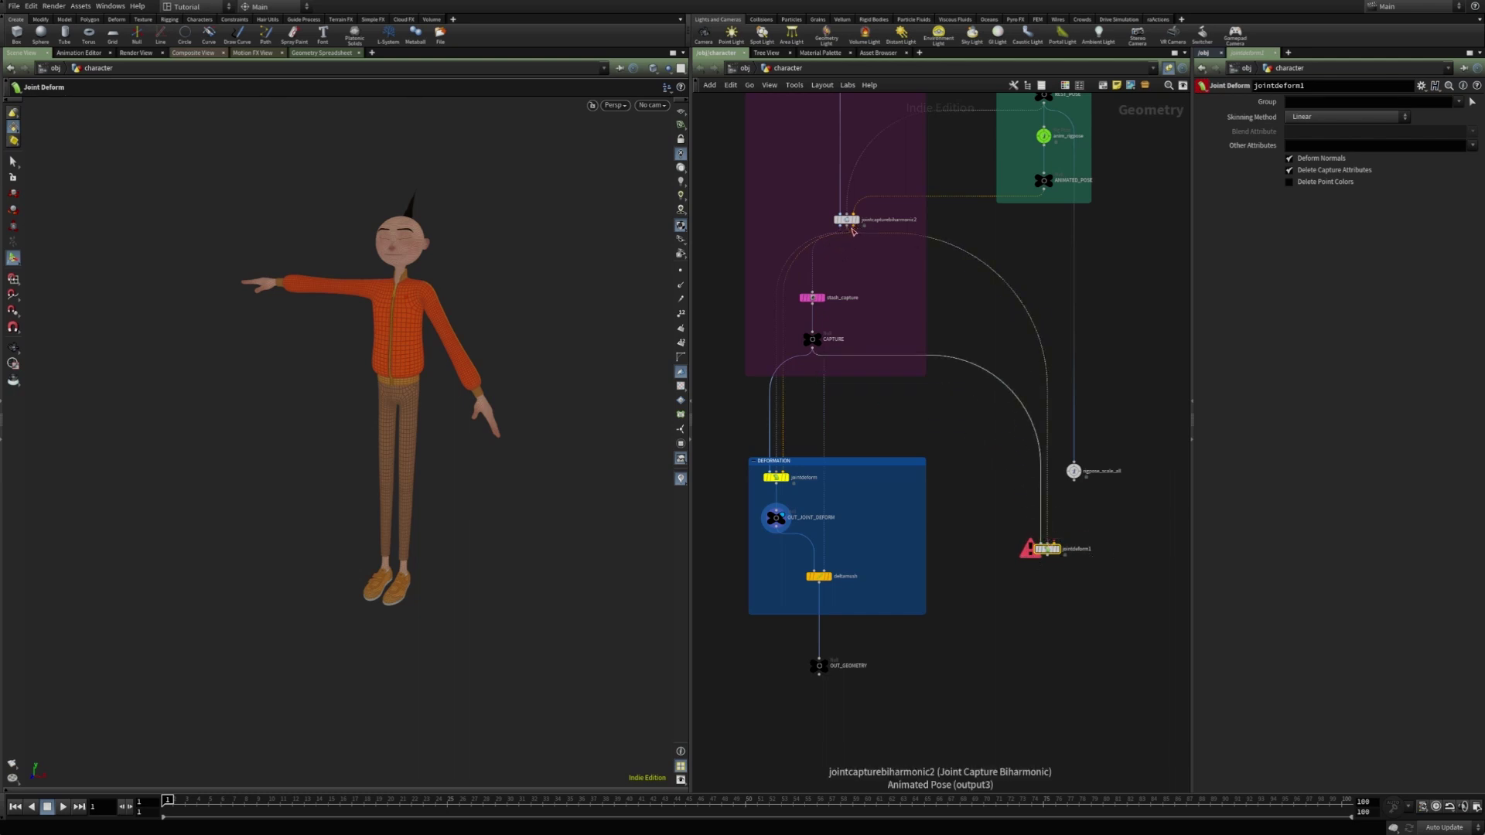
pyautogui.click(852, 230)
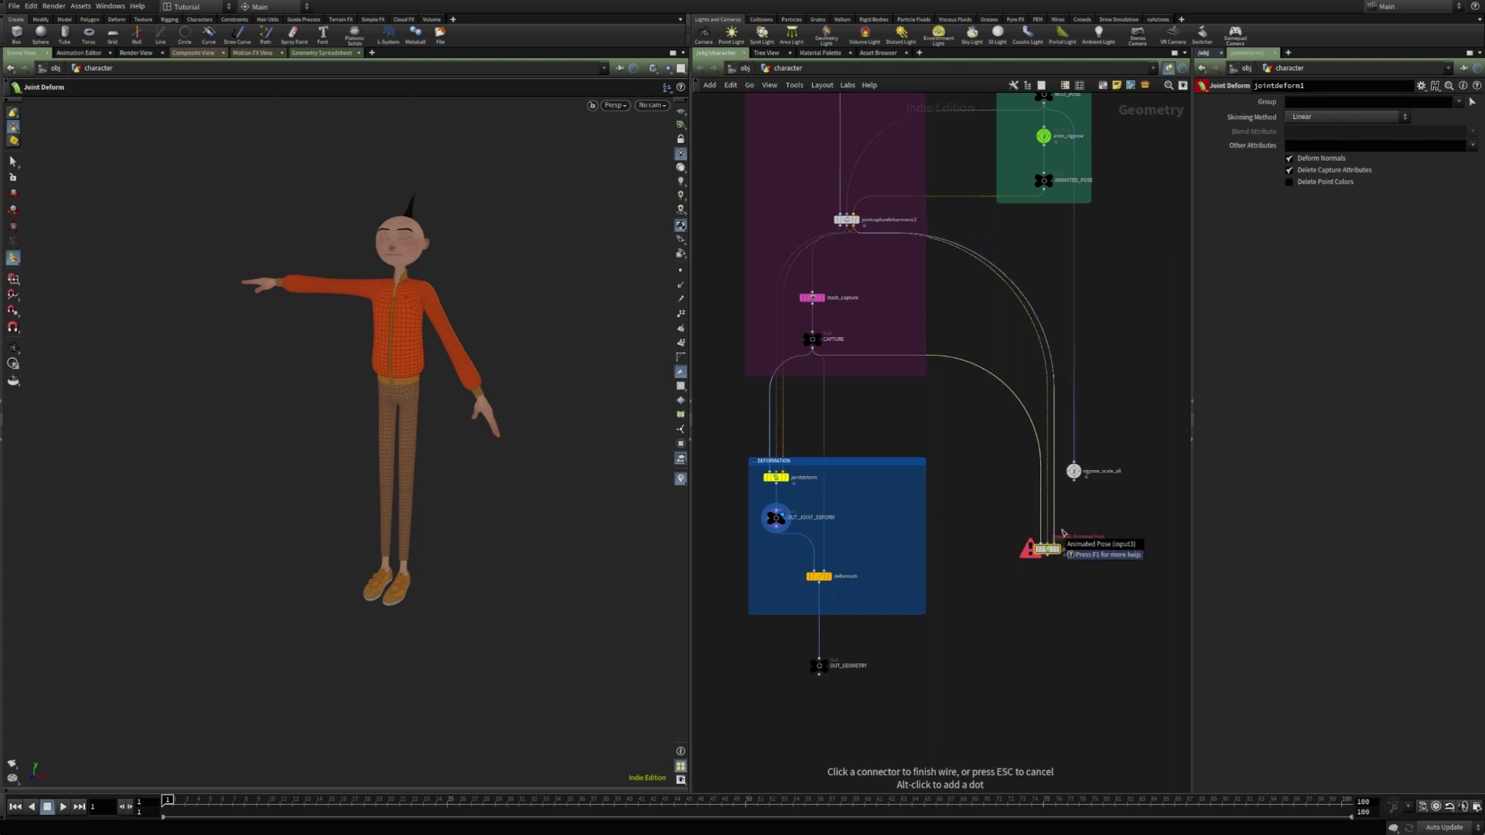
pyautogui.press('Escape')
pyautogui.click(1057, 536)
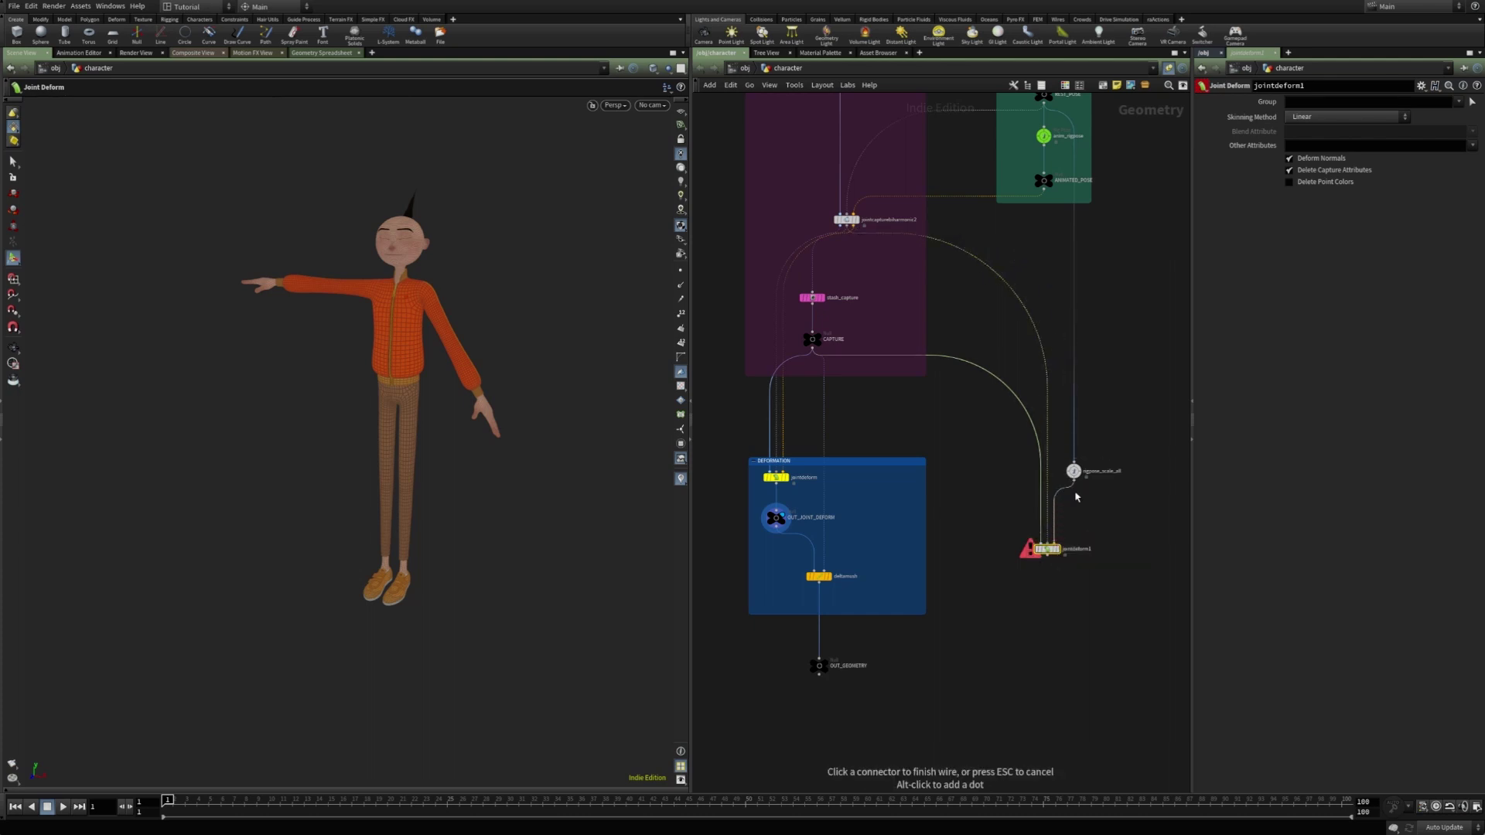
pyautogui.click(1073, 478)
pyautogui.moveTo(1052, 554); pyautogui.dragTo(1048, 538)
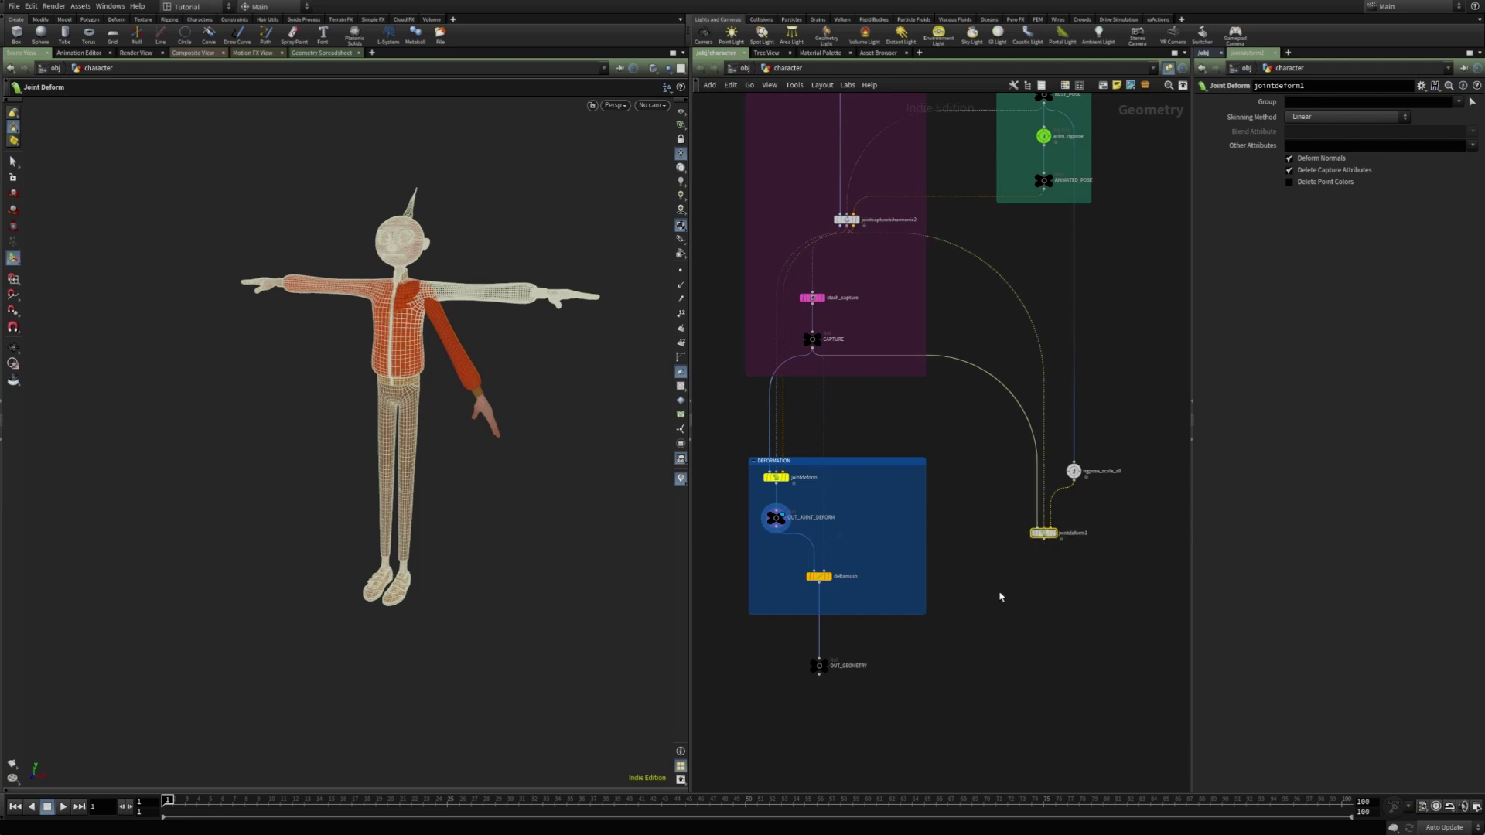
# - Move the OUT_GEOMETRY null lower in the network and display its result
pyautogui.moveTo(856, 700); pyautogui.dragTo(867, 618, button='middle')
pyautogui.moveTo(833, 582); pyautogui.dragTo(833, 672)
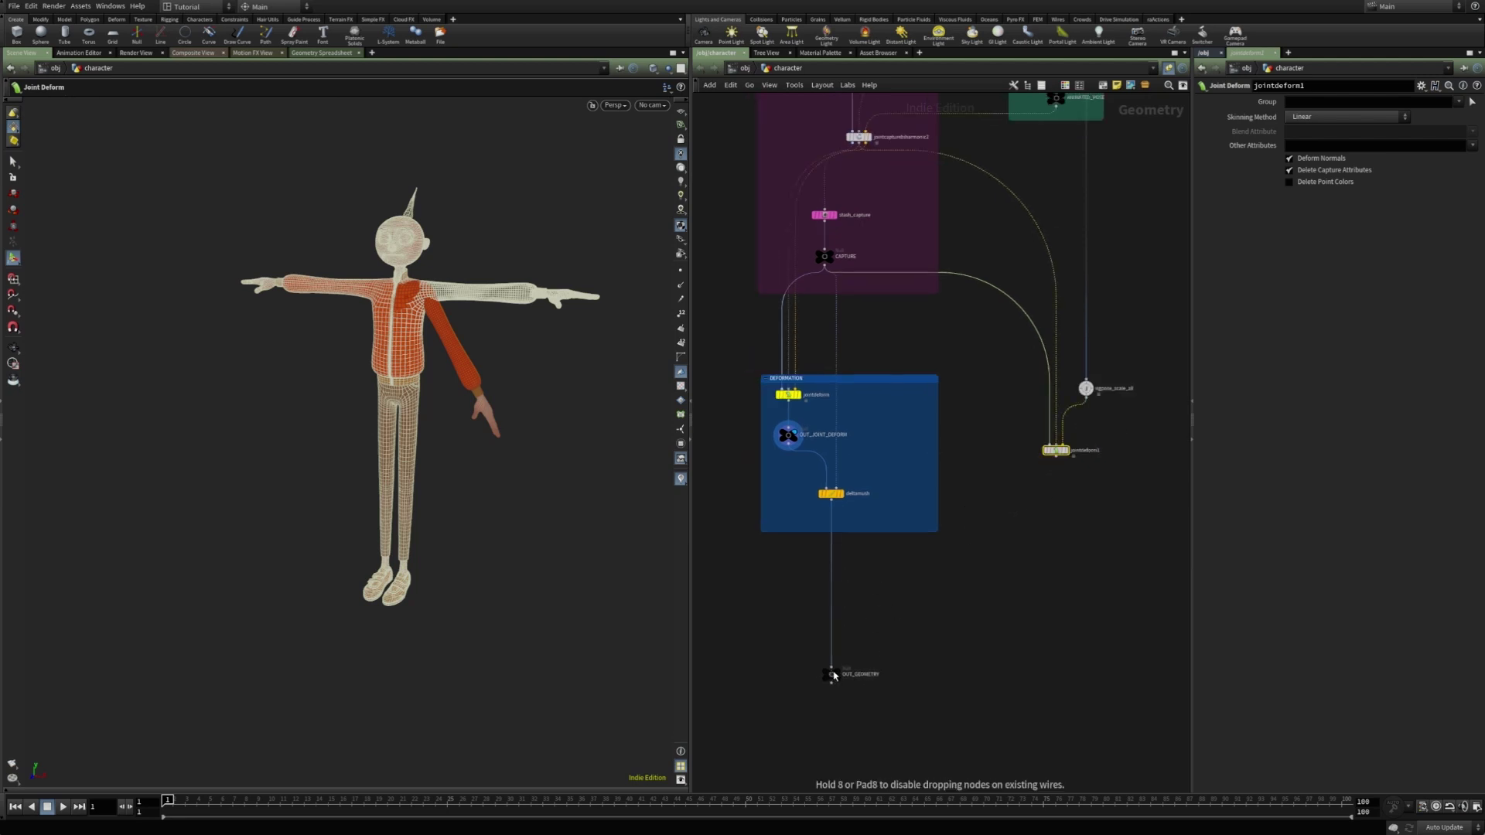
pyautogui.click(840, 674)
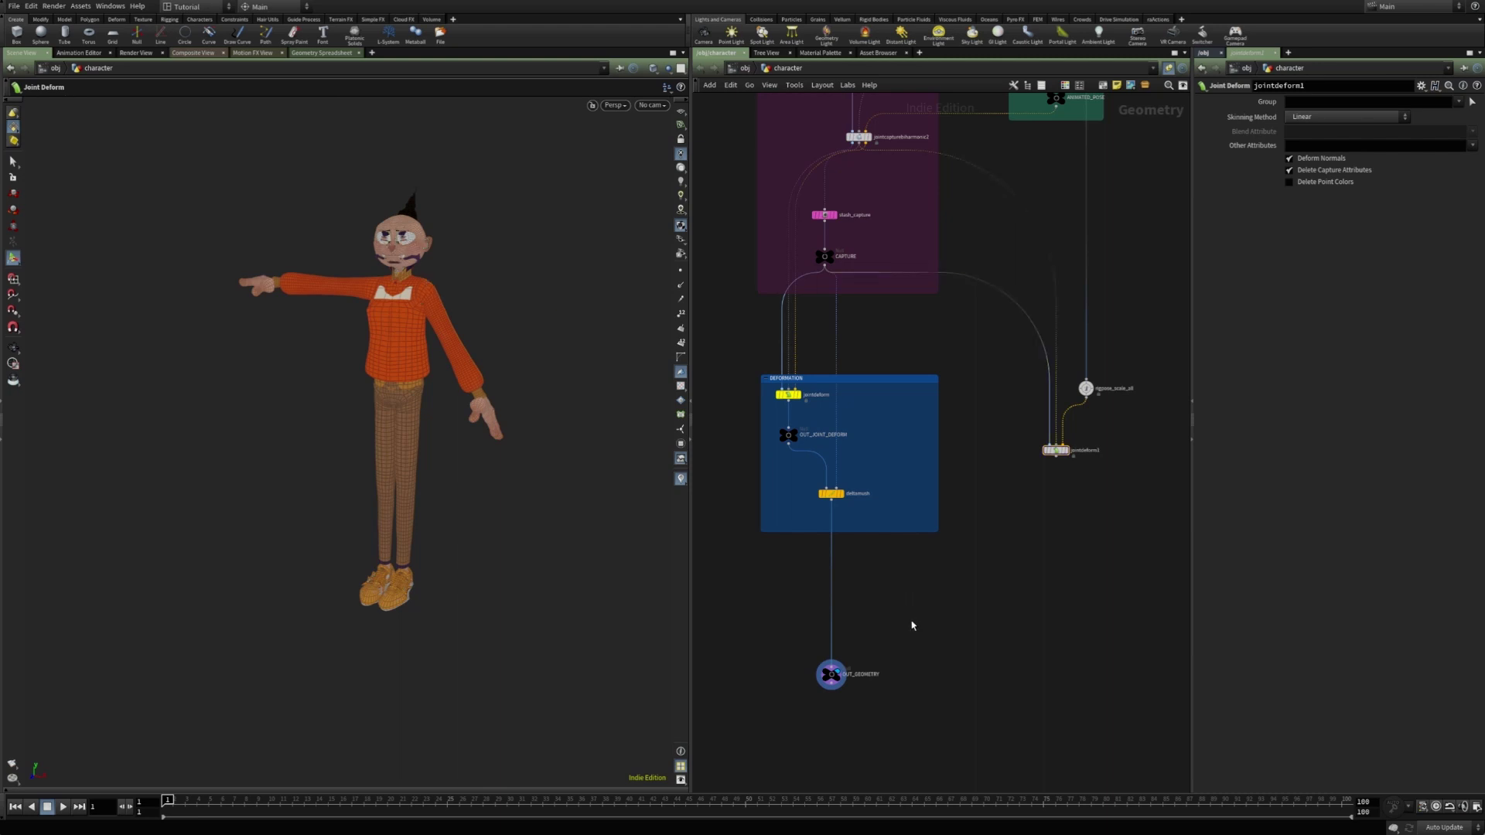
# - Add a Switch feeding deltamush's second input, with CAPTURE as its first input and the new Joint Deform as its second
pyautogui.press('Tab')
pyautogui.write('switch')
pyautogui.press('Return')
pyautogui.click(911, 626)
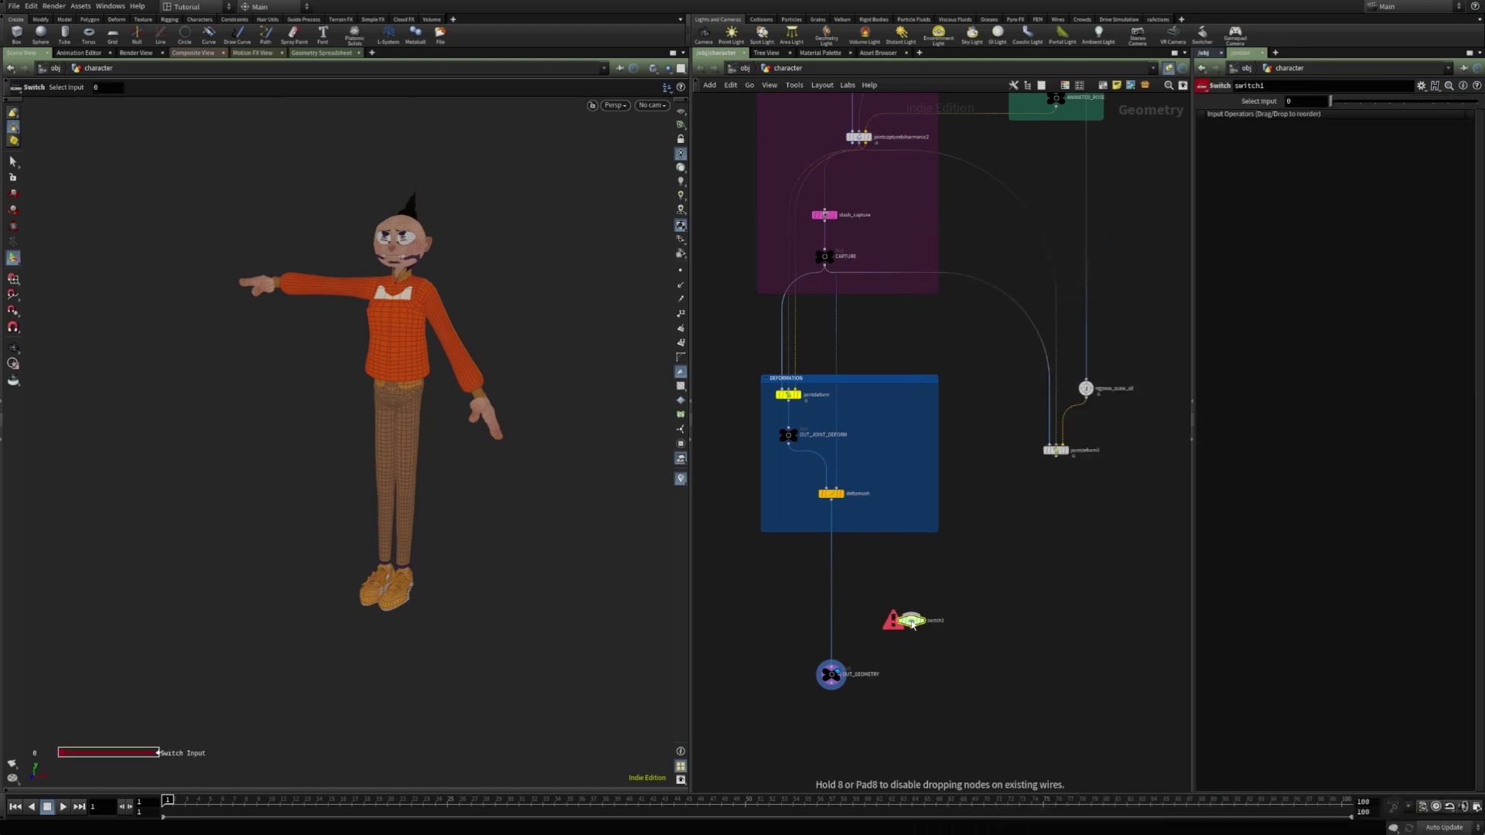
pyautogui.moveTo(833, 498); pyautogui.dragTo(881, 549)
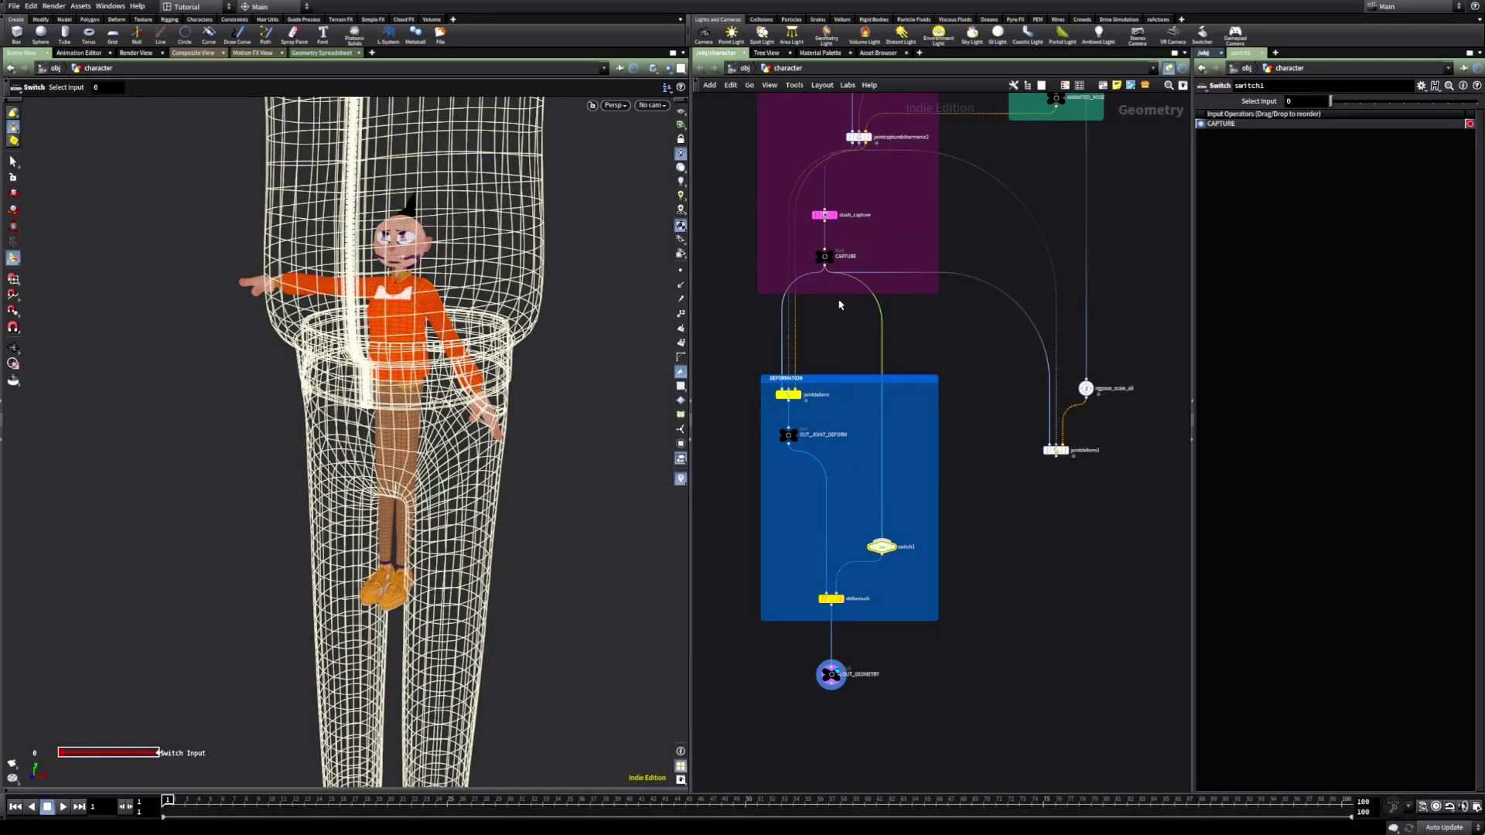
pyautogui.click(849, 540)
pyautogui.moveTo(886, 545)
pyautogui.moveTo(885, 545); pyautogui.dragTo(1055, 457)
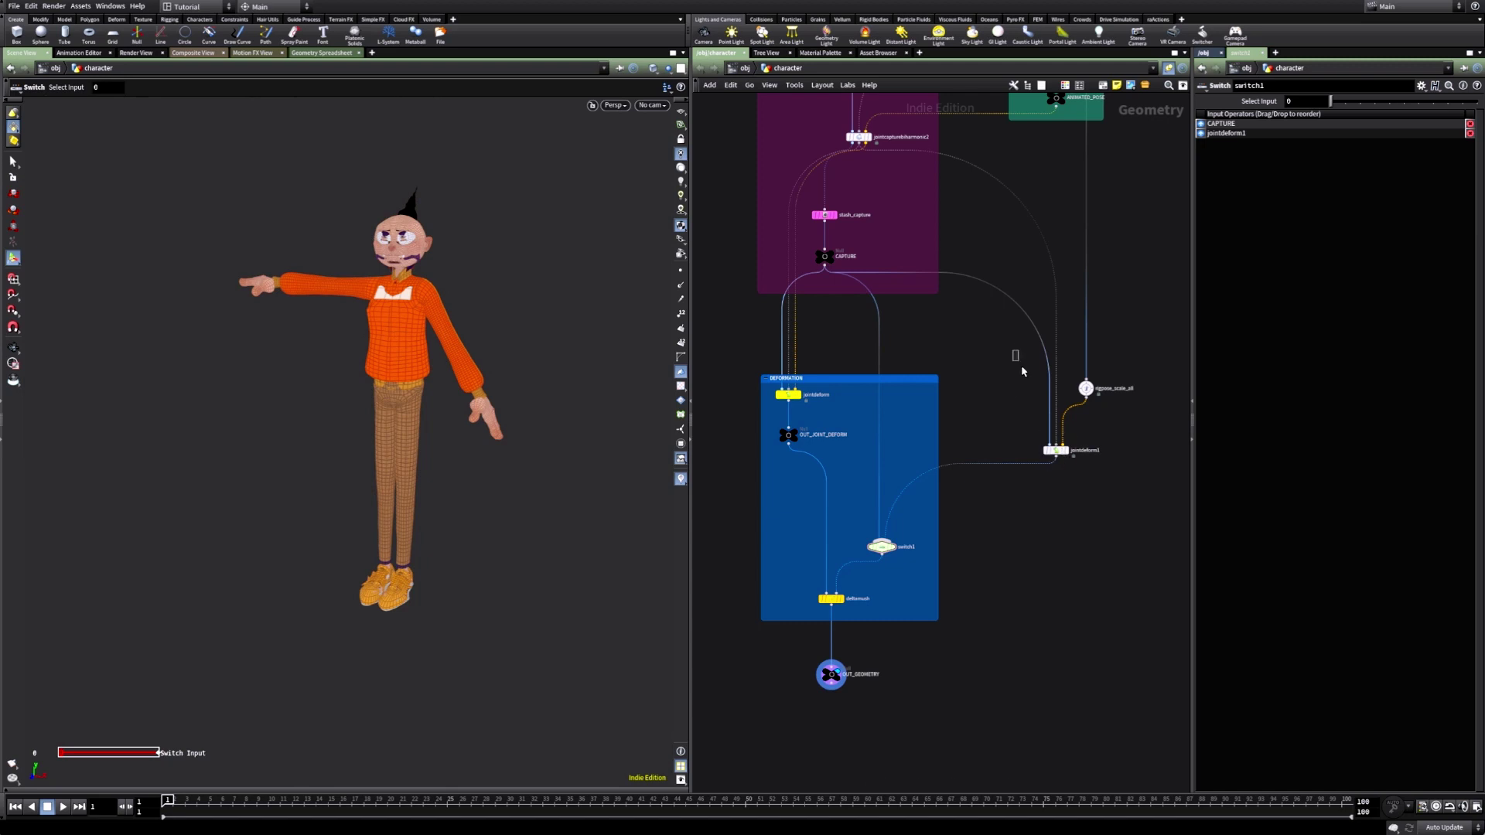
# - Reposition rigpose_scale_all and the new Joint Deform slightly lower in the network
pyautogui.moveTo(1022, 368); pyautogui.dragTo(1148, 501)
pyautogui.moveTo(1056, 451); pyautogui.dragTo(1031, 480)
pyautogui.click(993, 553)
pyautogui.moveTo(1031, 480); pyautogui.dragTo(1048, 480)
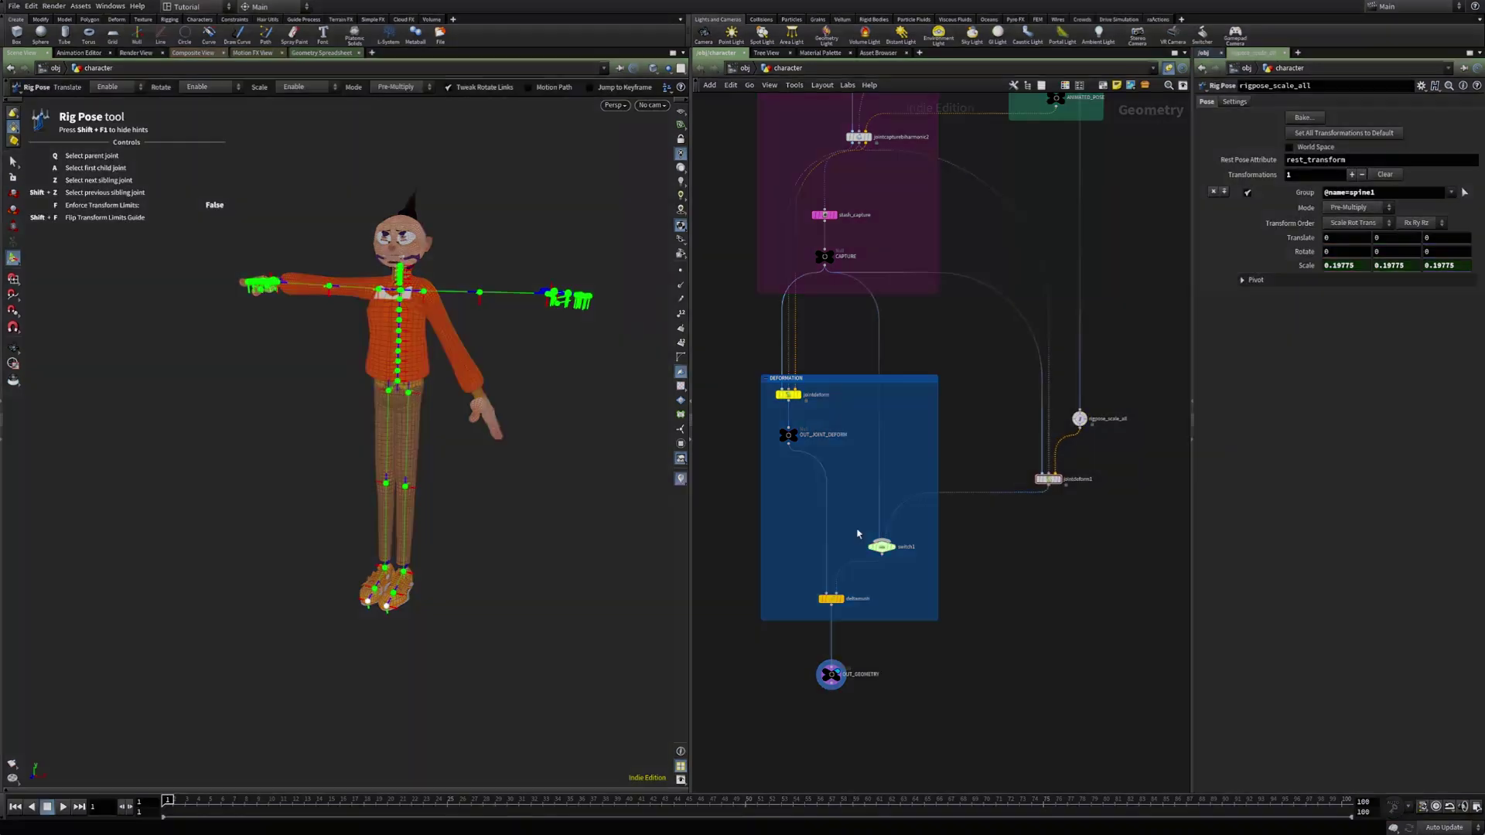
# - Rename the Switch node switch_compare_results and set its Select Input to 1
pyautogui.doubleClick(905, 546)
pyautogui.write('switch_compare_results')
pyautogui.press('Return')
pyautogui.moveTo(863, 515); pyautogui.dragTo(912, 568)
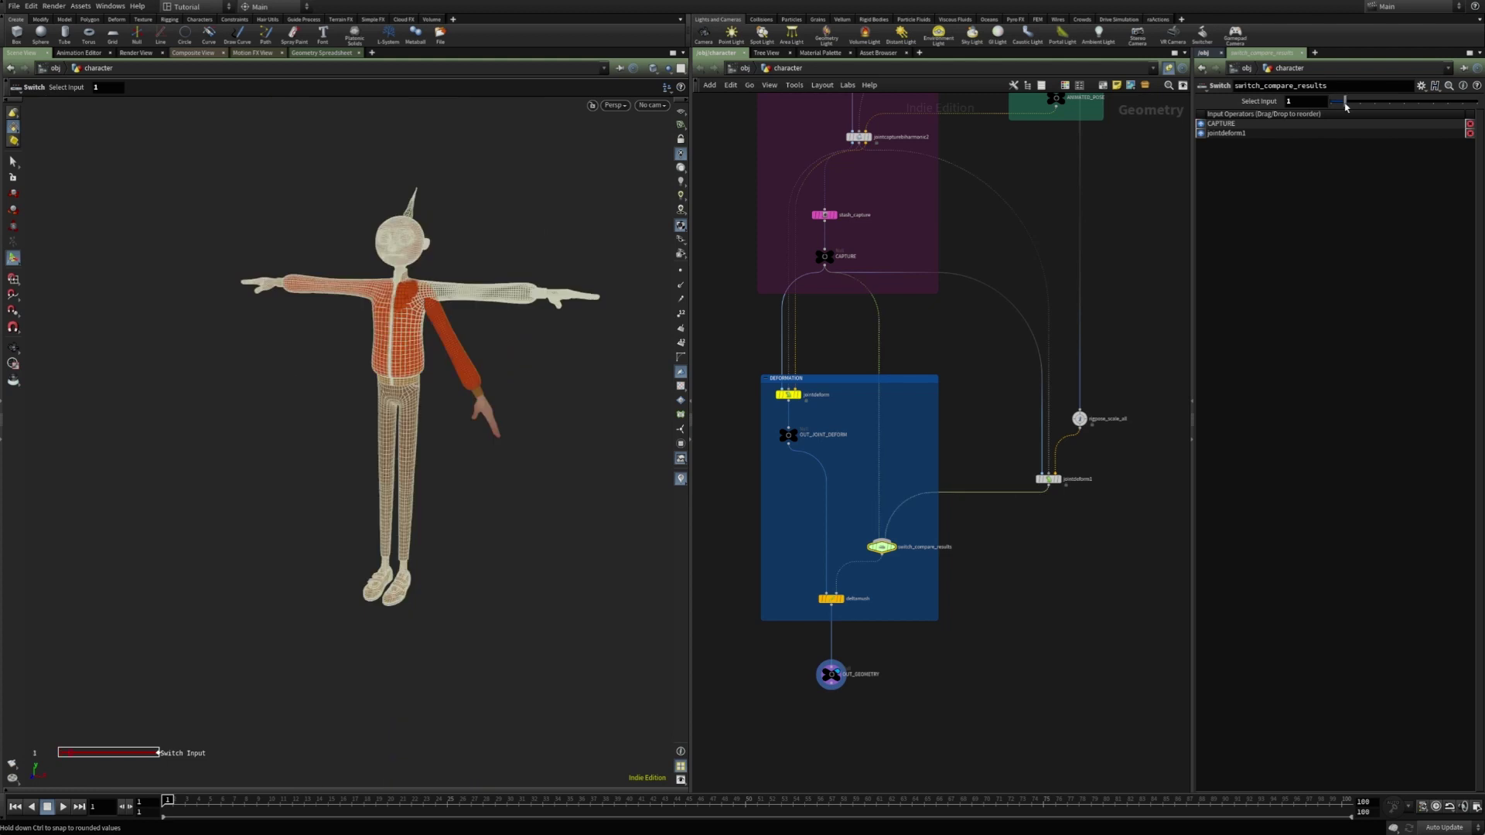
pyautogui.click(1035, 566)
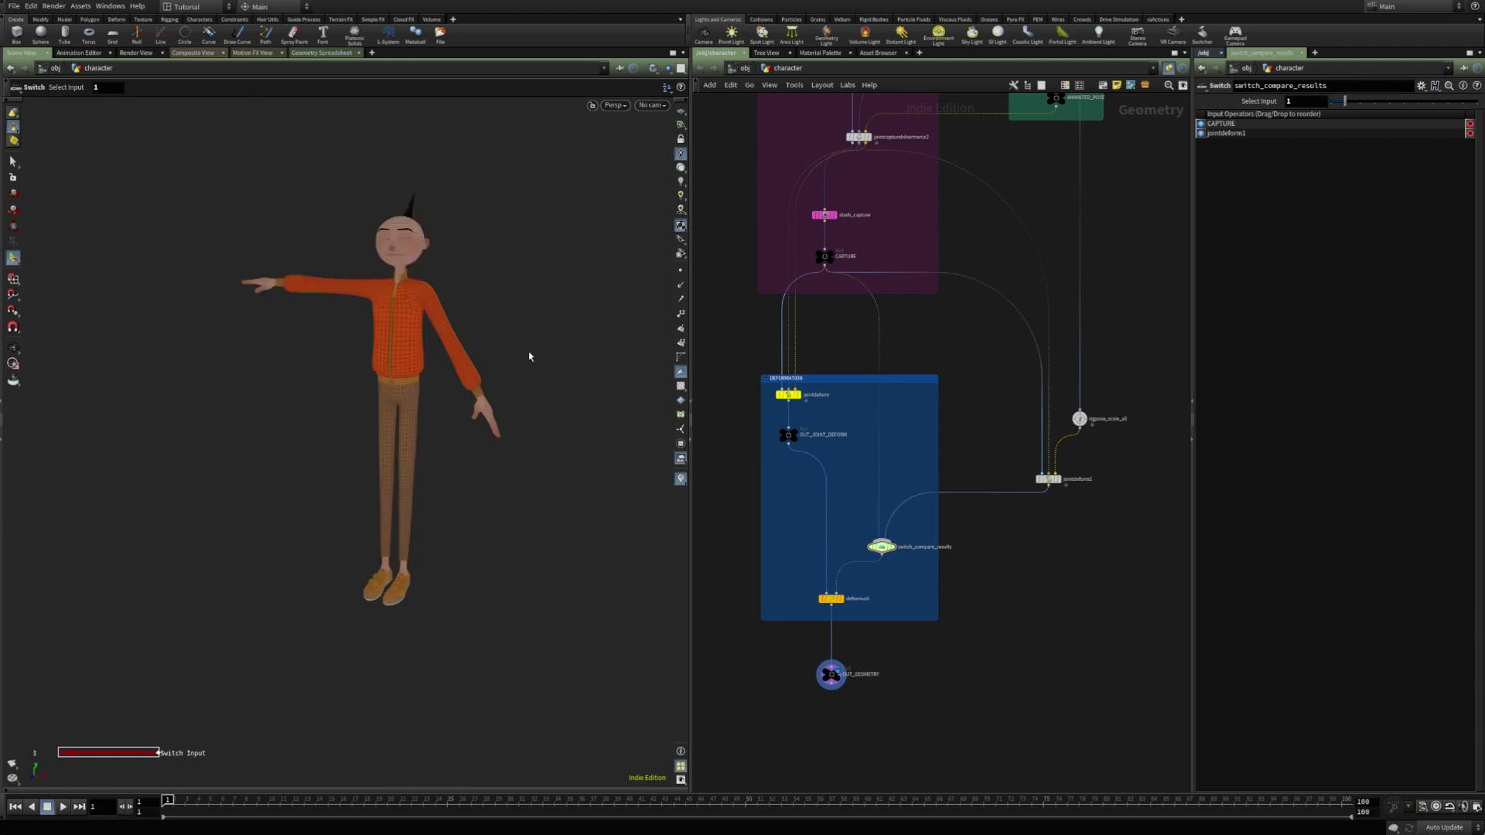
# - Inspect the character's jacket and shoulder up close while bypassing and re-enabling deltamush to compare the deformation
pyautogui.keyDown('alt'); pyautogui.scroll(6, 461, 331); pyautogui.keyUp('alt')
pyautogui.keyDown('alt'); pyautogui.moveTo(474, 271); pyautogui.dragTo(513, 394, button='middle'); pyautogui.keyUp('alt')
pyautogui.keyDown('alt'); pyautogui.scroll(3, 405, 395); pyautogui.keyUp('alt')
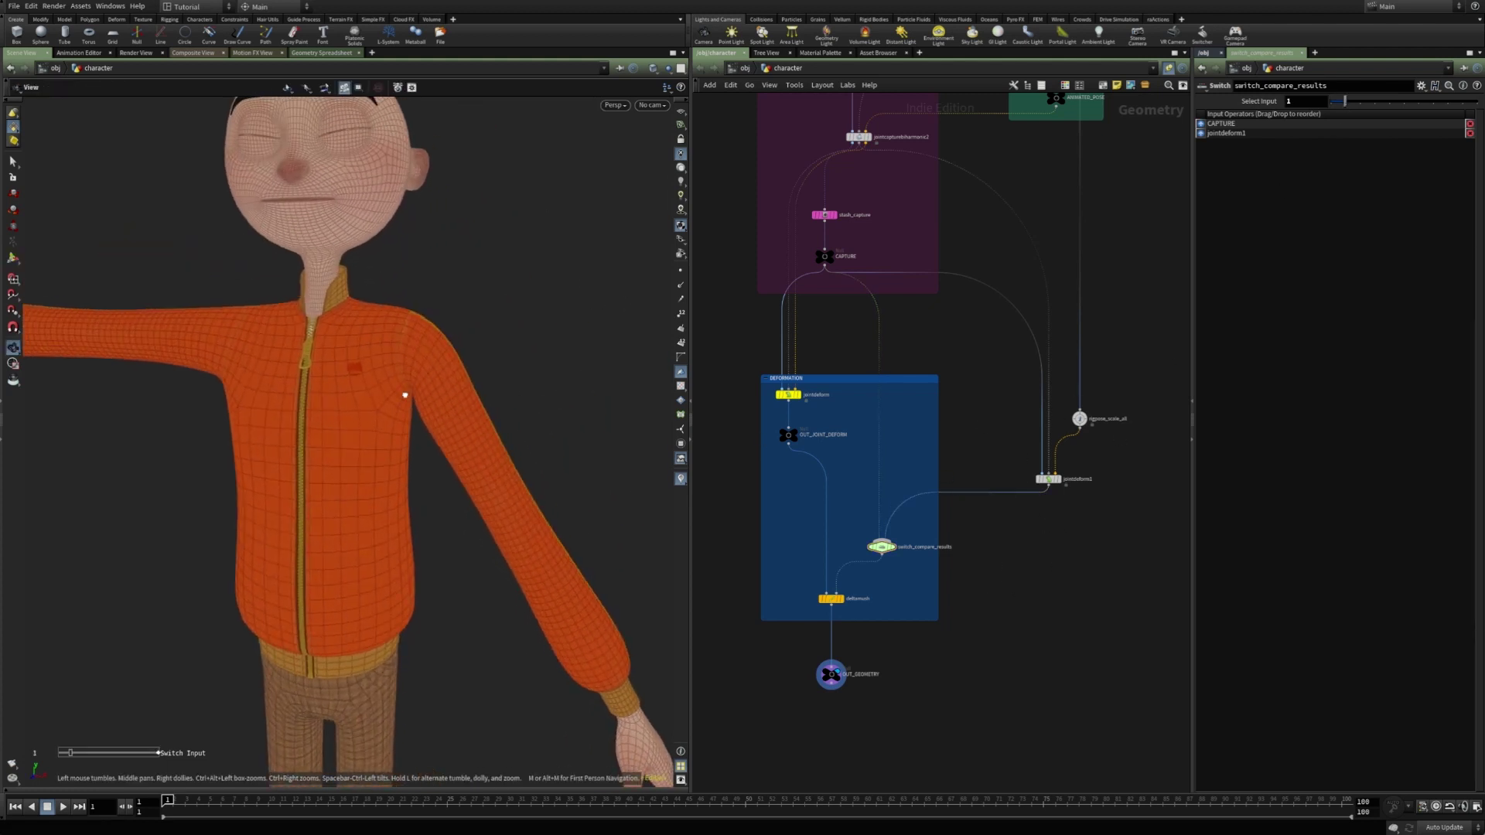
pyautogui.scroll(6, 418, 398)
pyautogui.press('Return')
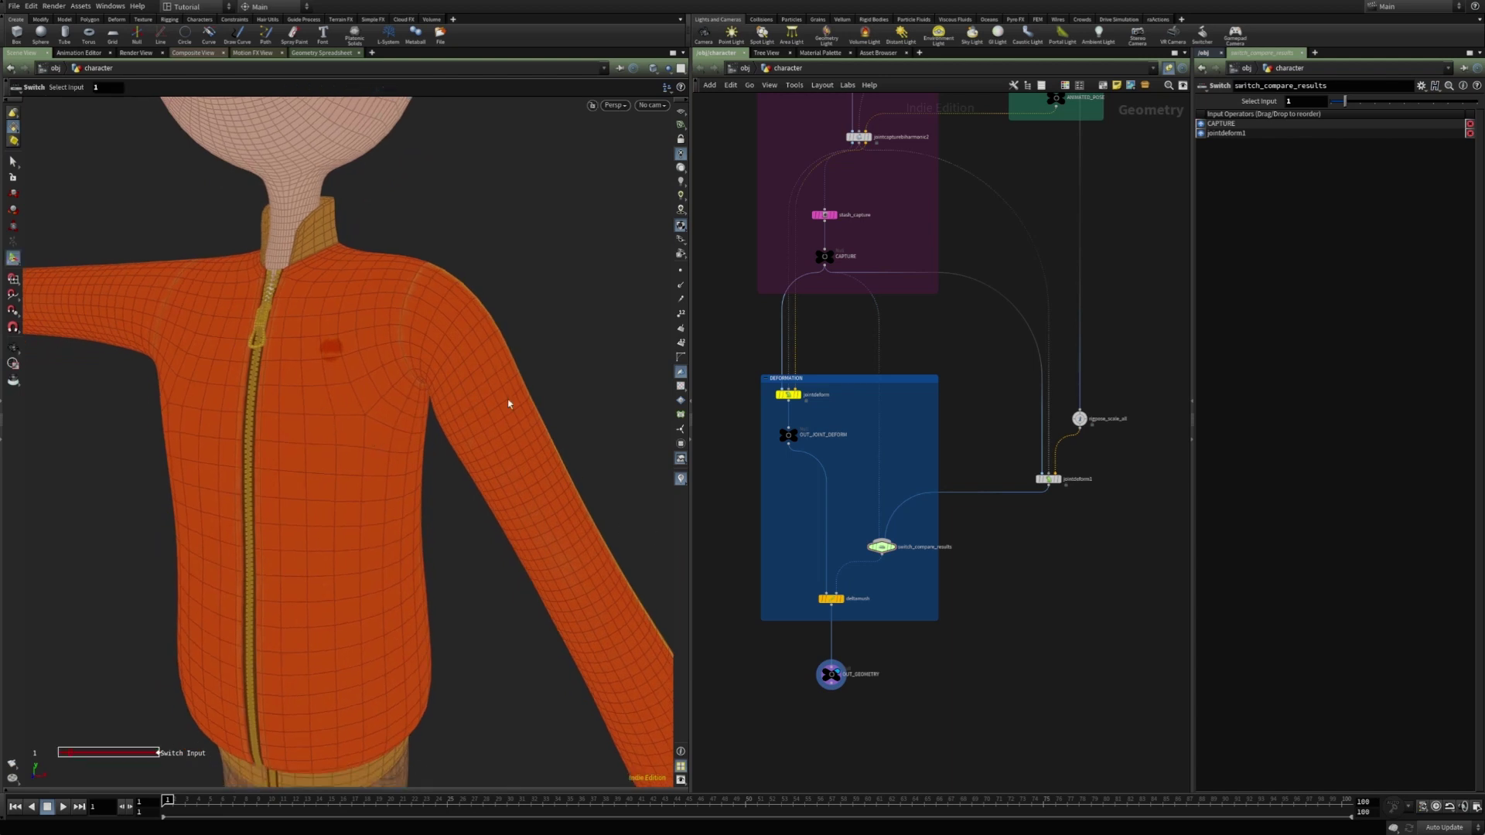
pyautogui.click(819, 601)
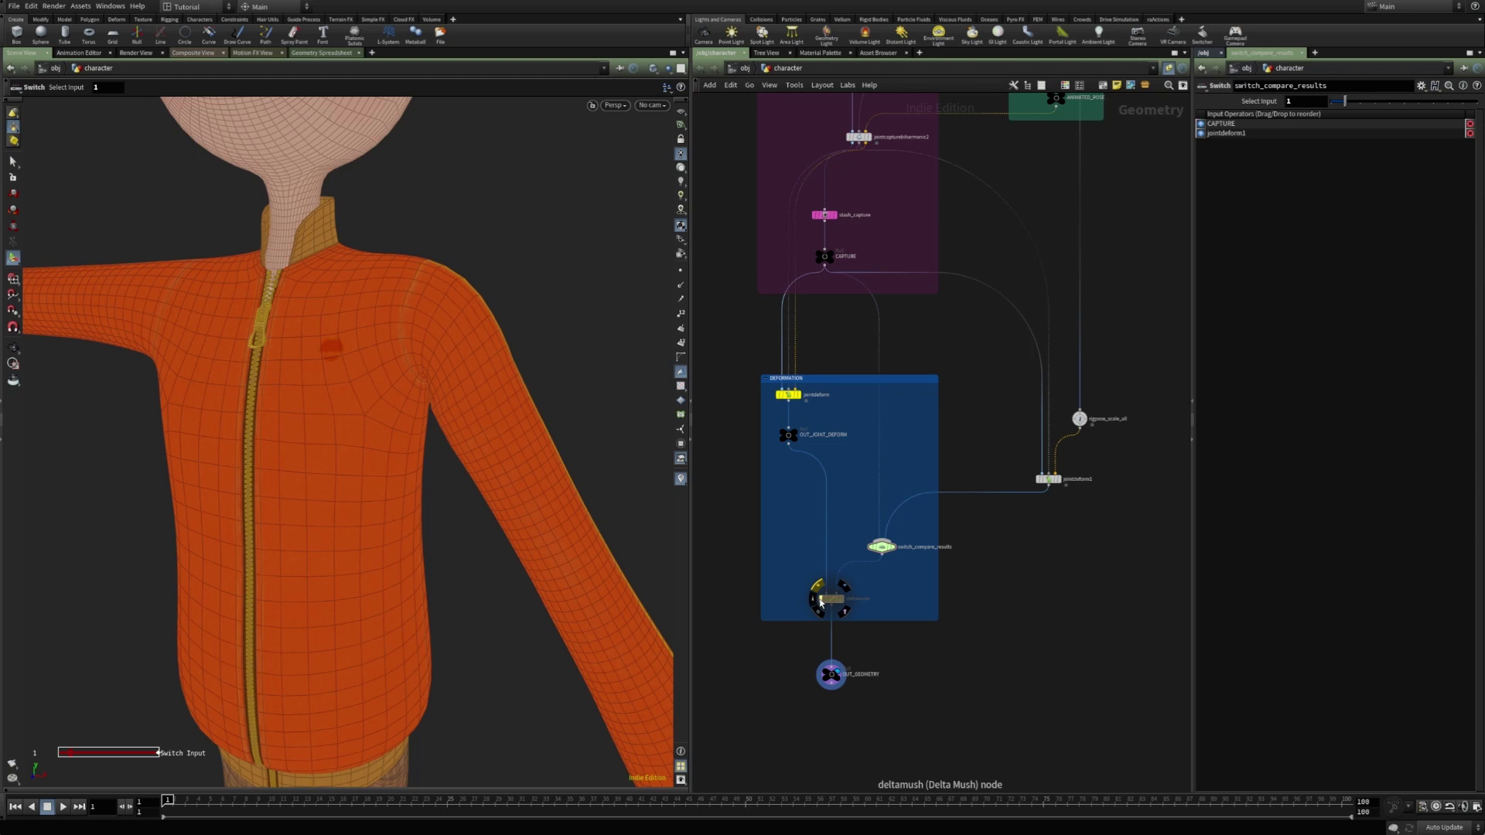
pyautogui.click(821, 602)
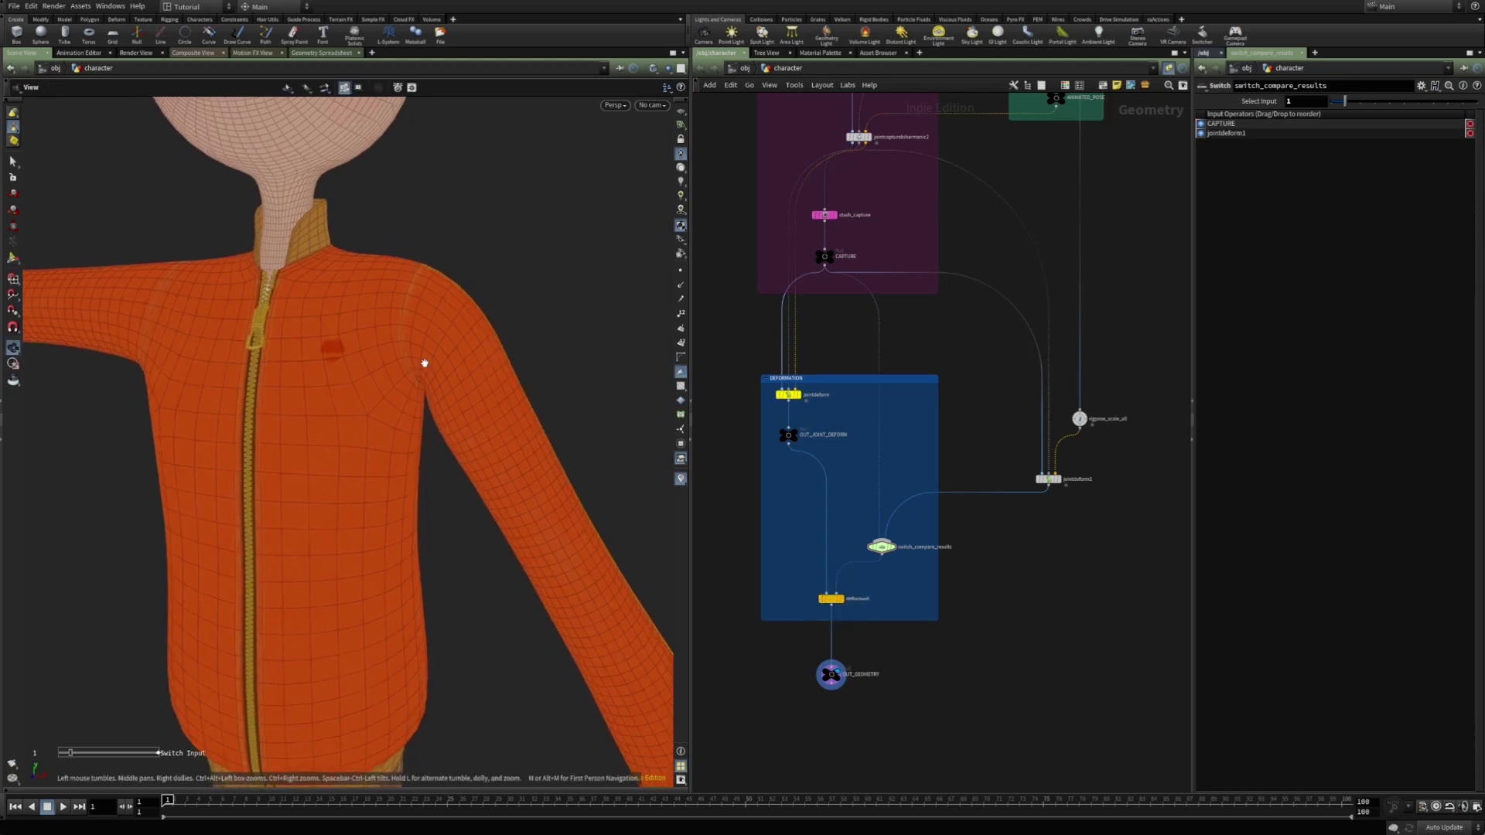
pyautogui.keyDown('alt'); pyautogui.moveTo(370, 400); pyautogui.dragTo(428, 398); pyautogui.keyUp('alt')
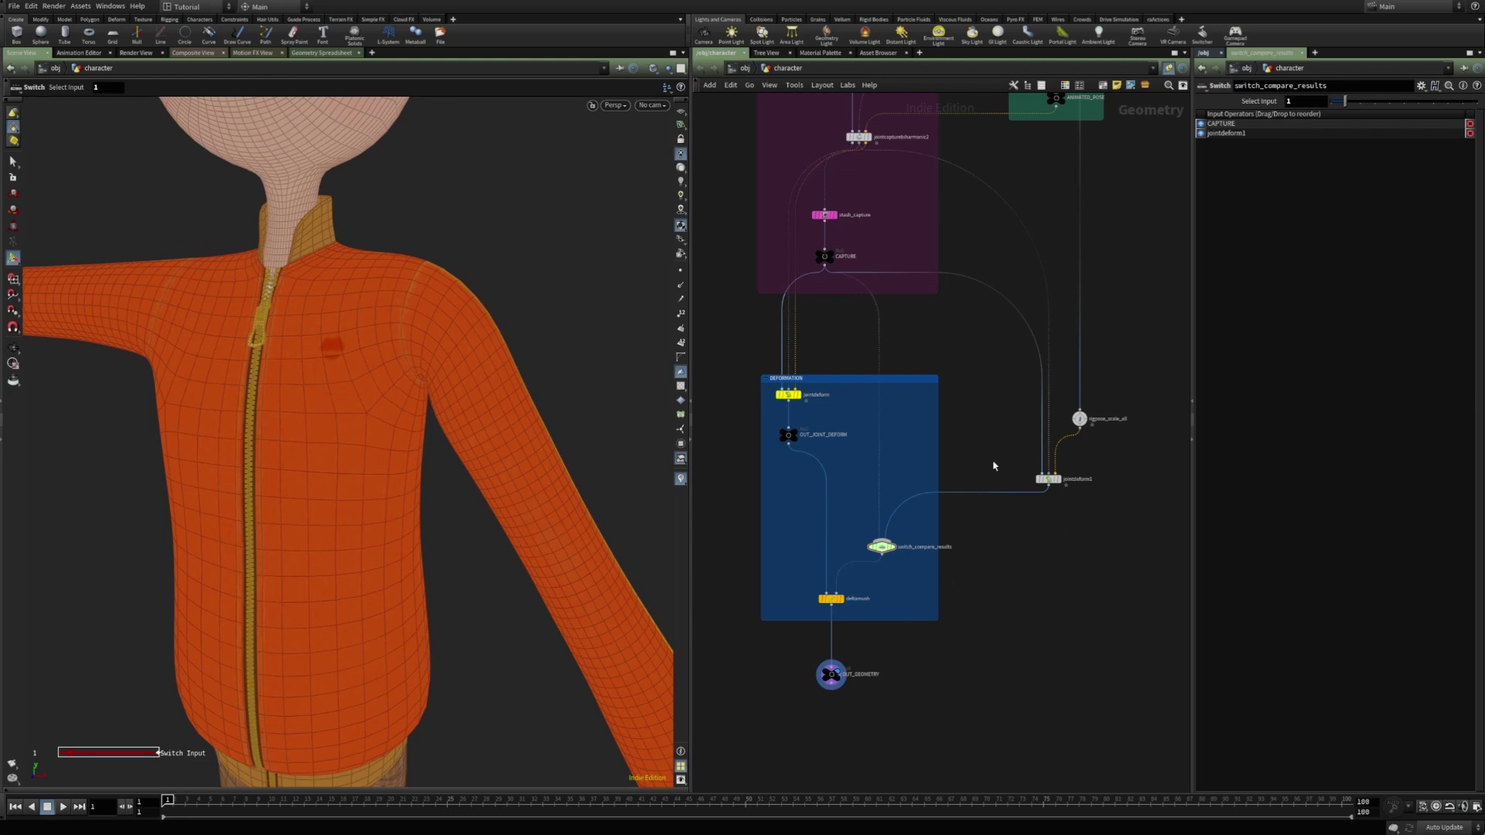
# - Display jointdeform1 and CAPTURE alternately and view the whole character to compare the size of both rest geometries
pyautogui.click(1059, 480)
pyautogui.click(1049, 479)
pyautogui.keyDown('alt'); pyautogui.moveTo(562, 427); pyautogui.dragTo(85, 469, button='right'); pyautogui.keyUp('alt')
pyautogui.keyDown('alt'); pyautogui.moveTo(241, 473); pyautogui.dragTo(511, 533); pyautogui.keyUp('alt')
pyautogui.keyDown('alt'); pyautogui.moveTo(525, 541); pyautogui.dragTo(278, 424, button='middle'); pyautogui.keyUp('alt')
pyautogui.keyDown('alt'); pyautogui.moveTo(278, 424); pyautogui.dragTo(335, 470); pyautogui.keyUp('alt')
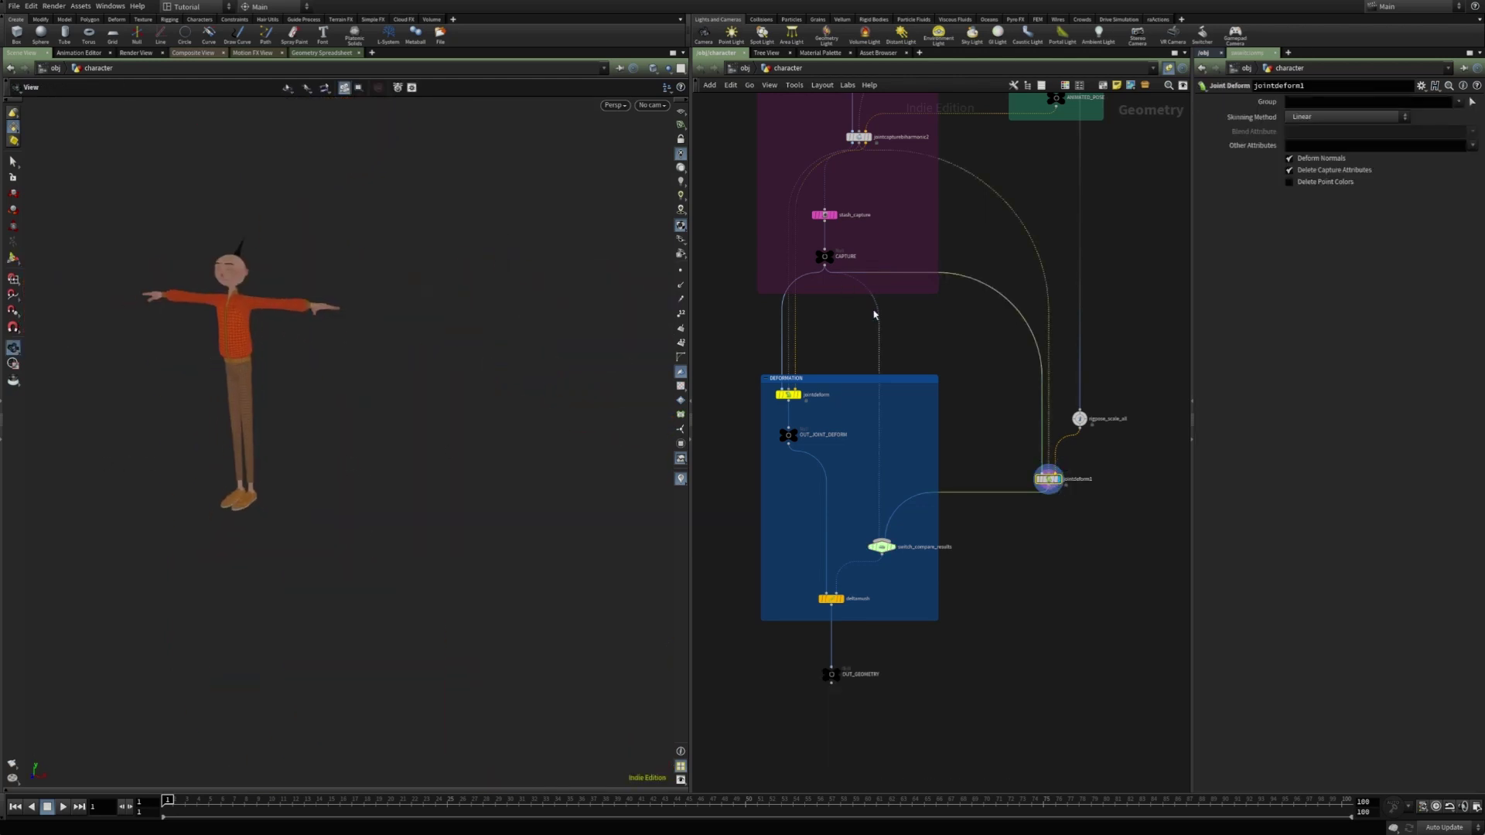
pyautogui.click(831, 256)
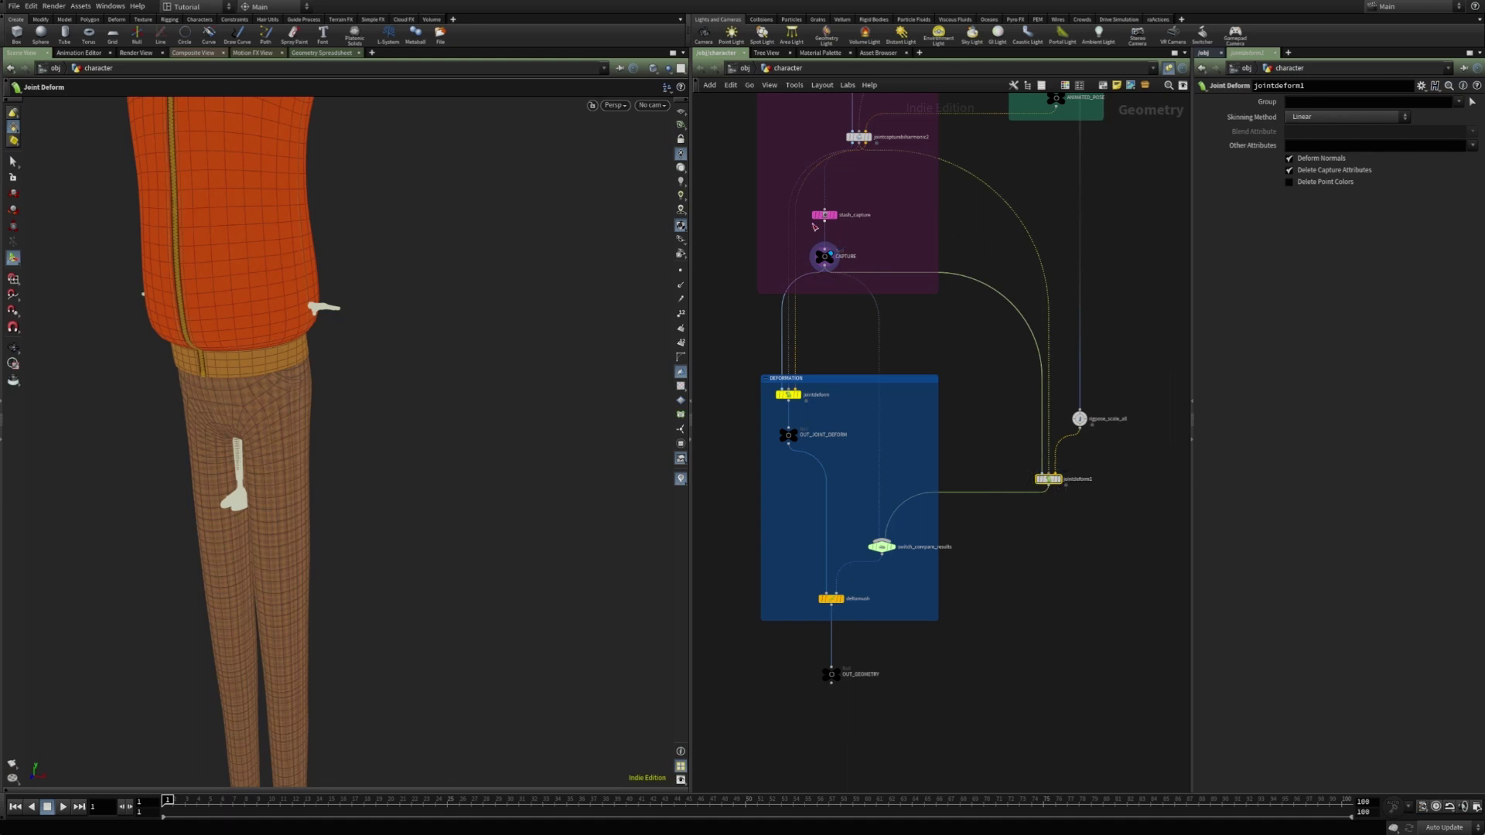
pyautogui.click(1058, 479)
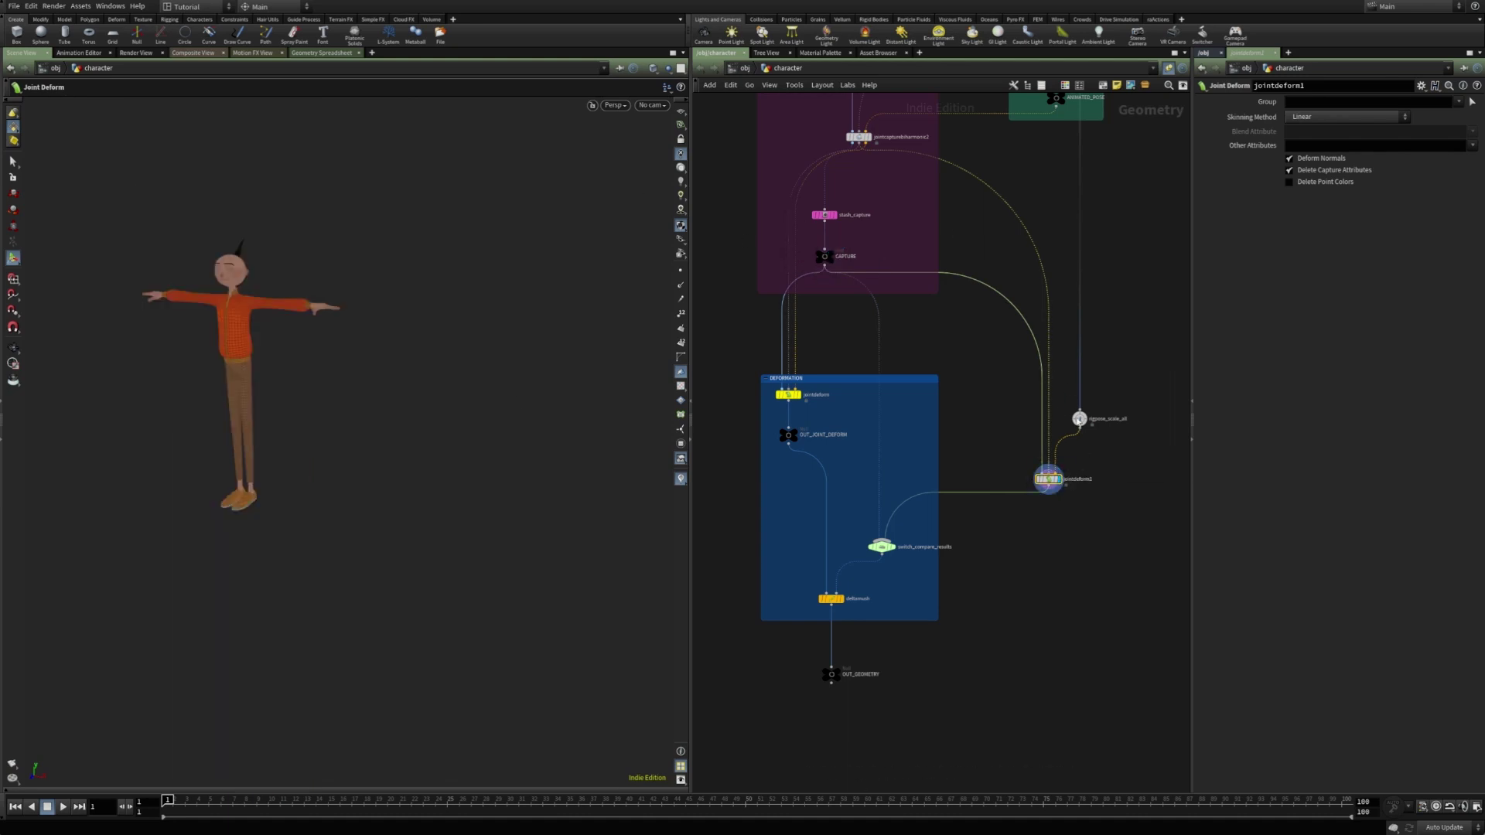
# - Compare the geometry of jointdeform1 with OUT_JOINT_DEFORM and show OUT_GEOMETRY in the viewport again
pyautogui.keyDown('alt'); pyautogui.moveTo(190, 371); pyautogui.dragTo(311, 366); pyautogui.keyUp('alt')
pyautogui.keyDown('alt'); pyautogui.moveTo(281, 344); pyautogui.dragTo(336, 375, button='middle'); pyautogui.keyUp('alt')
pyautogui.keyDown('alt'); pyautogui.moveTo(336, 375); pyautogui.dragTo(489, 370, button='right'); pyautogui.keyUp('alt')
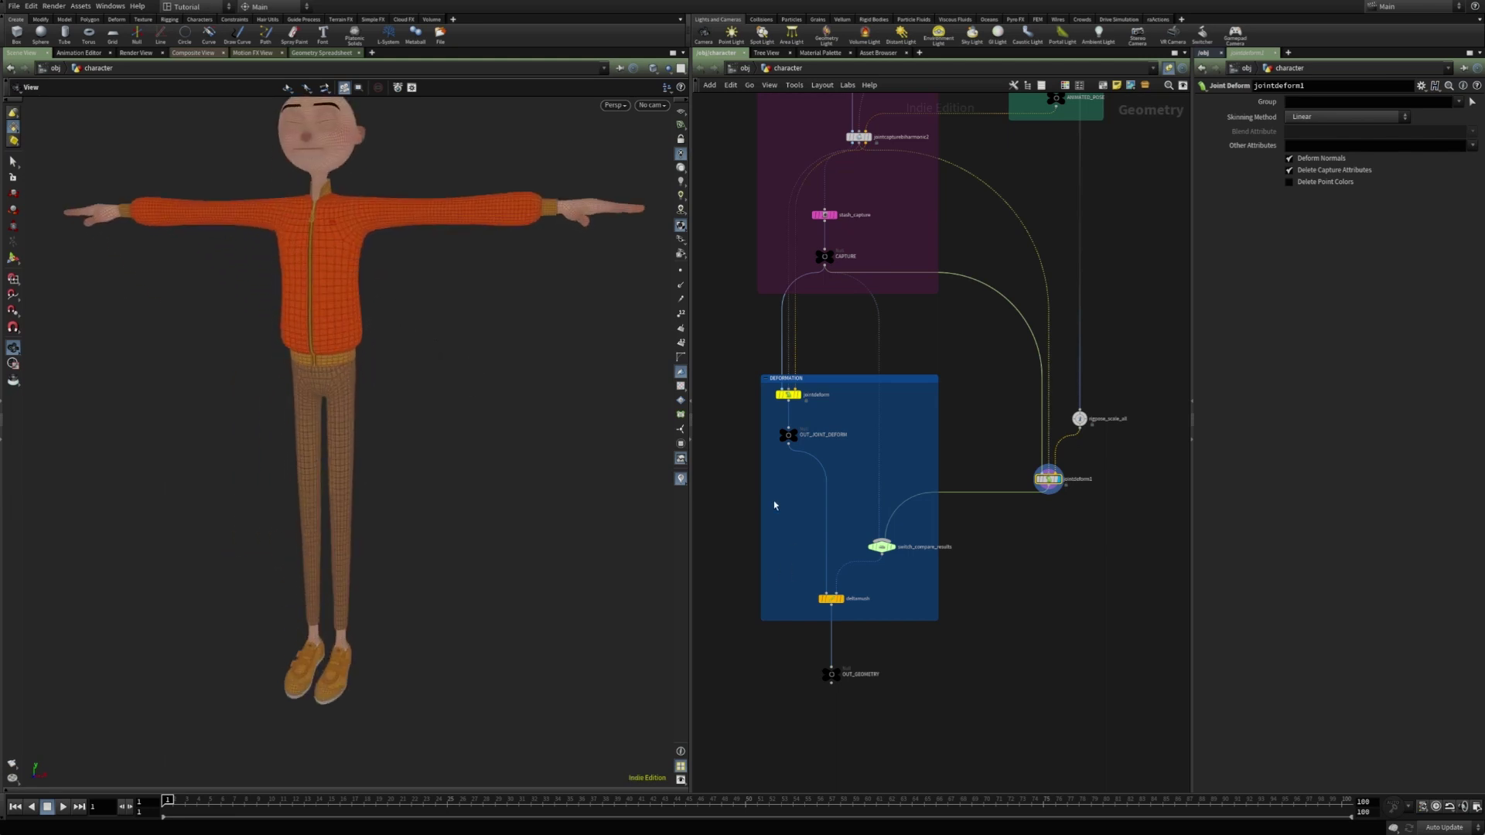
pyautogui.click(795, 435)
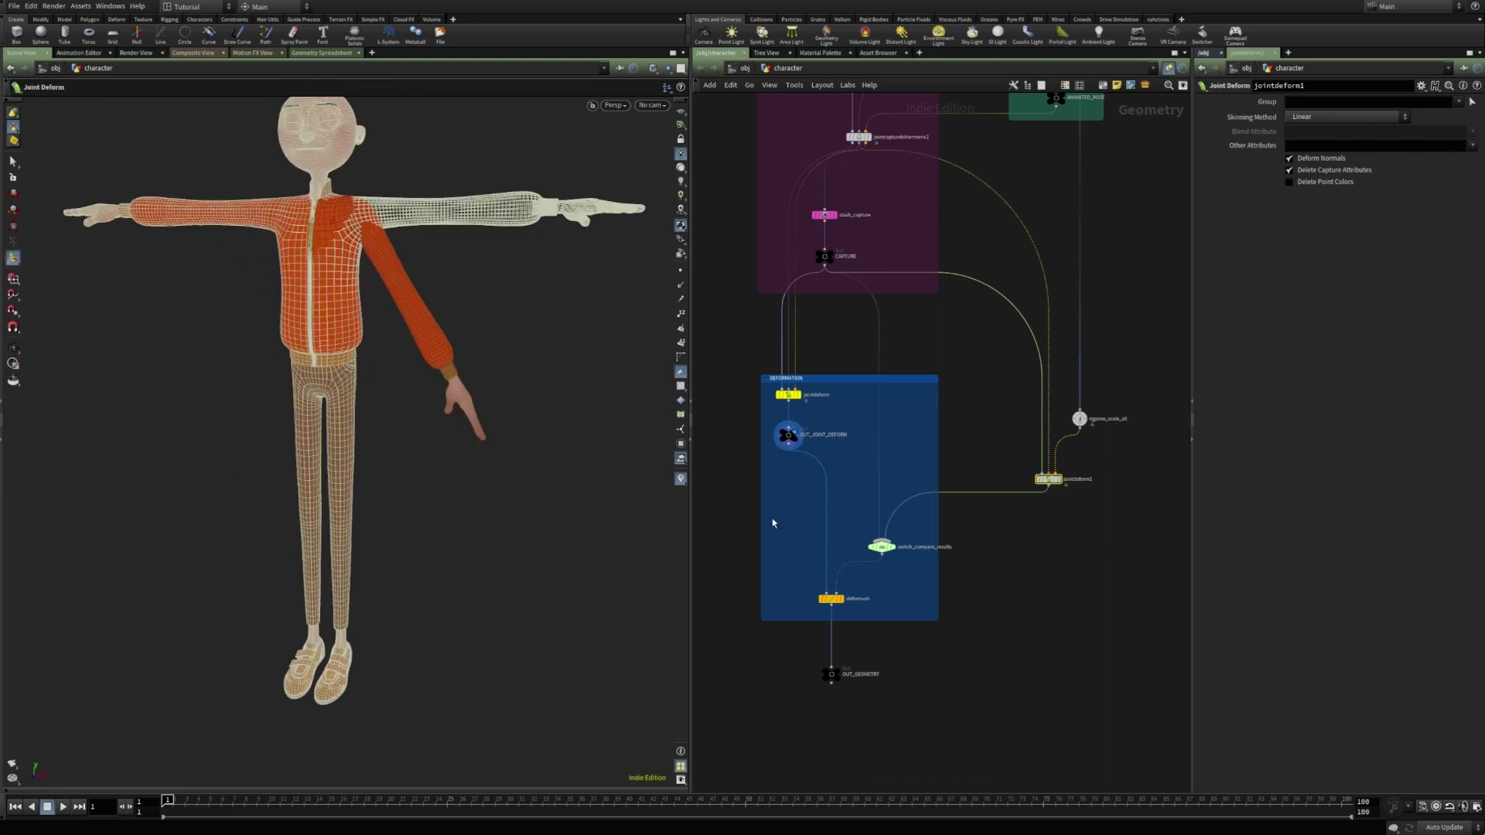
pyautogui.click(836, 674)
pyautogui.press('h')
# - Group rigpose_scale_all and jointdeform1 in a network box and enlarge the box to leave room below the nodes
pyautogui.moveTo(1002, 501); pyautogui.dragTo(1141, 649)
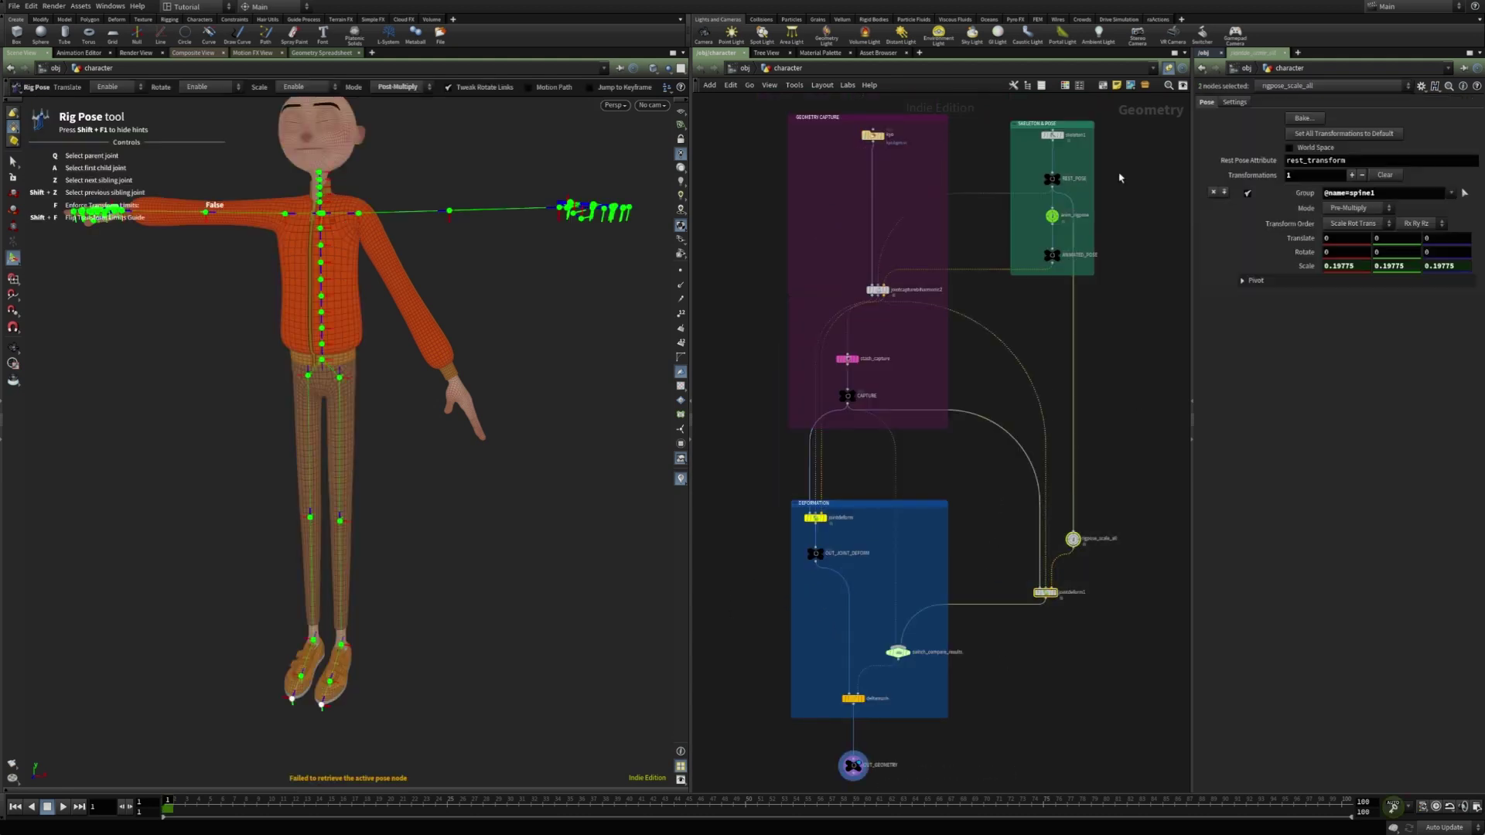
pyautogui.click(1104, 86)
pyautogui.moveTo(1130, 486); pyautogui.dragTo(1042, 406, button='middle')
pyautogui.scroll(3, 988, 461)
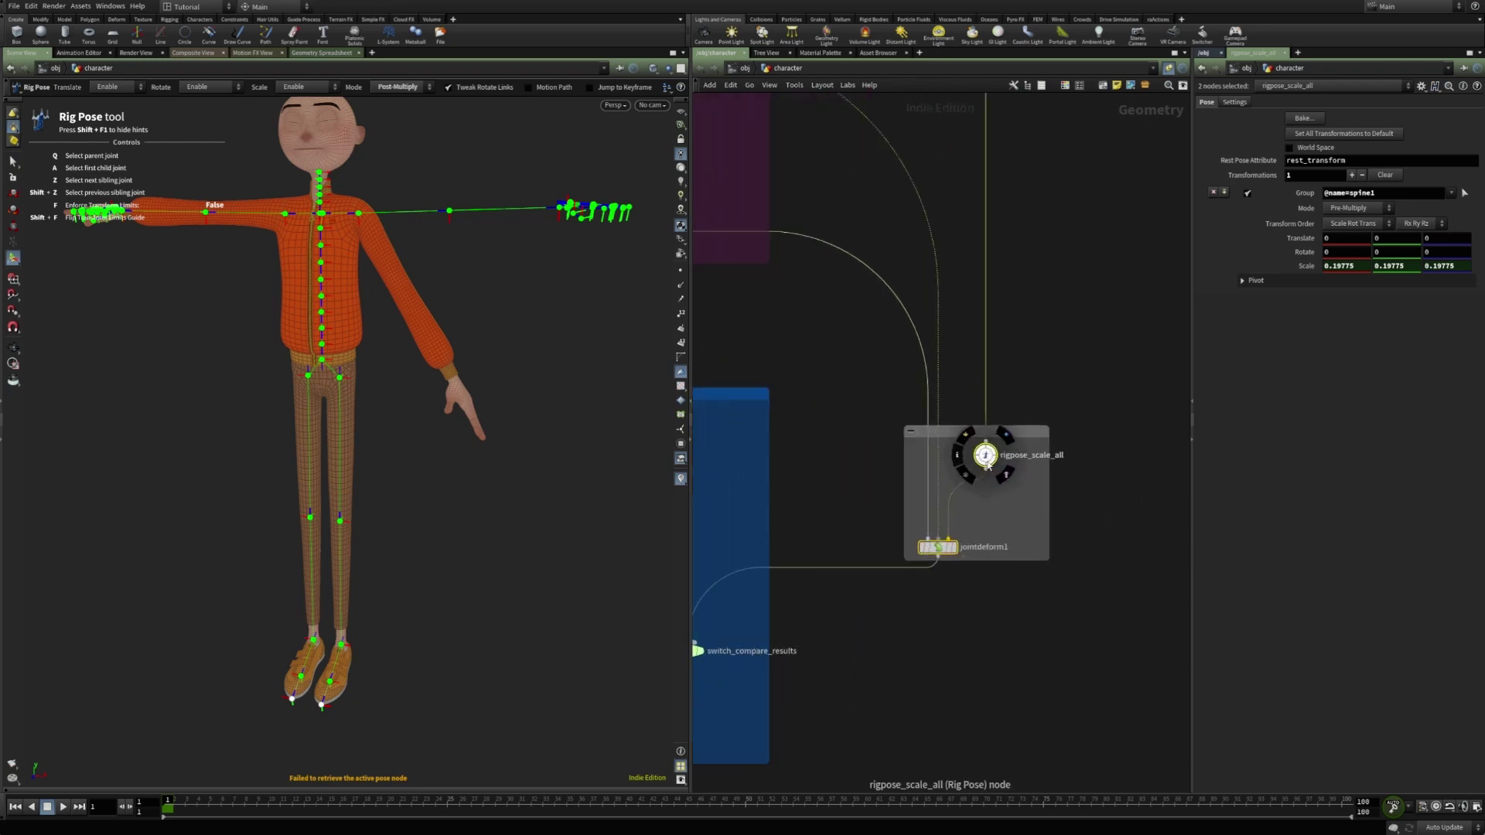
pyautogui.moveTo(1008, 430); pyautogui.dragTo(1007, 392)
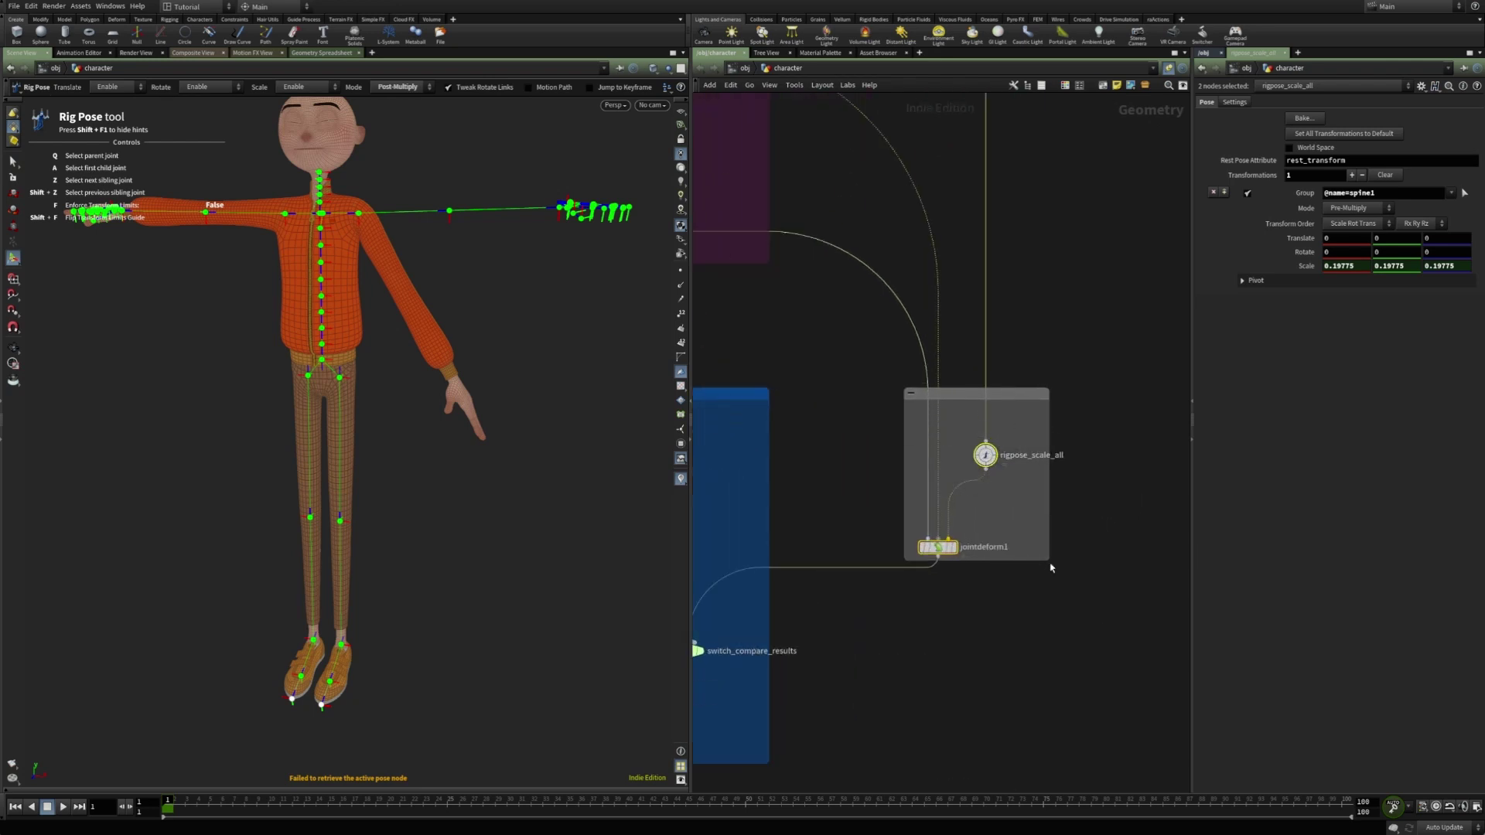
pyautogui.moveTo(1047, 561); pyautogui.dragTo(1119, 668)
# - Insert a Null named SCALE_ALL between jointdeform1 and switch_compare_results
pyautogui.click(1007, 632)
pyautogui.press('c')
pyautogui.click(985, 580)
pyautogui.click(972, 627)
pyautogui.moveTo(973, 628)
pyautogui.mouseDown()
pyautogui.moveTo(912, 587)
pyautogui.moveTo(948, 625)
pyautogui.moveTo(857, 604)
pyautogui.mouseUp()
pyautogui.click(959, 591)
pyautogui.click(967, 611)
pyautogui.press('BackSpace')
pyautogui.write('SCALE_ALL')
pyautogui.press('Return')
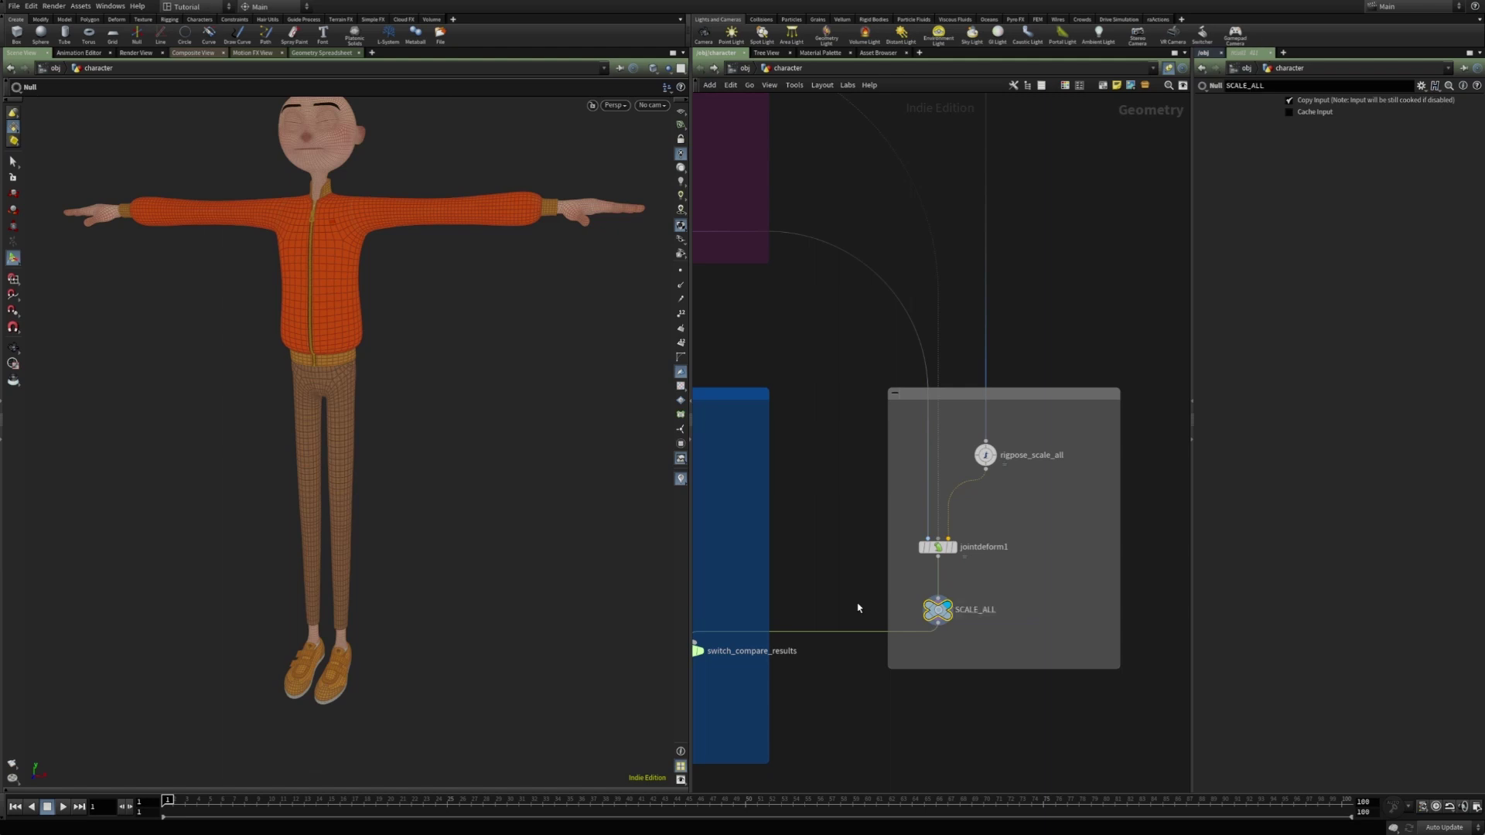
# - Title the new network box "Scale all" and colour it orange
pyautogui.doubleClick(951, 394)
pyautogui.write('Scale all')
pyautogui.press('Return')
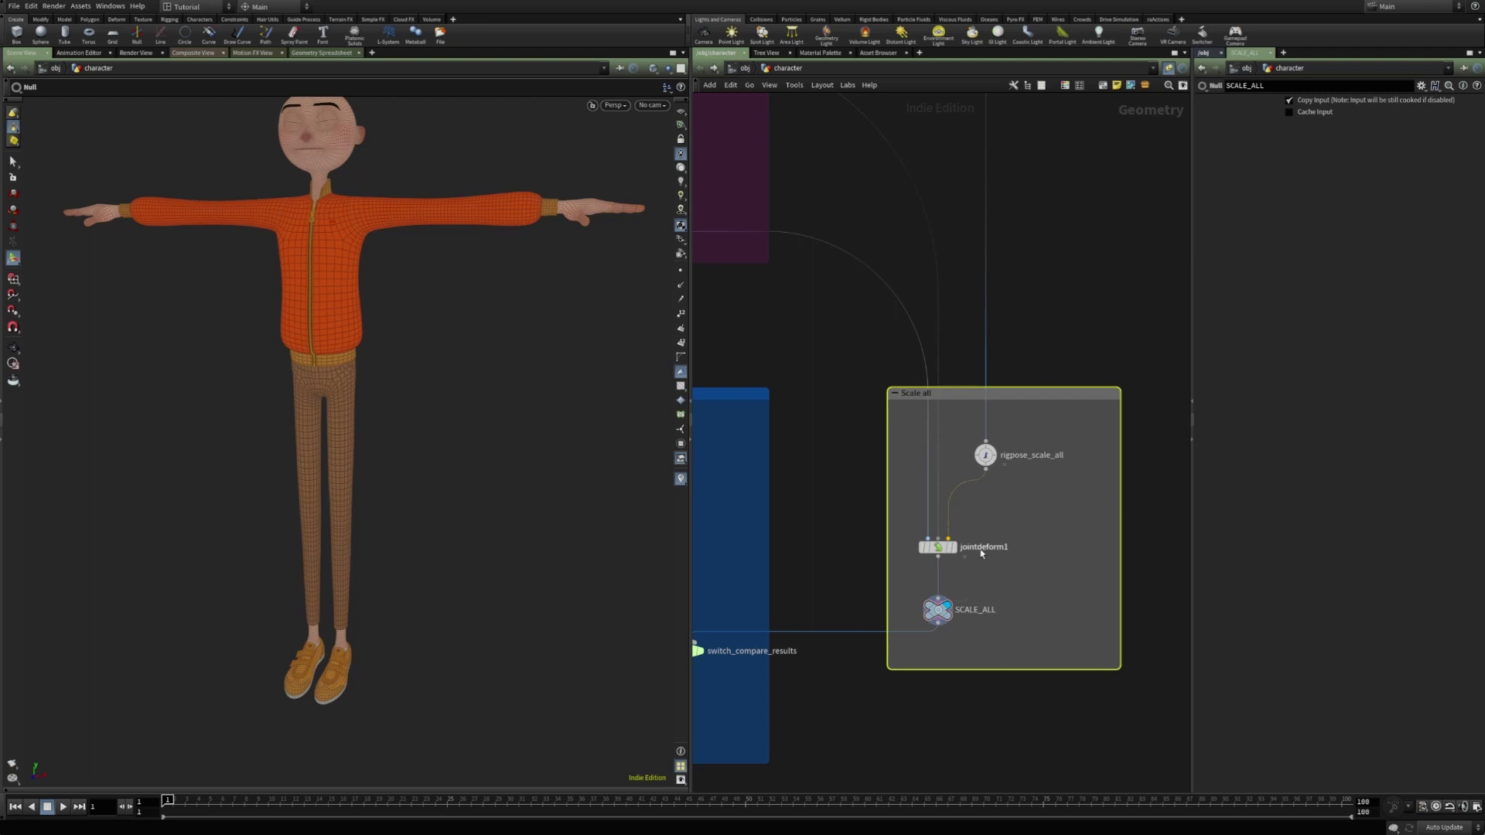
pyautogui.scroll(-2, 987, 545)
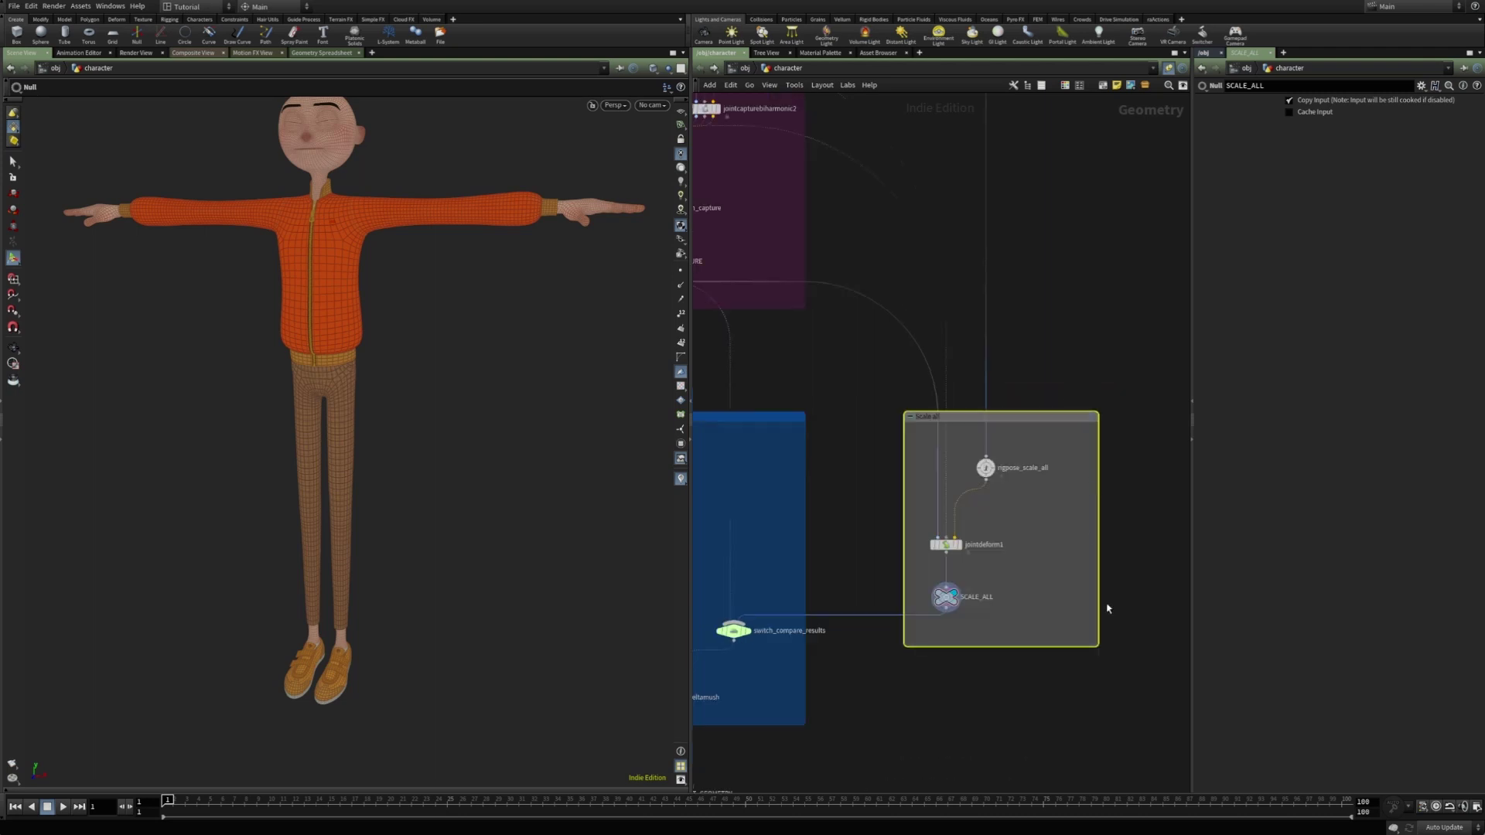
pyautogui.press('c')
pyautogui.click(1109, 727)
pyautogui.scroll(-4, 1005, 657)
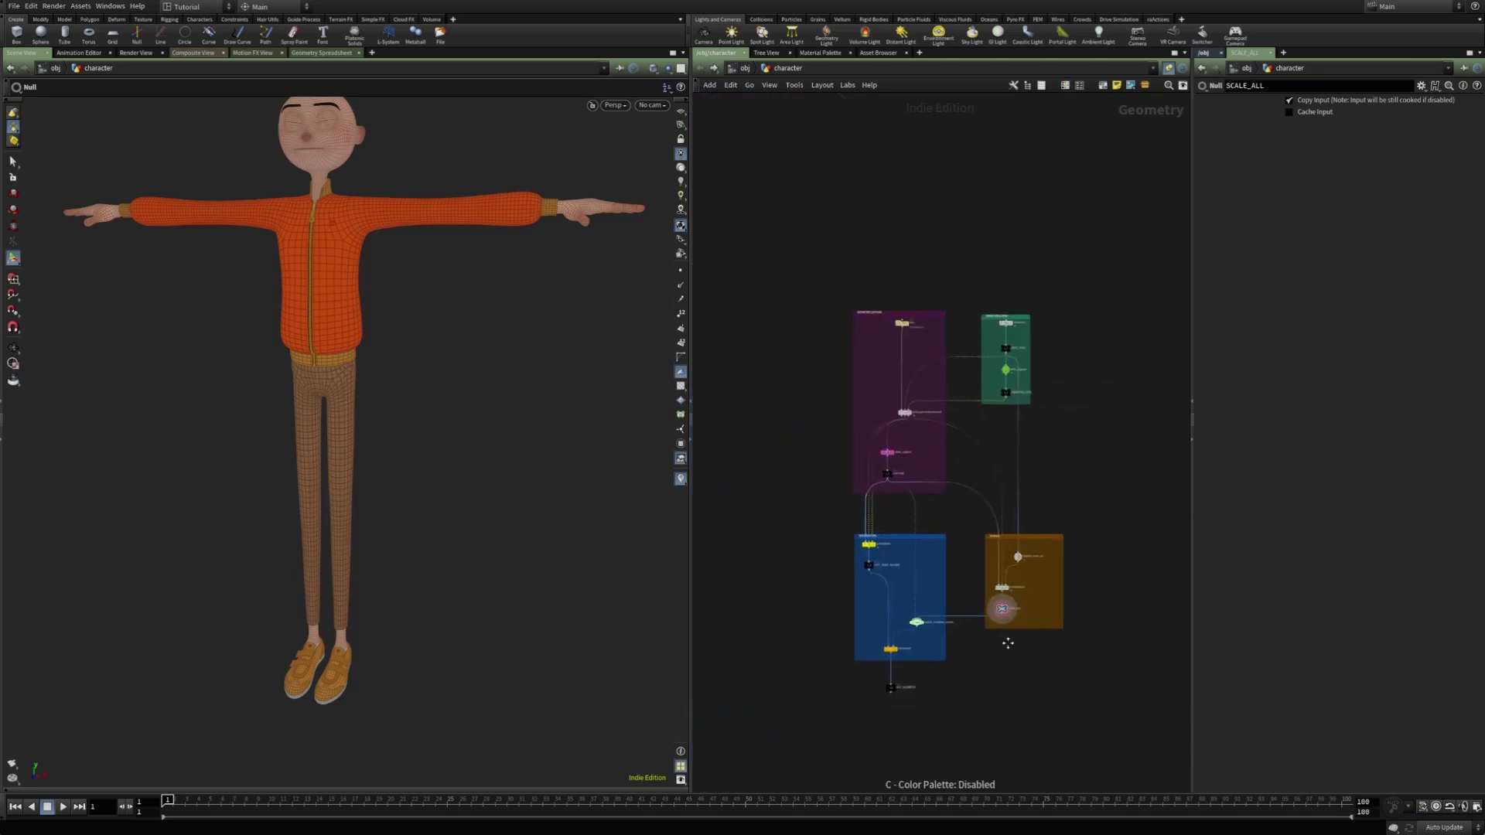
pyautogui.scroll(1, 1025, 645)
pyautogui.scroll(1, 1025, 646)
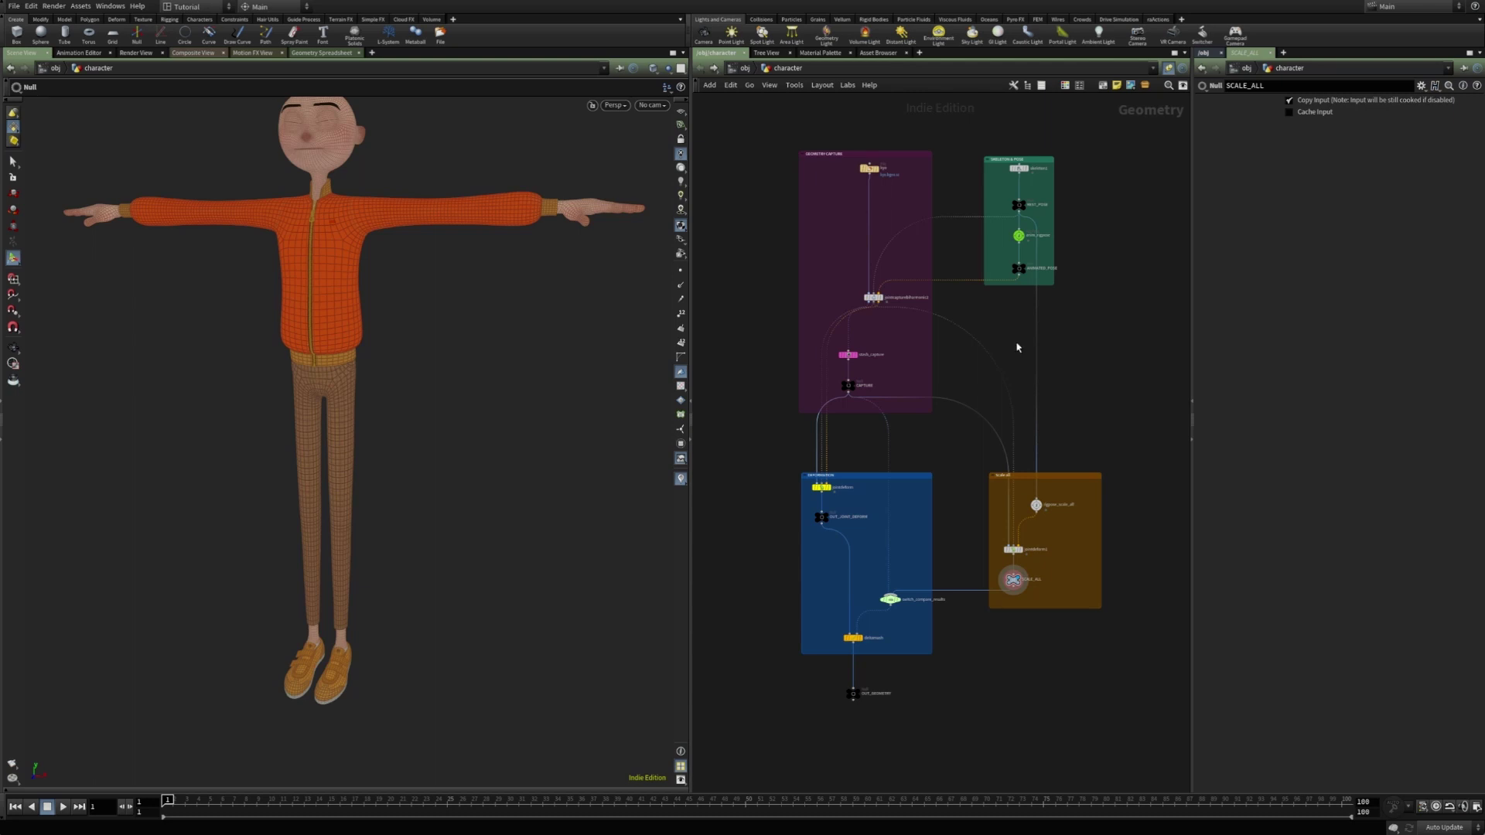
# - Reset all transformations of anim_rigpose to default and rotate the L_shoulder joint about -30 degrees around Y
pyautogui.click(1018, 235)
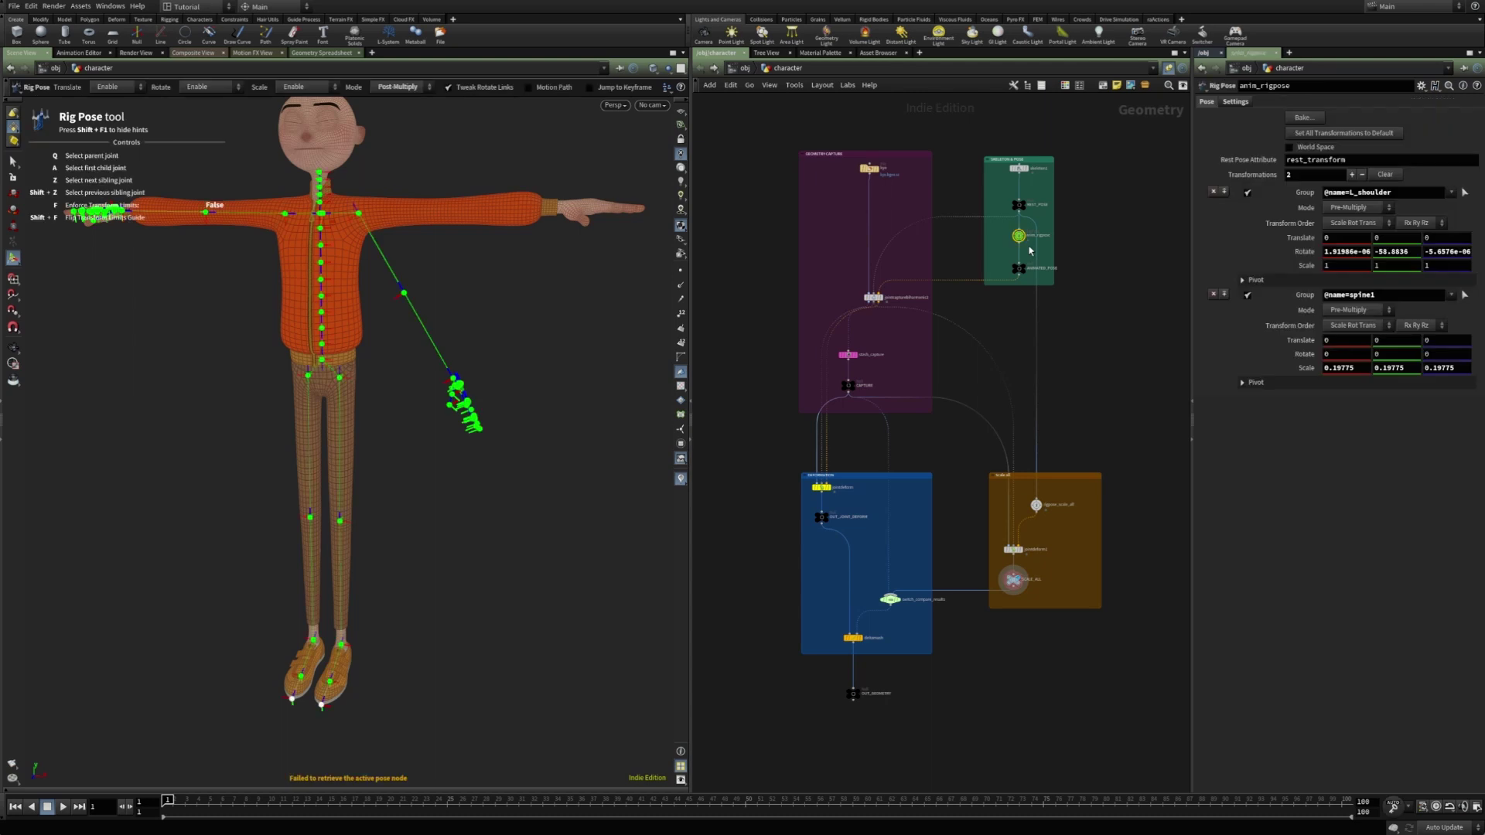
pyautogui.click(1366, 136)
pyautogui.scroll(-5, 536, 333)
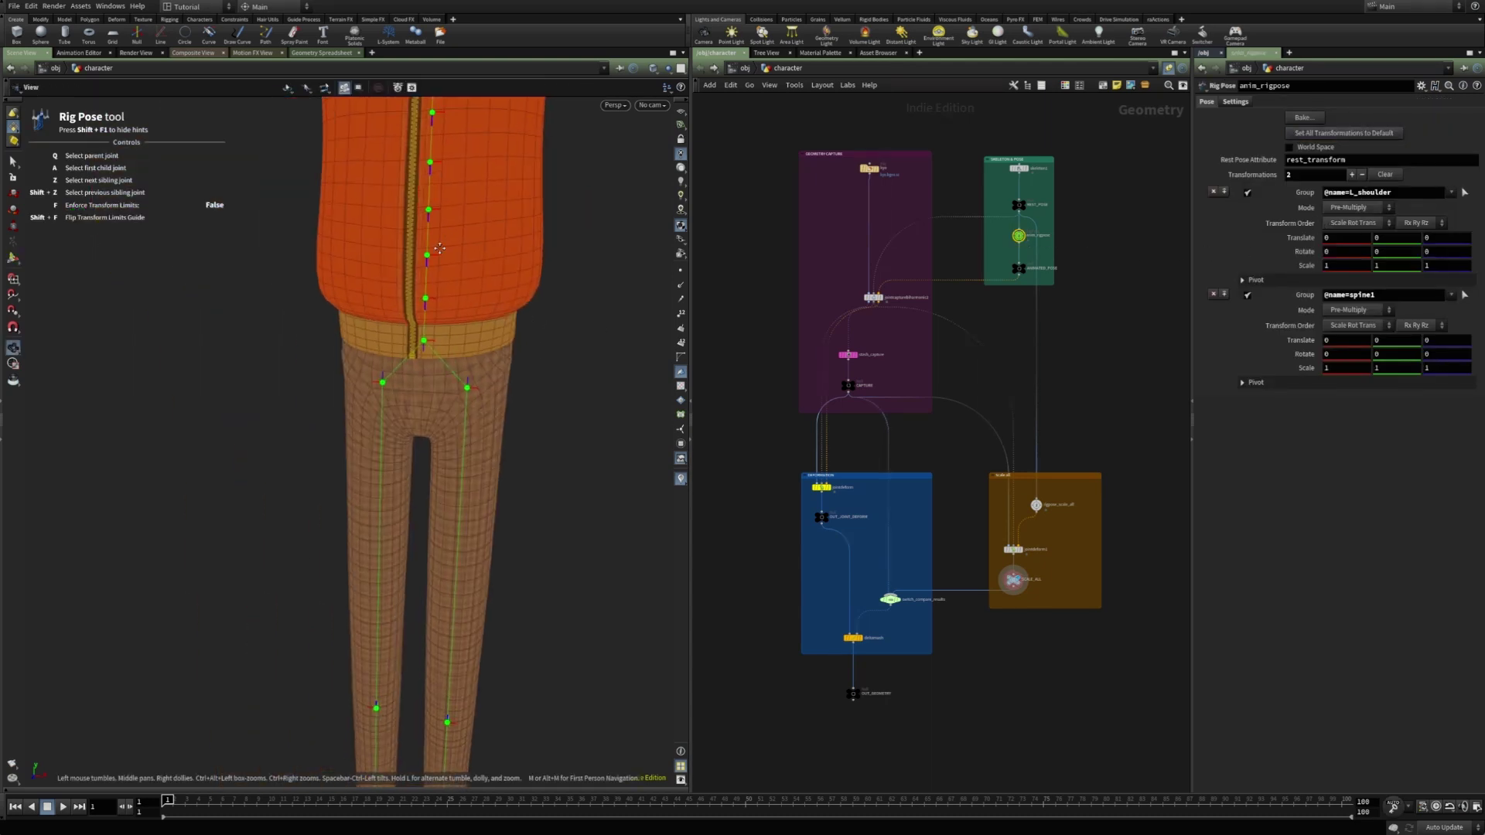
pyautogui.keyDown('alt'); pyautogui.moveTo(464, 255); pyautogui.dragTo(371, 424, button='middle'); pyautogui.keyUp('alt')
pyautogui.keyDown('alt'); pyautogui.moveTo(371, 424); pyautogui.dragTo(402, 421); pyautogui.keyUp('alt')
pyautogui.click(363, 300)
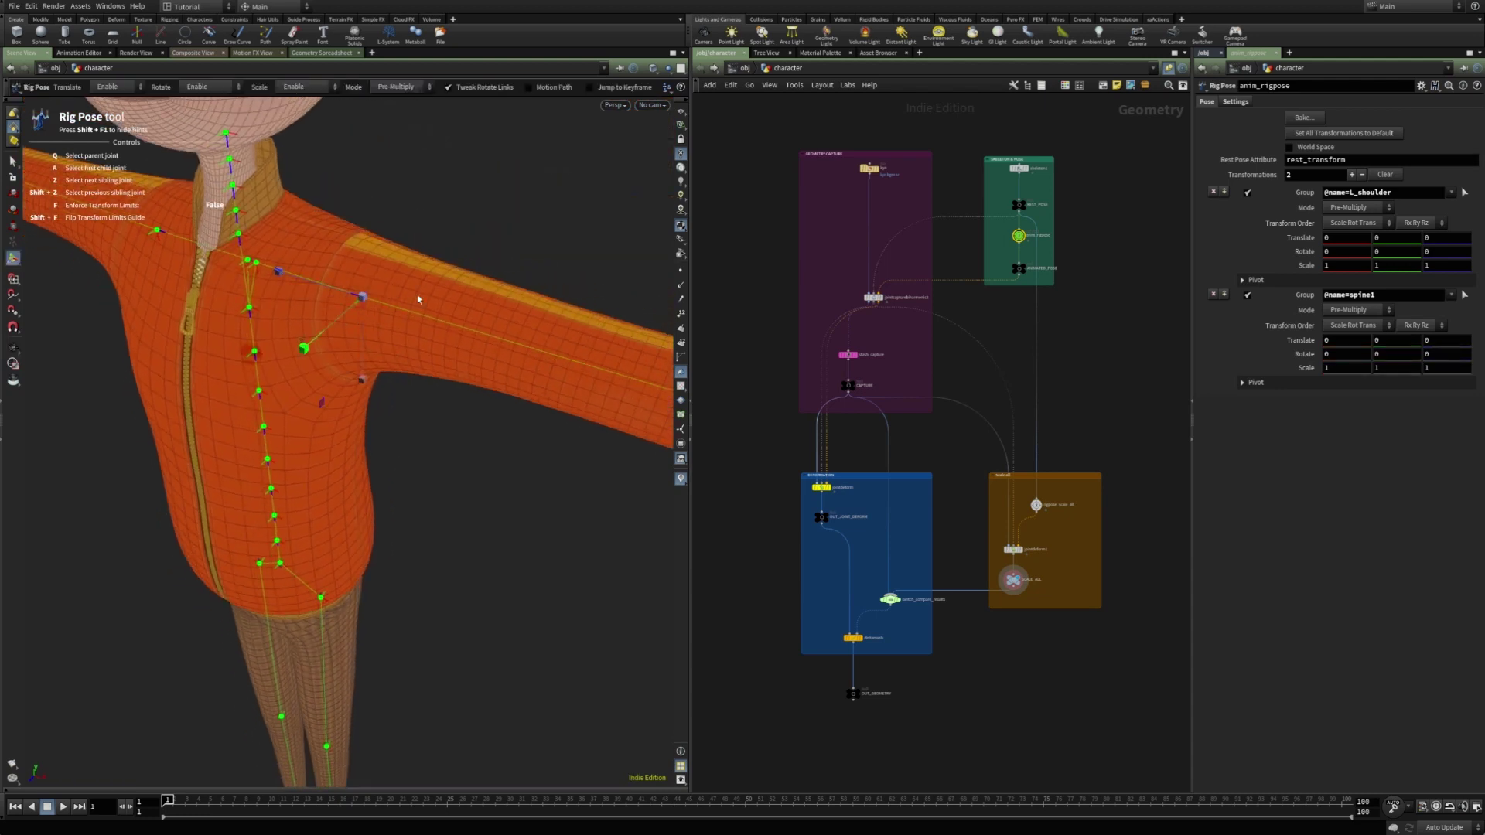
pyautogui.press('r')
pyautogui.moveTo(452, 270); pyautogui.dragTo(603, 513)
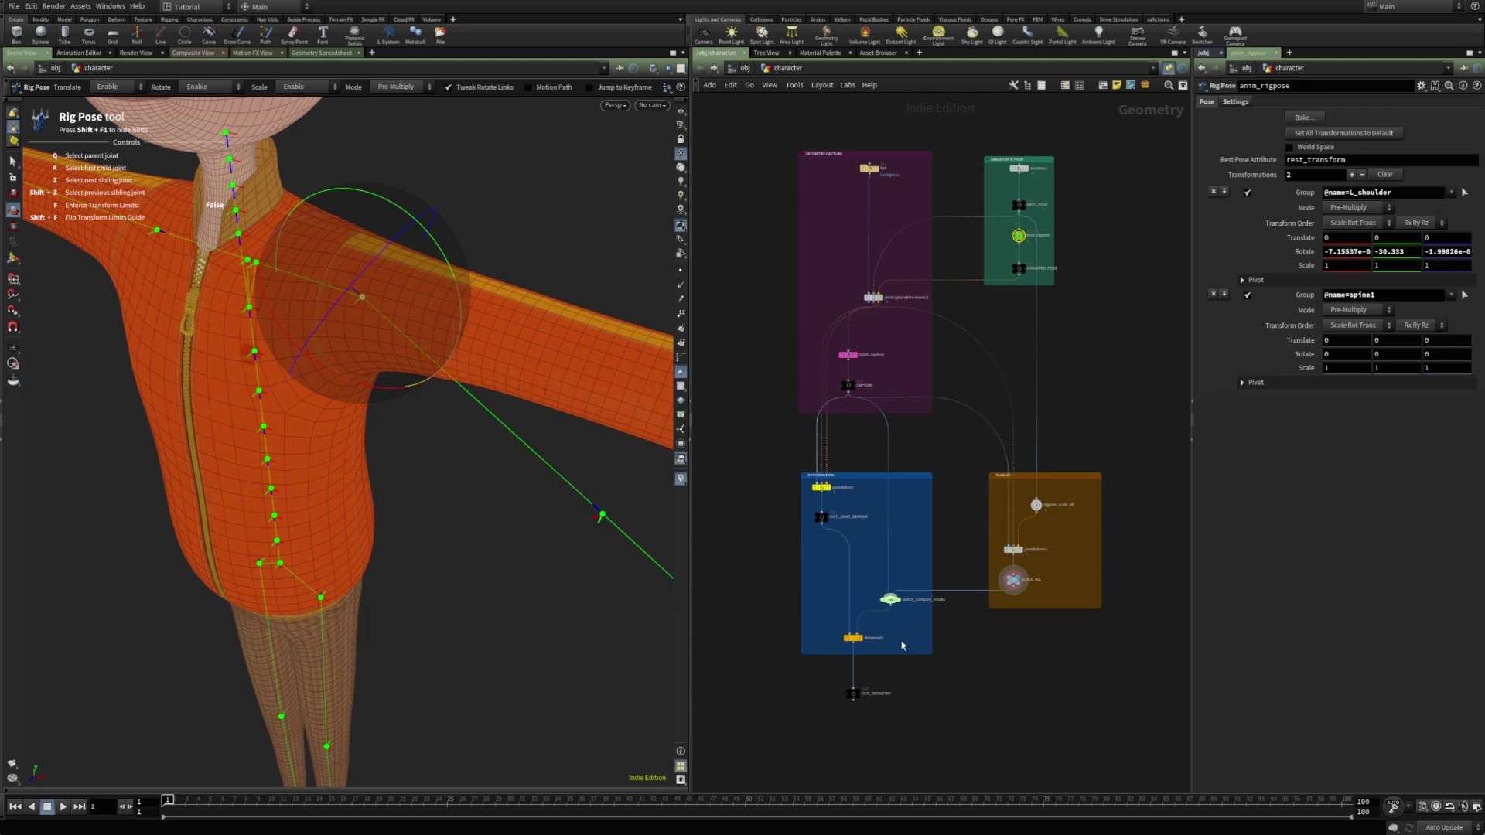
# - Display OUT_GEOMETRY and scale the L_shoulder joint uniformly to 0.095
pyautogui.press('r')
pyautogui.press('e')
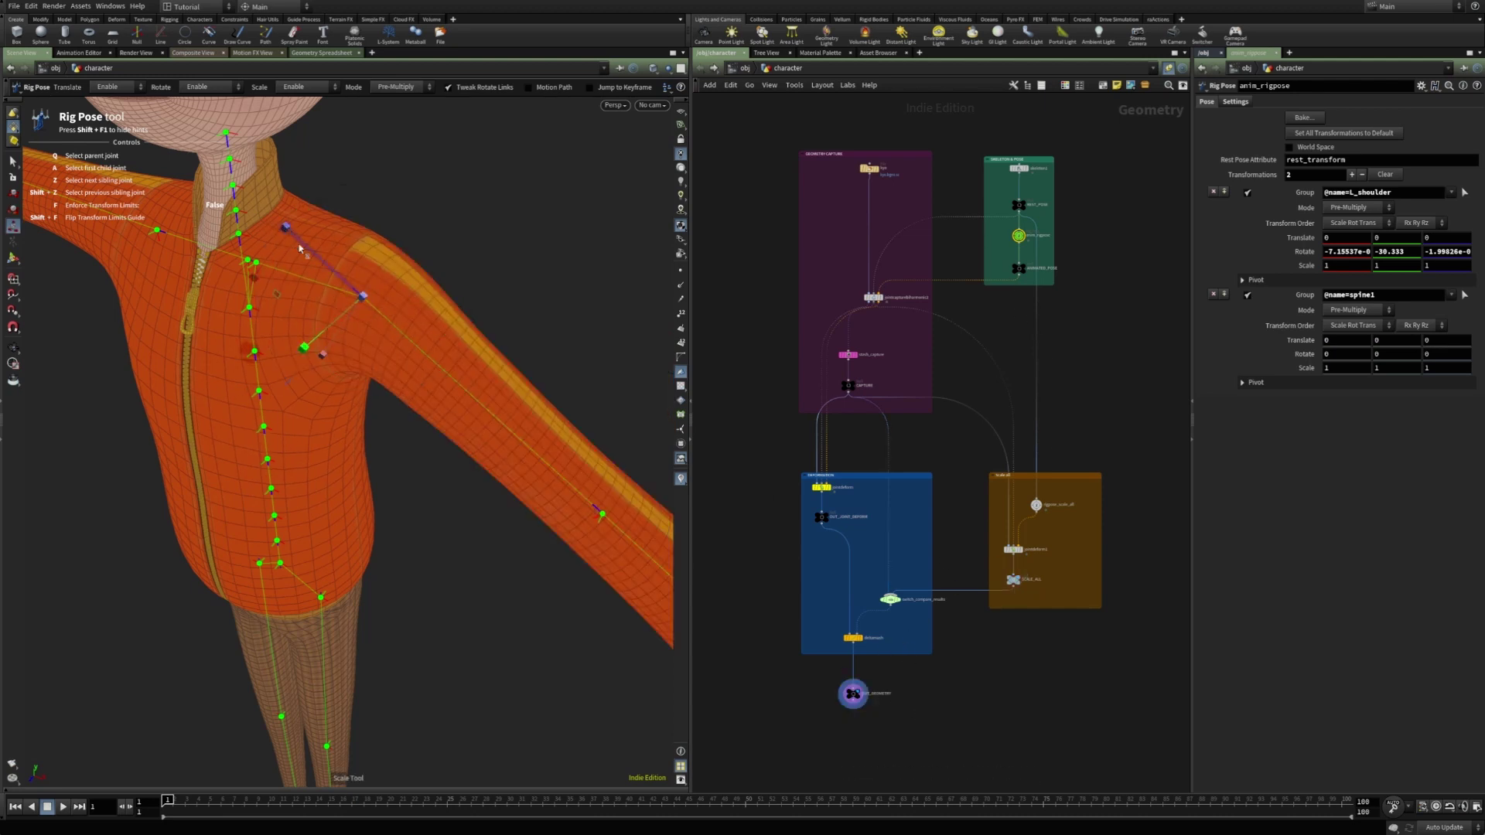
pyautogui.moveTo(362, 300); pyautogui.dragTo(279, 309)
pyautogui.moveTo(276, 307); pyautogui.dragTo(268, 298)
# - Inspect the shrunken arm and hand up close while bypassing and re-enabling deltamush
pyautogui.keyDown('alt'); pyautogui.moveTo(400, 320); pyautogui.dragTo(712, 368, button='right'); pyautogui.keyUp('alt')
pyautogui.keyDown('alt'); pyautogui.moveTo(408, 307); pyautogui.dragTo(443, 341); pyautogui.keyUp('alt')
pyautogui.scroll(2, 443, 342)
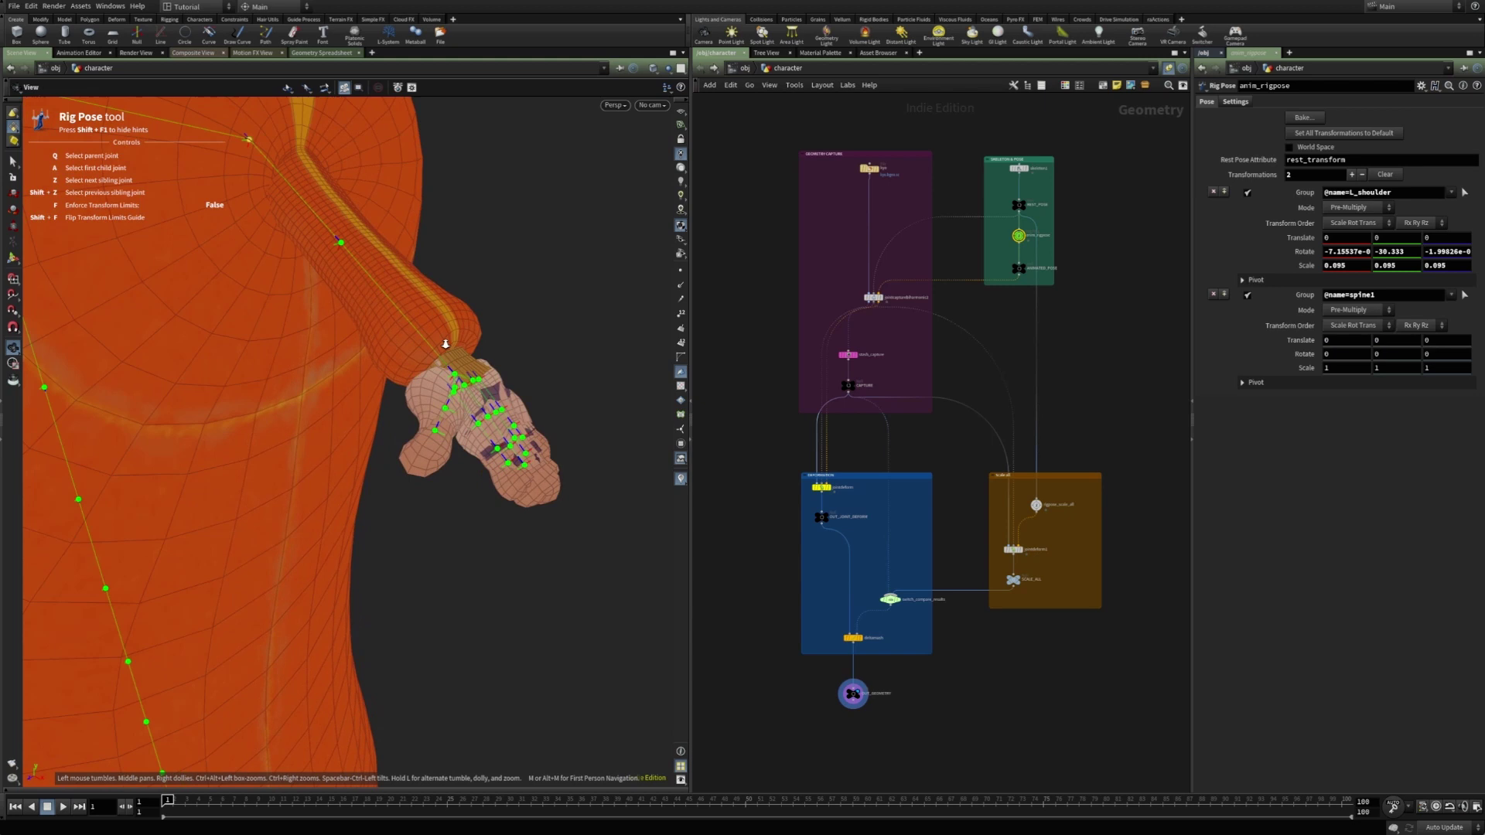
pyautogui.keyDown('alt'); pyautogui.moveTo(444, 344); pyautogui.dragTo(399, 393, button='middle'); pyautogui.keyUp('alt')
pyautogui.keyDown('alt'); pyautogui.moveTo(399, 392); pyautogui.dragTo(385, 348); pyautogui.keyUp('alt')
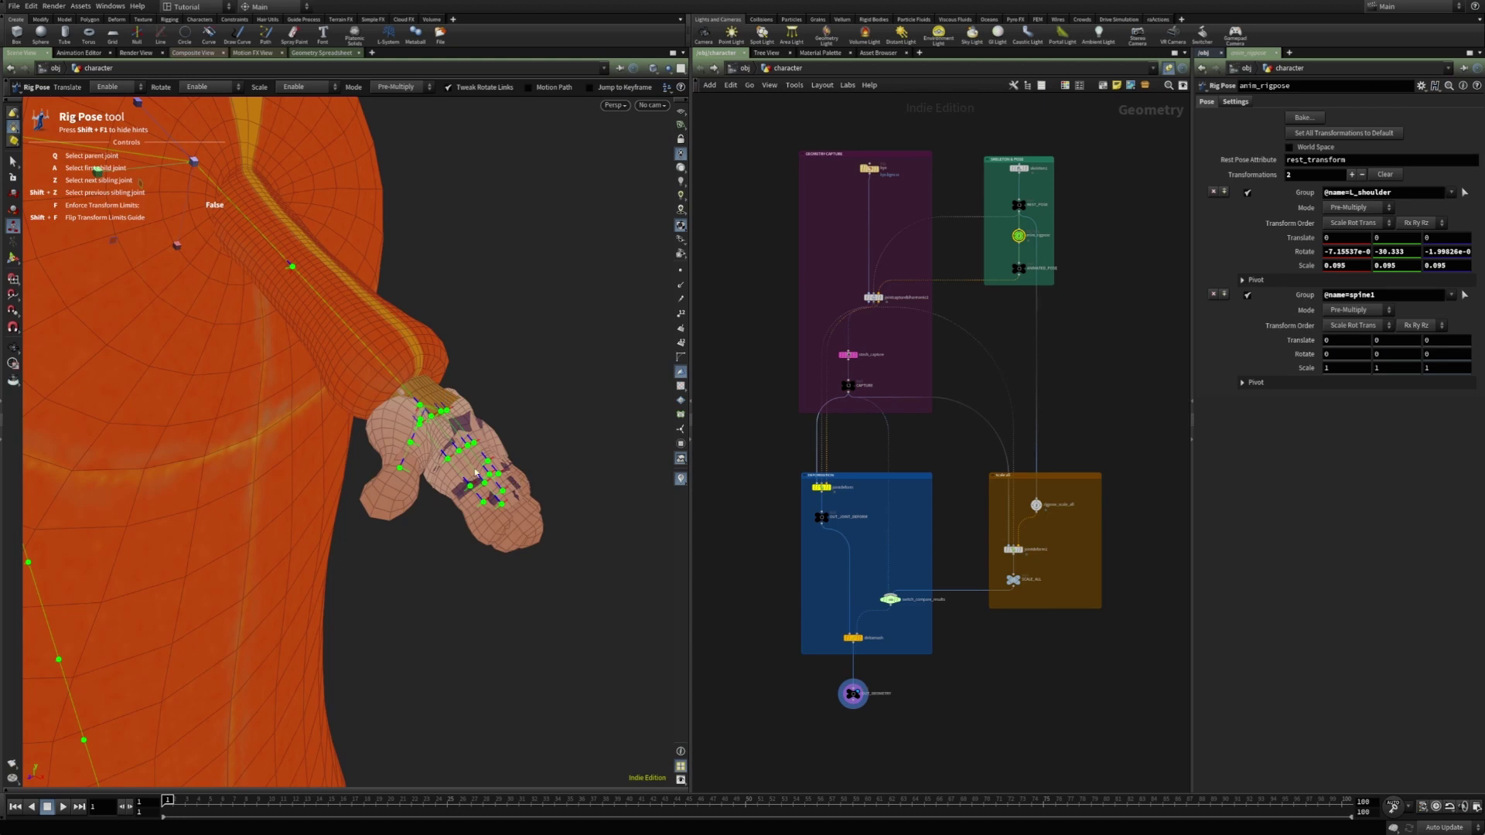
pyautogui.scroll(3, 851, 632)
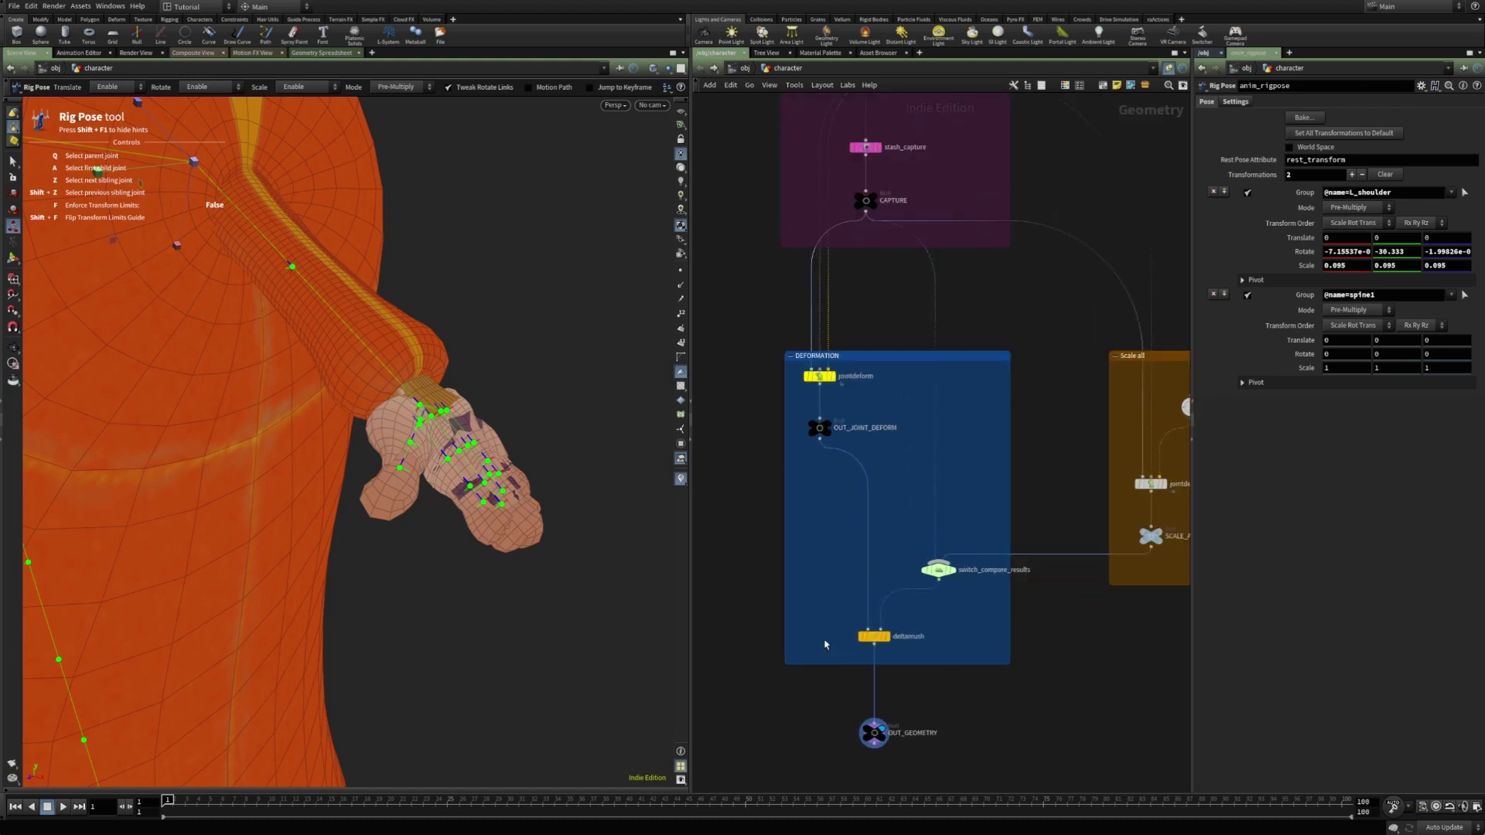
pyautogui.click(856, 625)
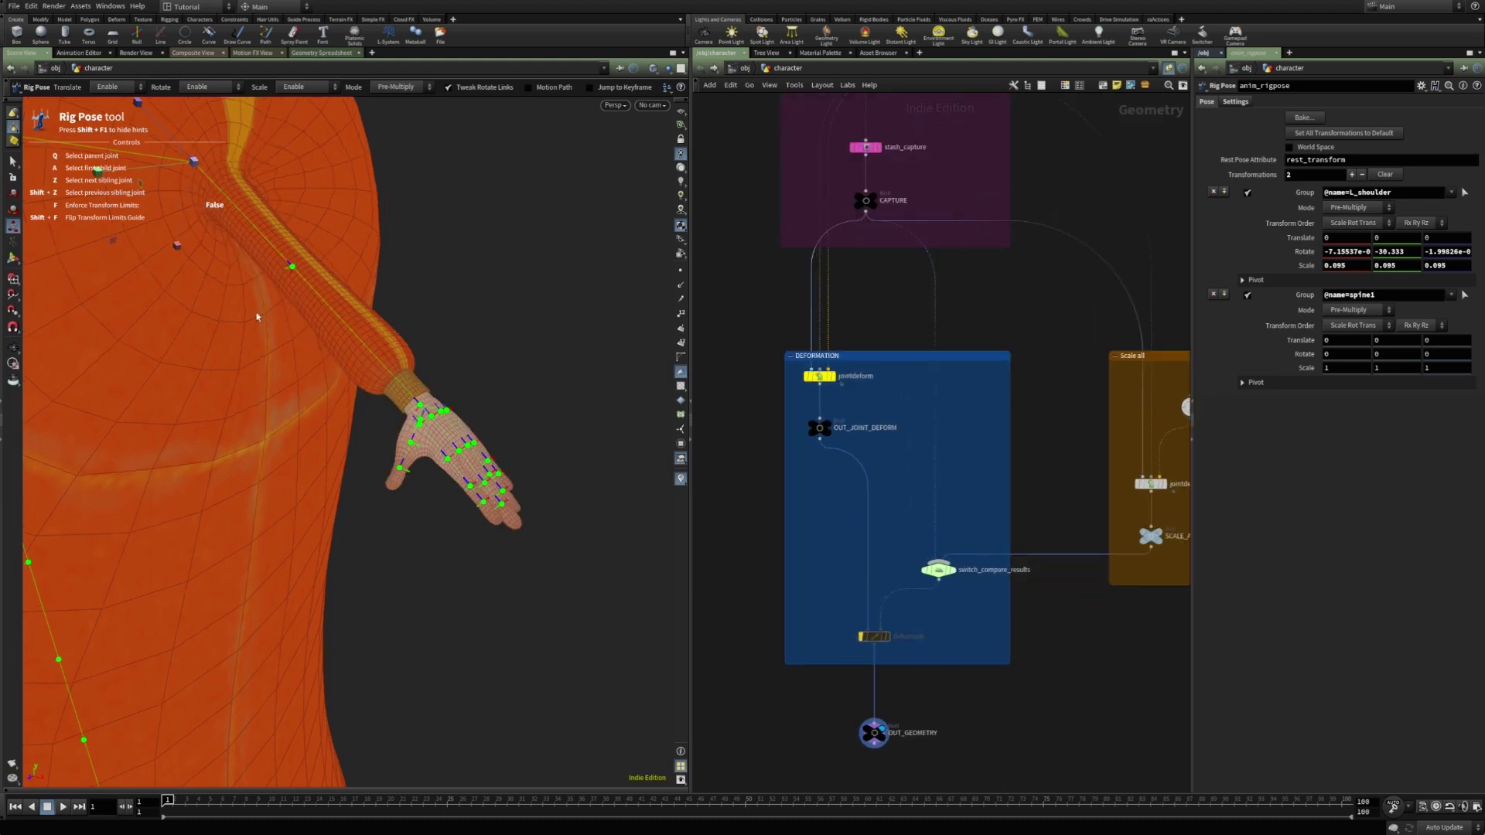
pyautogui.moveTo(863, 641)
pyautogui.click(862, 636)
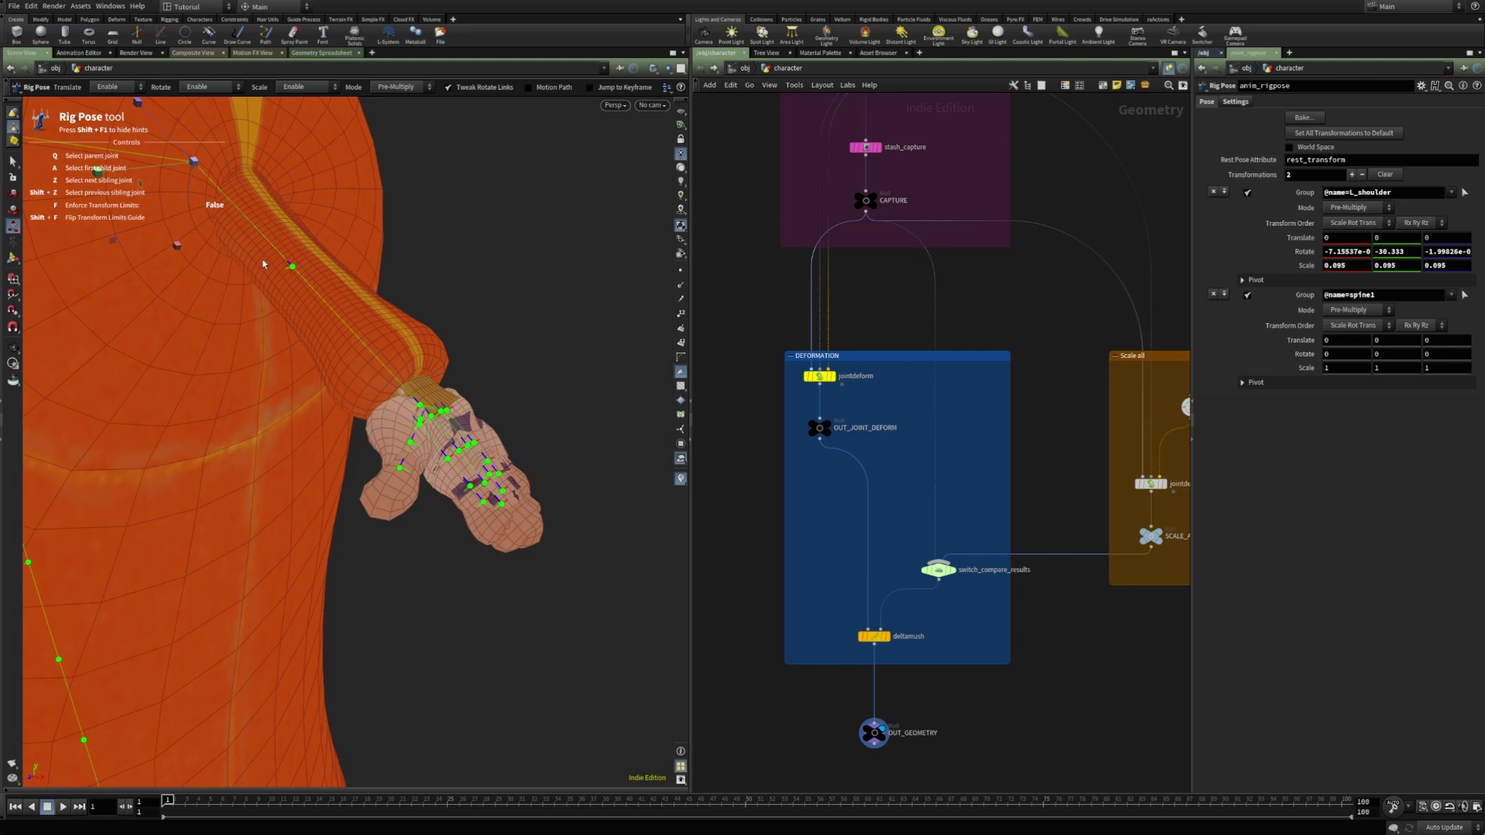
# - Review the network around ANIMATED_POSE, CAPTURE and the Scale all box, selecting ANIMATED_POSE
pyautogui.scroll(-1, 872, 345)
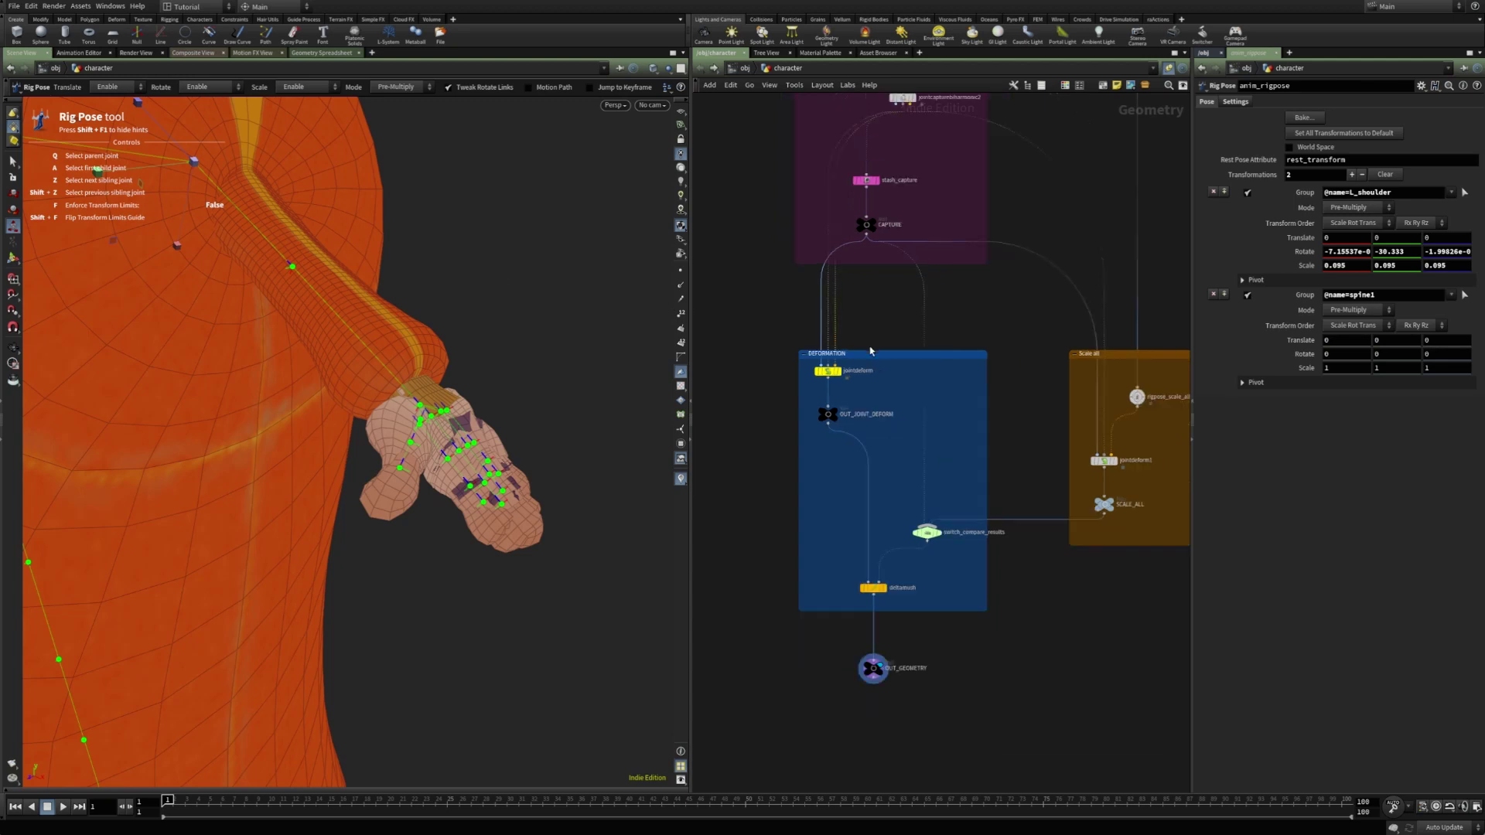
pyautogui.moveTo(963, 371); pyautogui.dragTo(865, 409, button='middle')
pyautogui.moveTo(1076, 209); pyautogui.dragTo(1051, 329, button='middle')
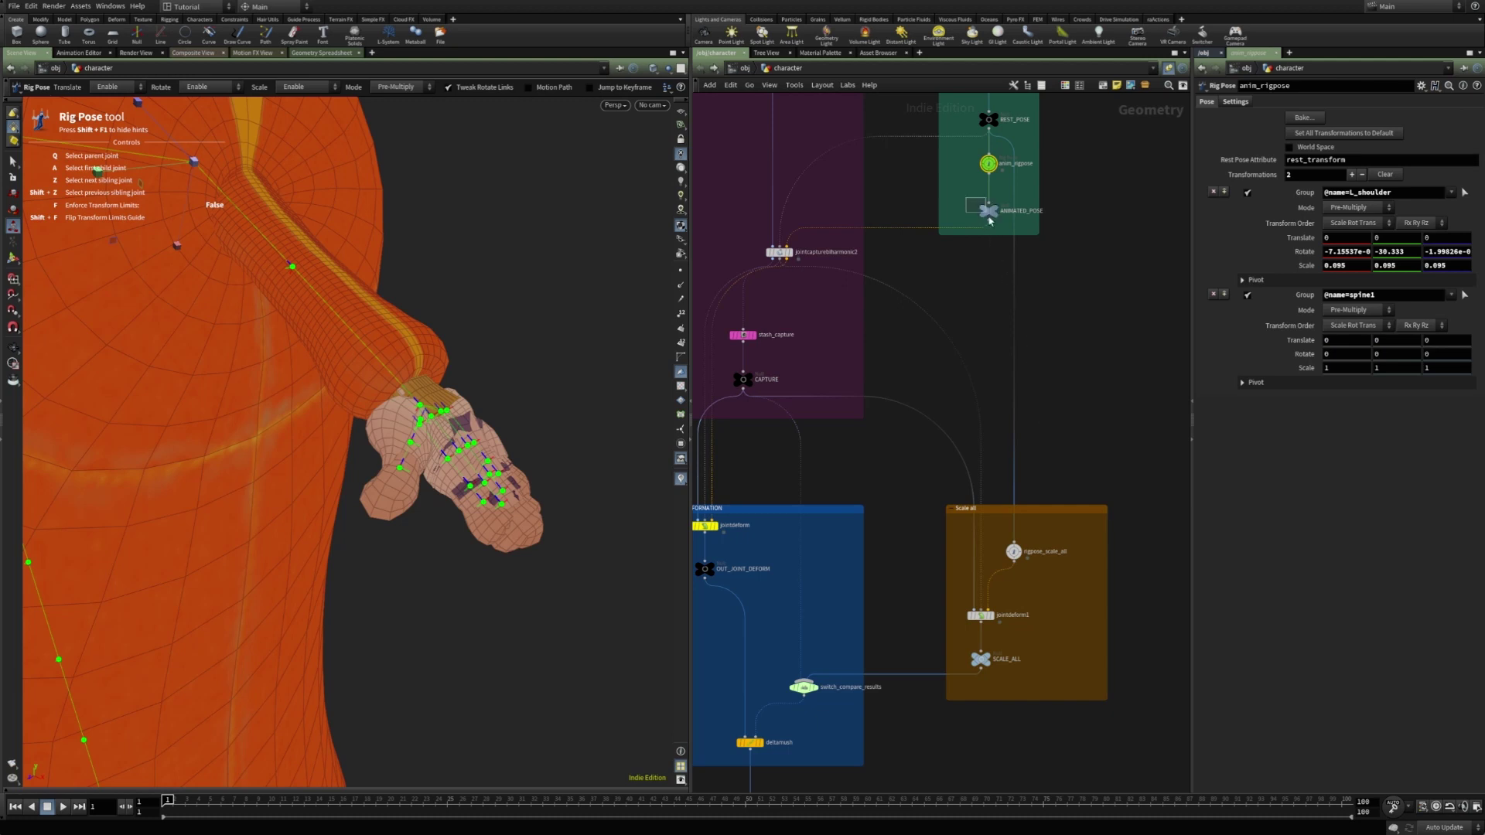
pyautogui.click(987, 211)
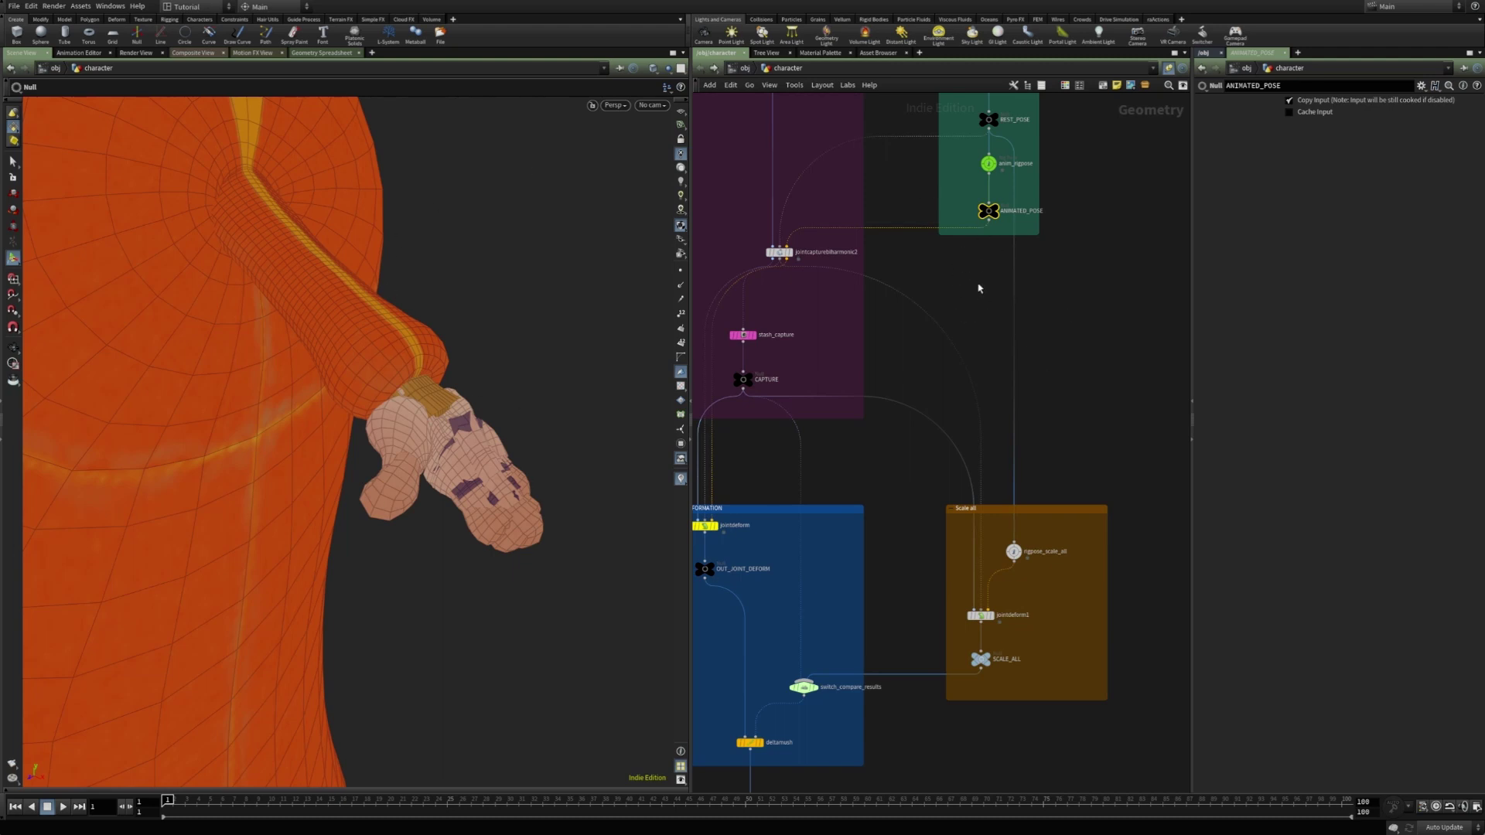
pyautogui.scroll(-1, 1103, 414)
pyautogui.moveTo(963, 425); pyautogui.dragTo(753, 375, button='middle')
pyautogui.moveTo(916, 340); pyautogui.dragTo(952, 387, button='middle')
pyautogui.scroll(-2, 958, 391)
pyautogui.scroll(2, 947, 410)
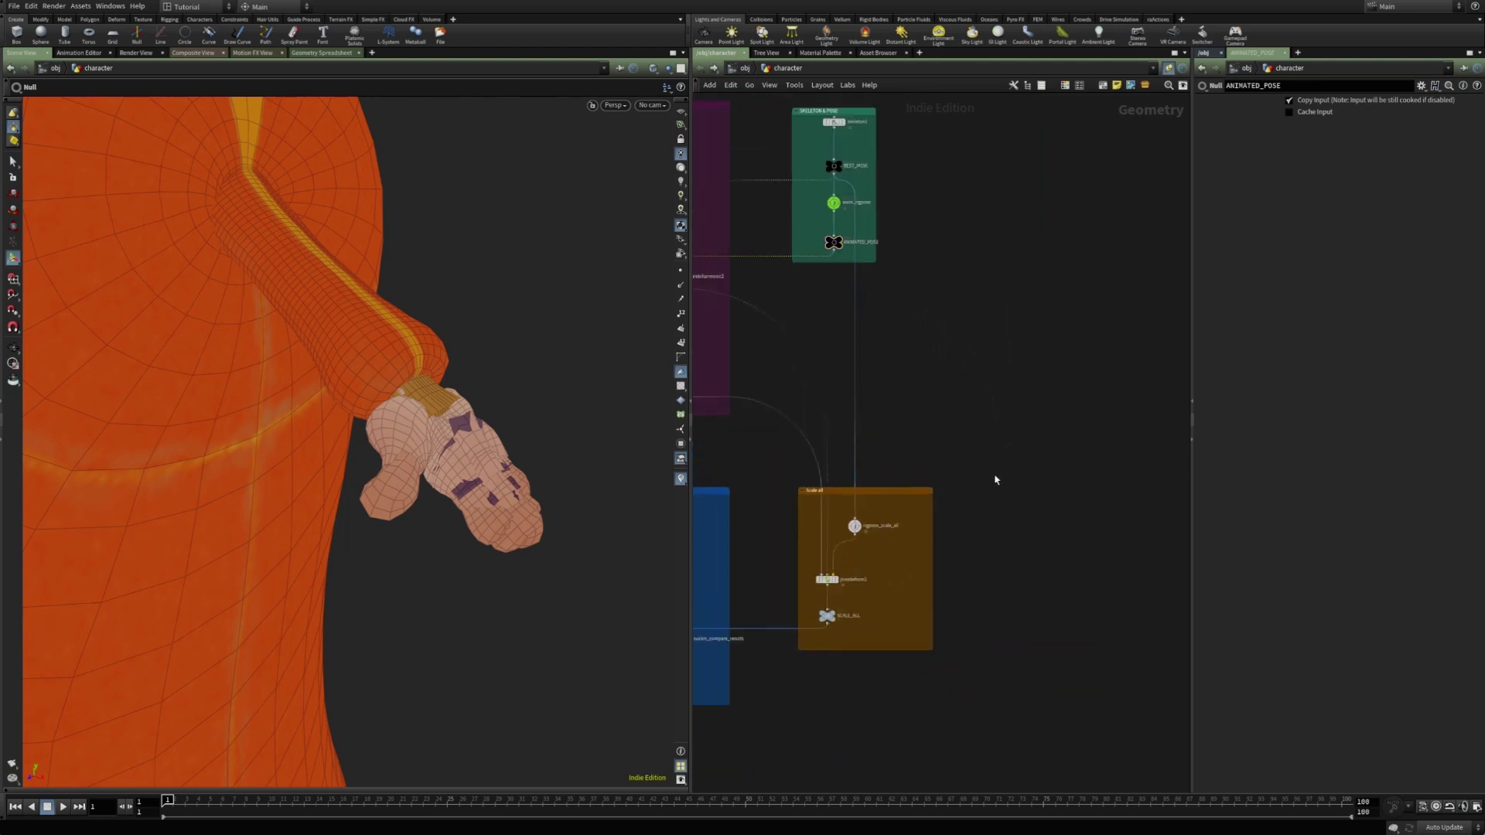
# - Add an Attribute Transform Extract node beside the Scale all box and feed it from ANIMATED_POSE
pyautogui.press('Tab')
pyautogui.write('attritr')
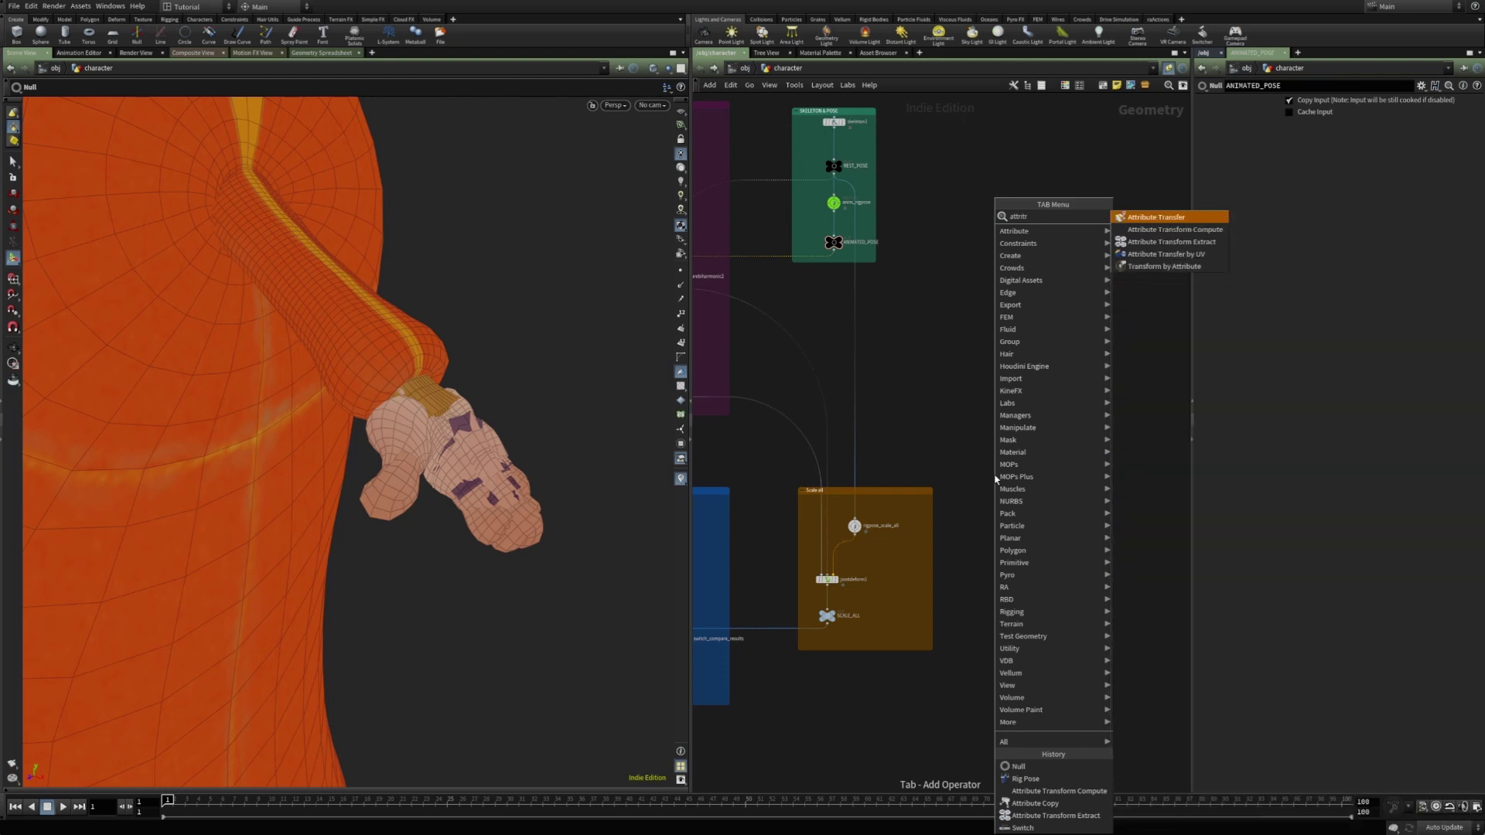
pyautogui.press('Down')
pyautogui.press('Down')
pyautogui.press('Return')
pyautogui.click(994, 474)
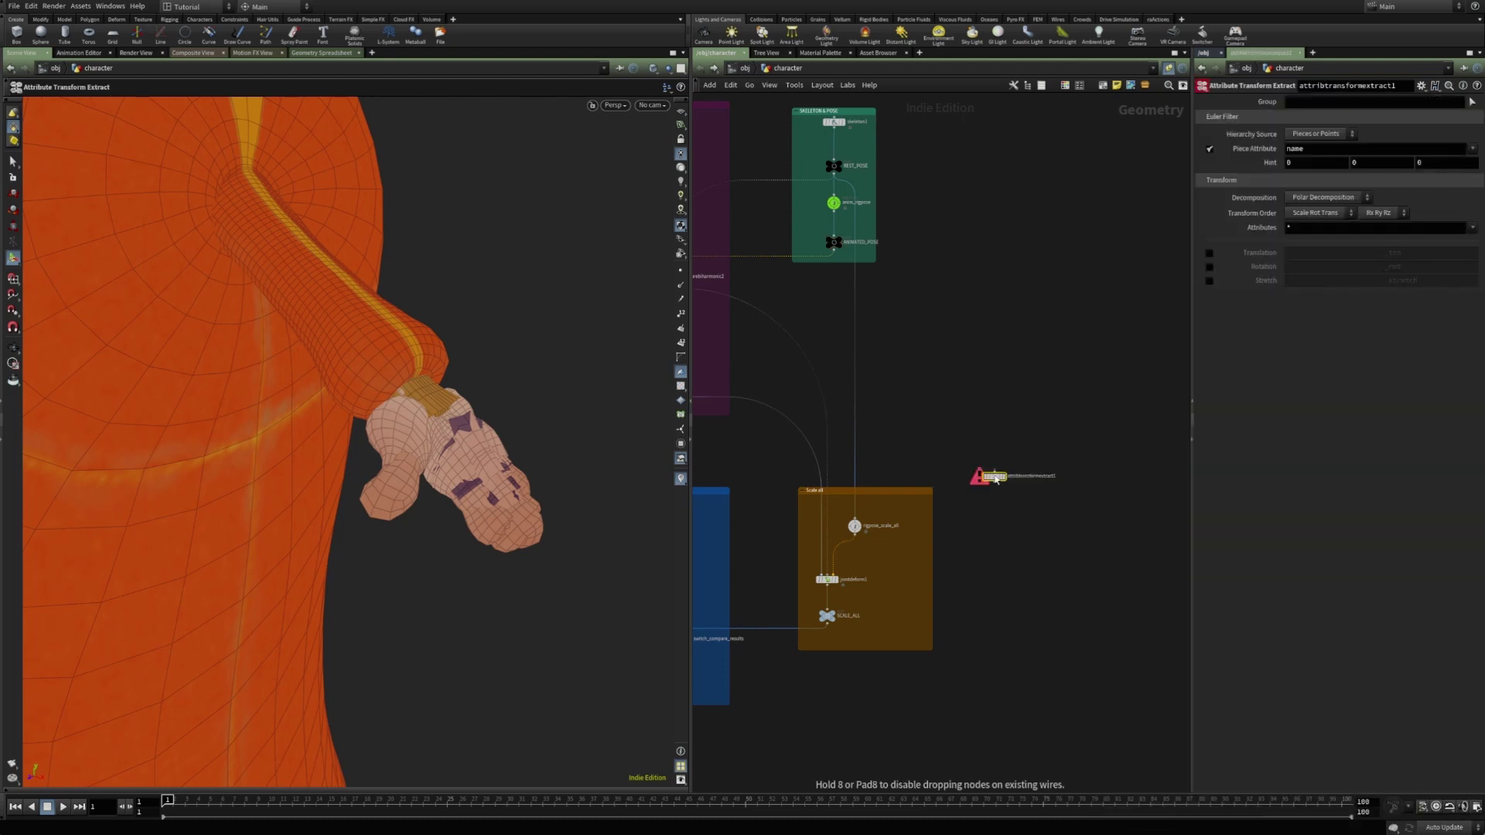
pyautogui.click(994, 468)
pyautogui.click(834, 259)
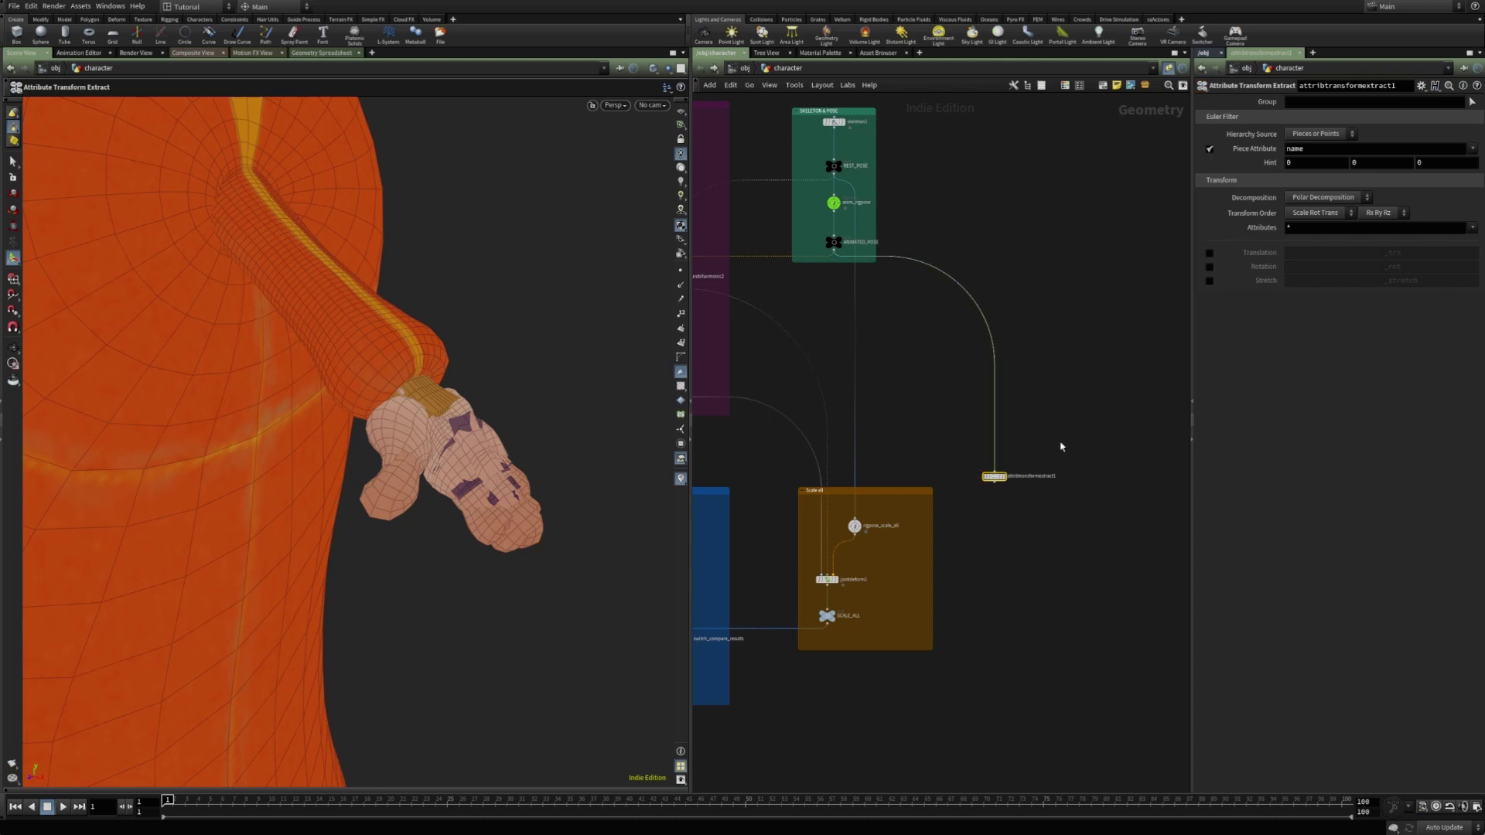
# - Rename the Attribute Transform Extract node attribtransformextract_animated_pose
pyautogui.scroll(2, 1060, 442)
pyautogui.doubleClick(1068, 485)
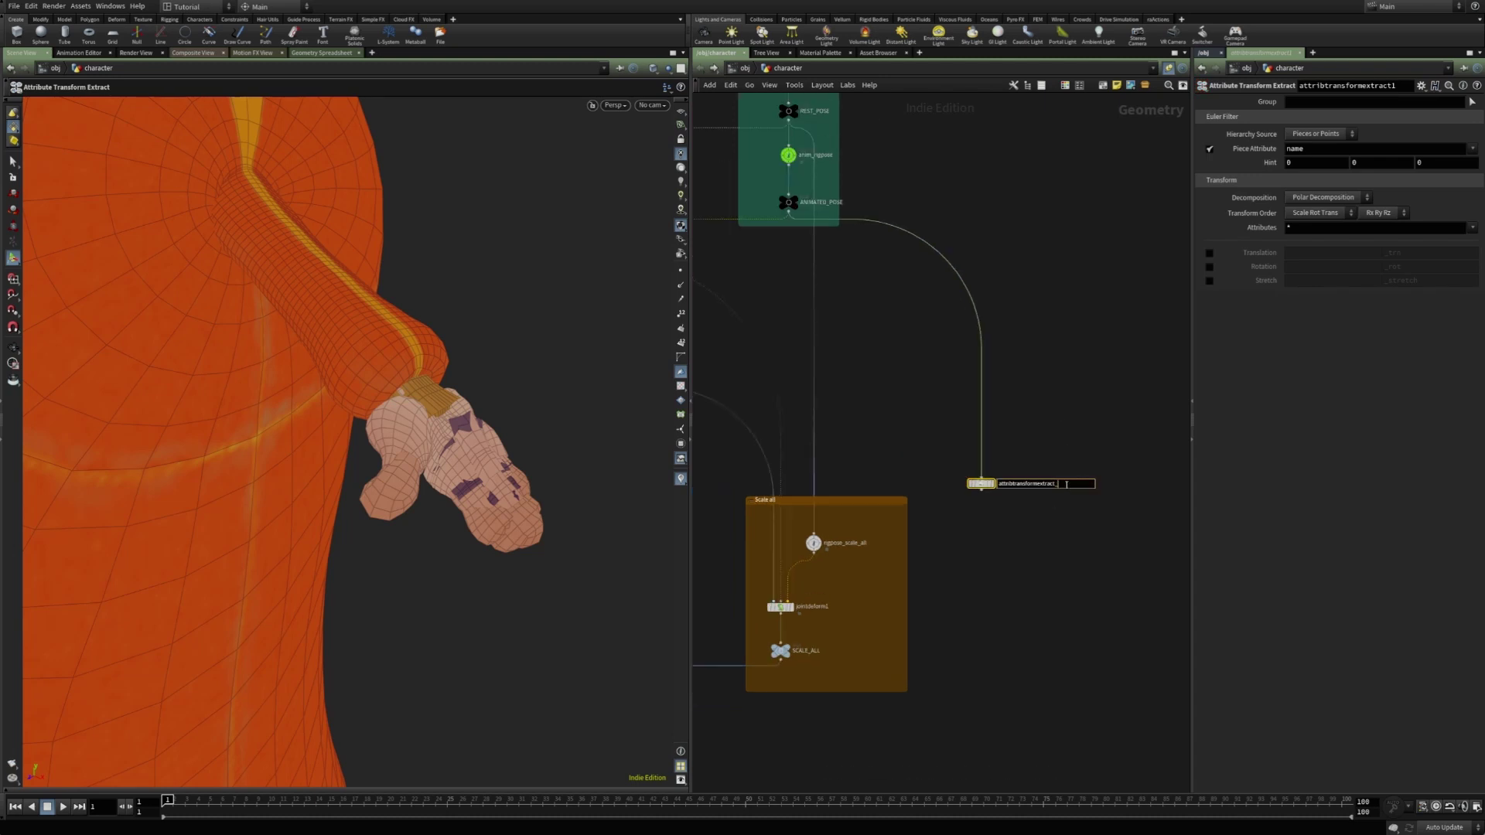
pyautogui.write('_animated_pose')
pyautogui.press('Return')
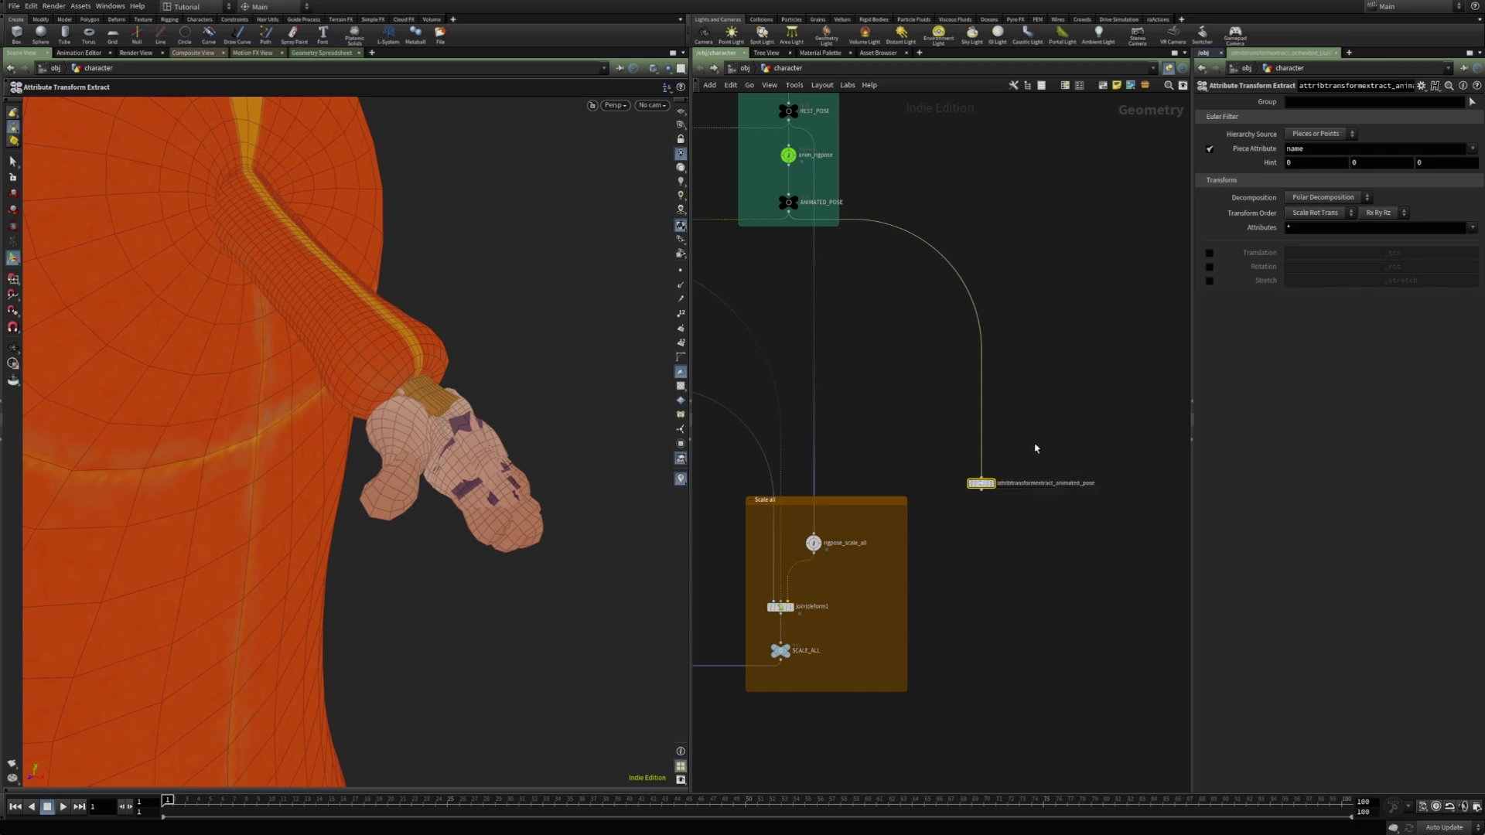
# - Set the animated-pose extract node's decomposition to Crack Transform and enable the Translation, Rotation, Scale and Shear outputs
pyautogui.scroll(2, 1036, 447)
pyautogui.moveTo(996, 406); pyautogui.dragTo(1036, 392, button='middle')
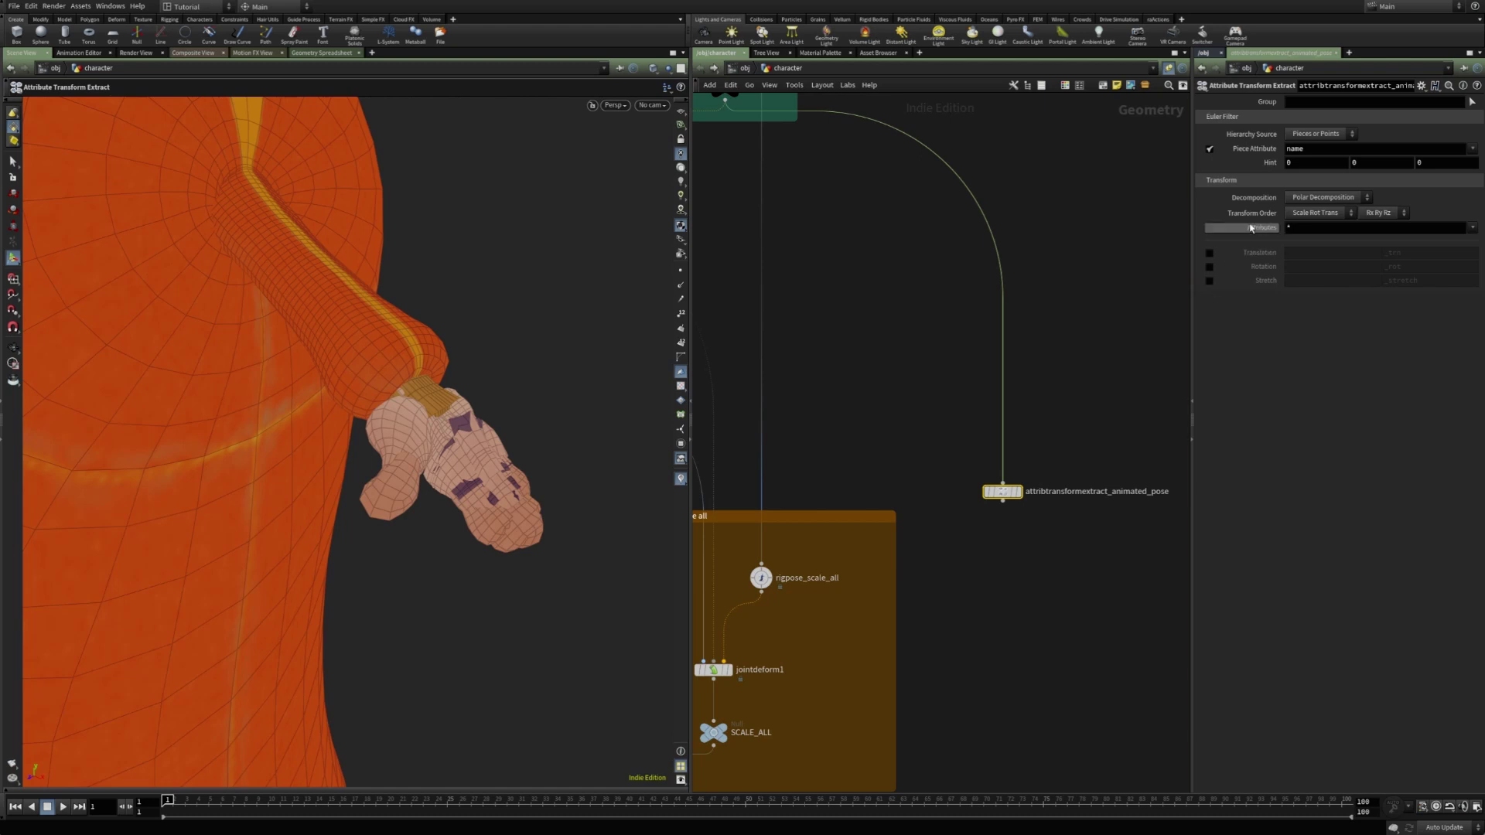
pyautogui.click(1322, 197)
pyautogui.click(1322, 222)
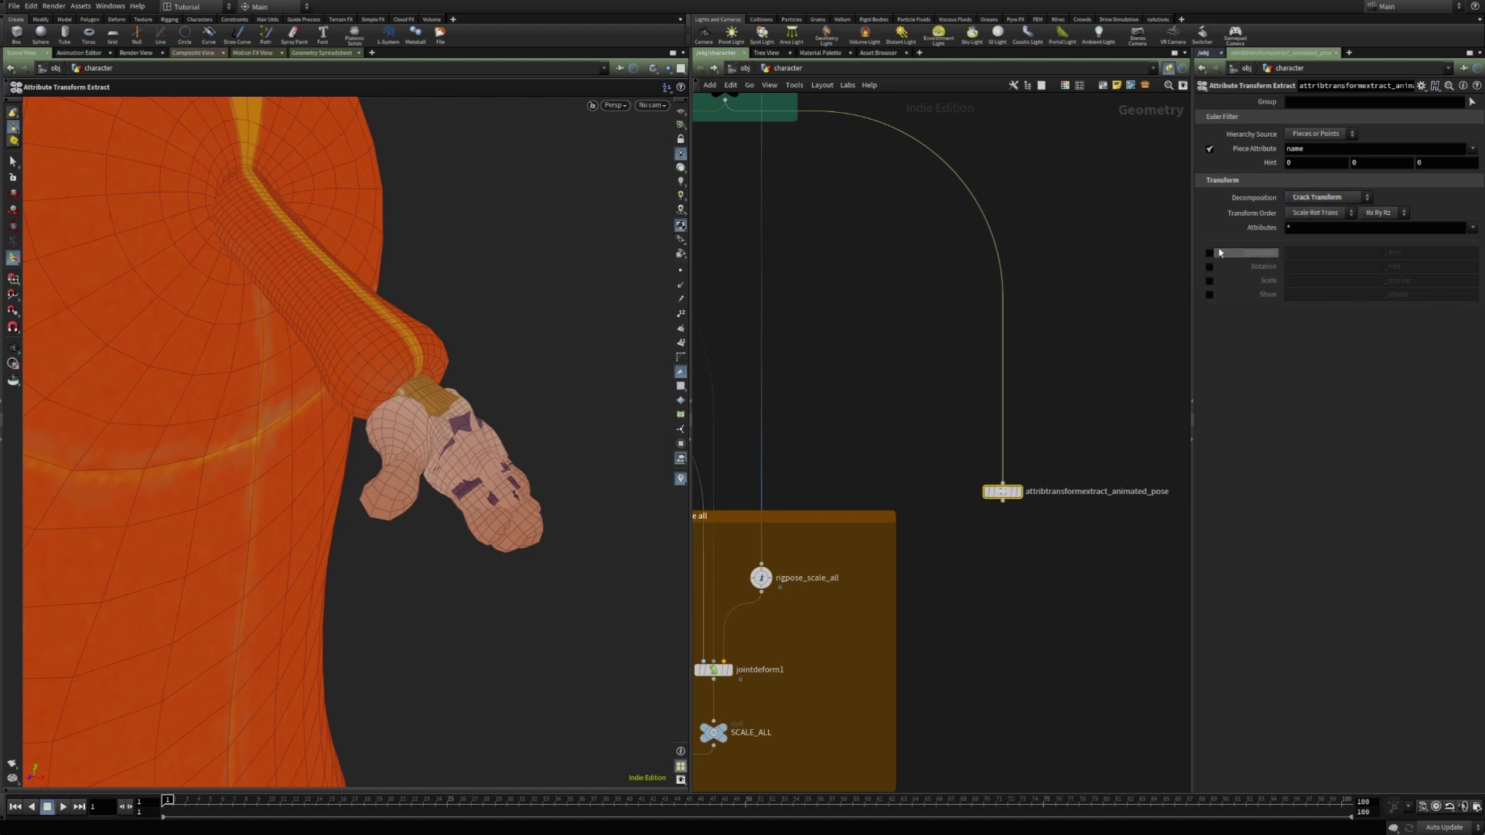
pyautogui.click(1209, 254)
pyautogui.click(1209, 267)
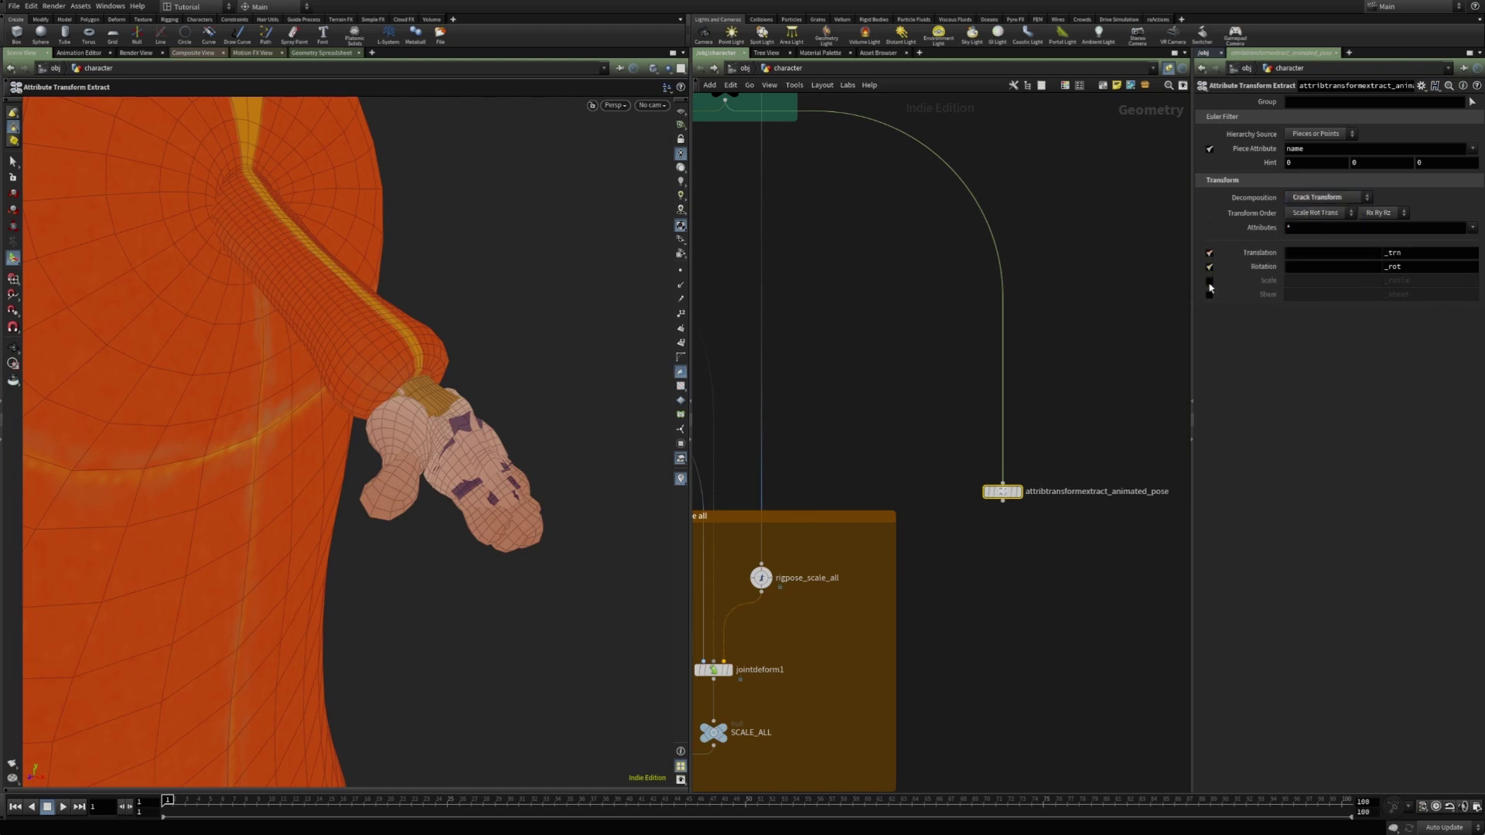
pyautogui.click(1209, 280)
pyautogui.click(1210, 295)
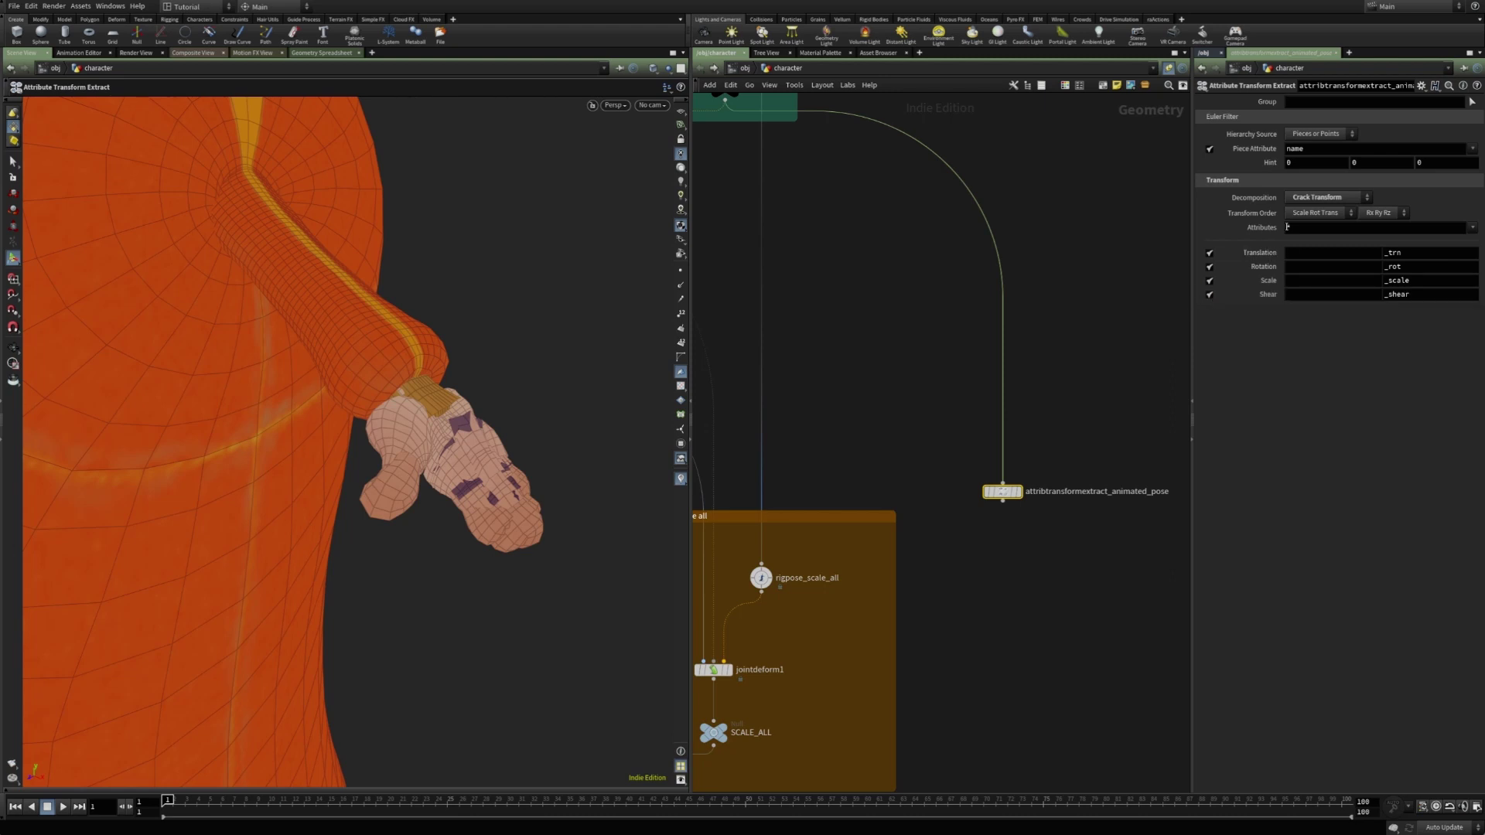
# - Limit the animated-pose extraction to the localtransform attribute and check the node's output attributes in its info
pyautogui.moveTo(1294, 230); pyautogui.dragTo(1235, 230)
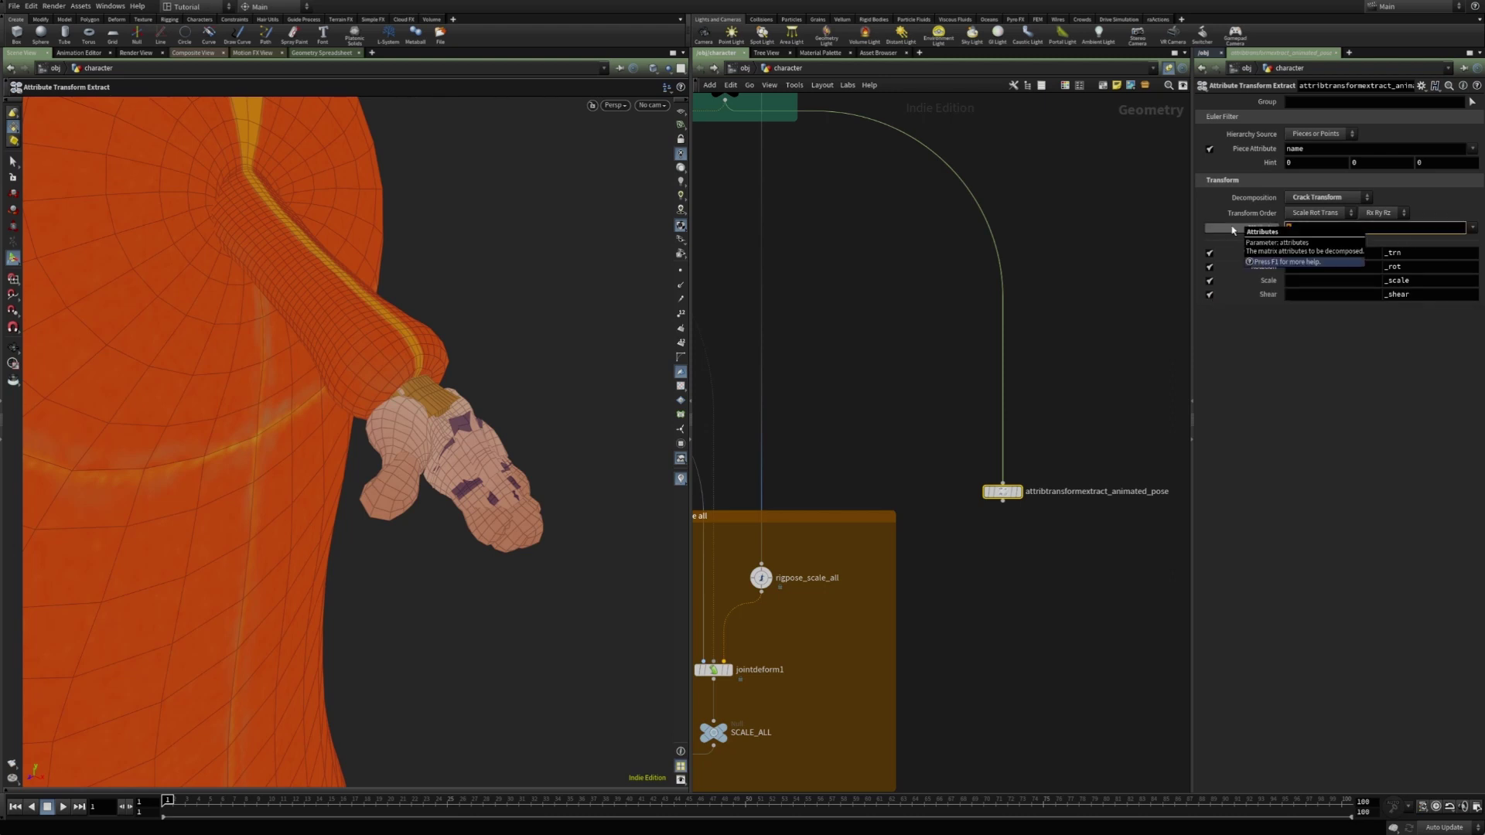
pyautogui.click(1472, 228)
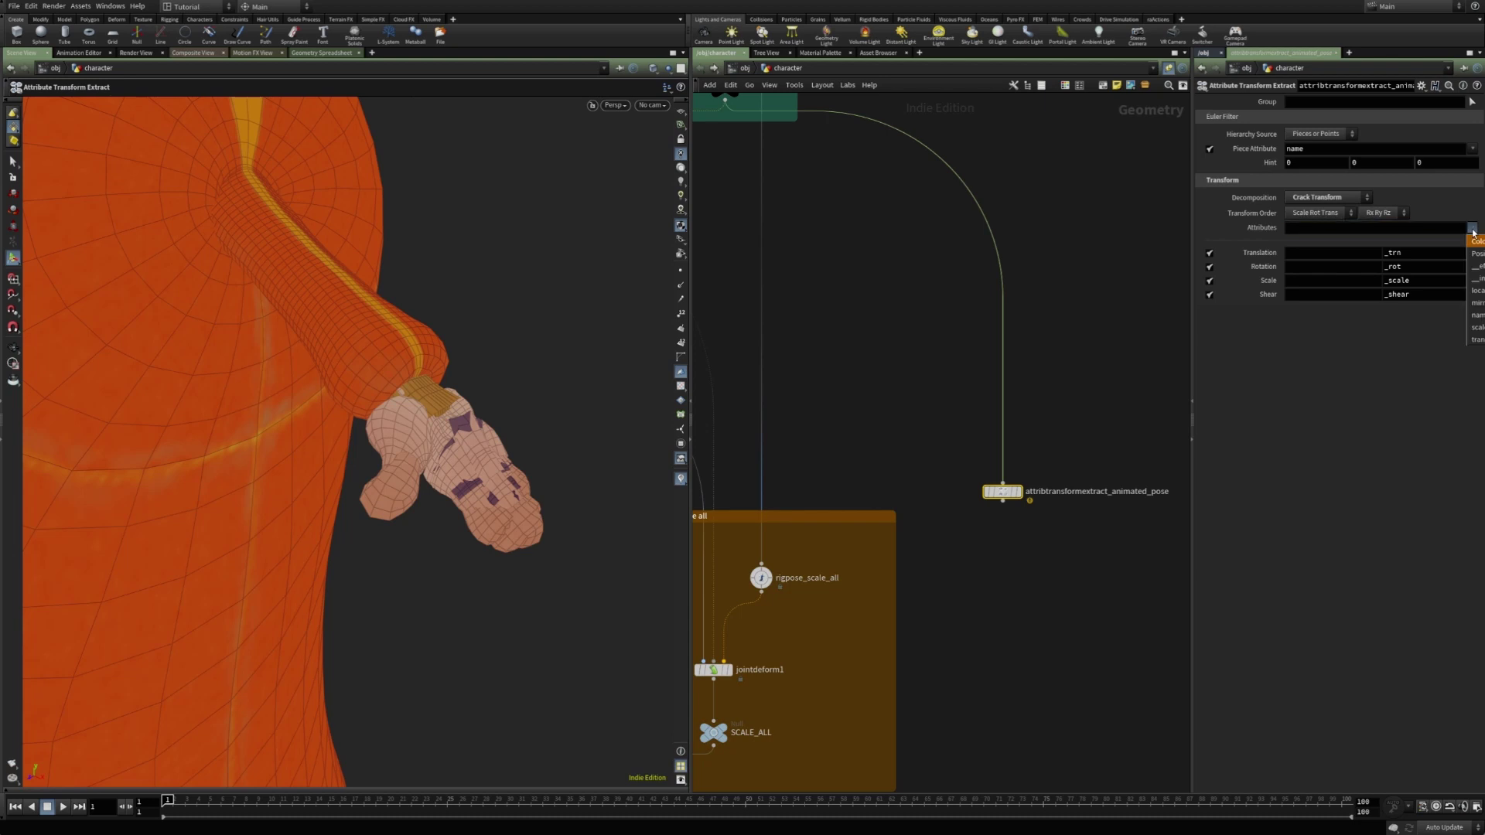
pyautogui.click(1475, 290)
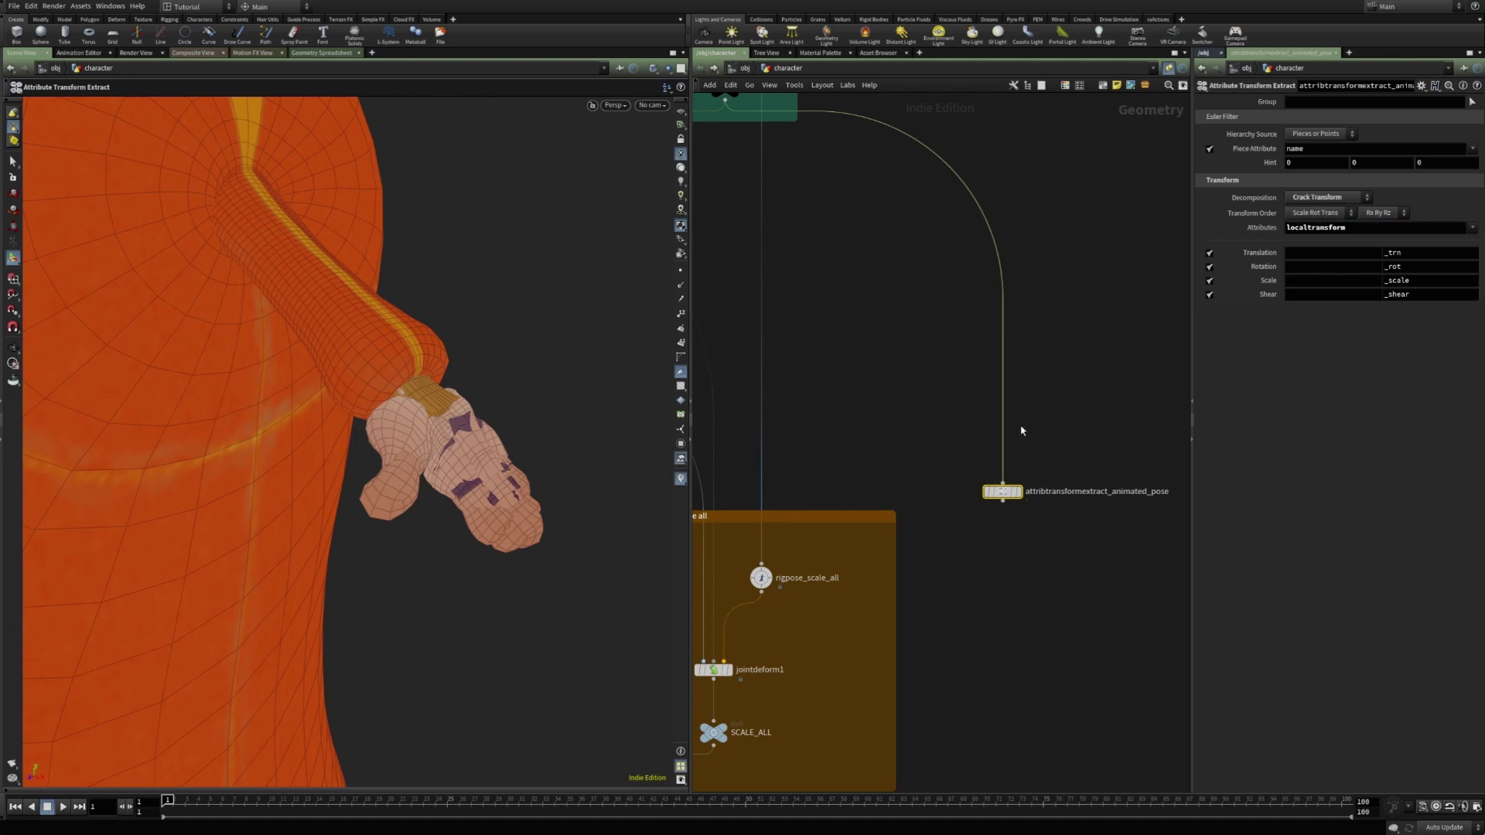
pyautogui.scroll(-3, 939, 417)
pyautogui.moveTo(986, 471); pyautogui.dragTo(971, 486)
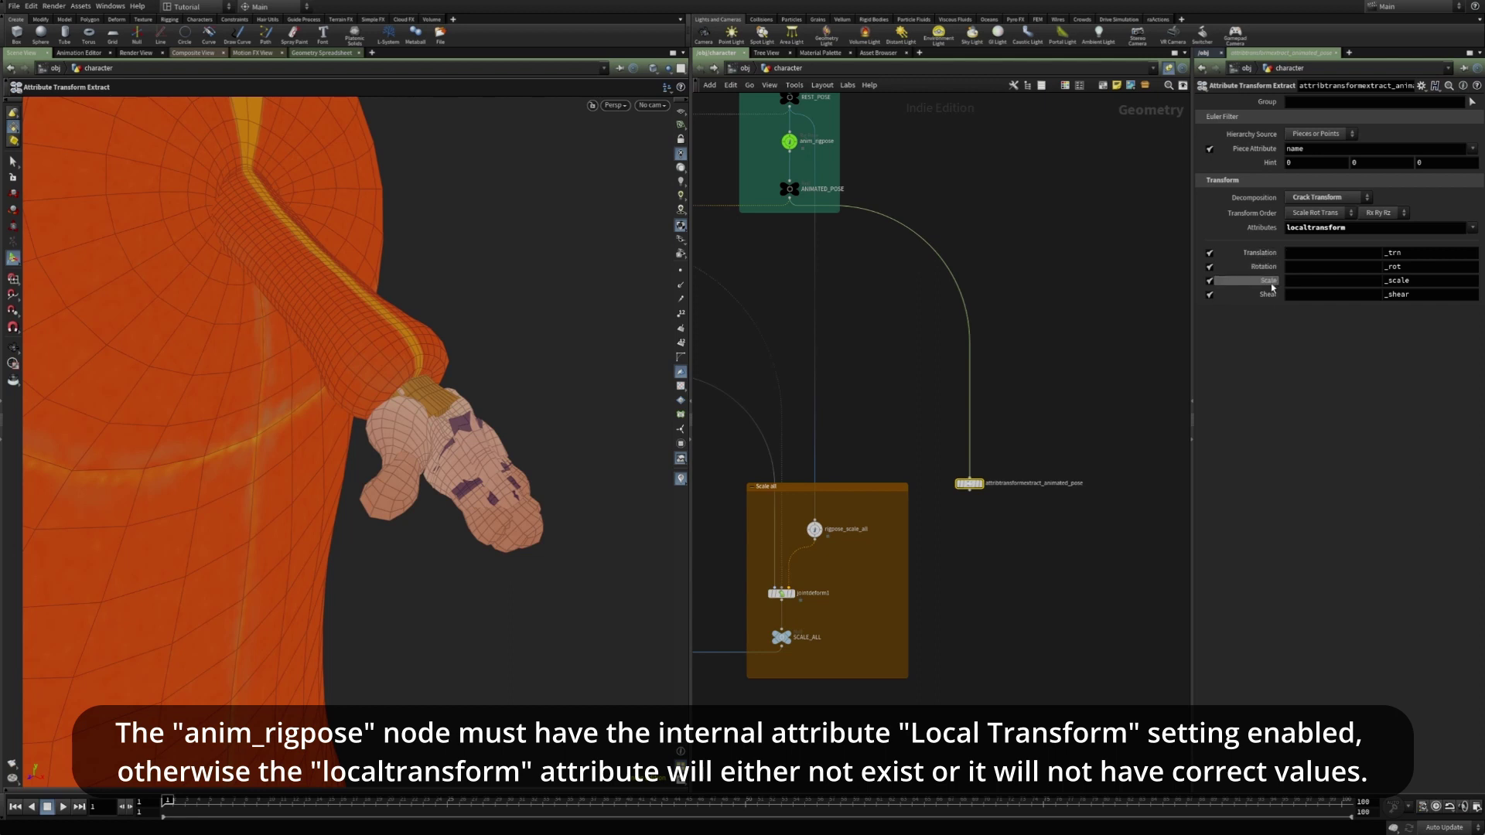
pyautogui.middleClick(968, 484)
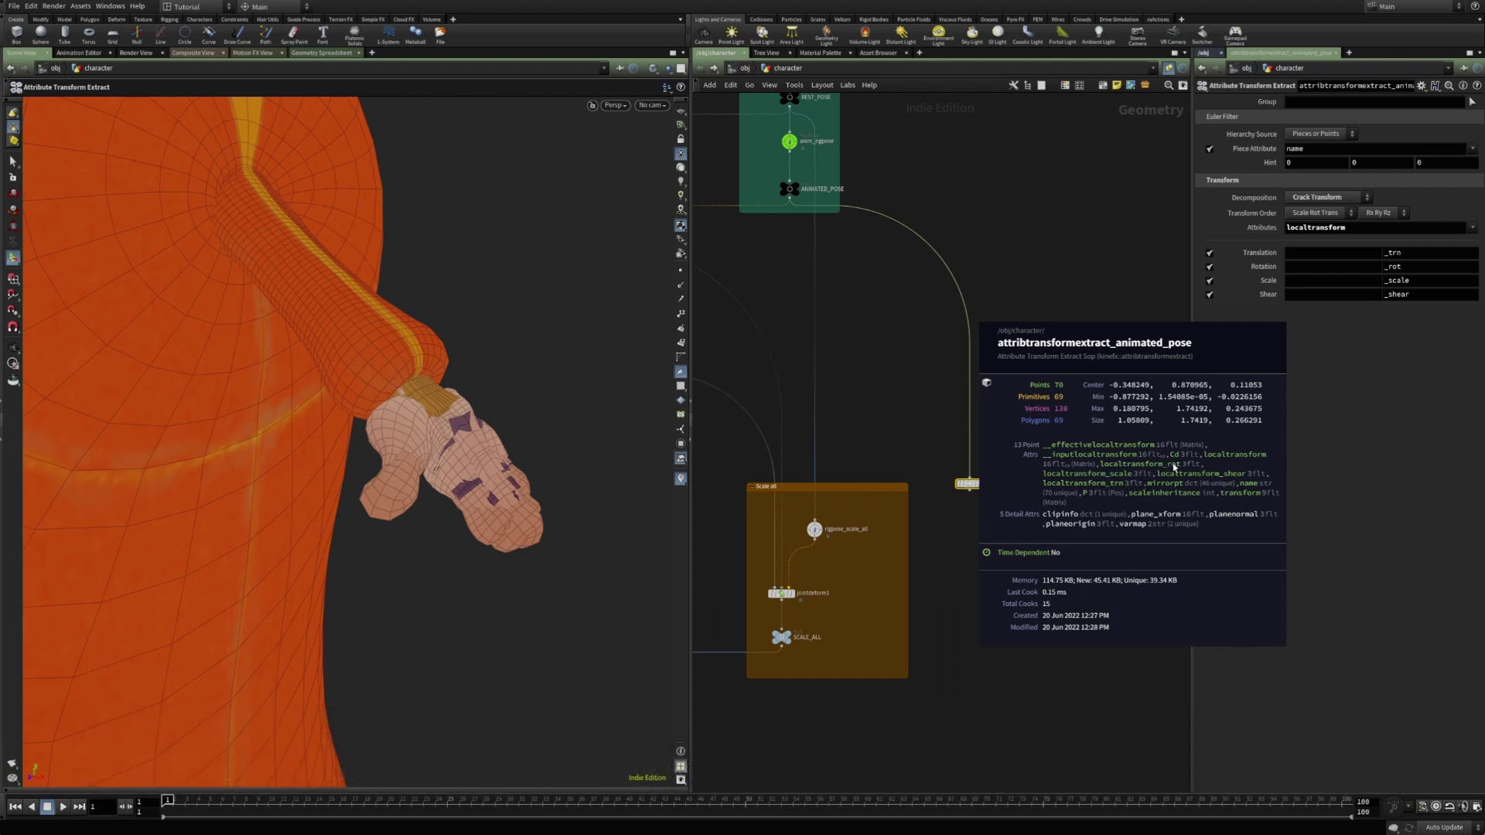
# - Duplicate the animated-pose extract node beside the Scale all box and feed the copy from REST_POSE
pyautogui.moveTo(963, 492)
pyautogui.mouseDown()
pyautogui.moveTo(1063, 487)
pyautogui.moveTo(978, 501)
pyautogui.mouseUp()
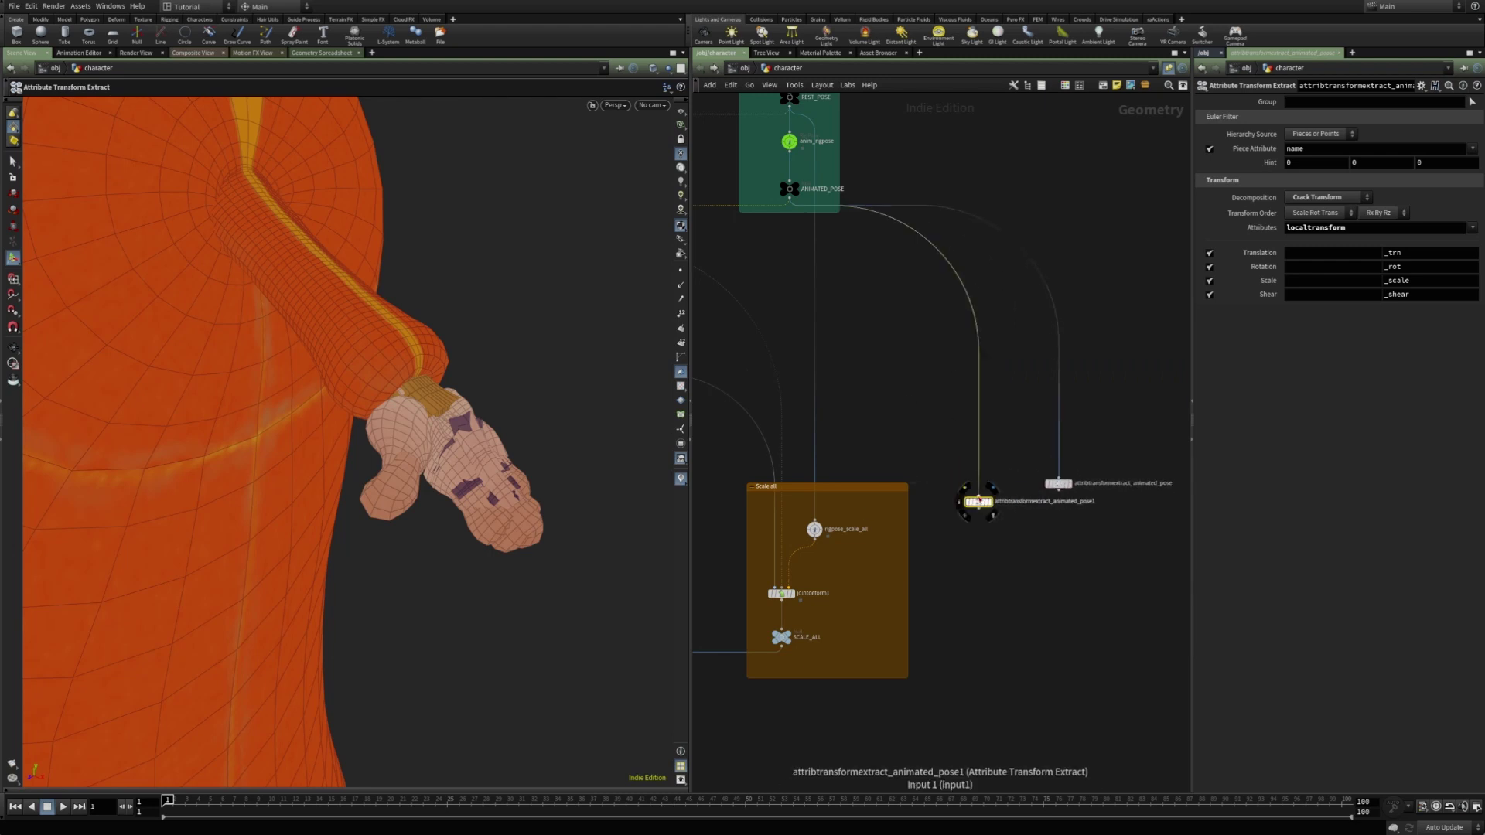
pyautogui.click(978, 498)
pyautogui.moveTo(936, 151); pyautogui.dragTo(935, 175, button='middle')
pyautogui.click(806, 144)
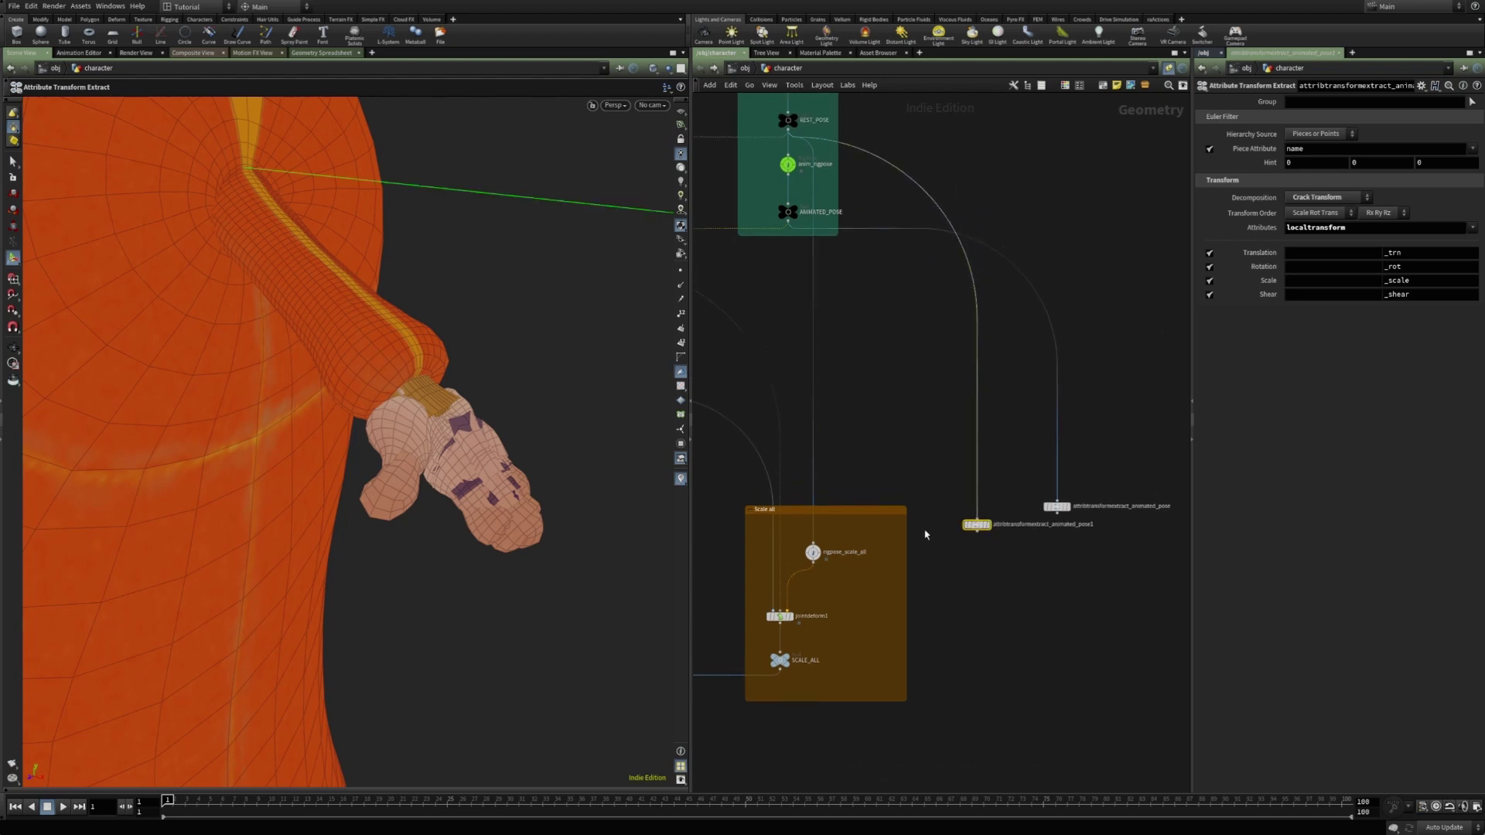
pyautogui.moveTo(979, 527); pyautogui.dragTo(968, 533)
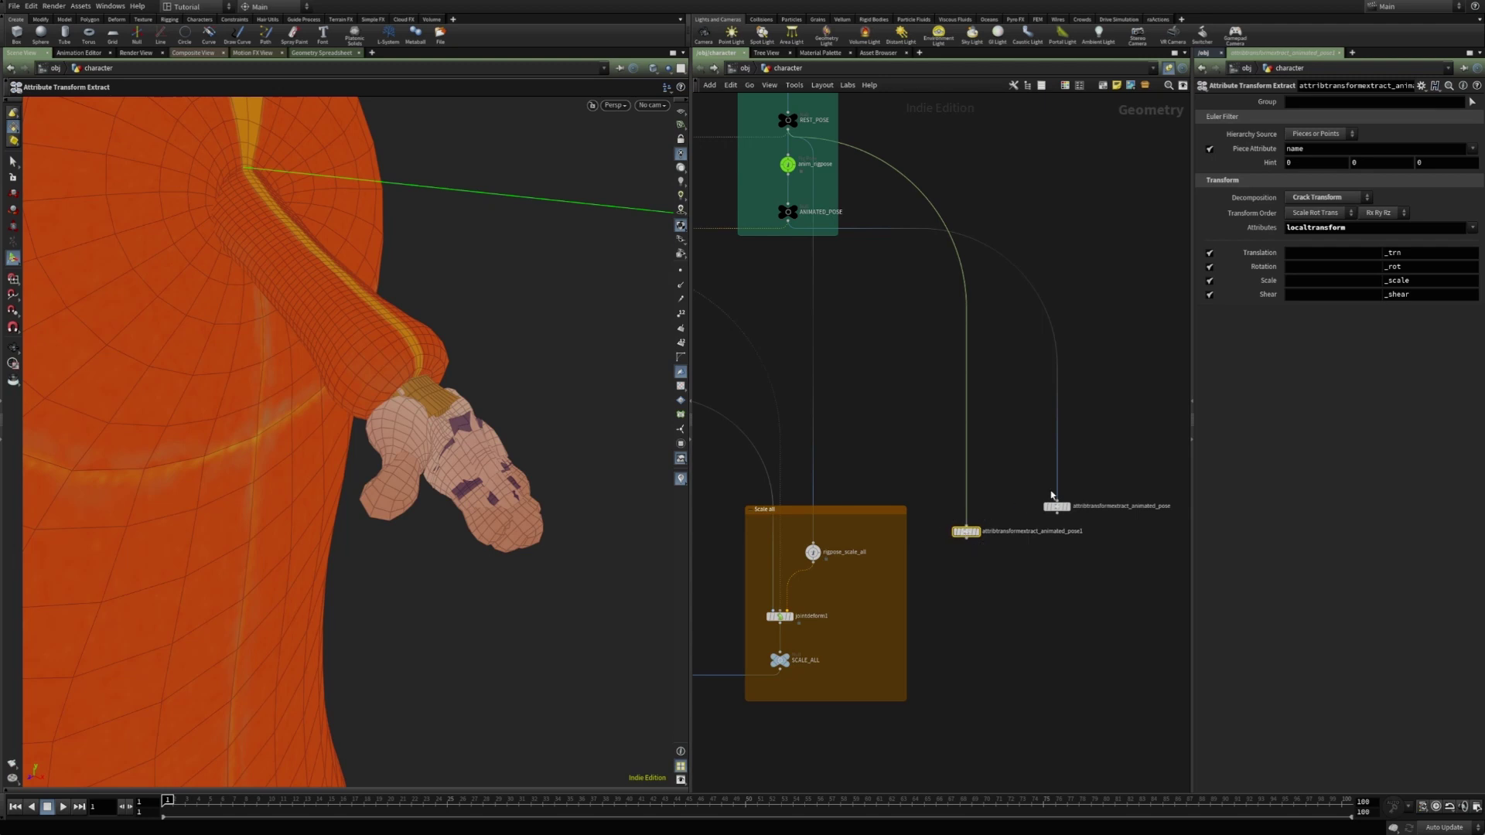
# - Rename the duplicated extract node attribtransformextract_rest_pose and nudge the animated-pose extract node beside it
pyautogui.doubleClick(1050, 532)
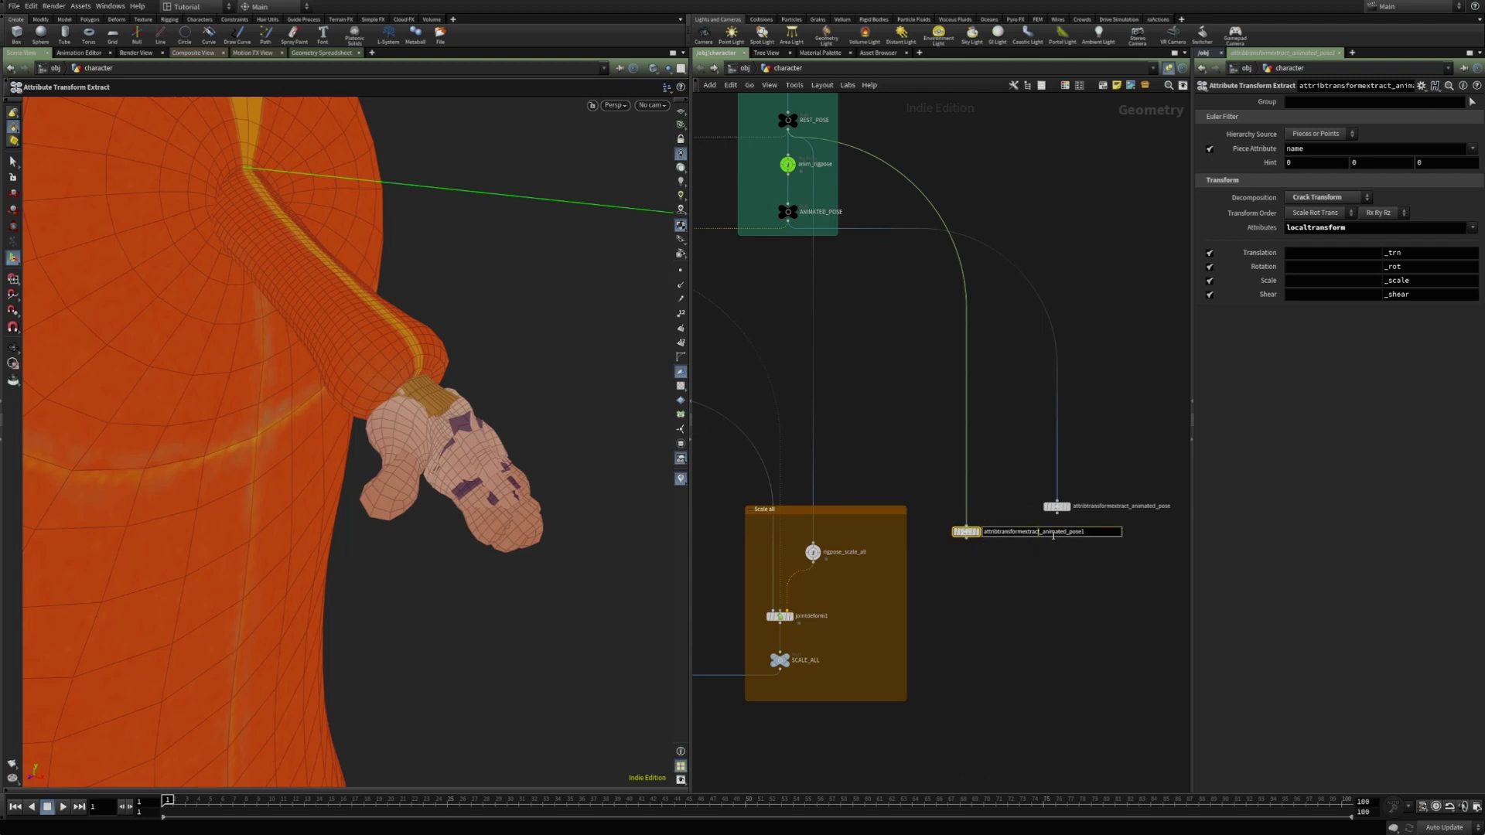
pyautogui.moveTo(1043, 532); pyautogui.dragTo(1112, 528)
pyautogui.write('rest_pose')
pyautogui.press('Return')
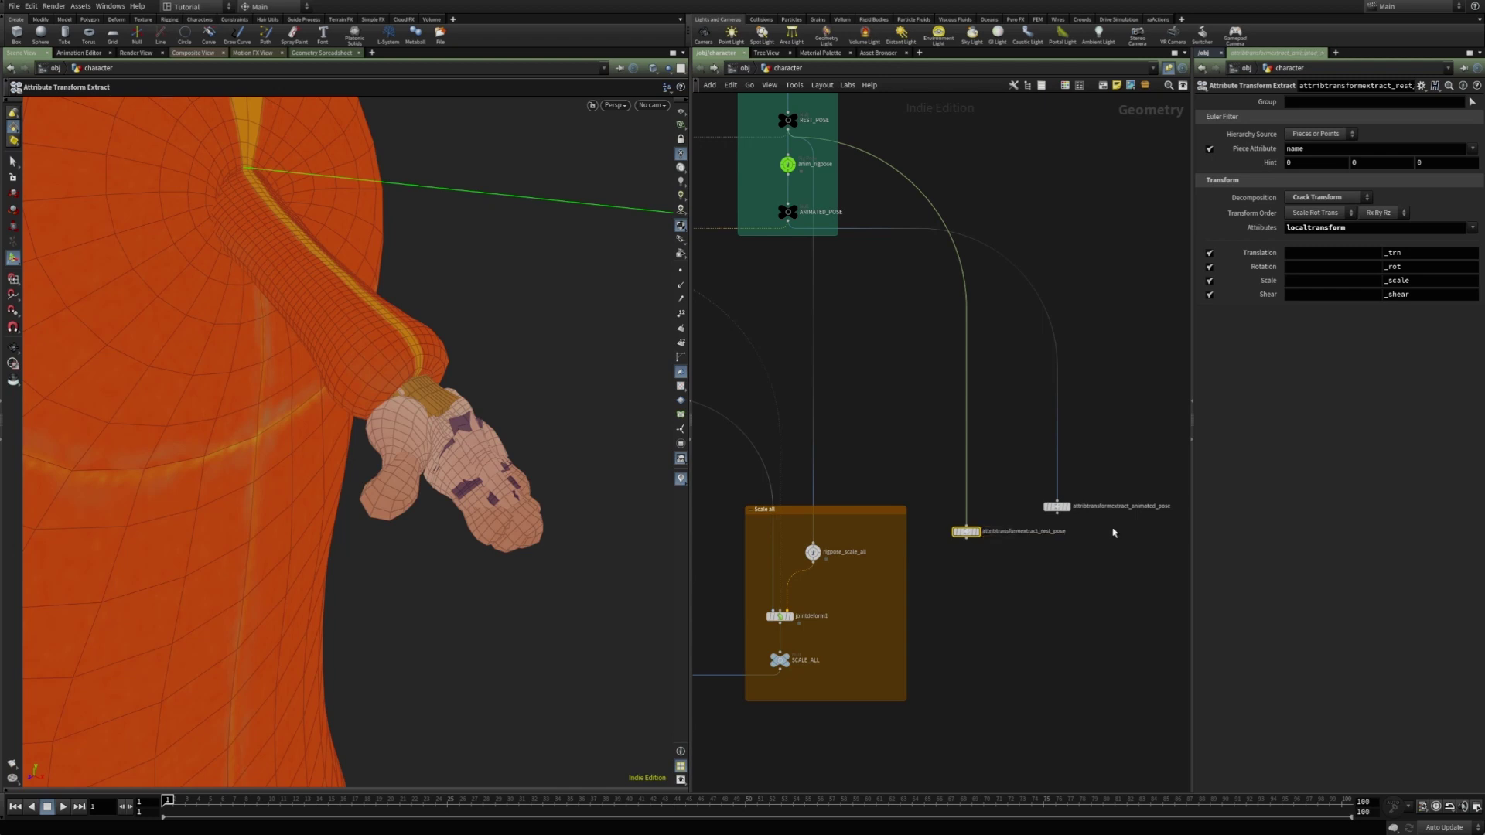
pyautogui.moveTo(1054, 504); pyautogui.dragTo(1059, 508)
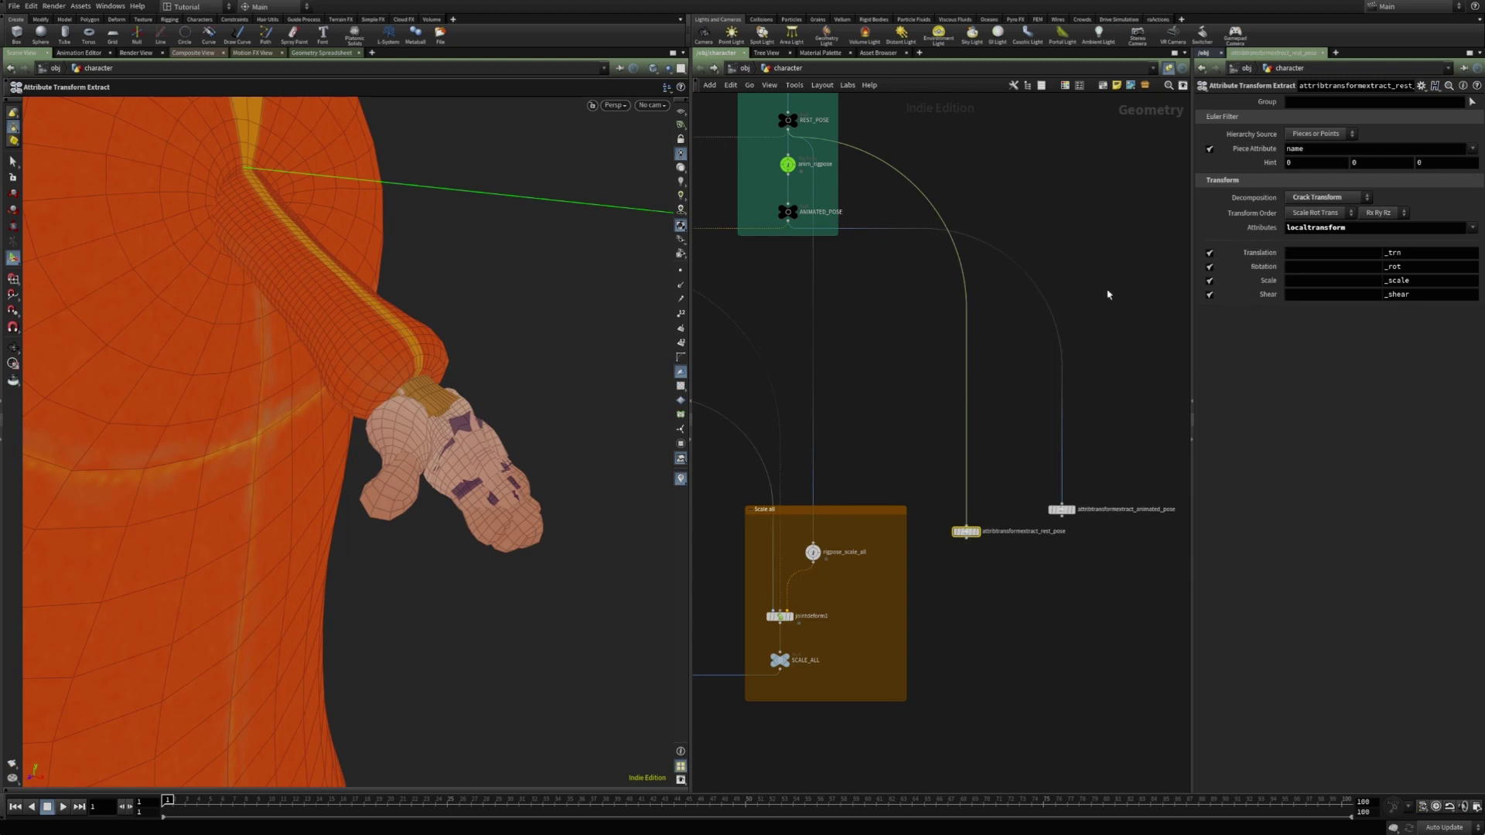
# - Add an Attribute Copy node with the rest-pose extract as first input and the animated-pose extract as second
pyautogui.scroll(2, 952, 630)
pyautogui.press('Tab')
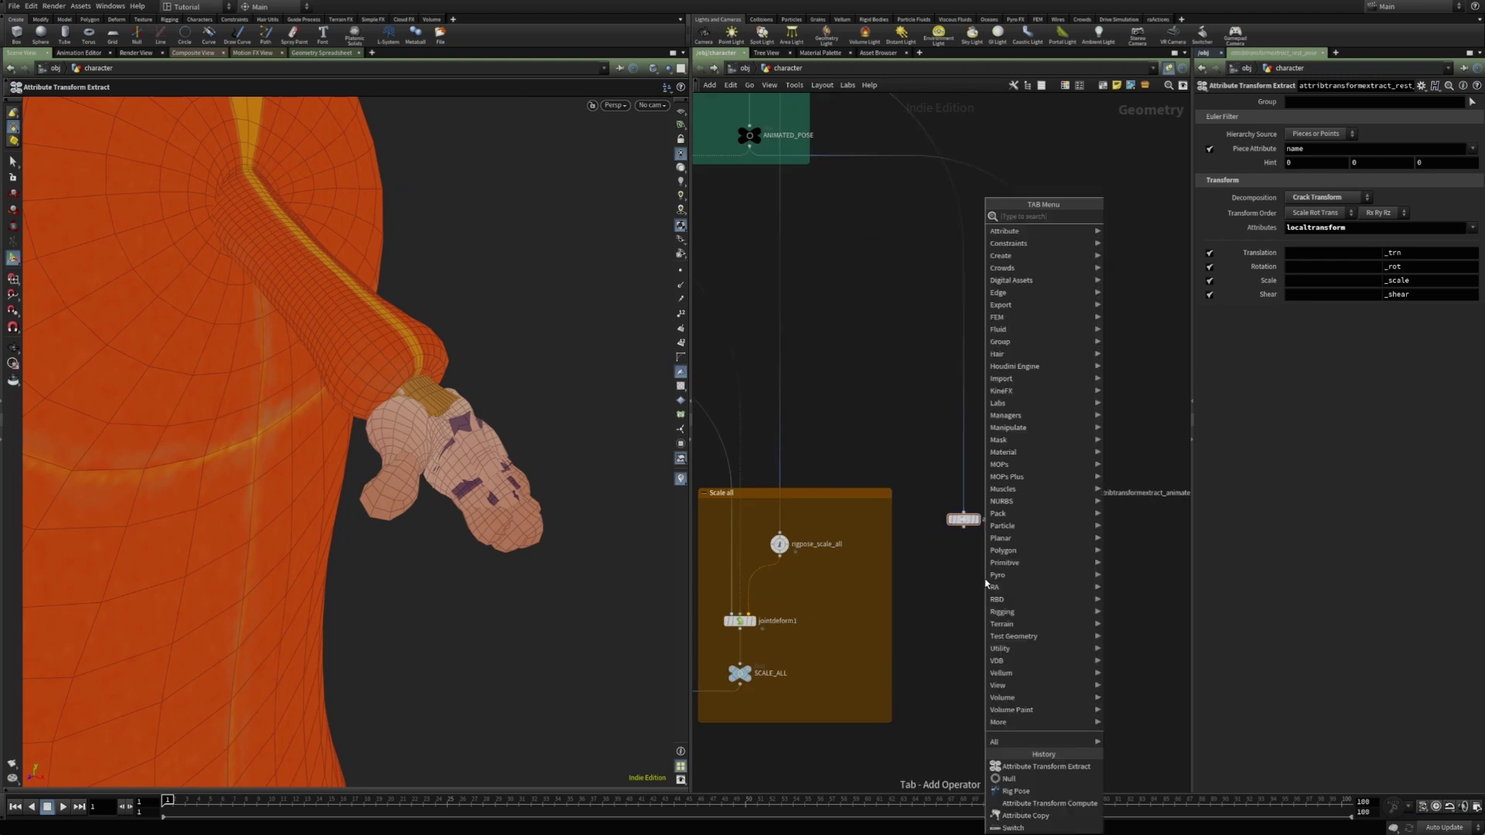
pyautogui.write('copy att')
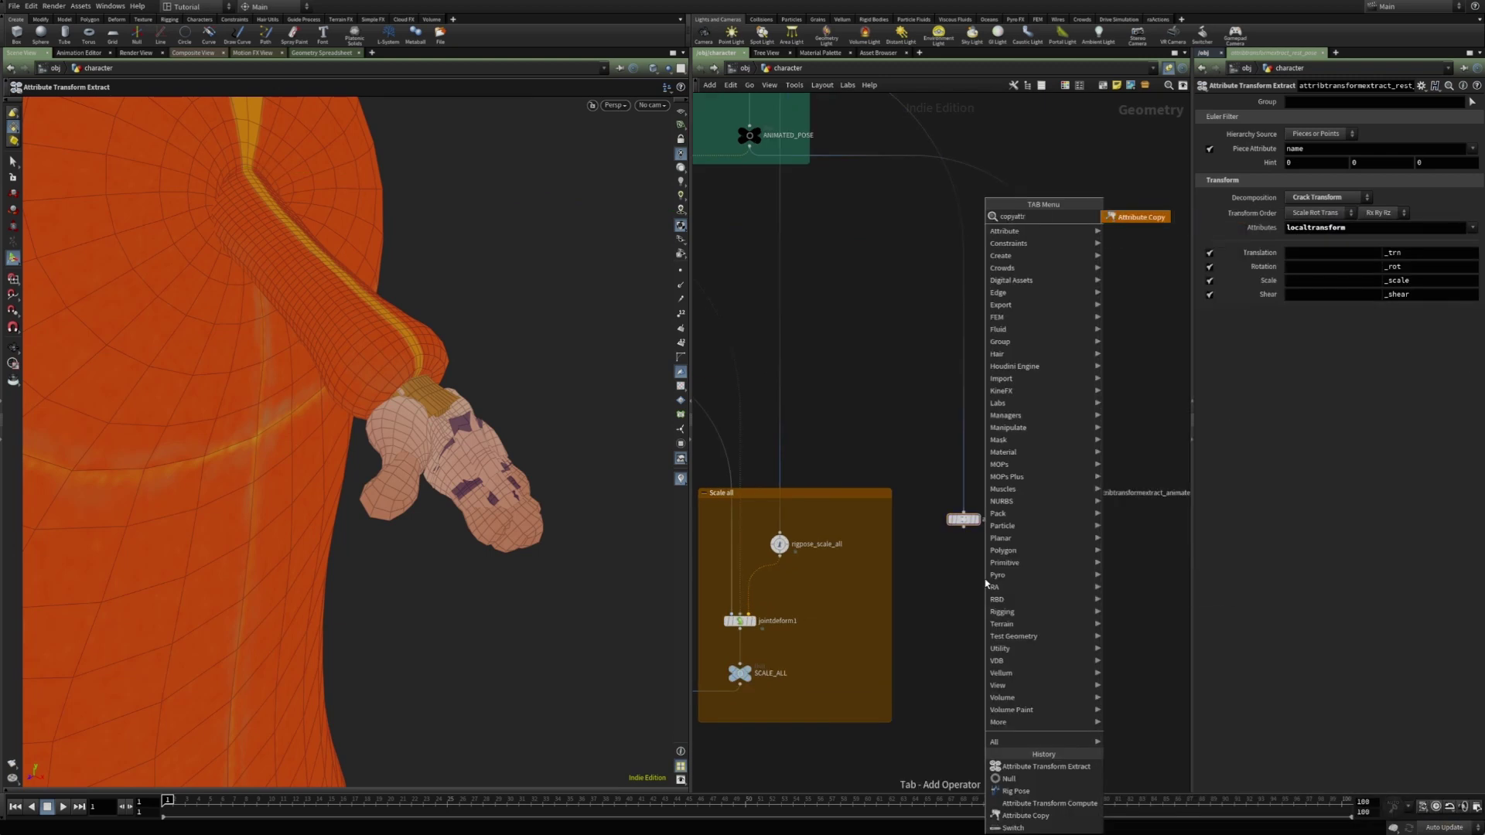
pyautogui.press('Return')
pyautogui.press('Return')
pyautogui.moveTo(978, 572); pyautogui.dragTo(1078, 499)
pyautogui.moveTo(966, 575); pyautogui.dragTo(966, 580)
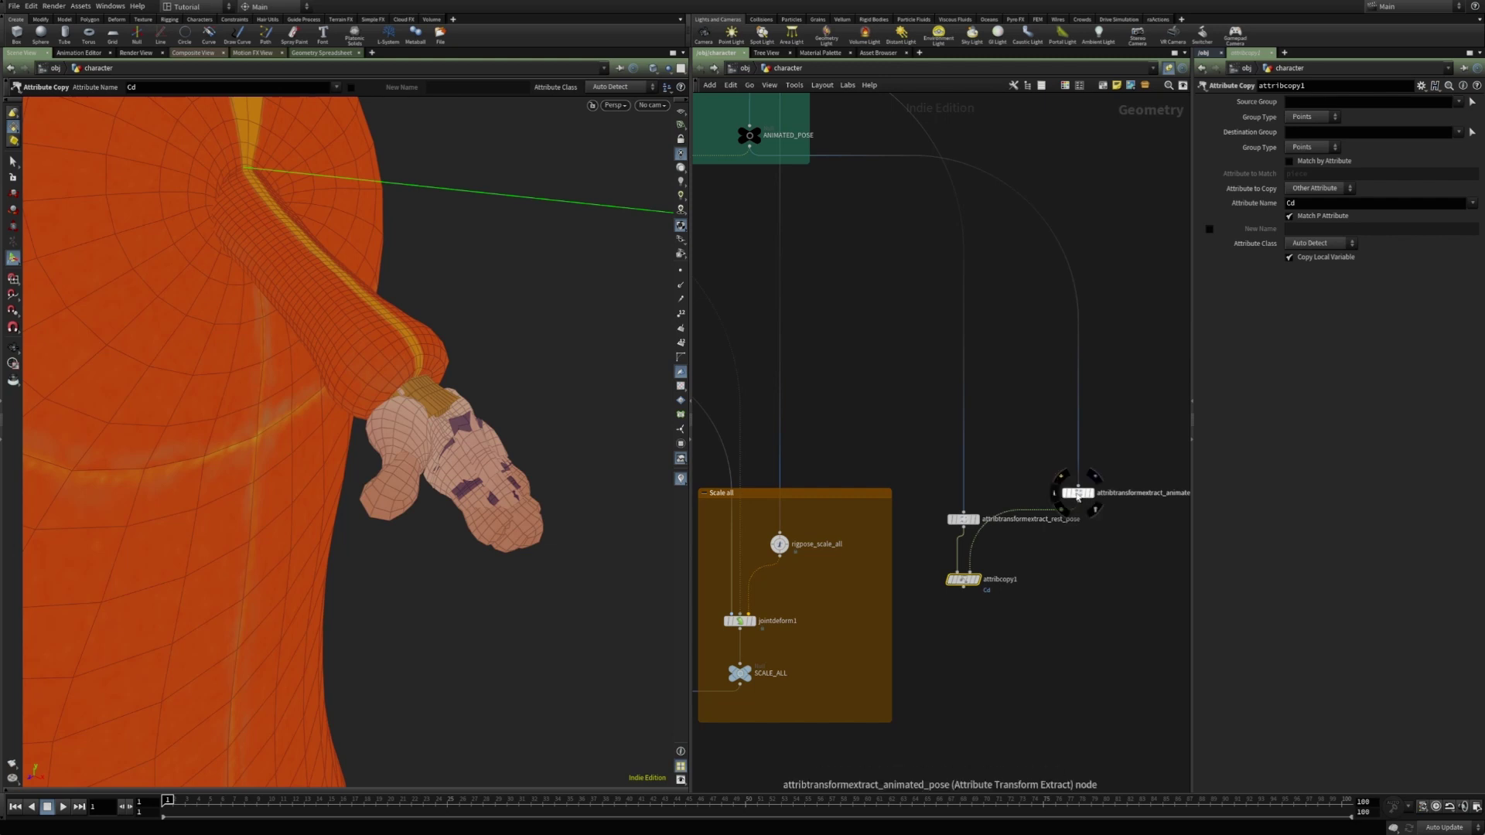
pyautogui.moveTo(1108, 524); pyautogui.dragTo(1097, 523, button='middle')
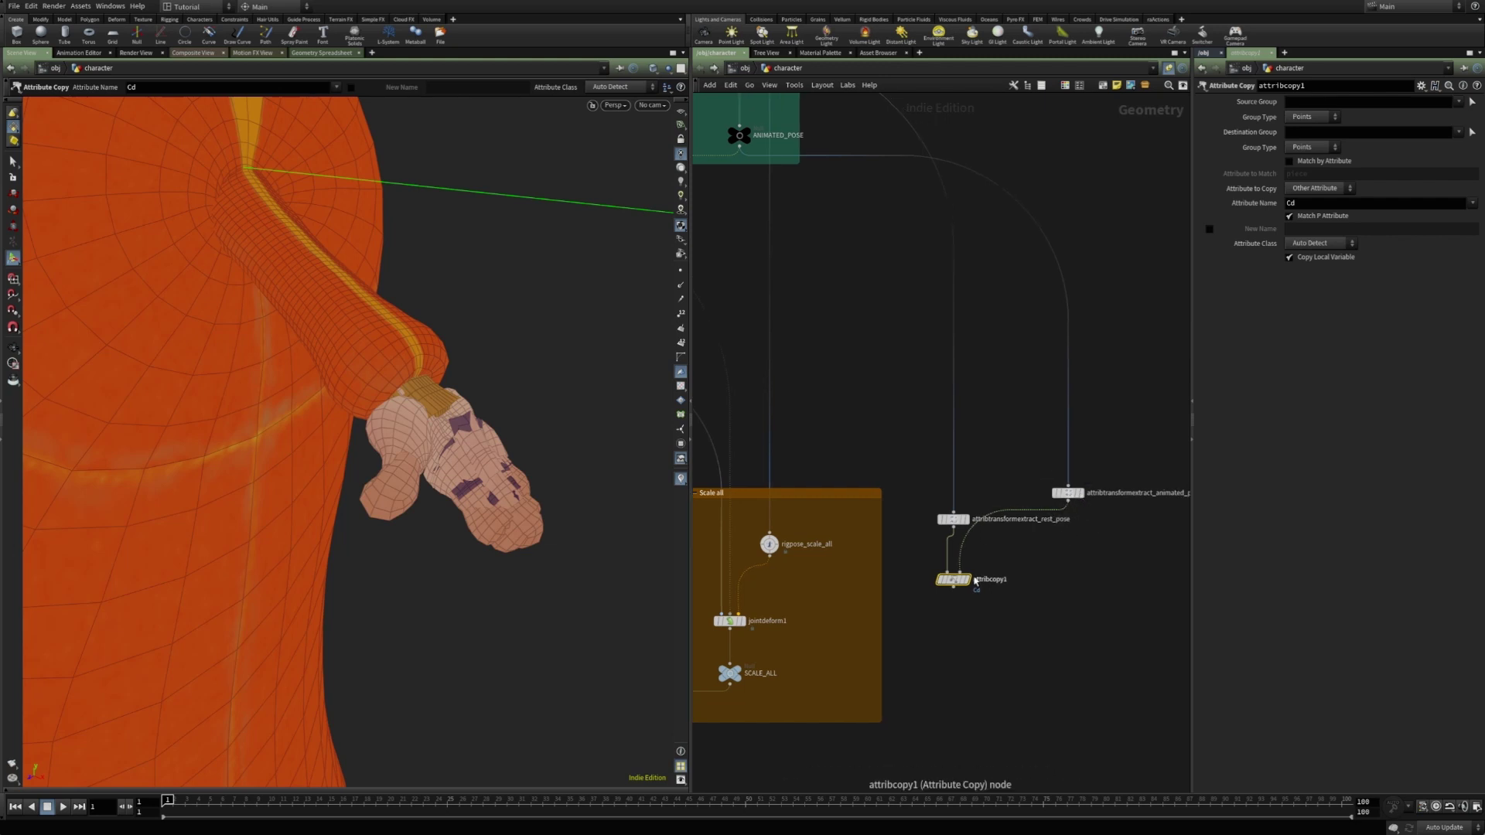
# - Set the Attribute Copy node to copy the localtransform_scale attribute instead of Cd
pyautogui.doubleClick(1305, 203)
pyautogui.press('BackSpace')
pyautogui.click(1472, 203)
pyautogui.click(1476, 303)
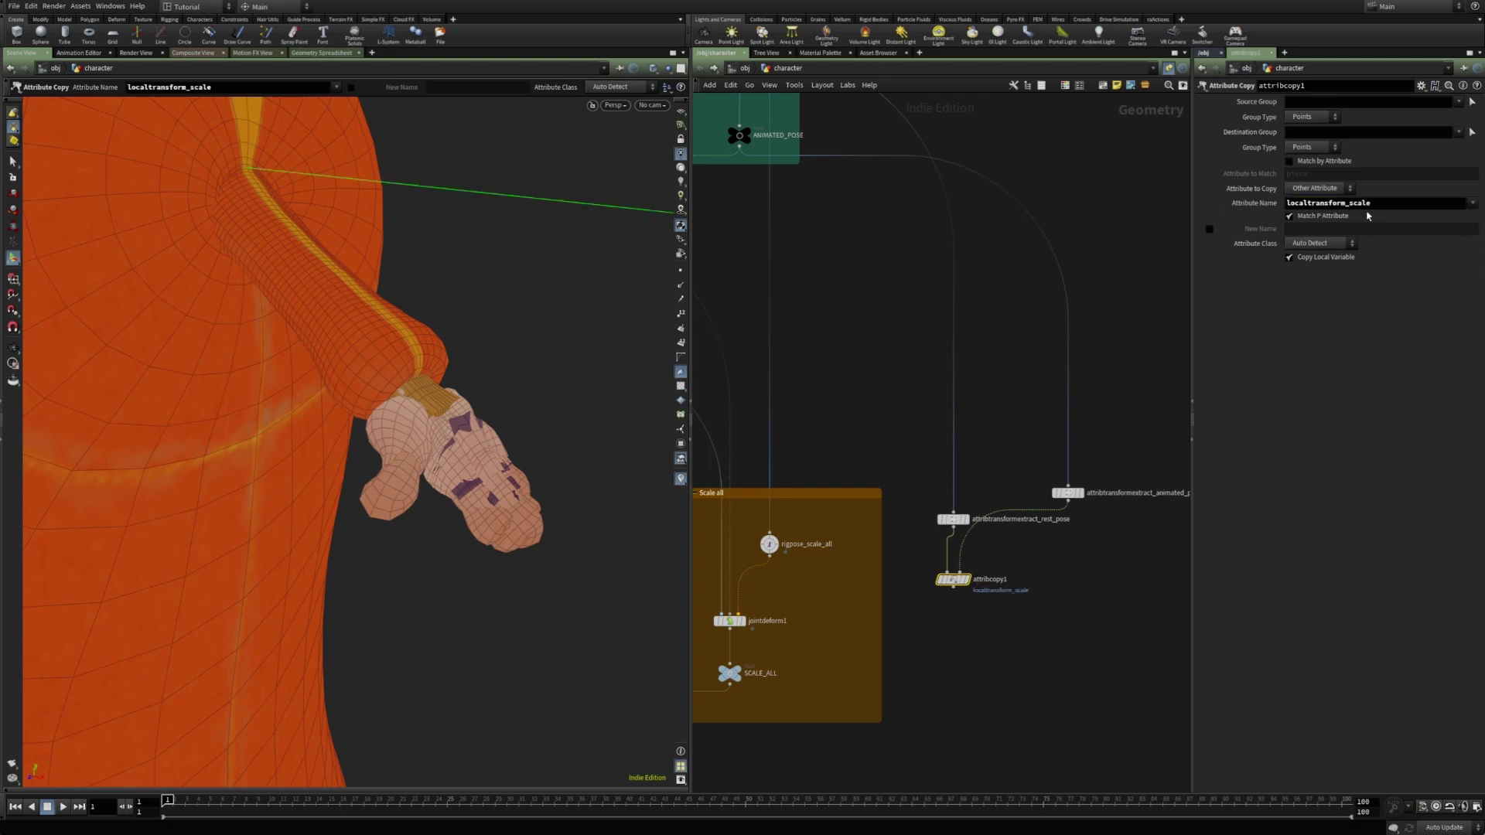
# - Rename the copy node attribcopy_localtransform_scale, display its skeleton in the viewport and align it below the extract nodes
pyautogui.doubleClick(1001, 579)
pyautogui.write('_localtransform_scale')
pyautogui.press('Return')
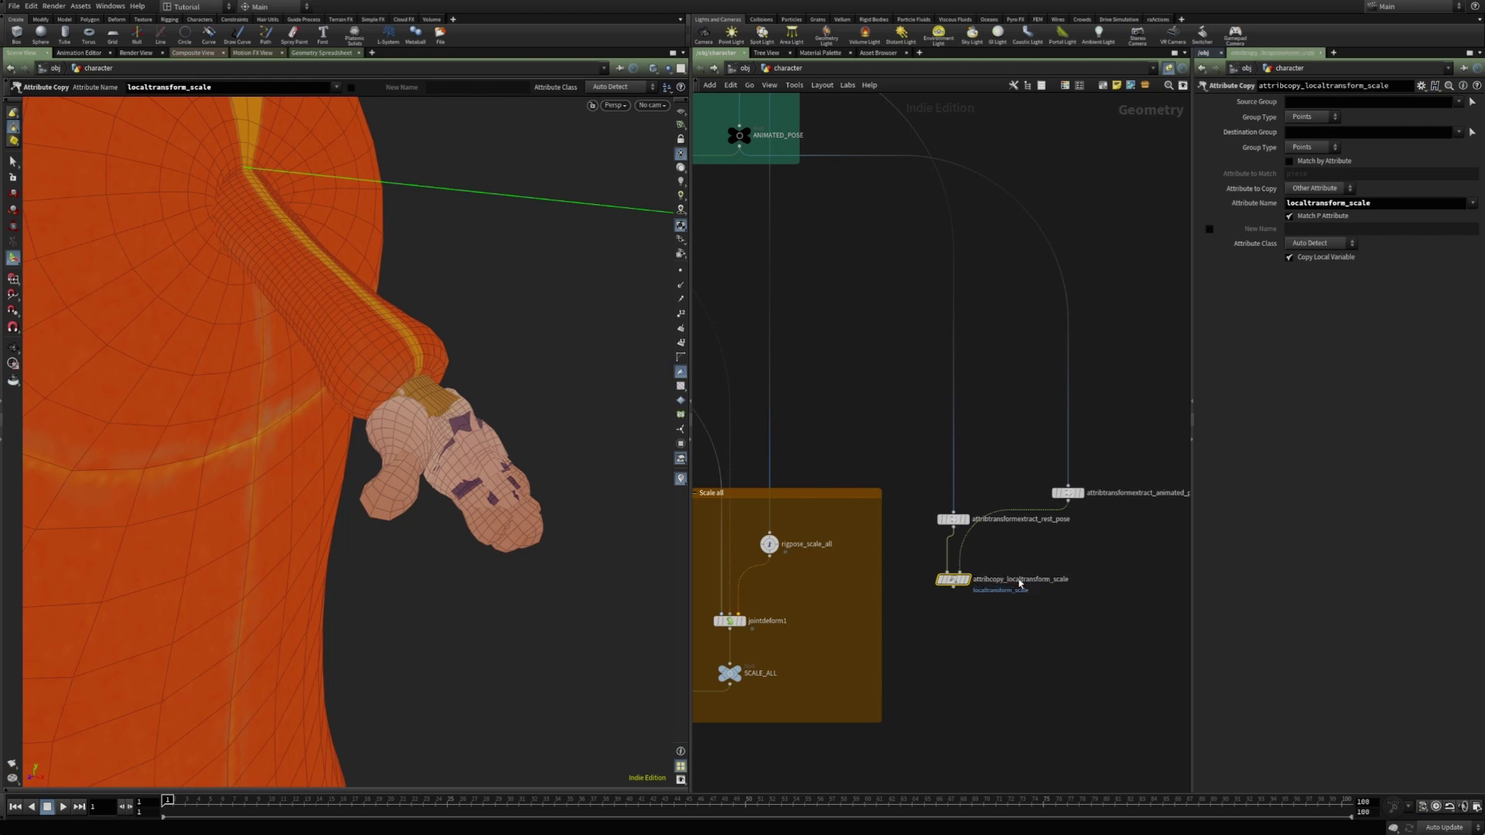
pyautogui.moveTo(472, 333)
pyautogui.keyDown('alt'); pyautogui.mouseDown(button='right')
pyautogui.moveTo(368, 327)
pyautogui.moveTo(337, 348)
pyautogui.moveTo(436, 369)
pyautogui.mouseUp(button='right'); pyautogui.keyUp('alt')
pyautogui.moveTo(436, 369); pyautogui.dragTo(488, 415)
pyautogui.press('Return')
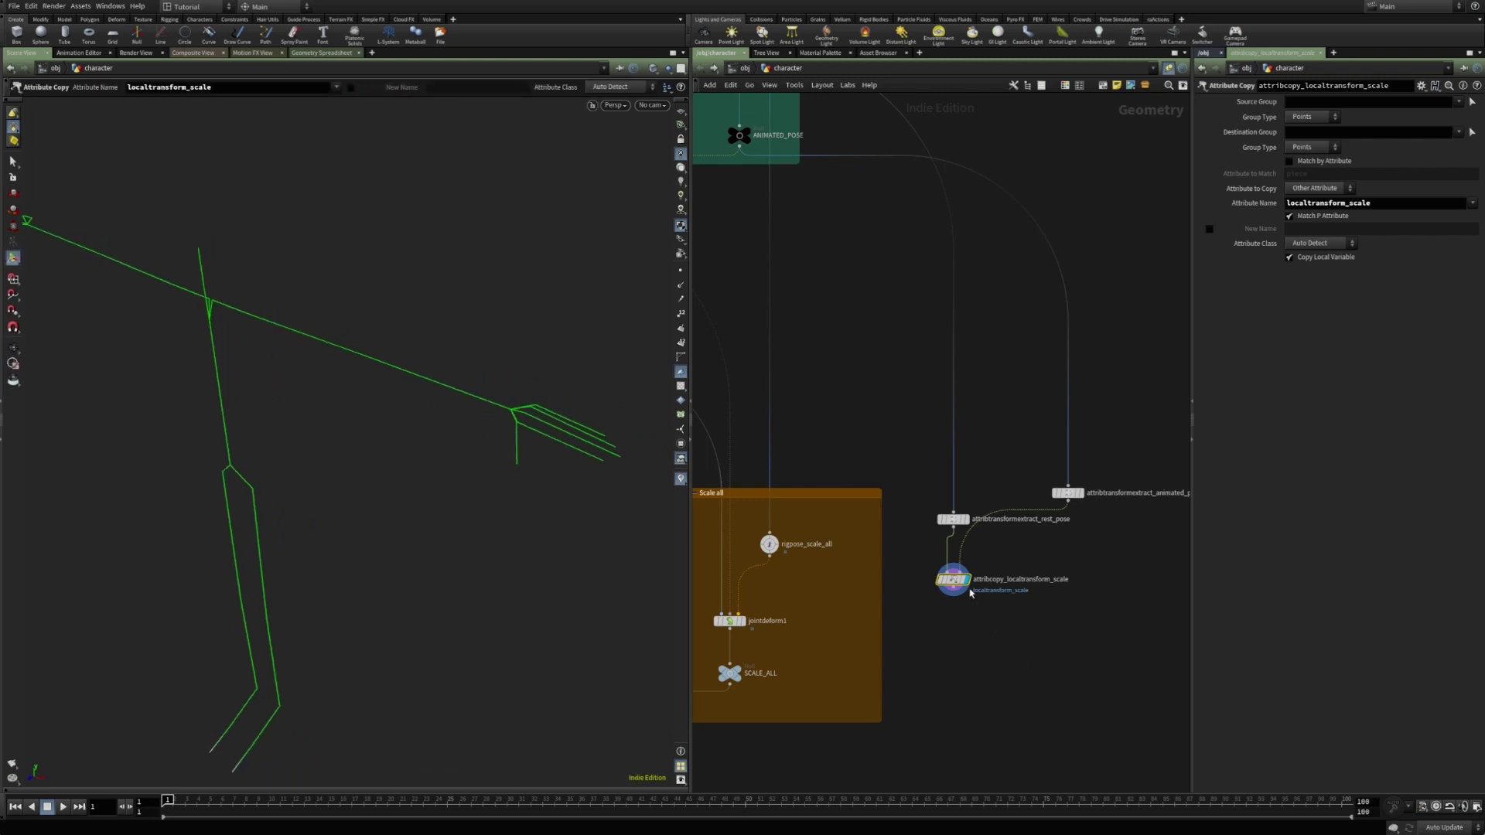
pyautogui.moveTo(953, 579); pyautogui.dragTo(966, 576)
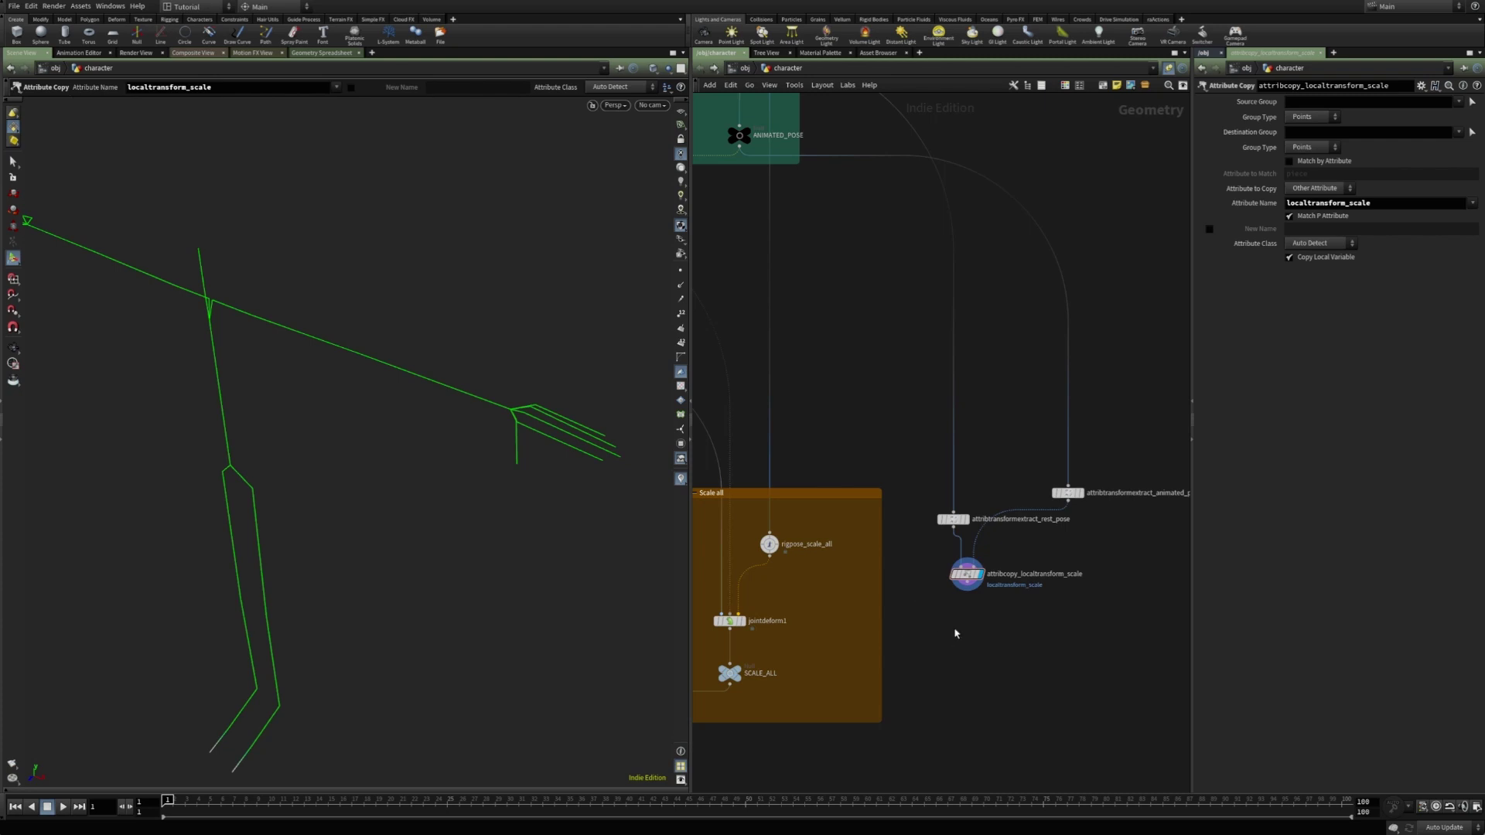
# - Add an Attribute Transform Compute node below attribcopy_localtransform_scale, connect it and display it
pyautogui.press('Tab')
pyautogui.write('attra')
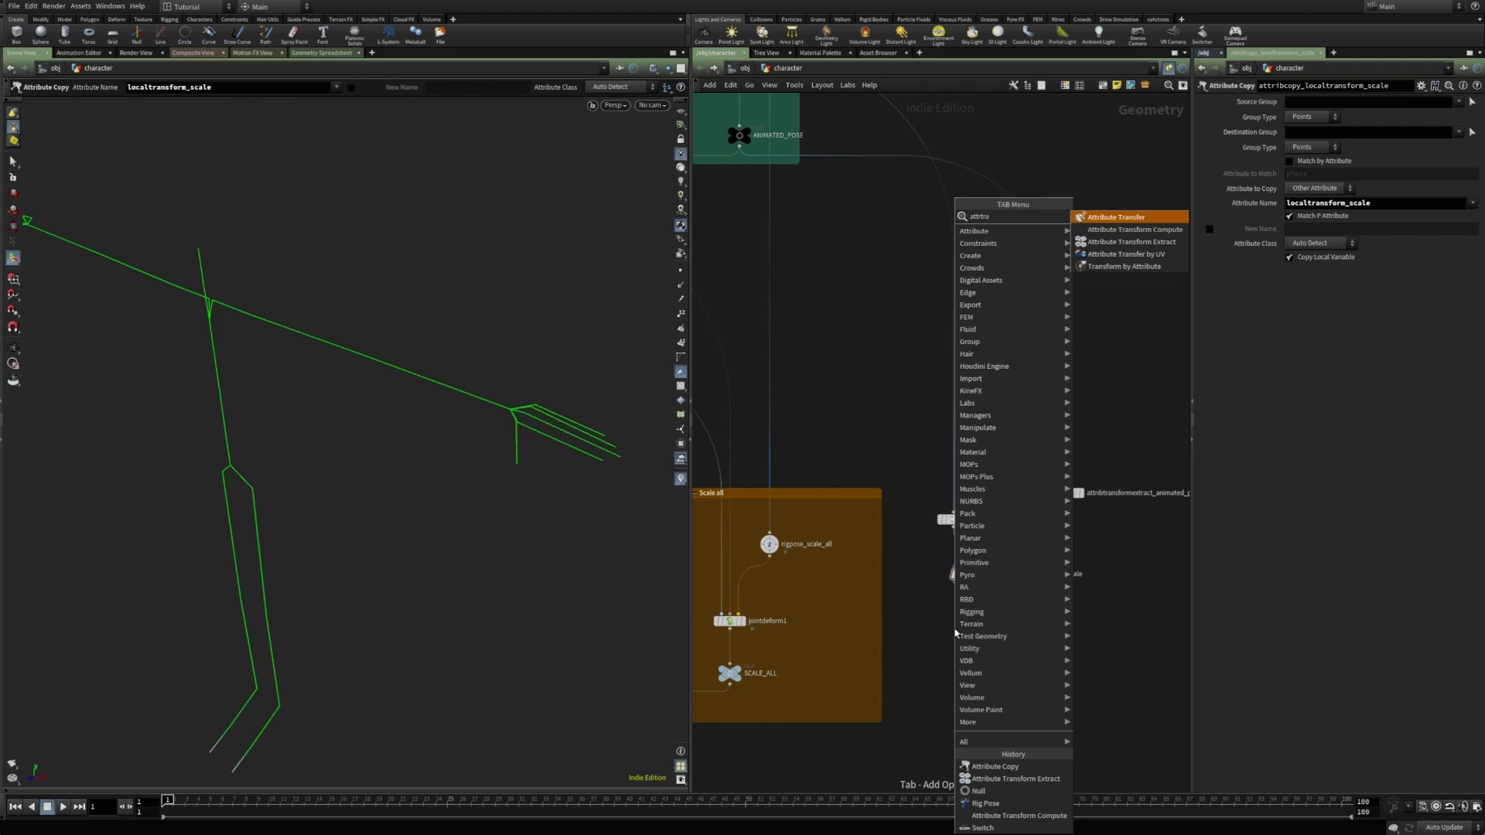
pyautogui.press('Down')
pyautogui.press('Return')
pyautogui.click(956, 631)
pyautogui.moveTo(956, 630); pyautogui.dragTo(971, 623)
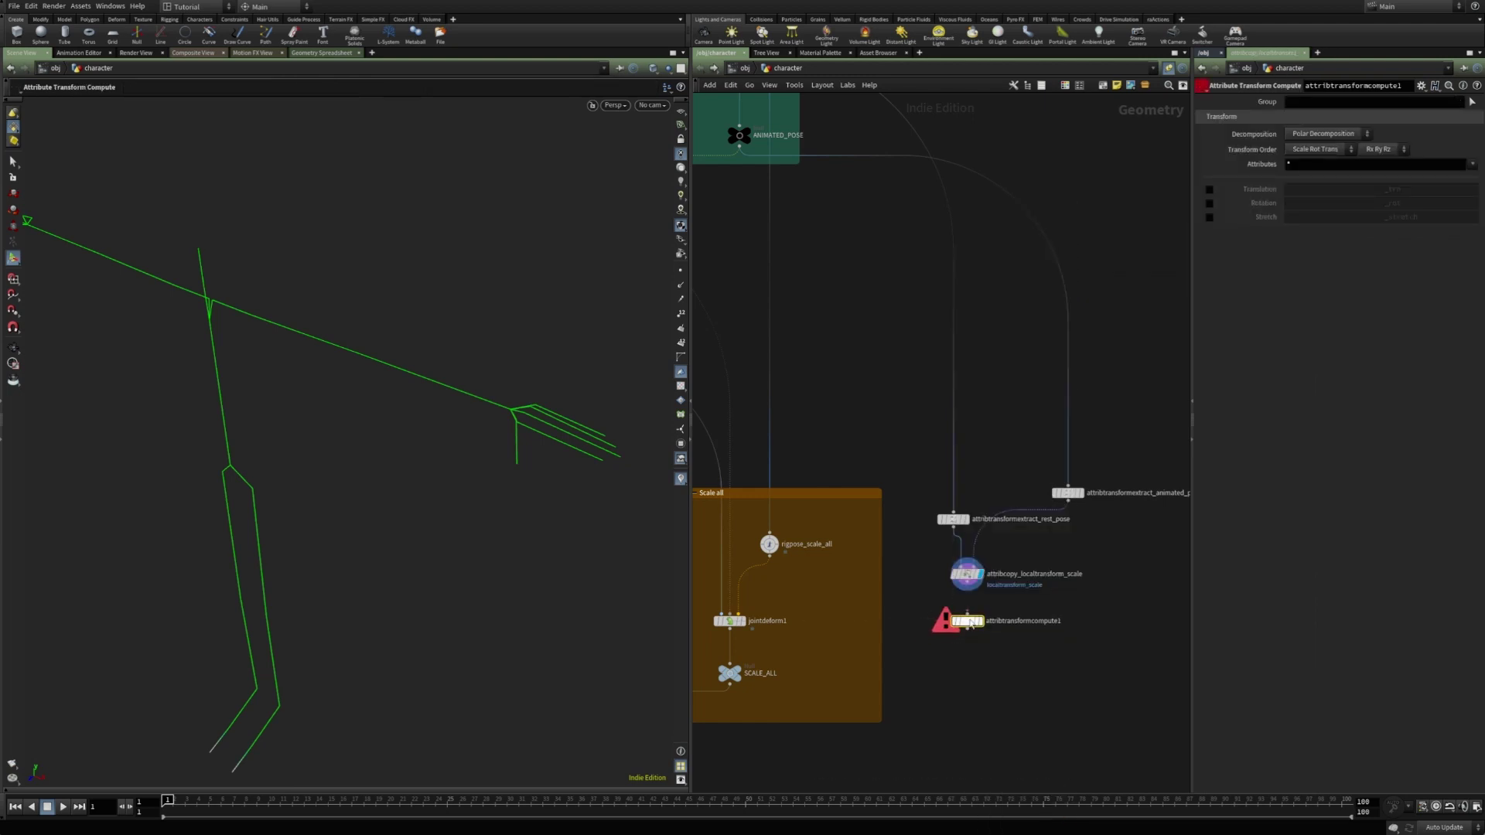
pyautogui.click(972, 623)
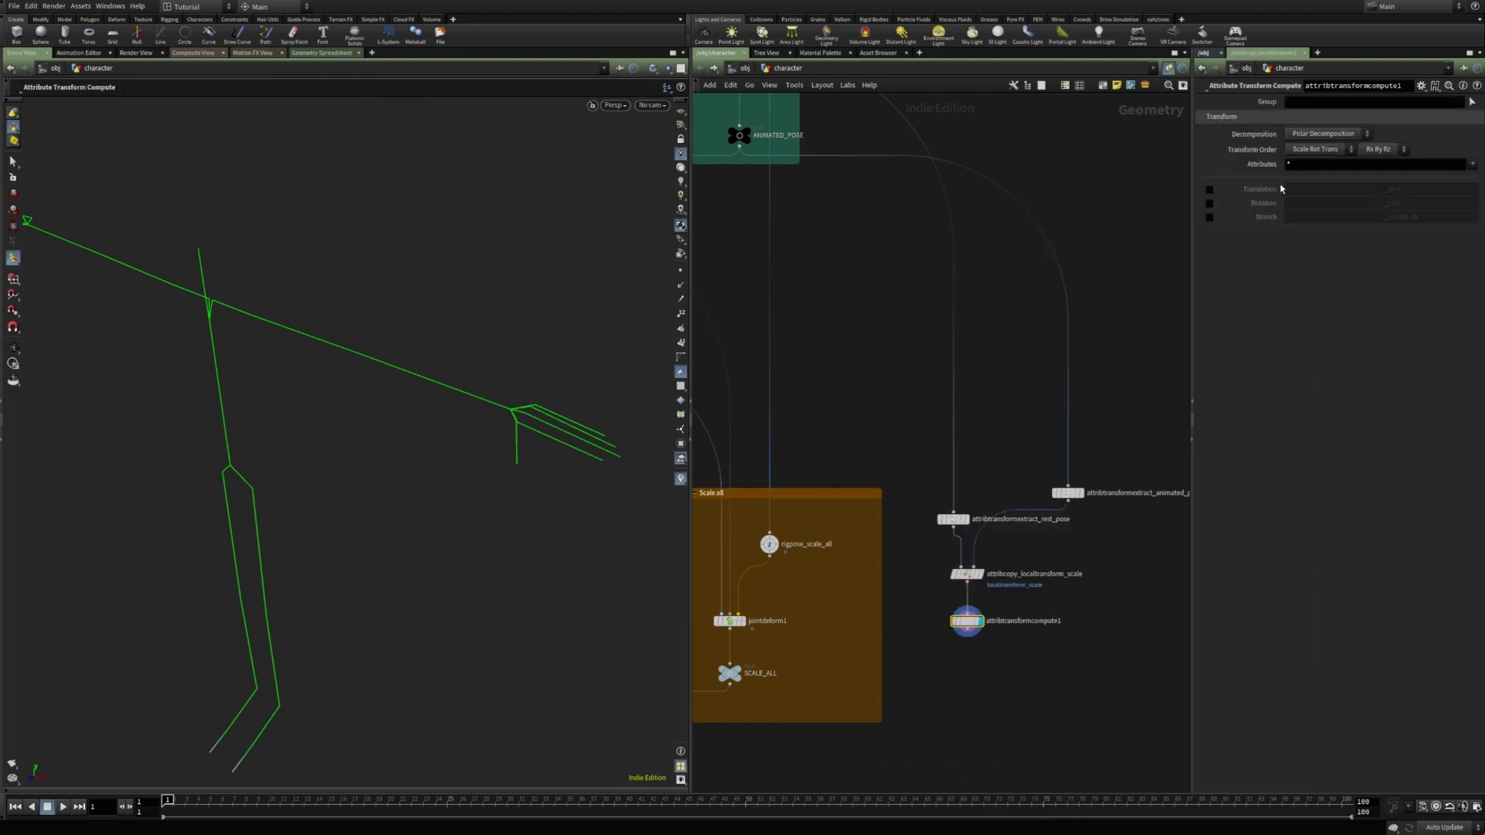
# - Set the Attribute Transform Compute decomposition to Crack Transform and enable Translation, Rotation, Scale and Shear
pyautogui.click(1310, 136)
pyautogui.click(1315, 158)
pyautogui.click(1209, 189)
pyautogui.click(1209, 204)
pyautogui.click(1209, 217)
pyautogui.click(1209, 232)
# - Replace the wildcard in the Attribute Transform Compute node's attributes with localtransform only
pyautogui.click(1475, 164)
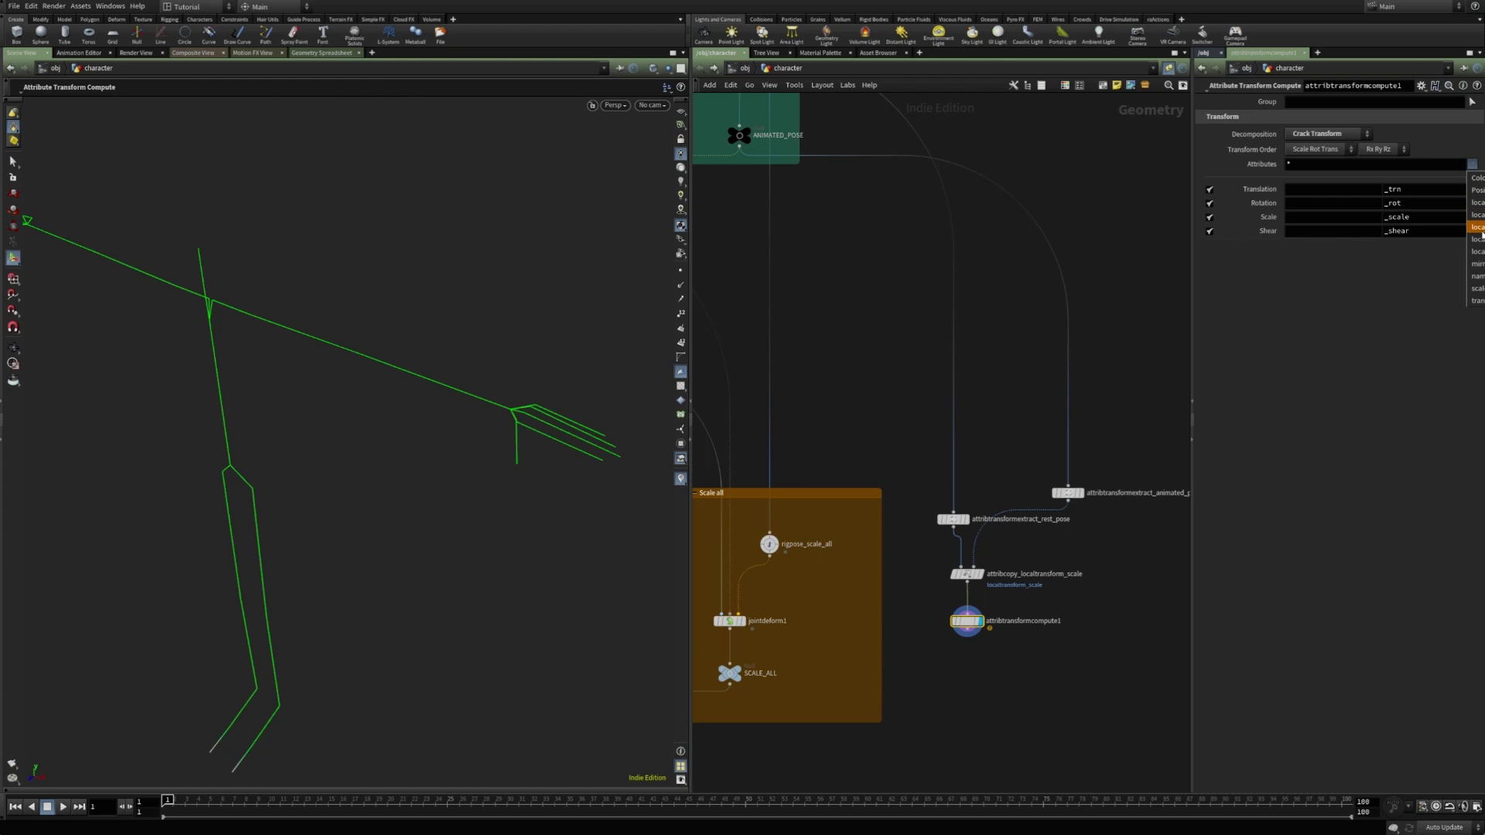
pyautogui.click(1474, 202)
pyautogui.moveTo(1295, 163); pyautogui.dragTo(1215, 165)
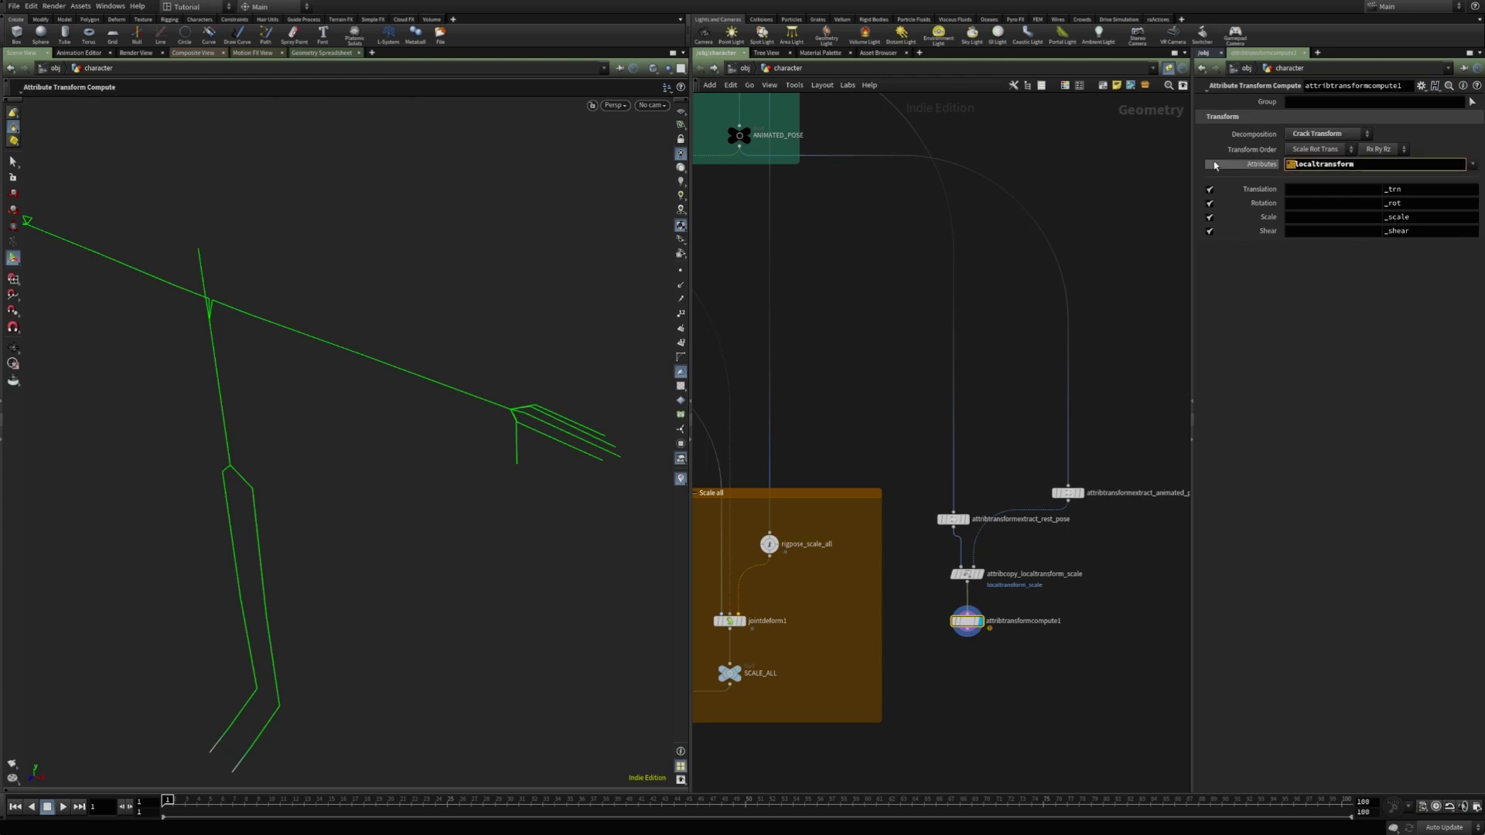
pyautogui.press('BackSpace')
pyautogui.press('Return')
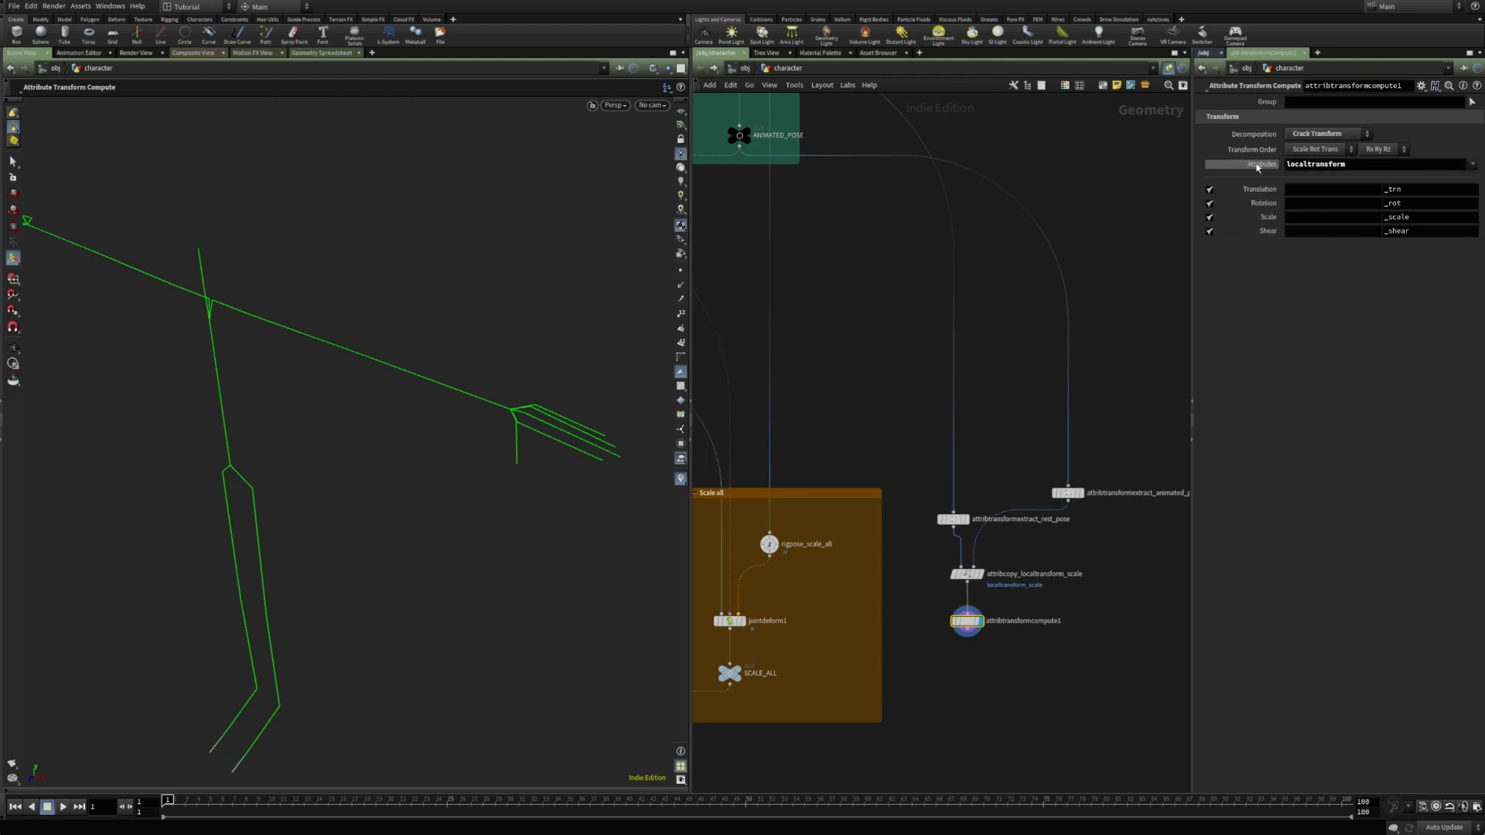
# - Add a Compute Transform node fed from attribtransformcompute1 and line it up below that node
pyautogui.press('Escape')
pyautogui.moveTo(338, 398); pyautogui.dragTo(397, 346)
pyautogui.press('Return')
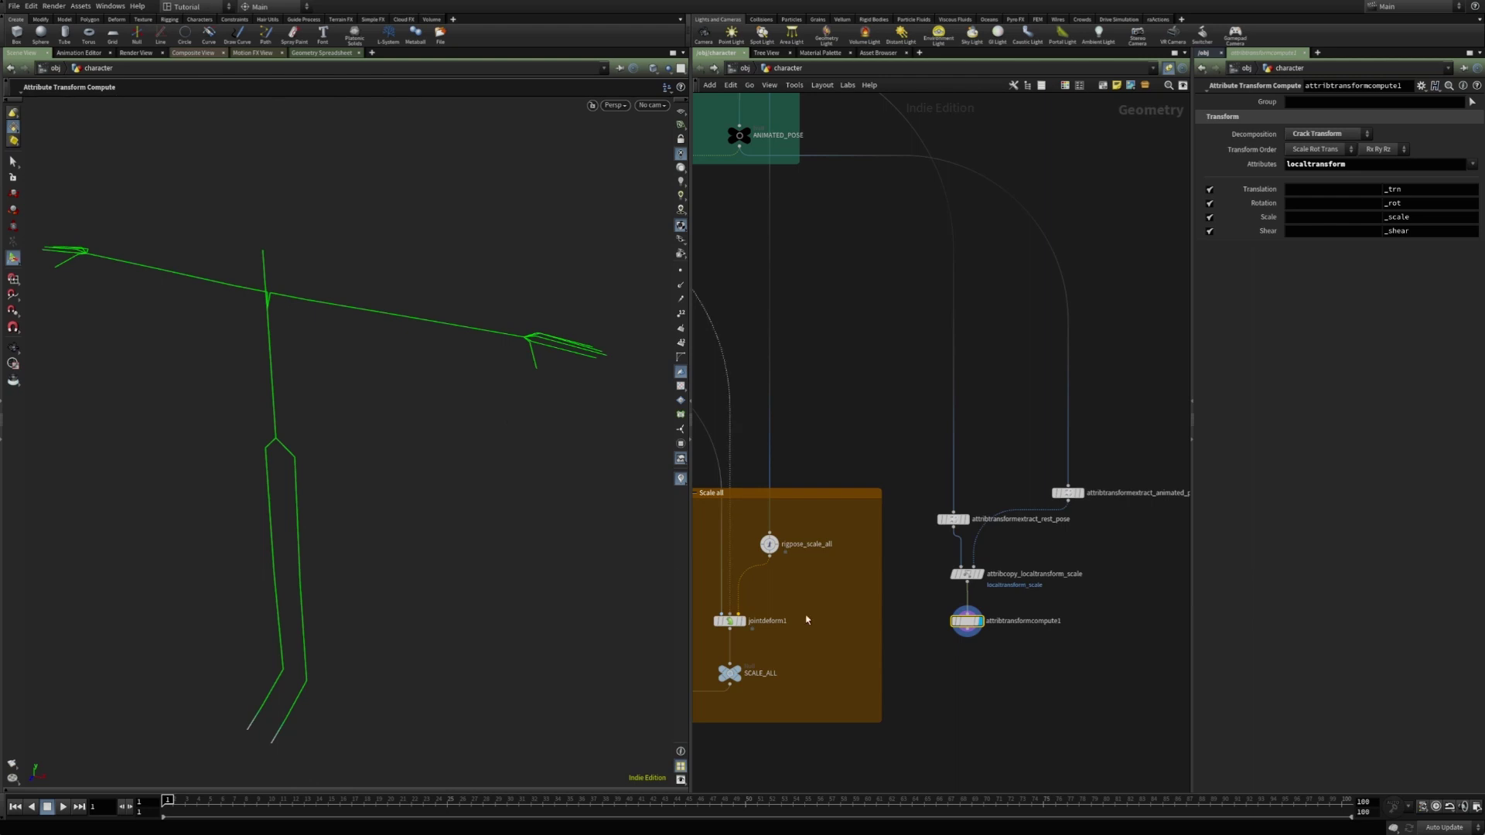
pyautogui.moveTo(969, 624); pyautogui.dragTo(969, 615)
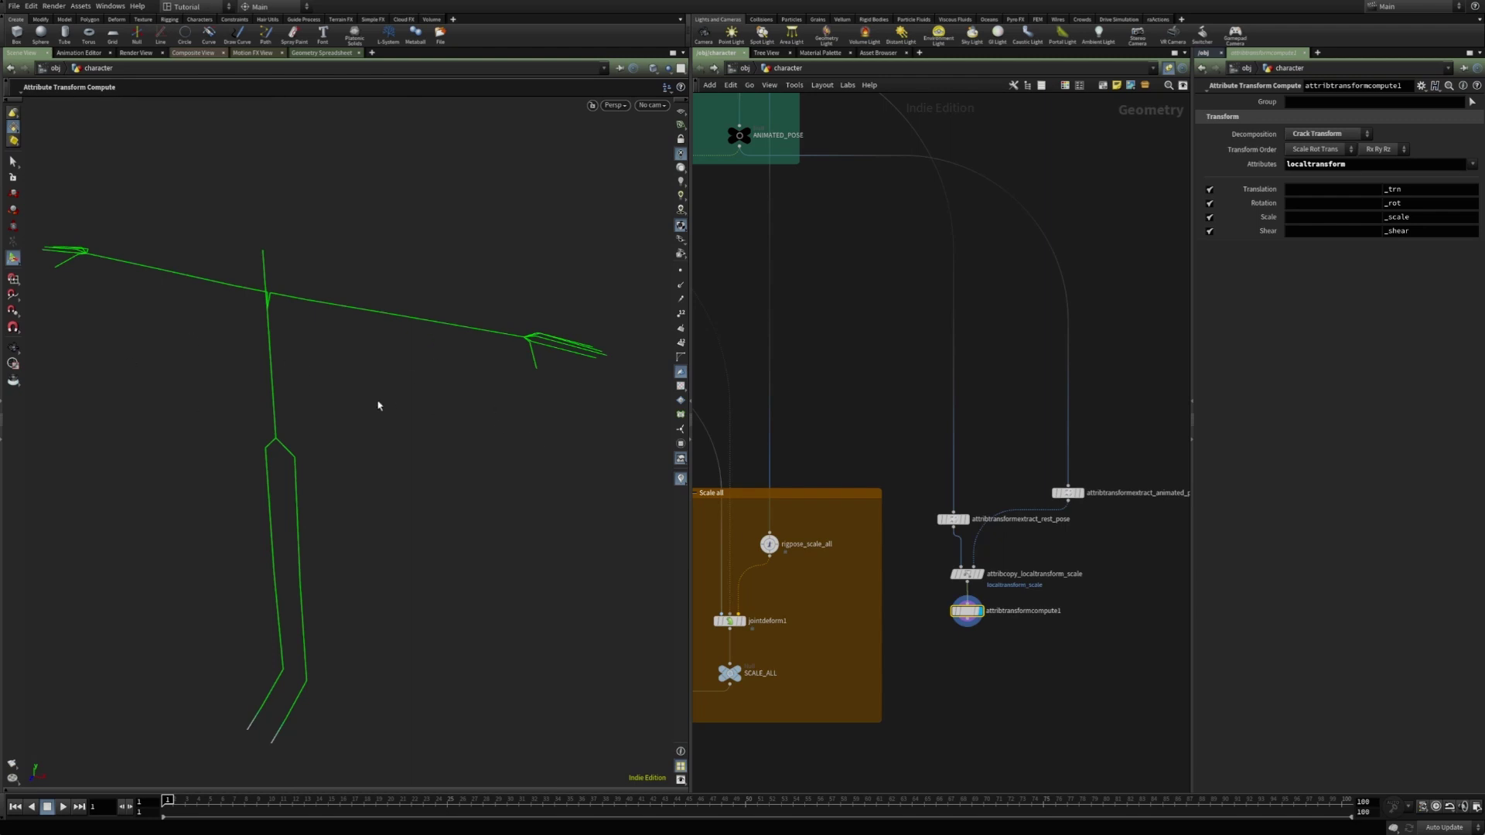
pyautogui.press('Tab')
pyautogui.write('compute')
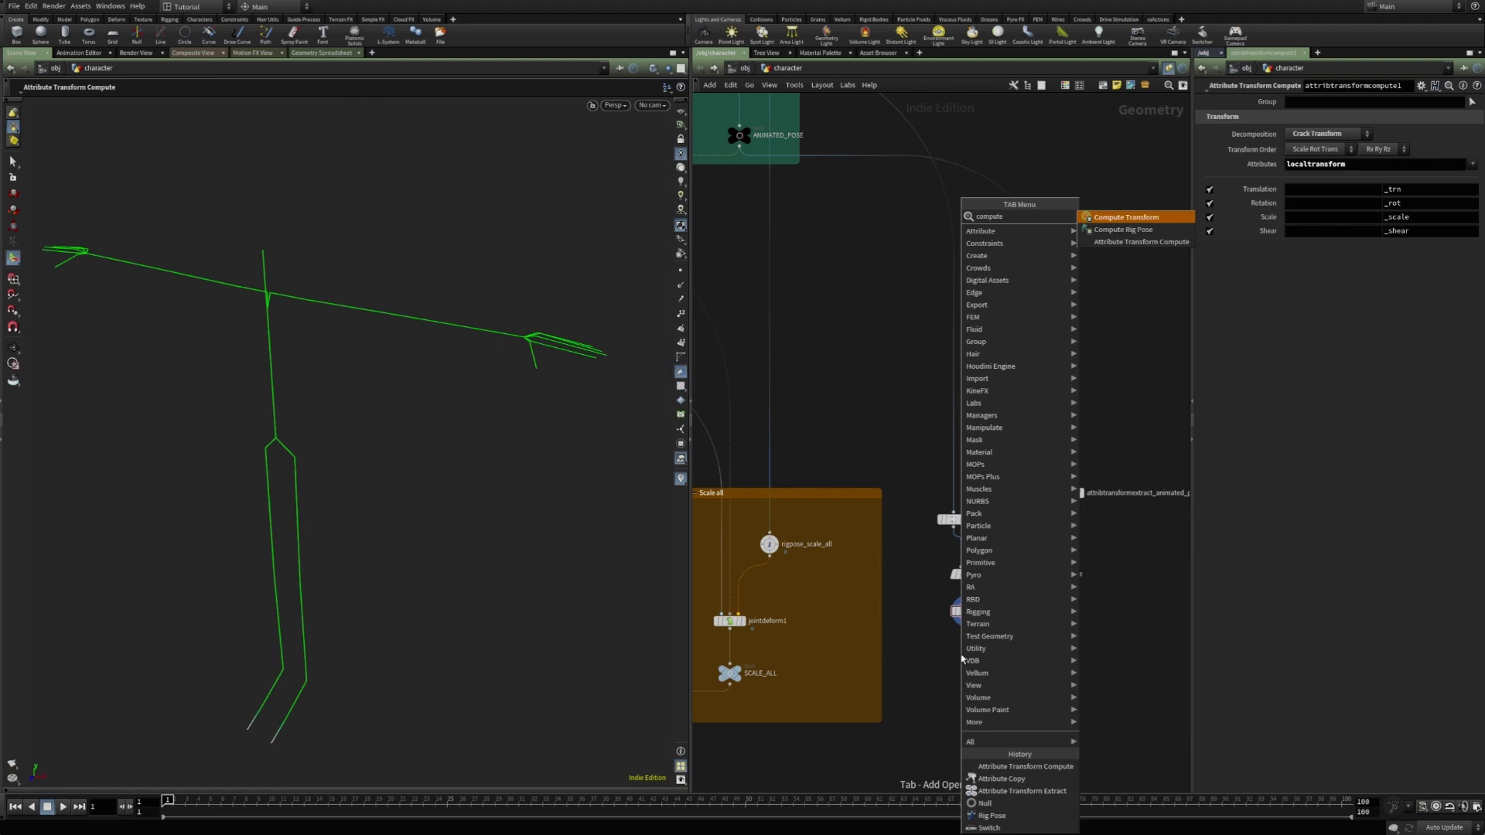
pyautogui.press('Return')
pyautogui.moveTo(961, 658); pyautogui.dragTo(968, 648)
pyautogui.click(967, 638)
pyautogui.click(966, 620)
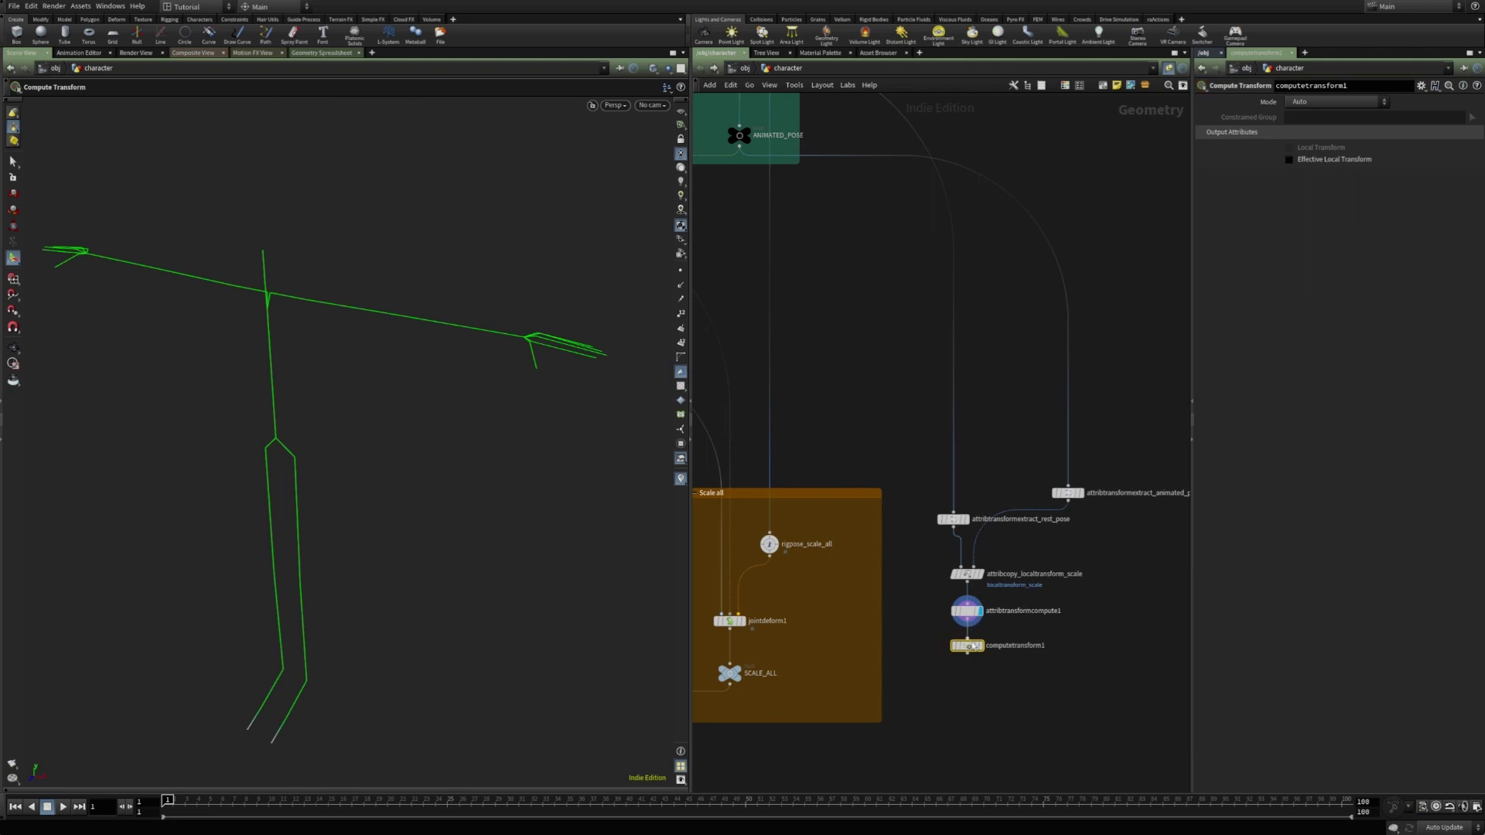
# - Display the Compute Transform node, set its mode to Compute World from Local and inspect the skeleton
pyautogui.click(978, 646)
pyautogui.click(1320, 107)
pyautogui.click(1327, 116)
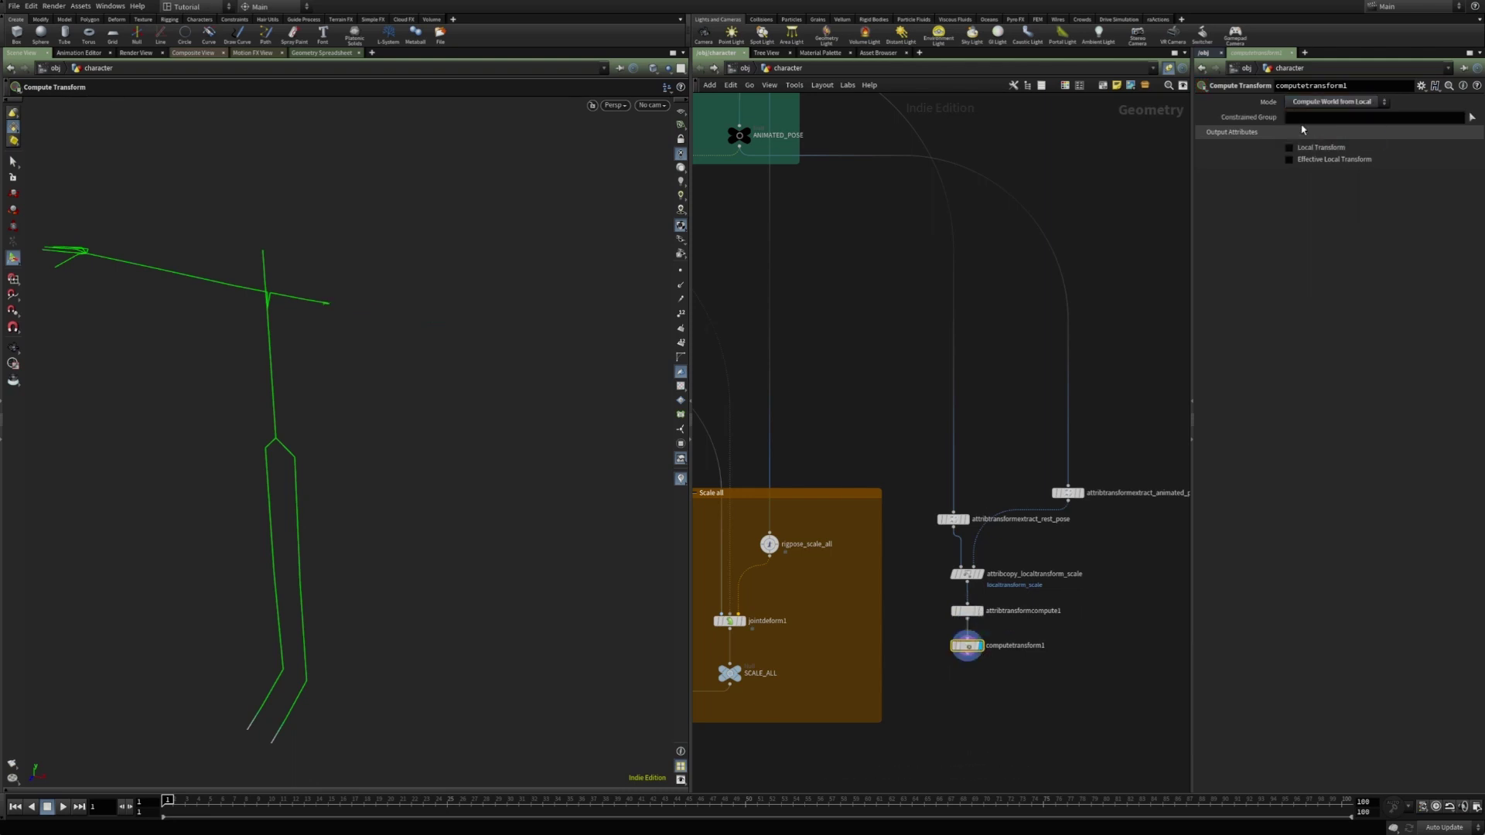
pyautogui.keyDown('alt'); pyautogui.moveTo(304, 319); pyautogui.dragTo(434, 285); pyautogui.keyUp('alt')
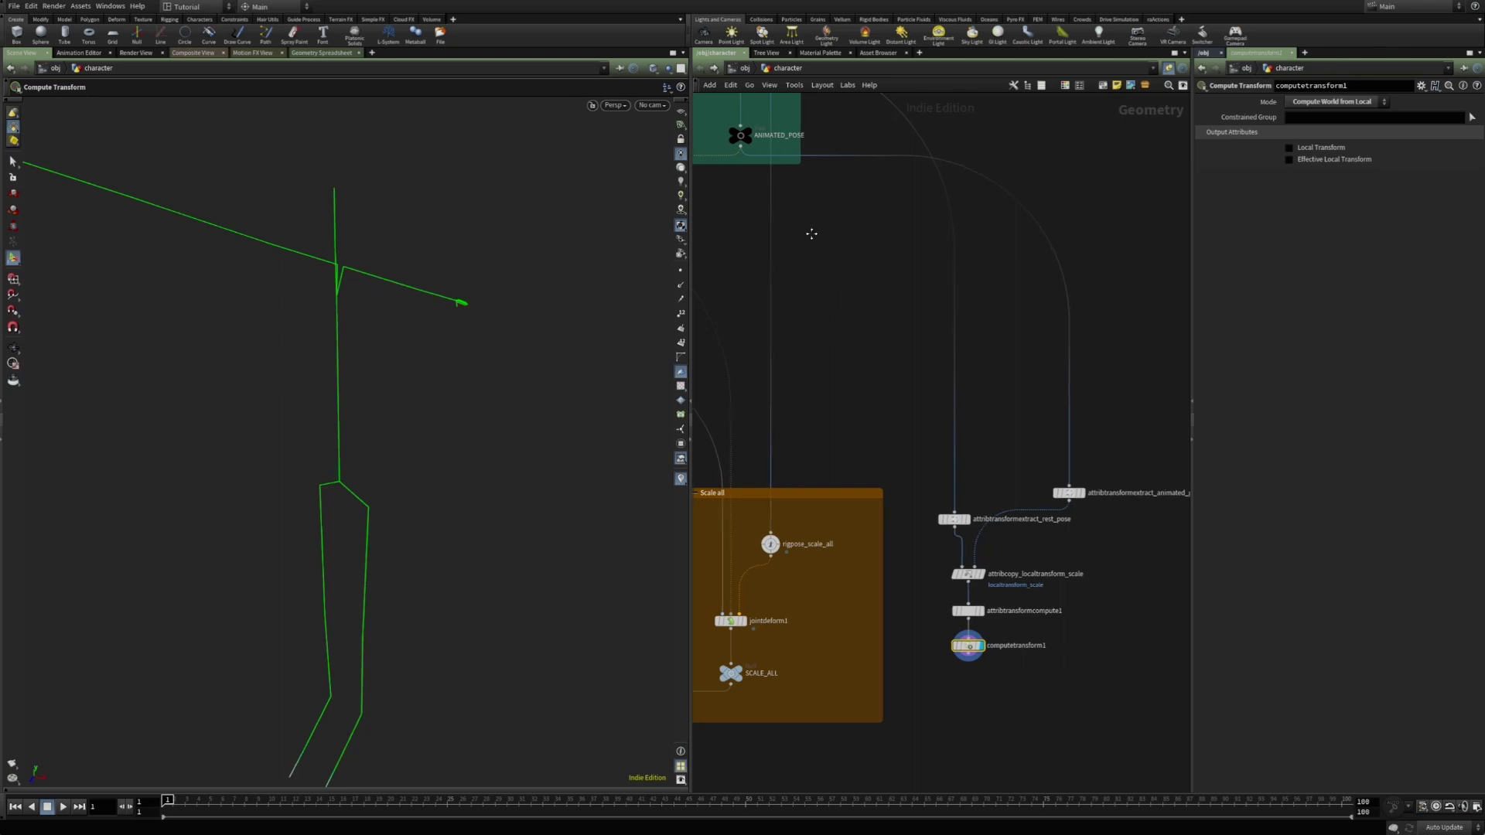
# - Display ANIMATED_POSE and use anim_rigpose to rotate the spine7 joint about 10.5° and the L_leg_knee joint about 39° around X
pyautogui.moveTo(805, 217); pyautogui.dragTo(853, 254, button='middle')
pyautogui.scroll(-1, 854, 253)
pyautogui.click(810, 188)
pyautogui.click(811, 190)
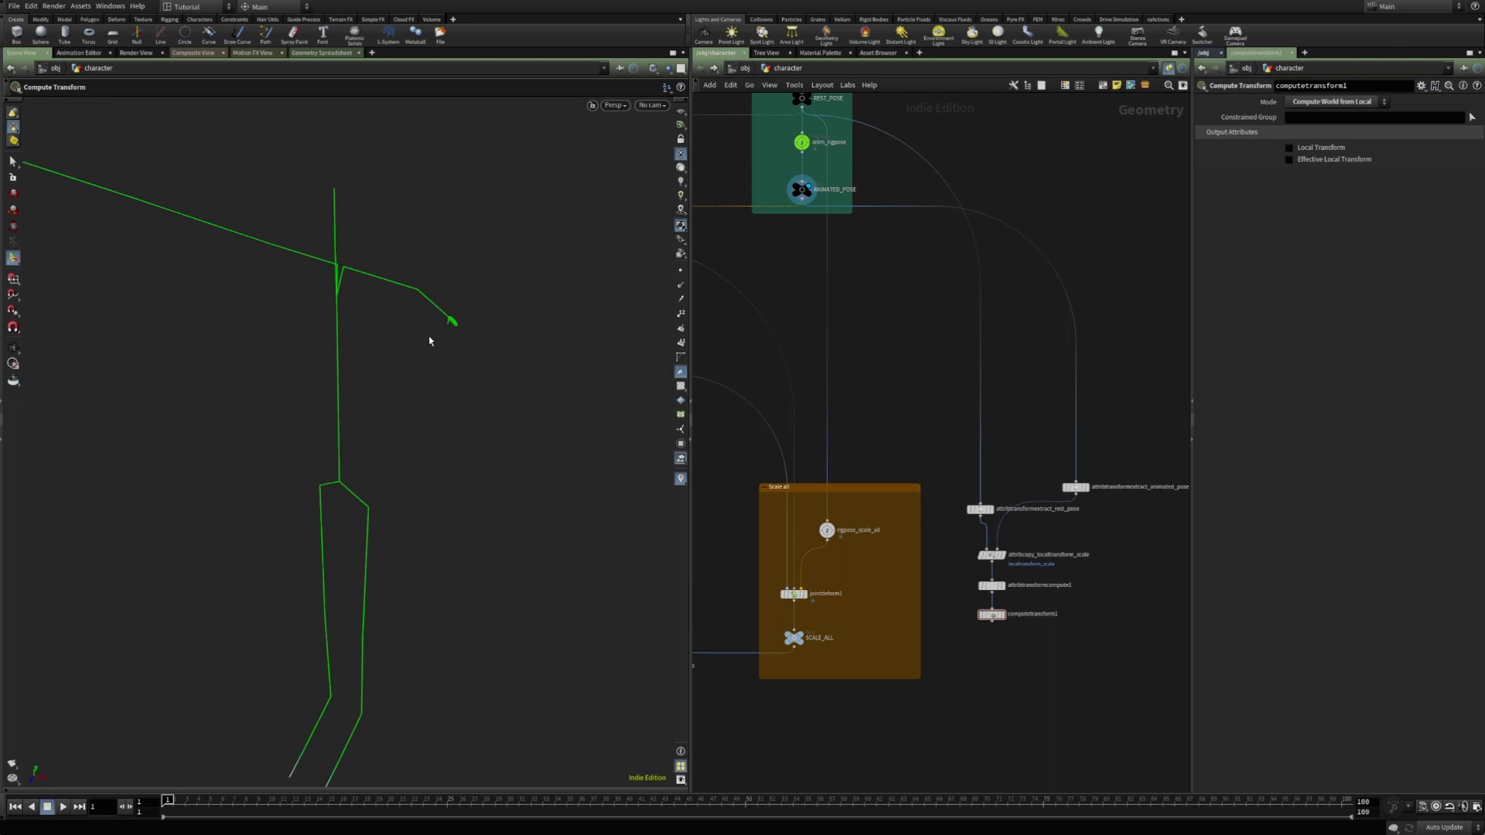
pyautogui.moveTo(882, 273); pyautogui.dragTo(881, 311, button='middle')
pyautogui.click(800, 180)
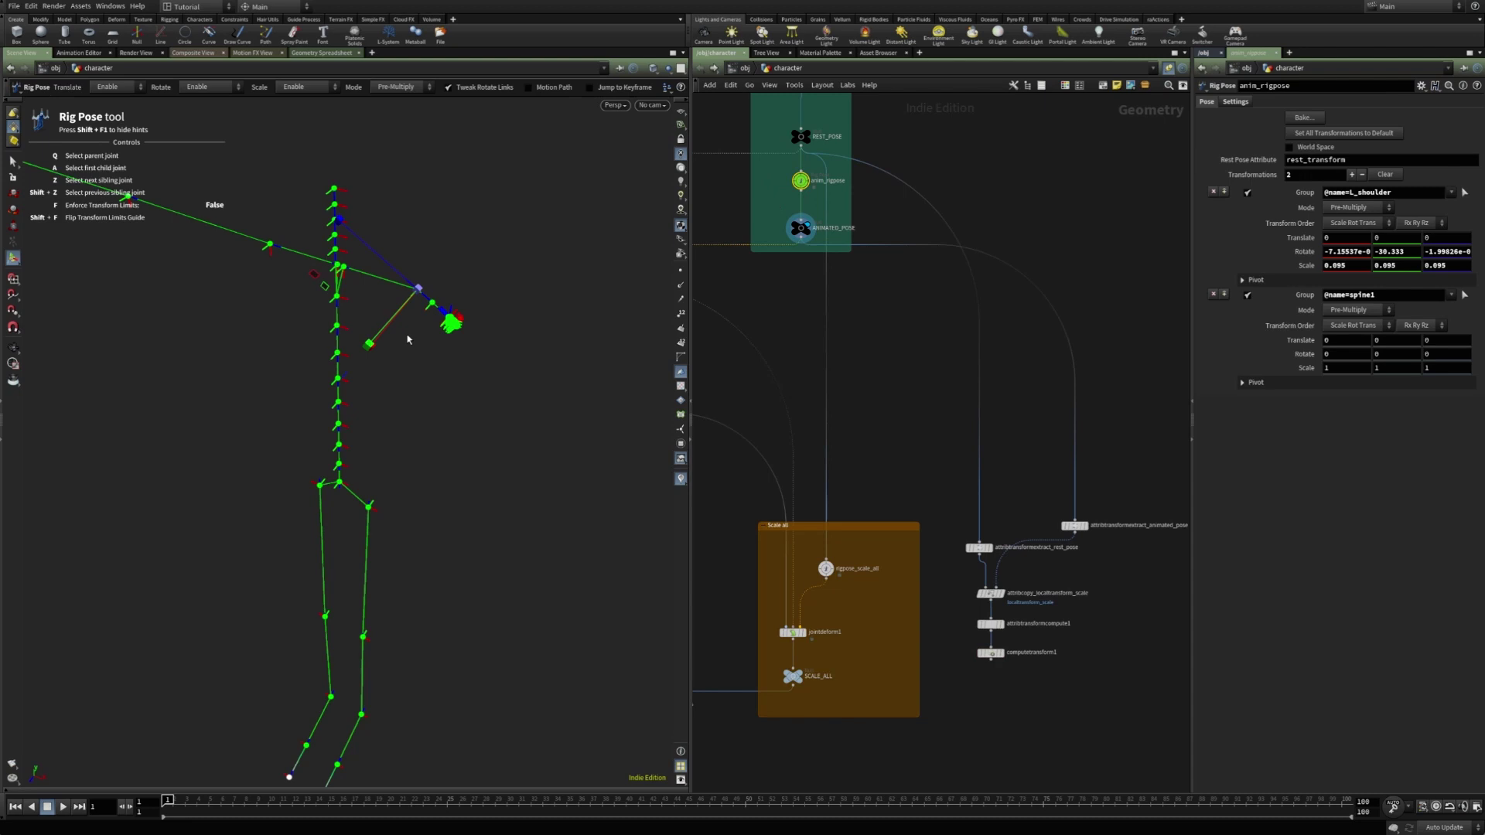
pyautogui.click(338, 357)
pyautogui.press('r')
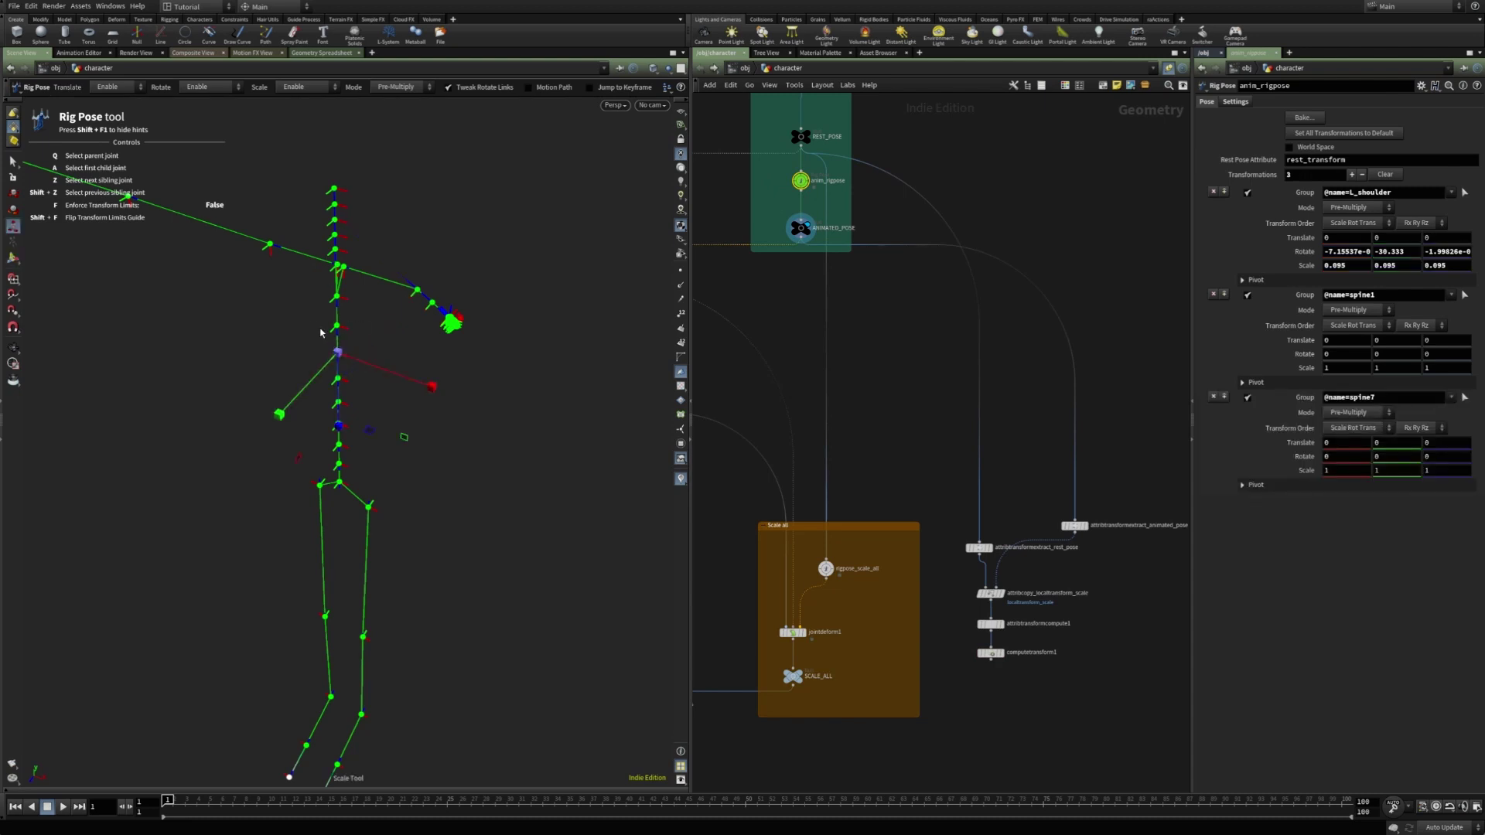
pyautogui.moveTo(312, 292); pyautogui.dragTo(373, 539)
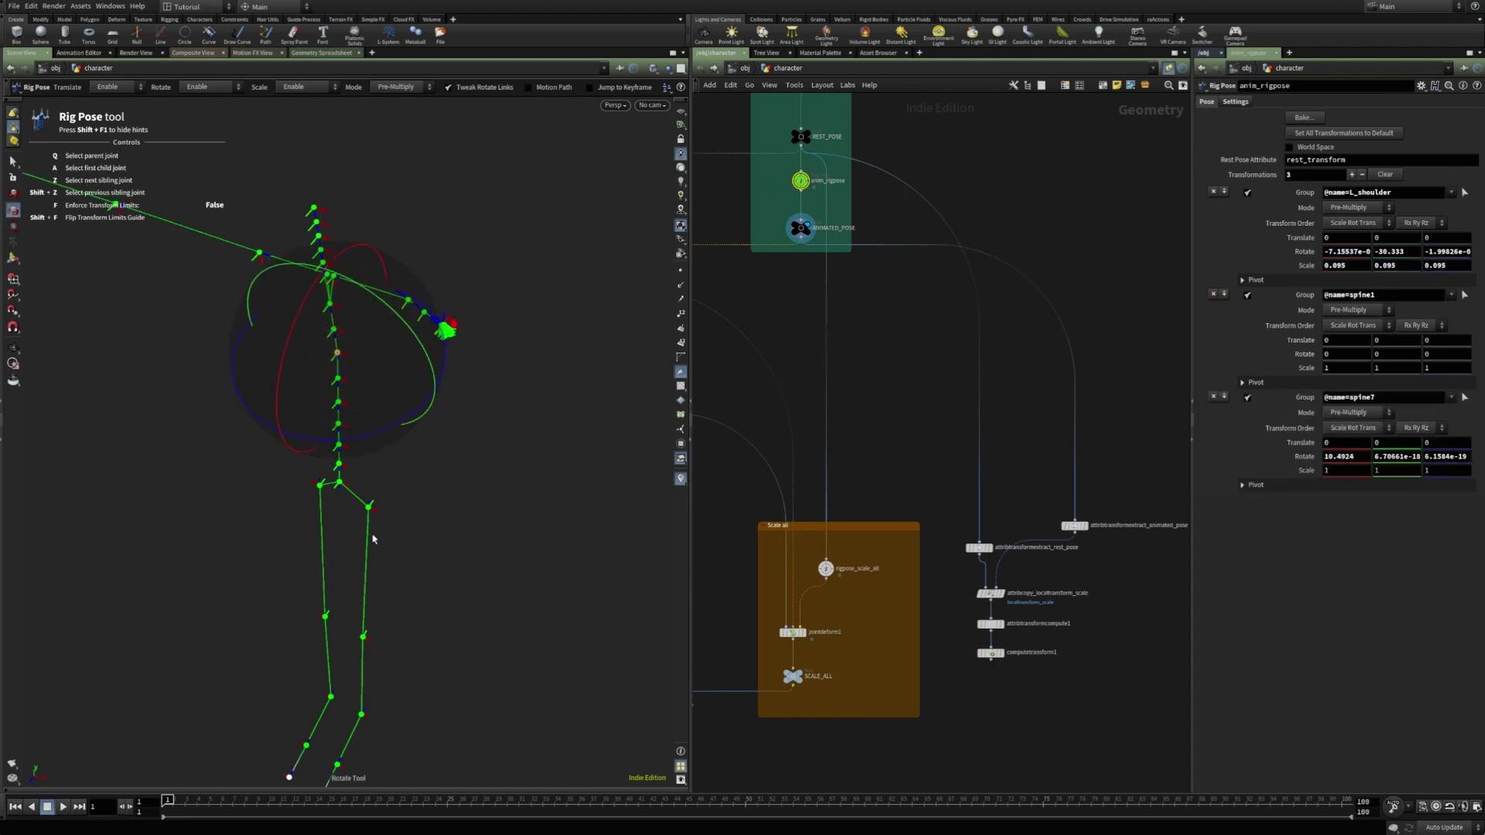
pyautogui.click(362, 636)
pyautogui.moveTo(331, 615)
pyautogui.mouseDown()
pyautogui.moveTo(338, 672)
pyautogui.moveTo(346, 630)
pyautogui.mouseUp()
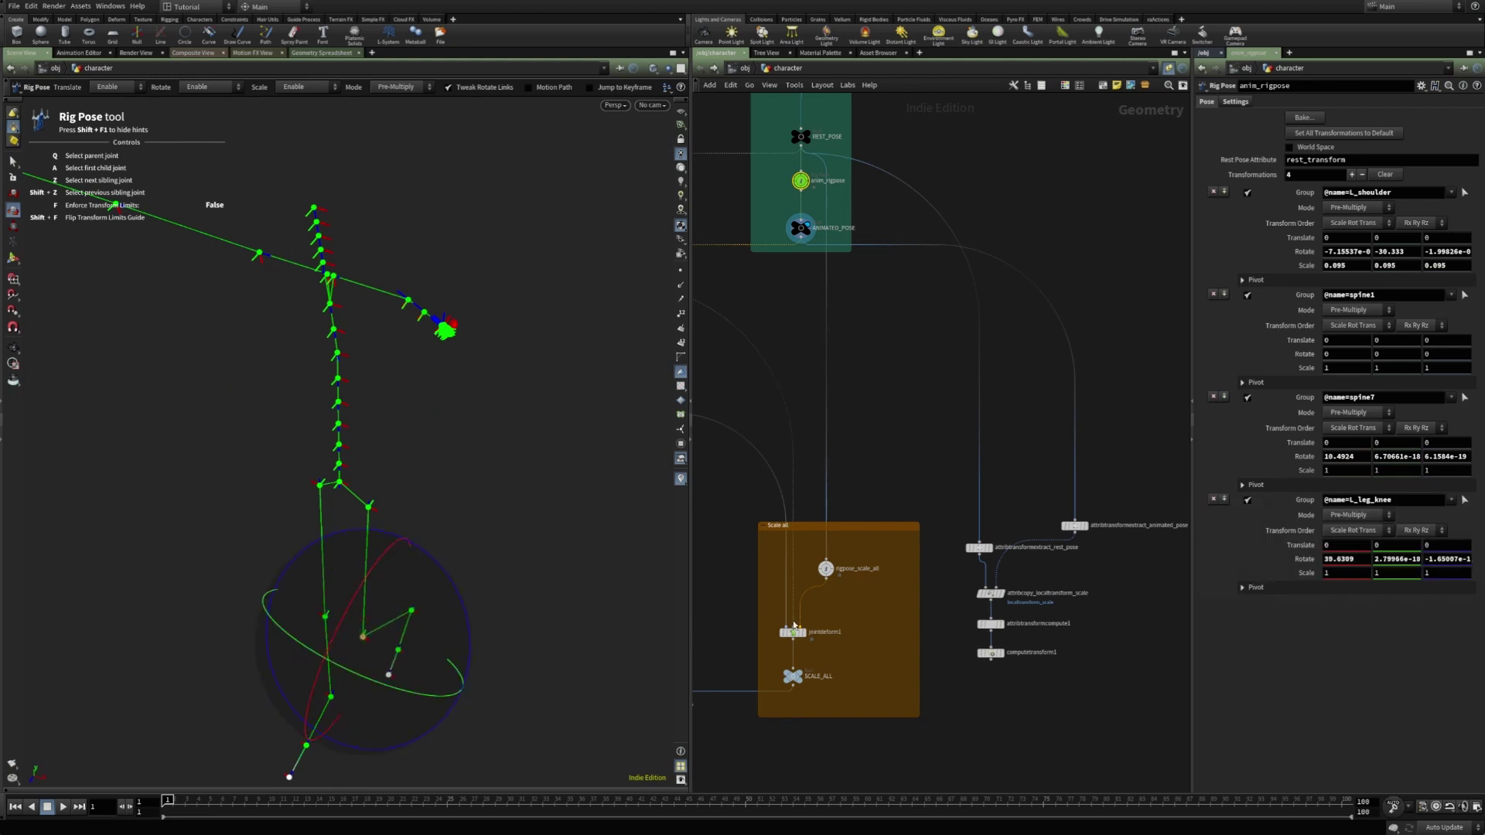
# - Display computetransform1, check the skeleton, and place a copy of jointdeform1 below with computetransform1 wired into its third input
pyautogui.click(993, 654)
pyautogui.keyDown('alt'); pyautogui.moveTo(423, 550); pyautogui.dragTo(379, 414); pyautogui.keyUp('alt')
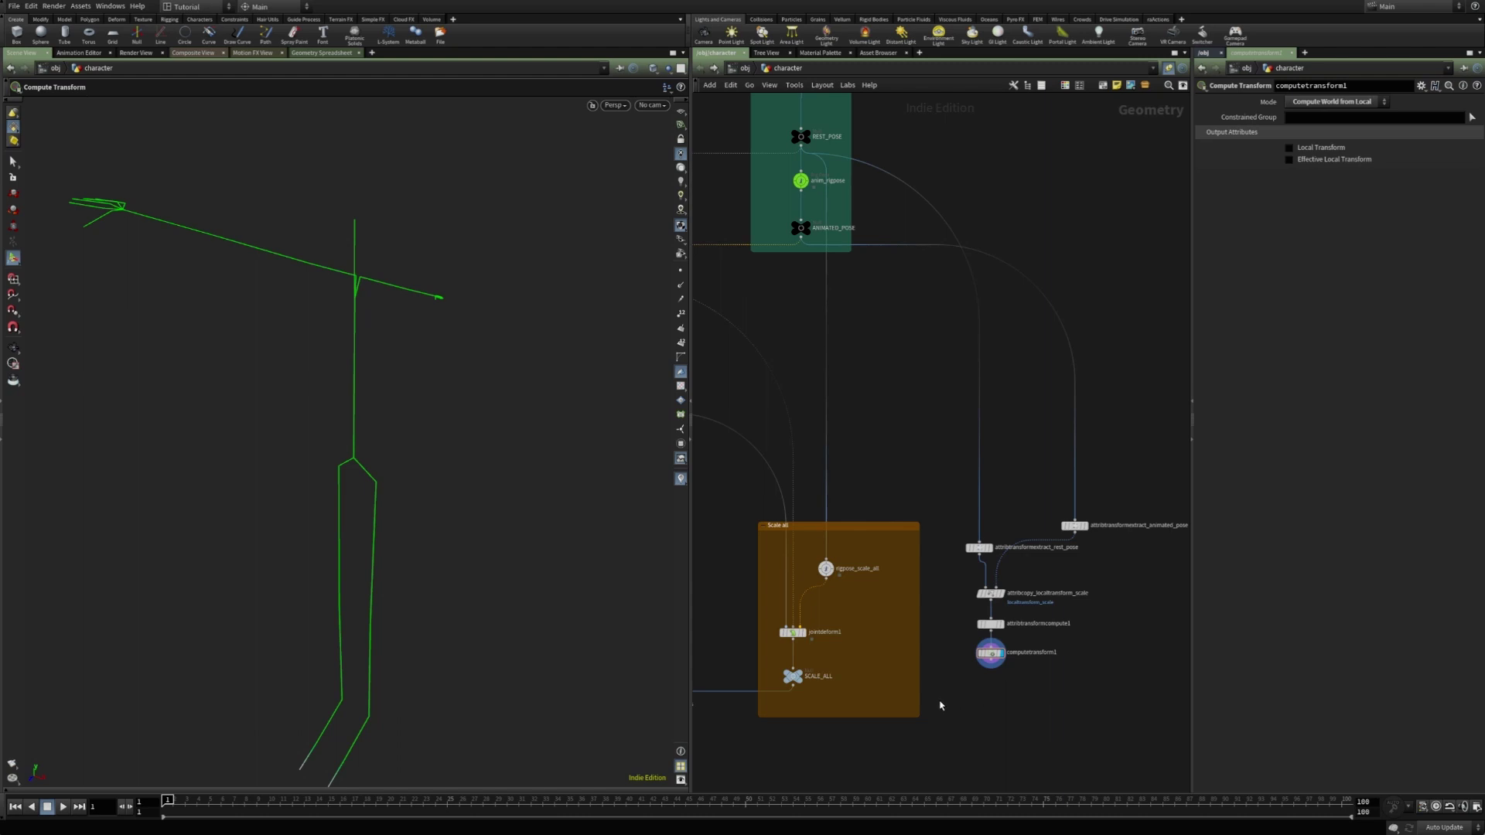
pyautogui.moveTo(953, 712); pyautogui.dragTo(978, 652, button='middle')
pyautogui.press('Tab')
pyautogui.press('Escape')
pyautogui.keyDown('alt'); pyautogui.moveTo(817, 575); pyautogui.dragTo(1015, 601); pyautogui.keyUp('alt')
pyautogui.click(1014, 618)
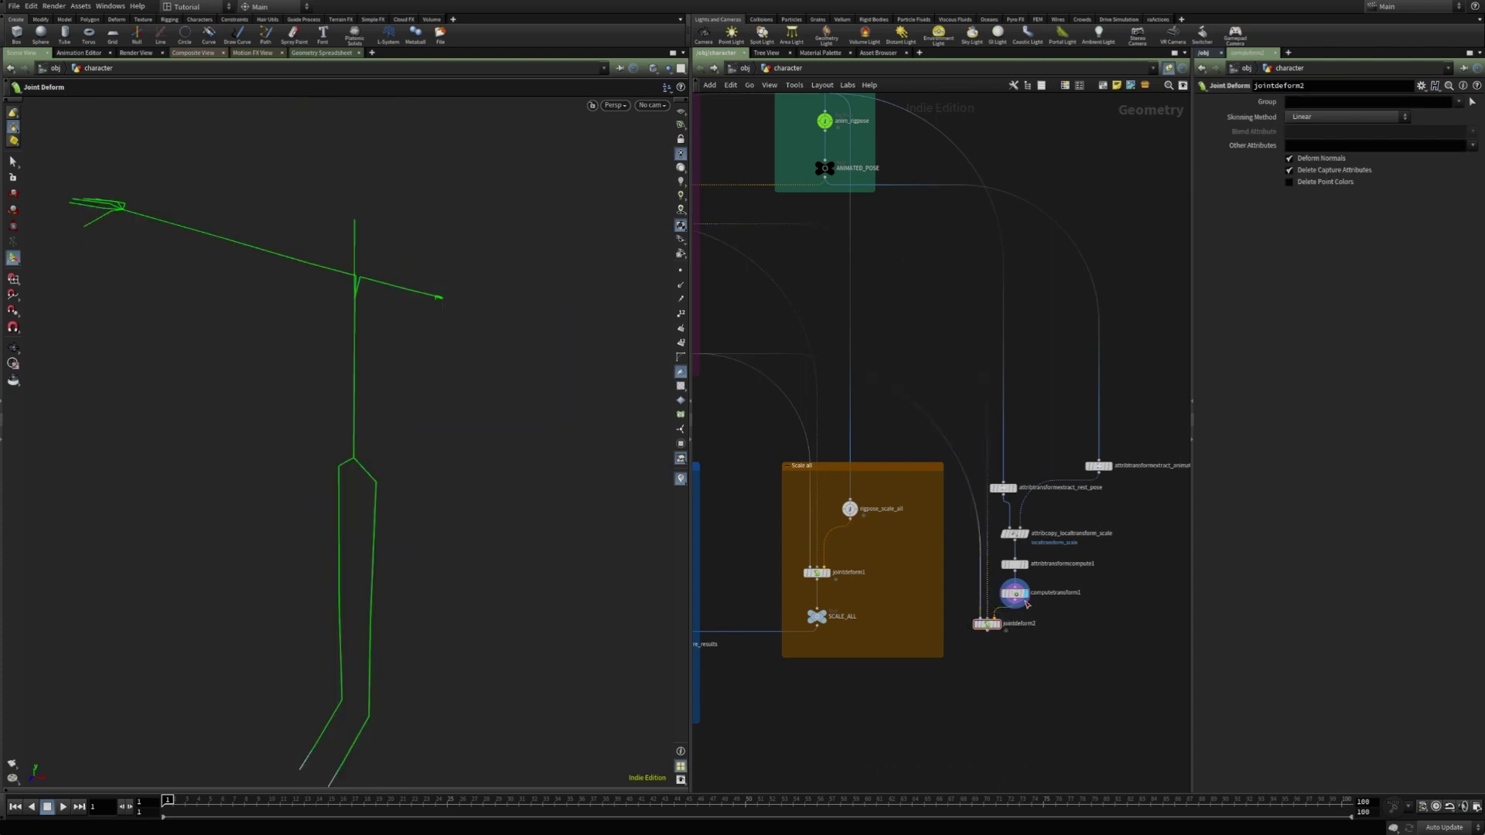
pyautogui.moveTo(986, 663); pyautogui.dragTo(980, 642, button='middle')
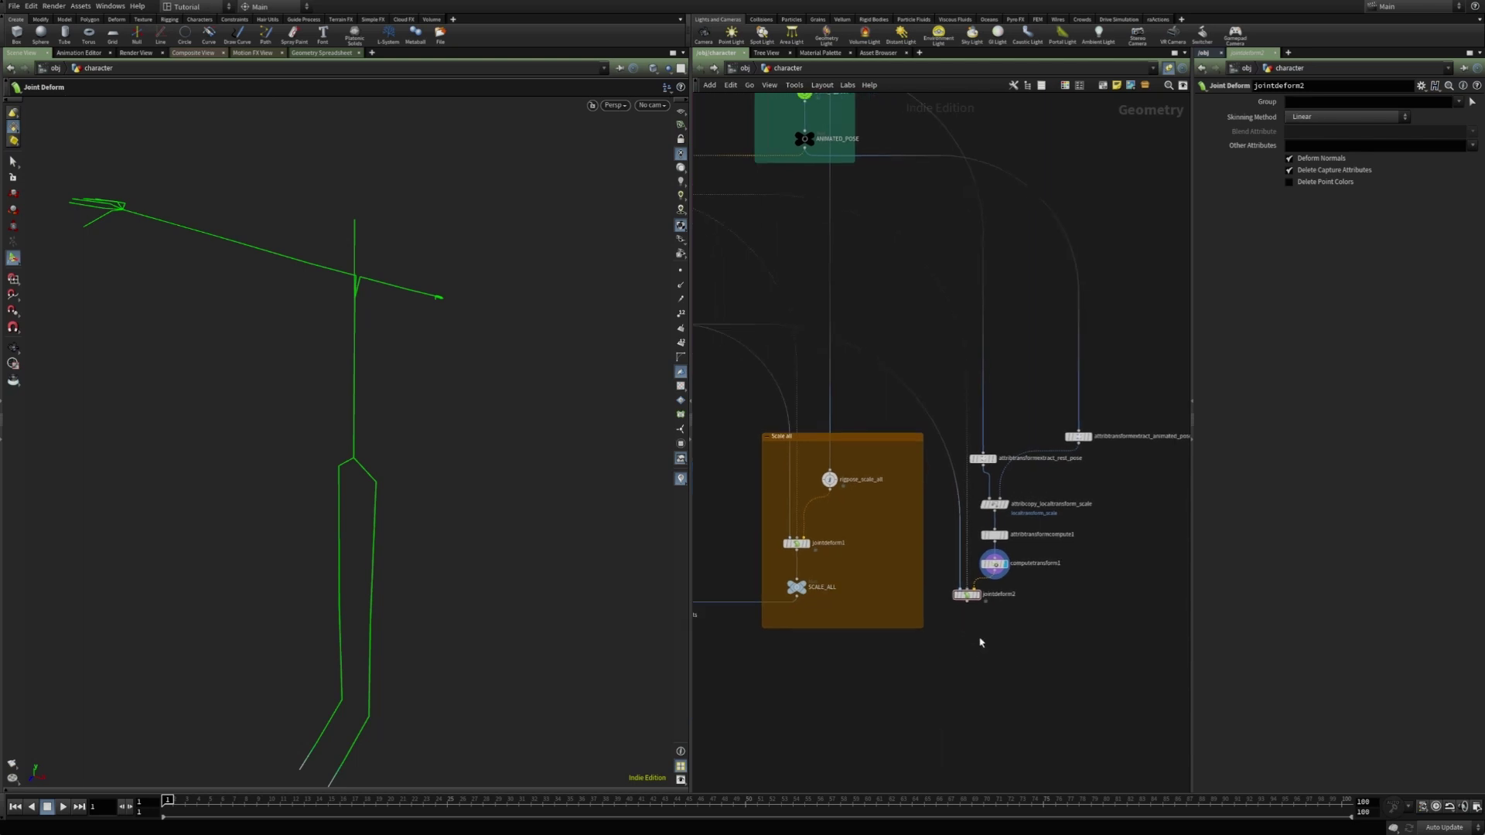
# - Copy the SCALE_ALL null below jointdeform2, wire it to that node, display it and rename it JOINT_SCALE
pyautogui.moveTo(795, 587)
pyautogui.keyDown('alt'); pyautogui.mouseDown()
pyautogui.moveTo(971, 630)
pyautogui.moveTo(901, 636)
pyautogui.mouseUp(); pyautogui.keyUp('alt')
pyautogui.click(974, 624)
pyautogui.click(1007, 627)
pyautogui.write('L')
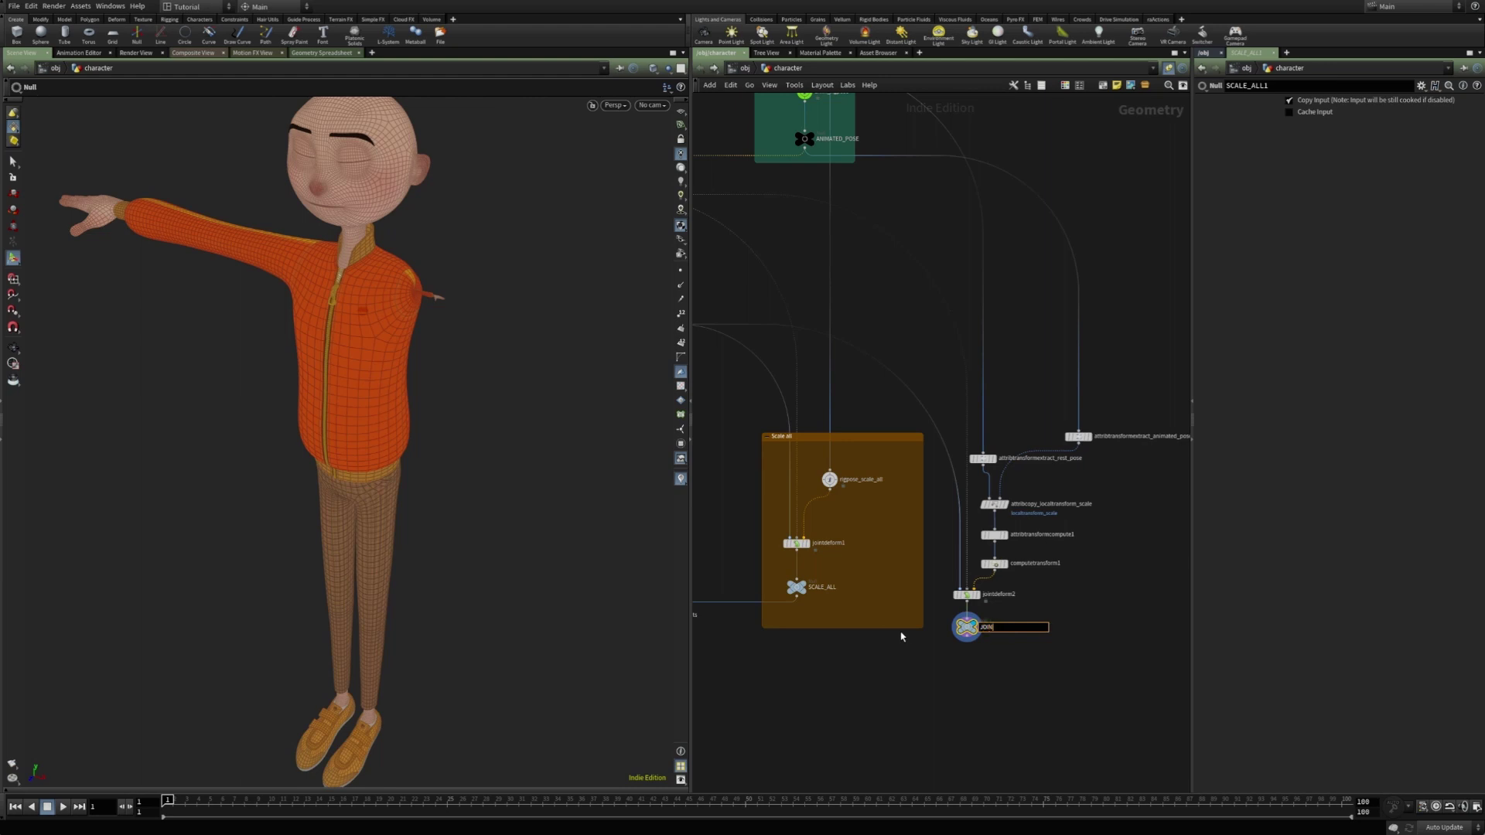
pyautogui.write('JOINT_SCALE')
pyautogui.press('Return')
# - Connect JOINT_SCALE as the third input of switch_compare_results and shift the switch slightly down in the network
pyautogui.moveTo(828, 696); pyautogui.dragTo(862, 627, button='middle')
pyautogui.scroll(-1, 850, 620)
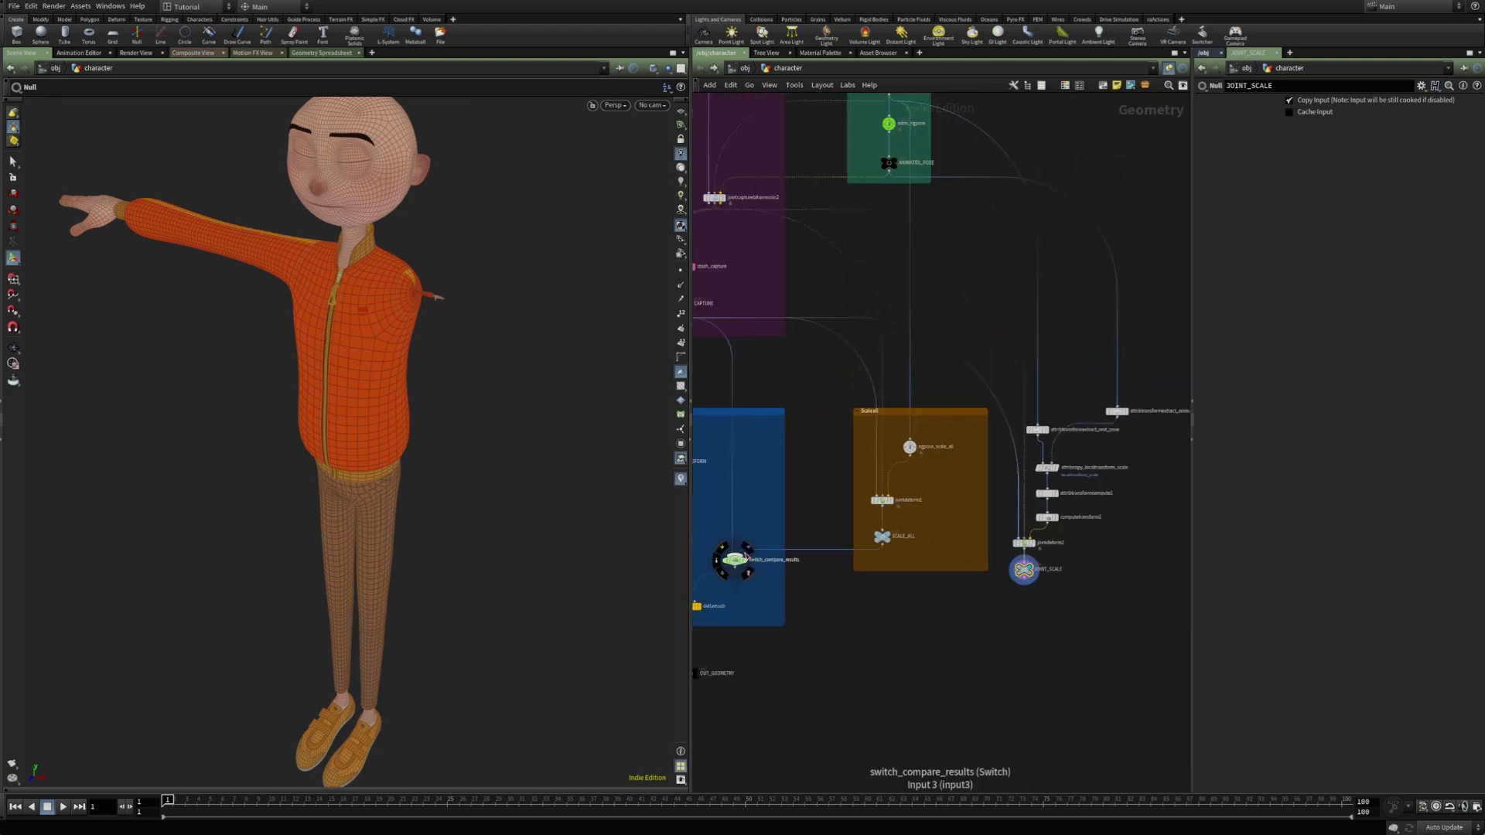
pyautogui.moveTo(745, 557); pyautogui.dragTo(1024, 572)
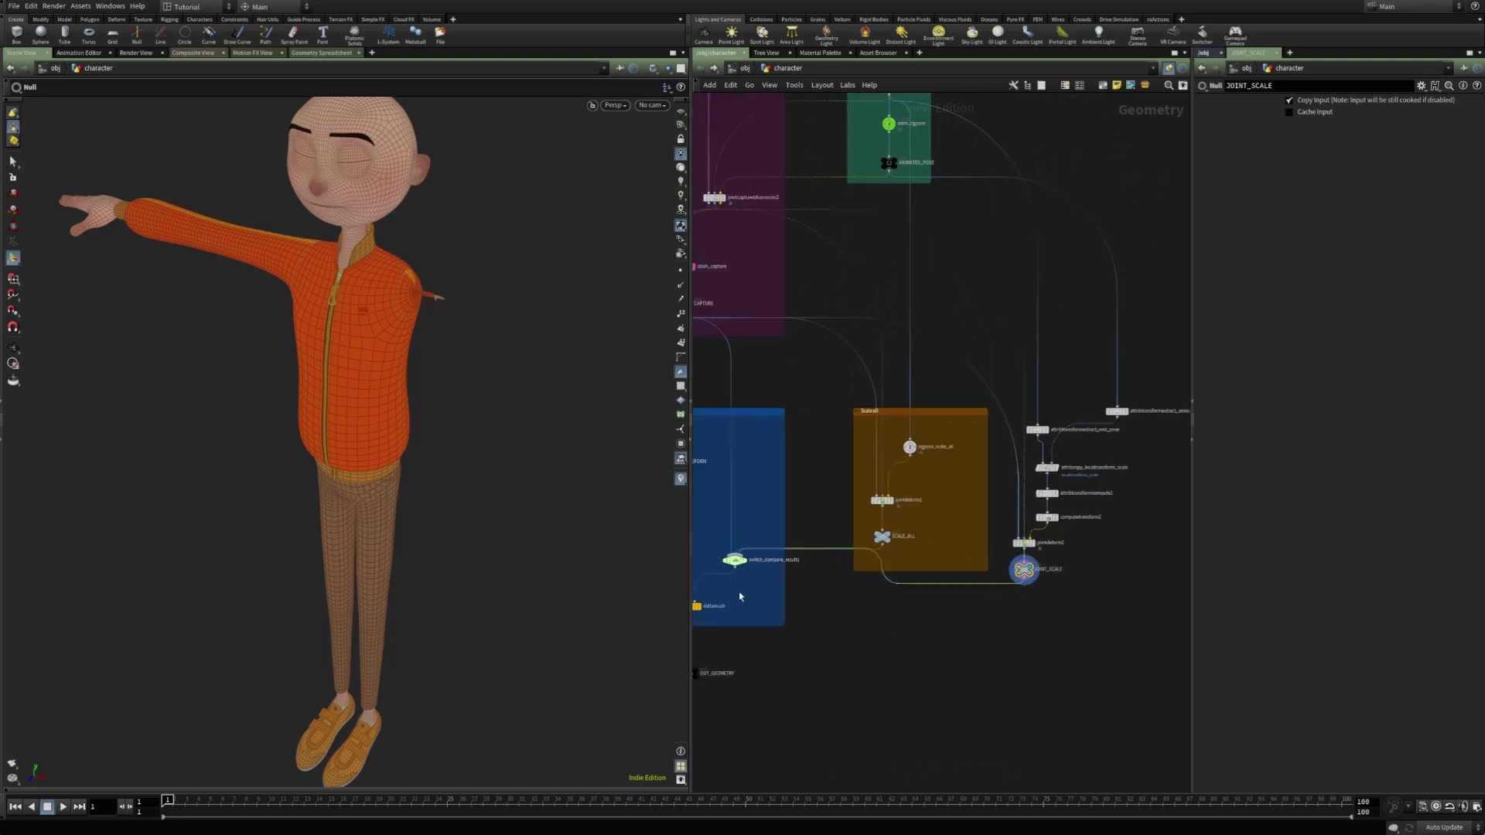
pyautogui.moveTo(736, 567); pyautogui.dragTo(735, 591)
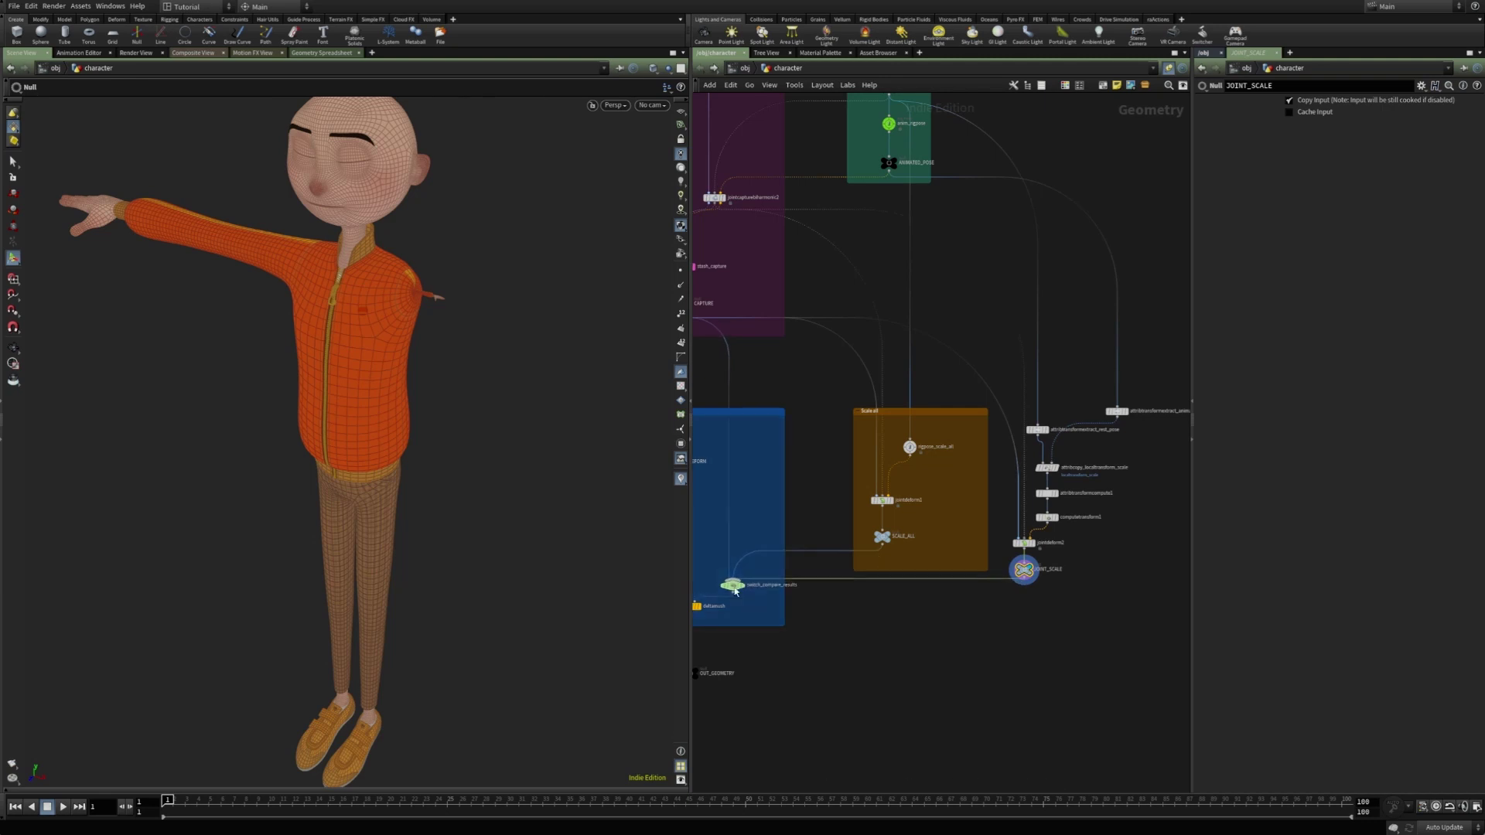
pyautogui.click(733, 586)
pyautogui.click(930, 636)
# - Enclose the seven nodes from the transform extracts to JOINT_SCALE in a network box, move it right and colour it dark gold
pyautogui.moveTo(1034, 562); pyautogui.dragTo(962, 591, button='middle')
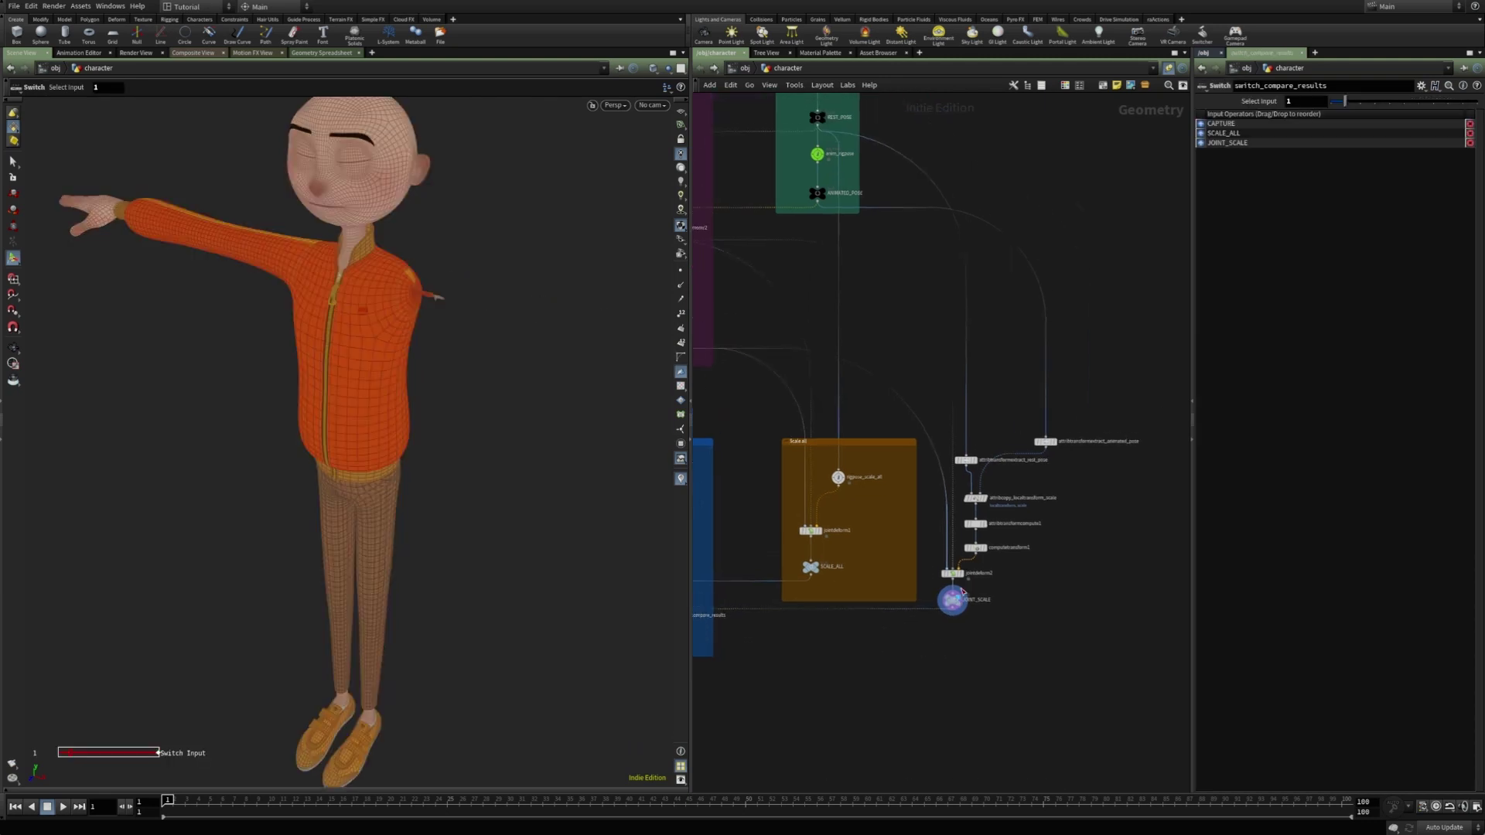
pyautogui.moveTo(932, 398); pyautogui.dragTo(1107, 654)
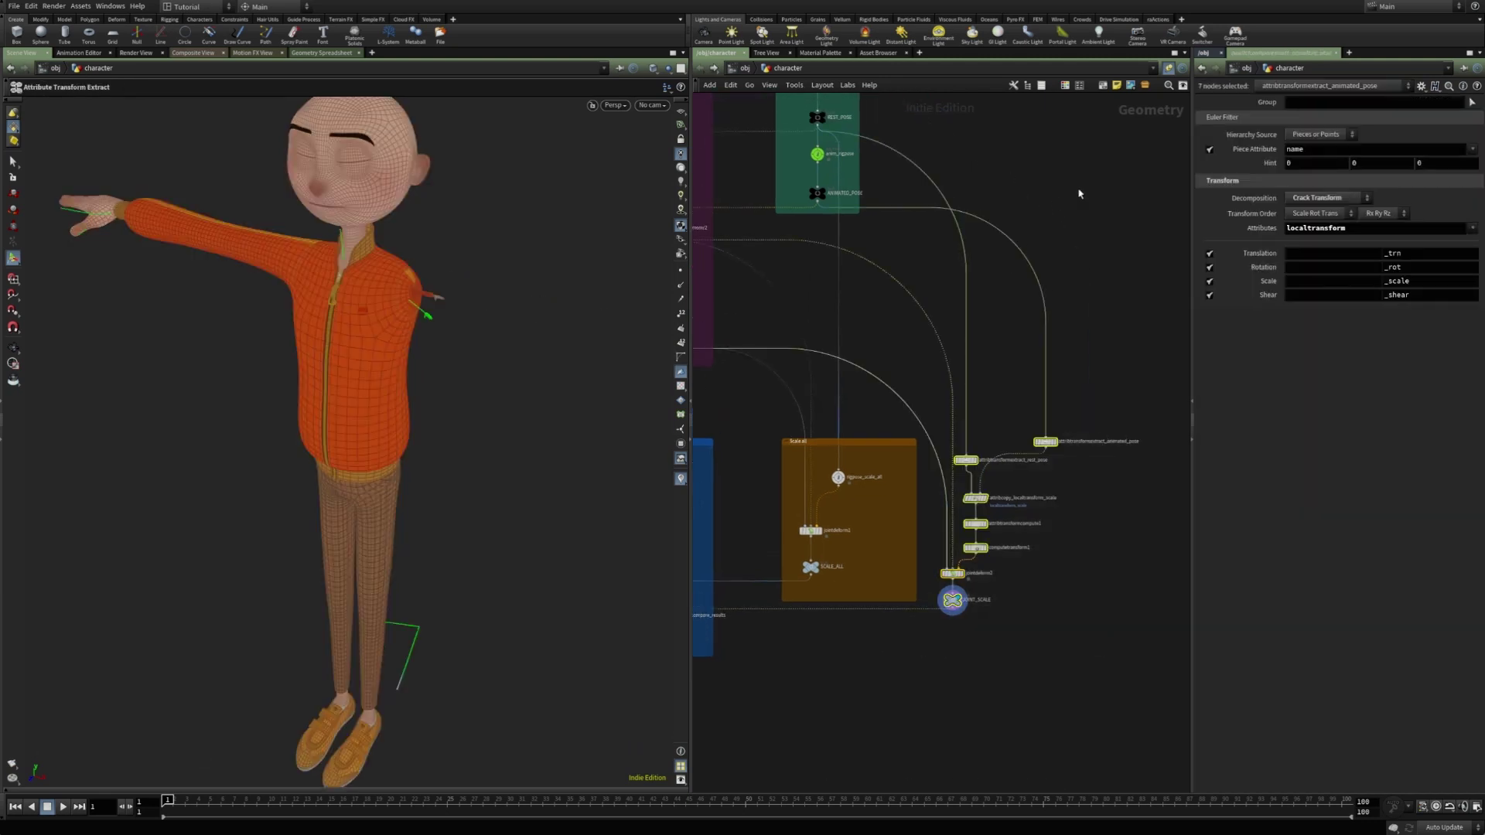
pyautogui.click(1103, 85)
pyautogui.moveTo(1064, 427); pyautogui.dragTo(1097, 424)
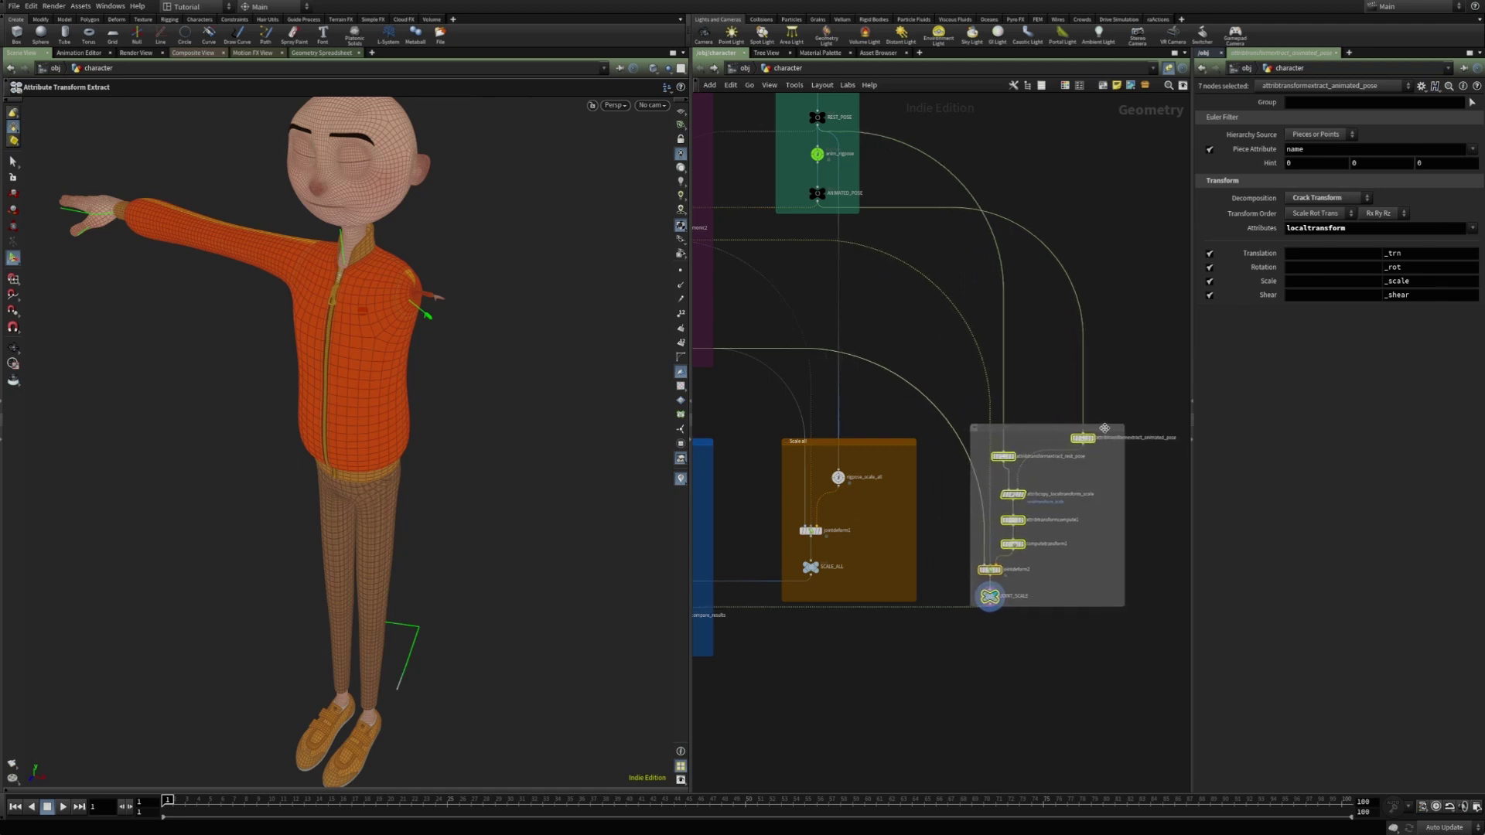
pyautogui.moveTo(1005, 460)
pyautogui.mouseDown()
pyautogui.moveTo(1007, 473)
pyautogui.moveTo(1009, 455)
pyautogui.mouseUp()
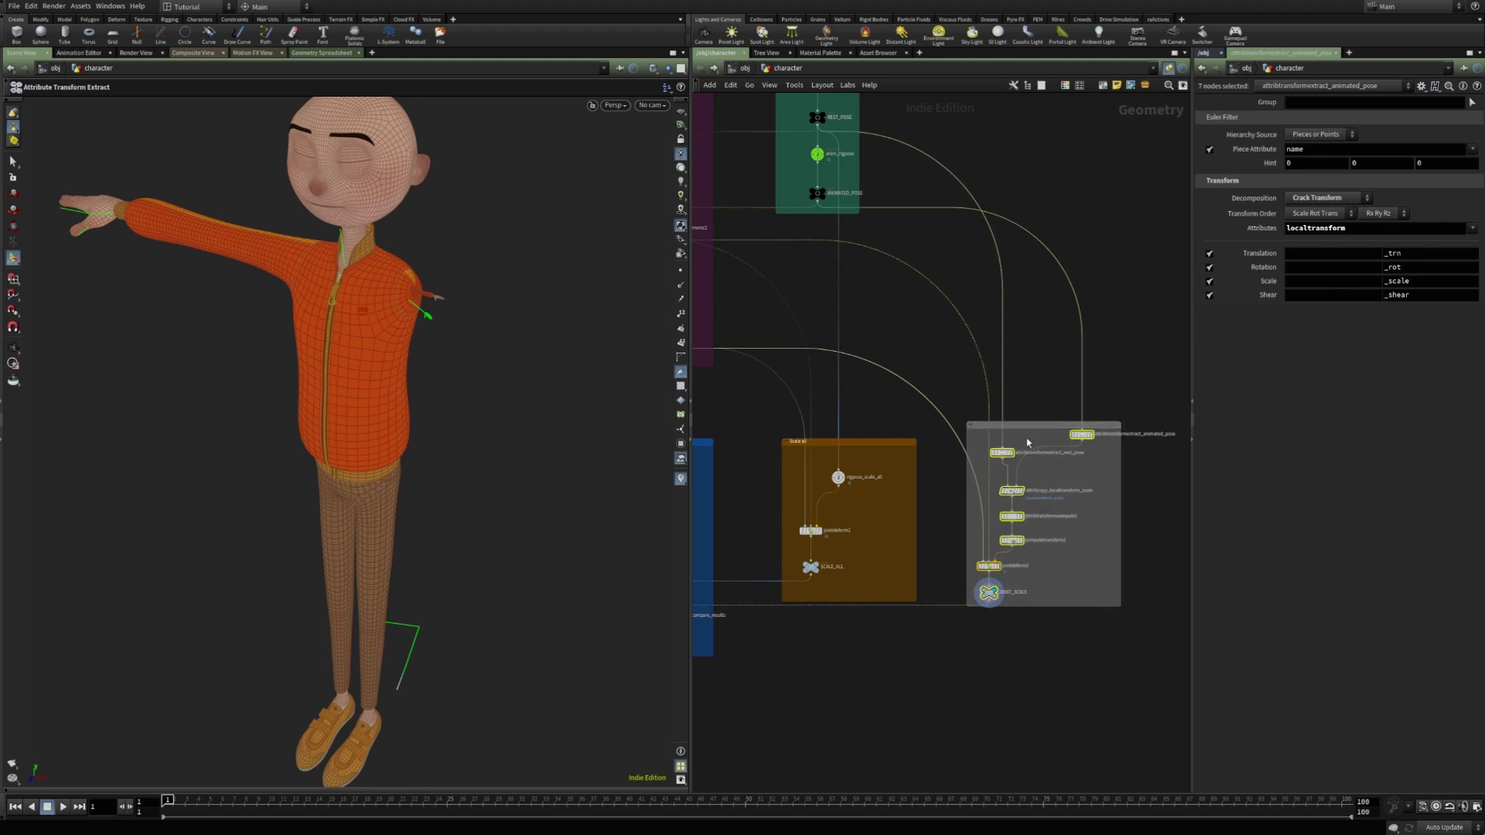
pyautogui.click(1028, 443)
pyautogui.press('c')
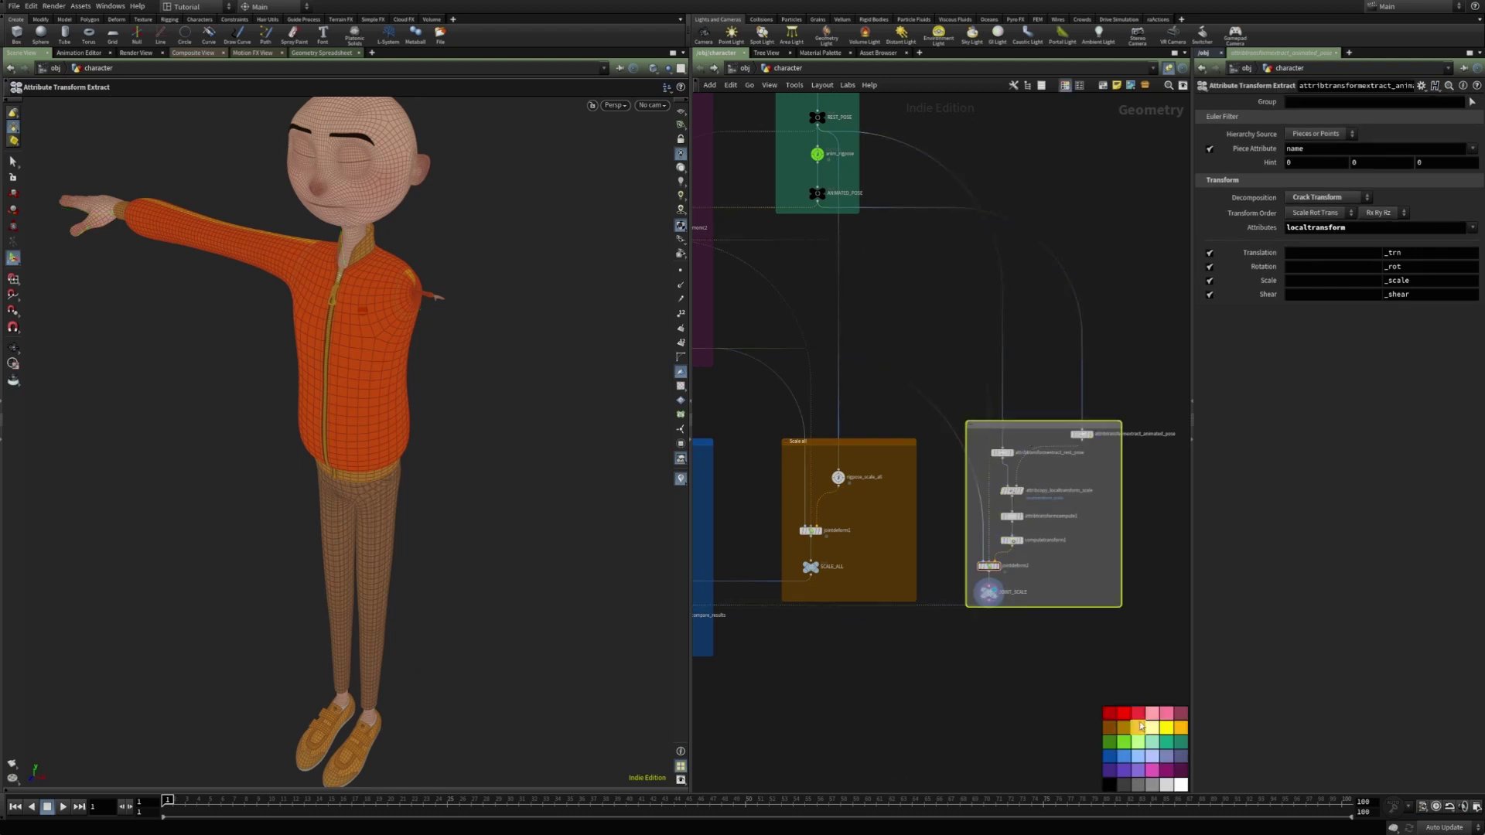
pyautogui.click(1122, 729)
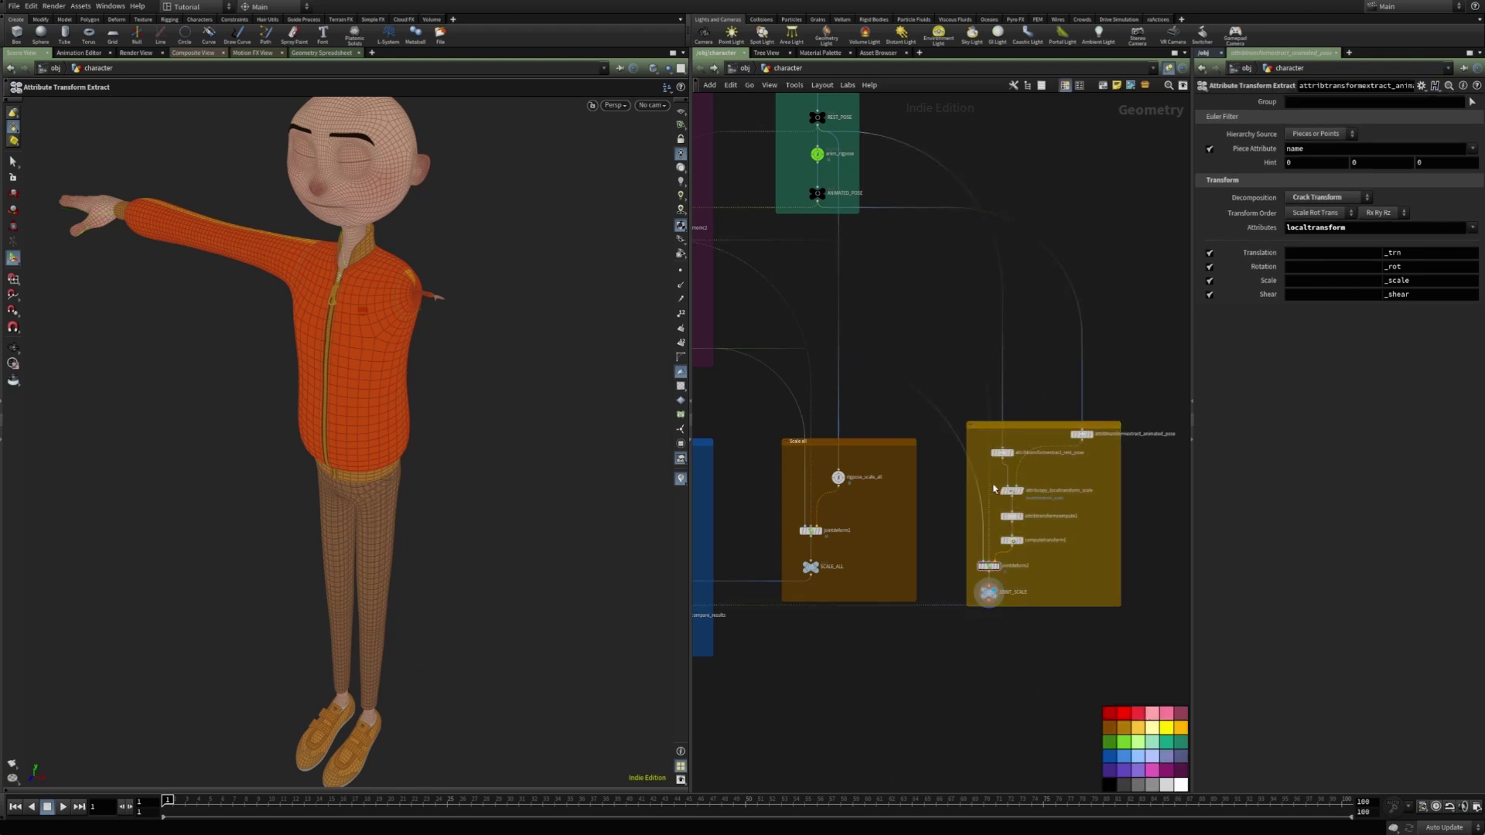
# - Title the gold network box JOINT SCALE and extend its left edge outward
pyautogui.scroll(5, 1013, 502)
pyautogui.doubleClick(953, 317)
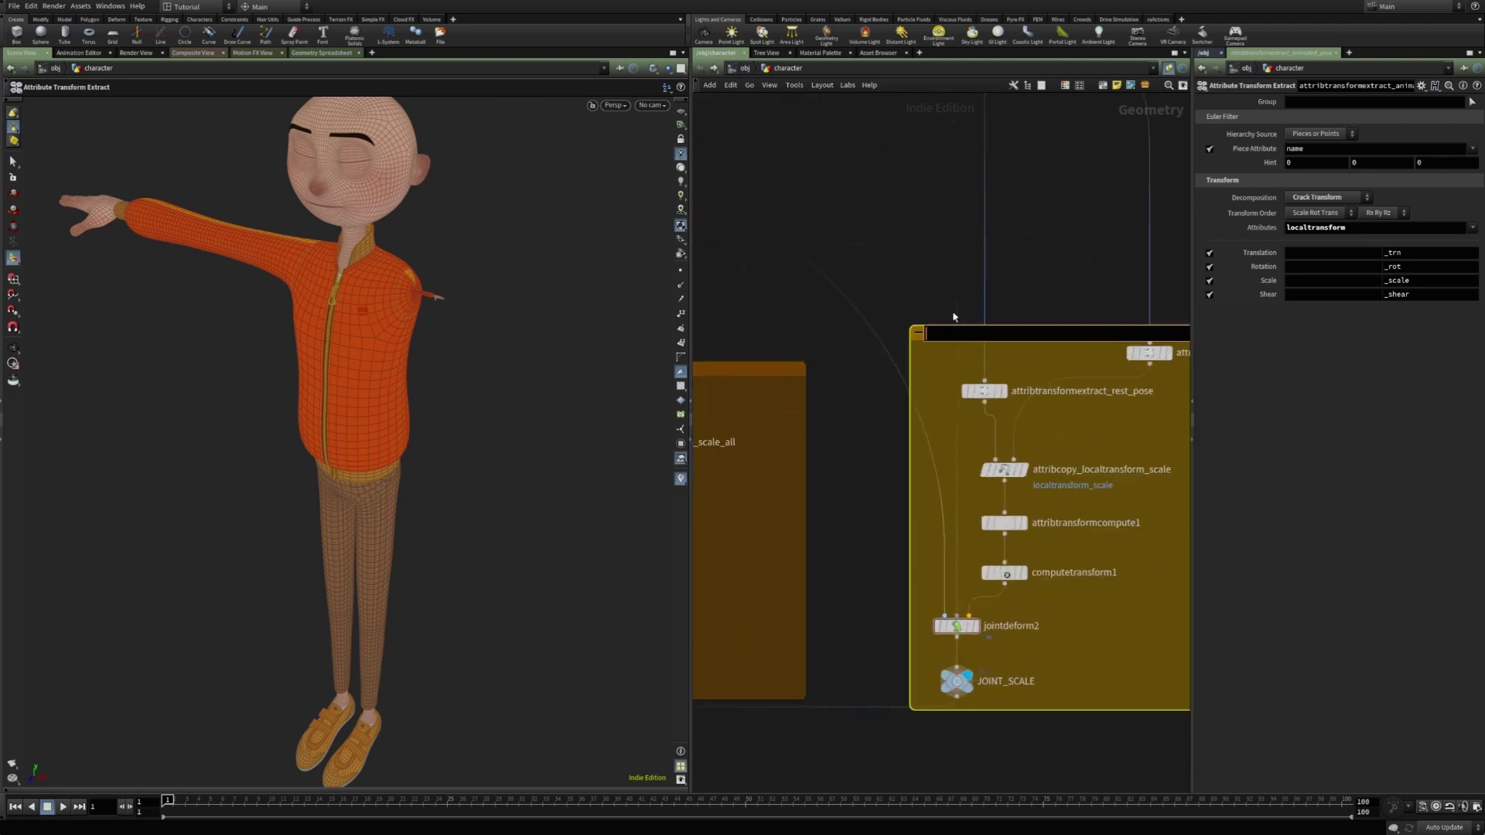
pyautogui.write('JOINT SCALE')
pyautogui.press('Return')
pyautogui.moveTo(920, 660); pyautogui.dragTo(880, 672)
# - Colour the JOINT_SCALE null black
pyautogui.click(956, 680)
pyautogui.press('c')
pyautogui.click(1109, 789)
pyautogui.press('c')
pyautogui.scroll(-2, 1068, 638)
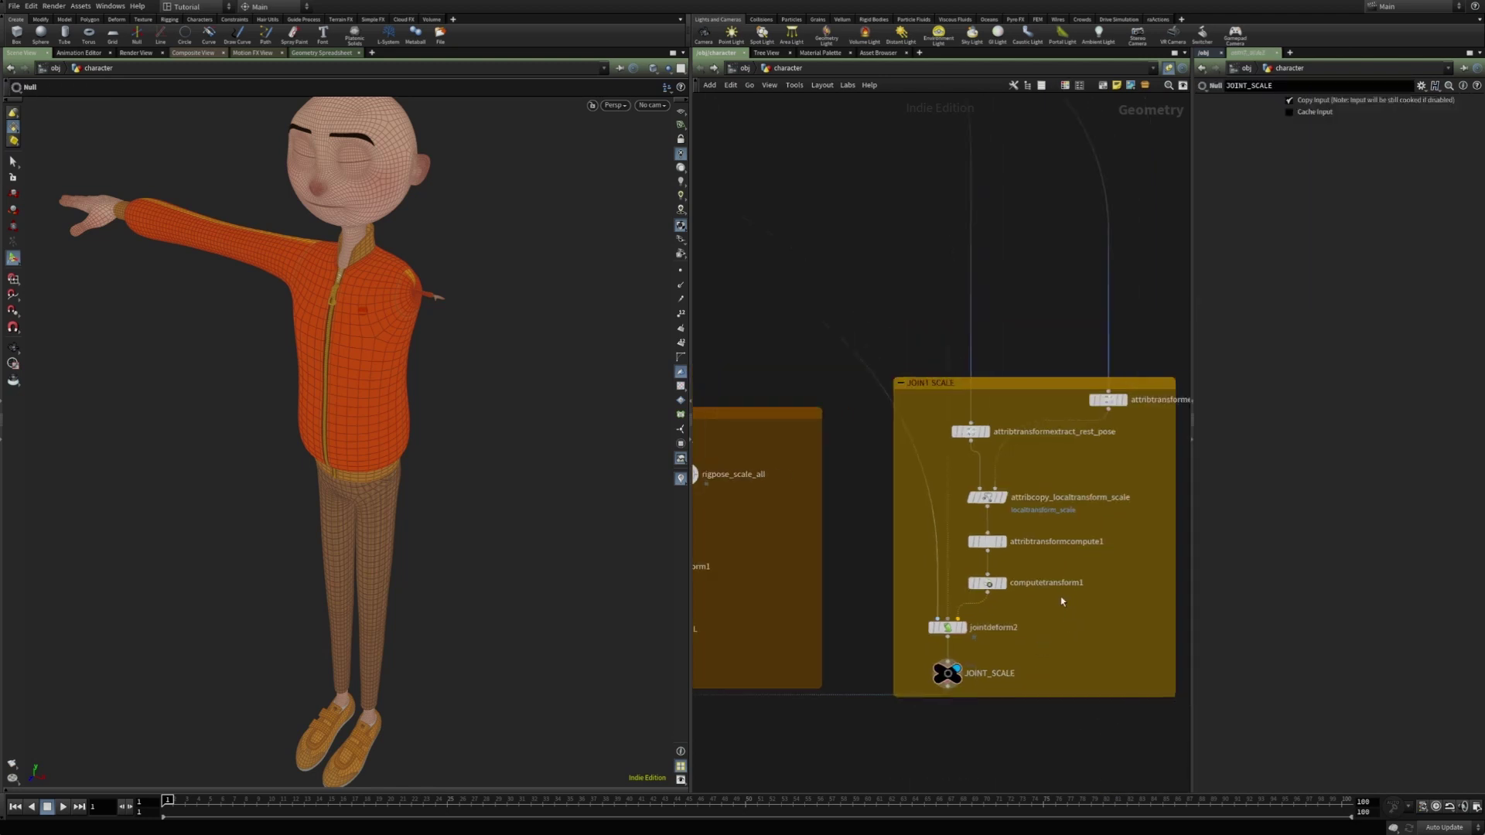
# - Rename attribtransformcompute1 as attribtransformcompute_restpose_localtransform_scale and widen the JOINT SCALE box to fit the name
pyautogui.scroll(-2, 1081, 621)
pyautogui.click(1097, 554)
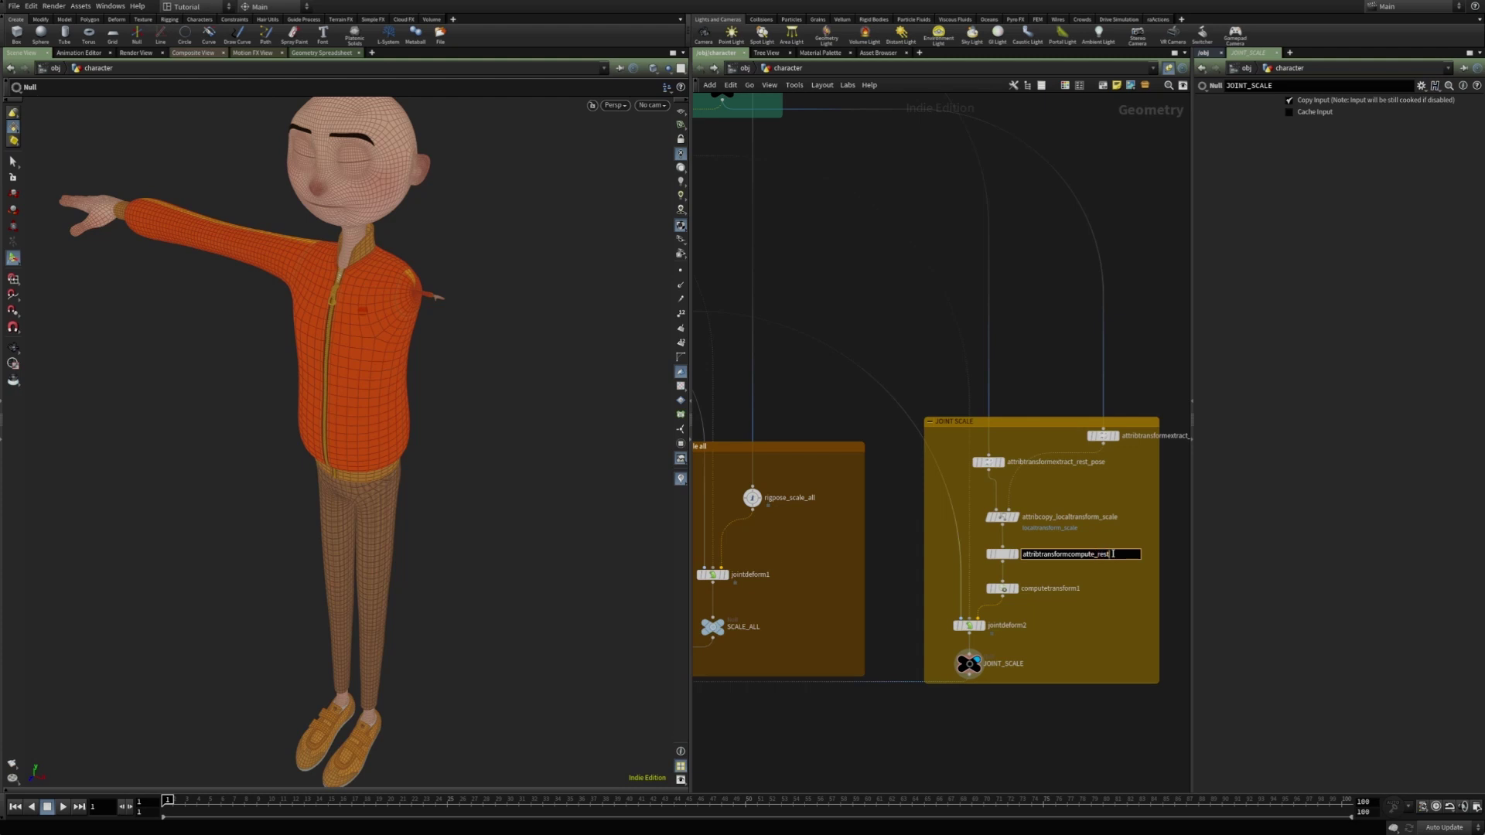
pyautogui.write('restpose_localtransform_scale')
pyautogui.press('Return')
pyautogui.moveTo(1159, 572); pyautogui.dragTo(1188, 568)
# - Rename computetransform1 as computetransform_restpose_transform_scale
pyautogui.click(1077, 590)
pyautogui.press('BackSpace')
pyautogui.write('_restpose_transform_scale')
pyautogui.press('Return')
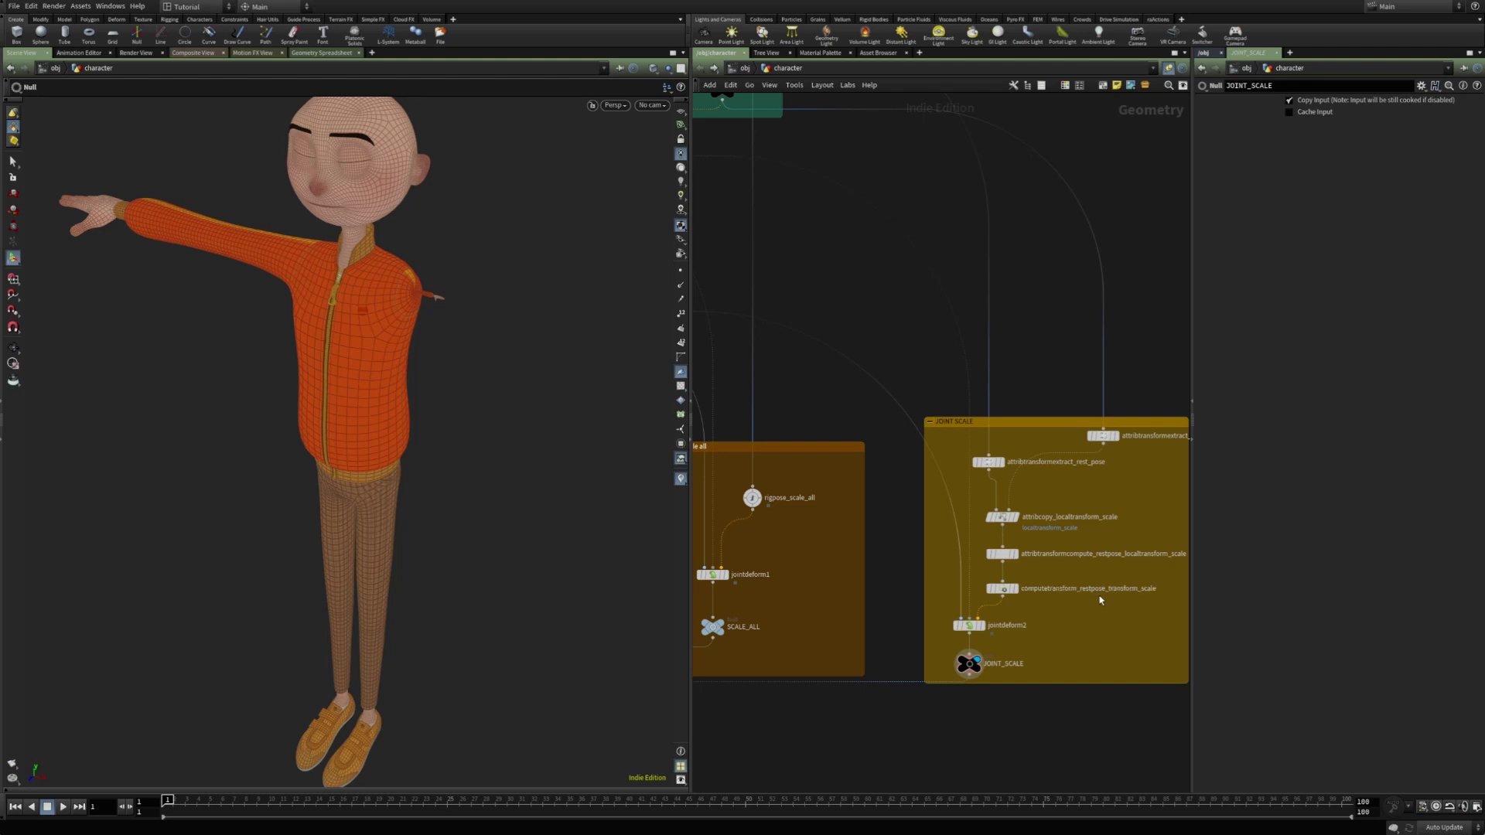
# - Display switch_compare_results and preview its input 0 (CAPTURE) on the character's left shoulder
pyautogui.scroll(-1, 1099, 601)
pyautogui.moveTo(1051, 613); pyautogui.dragTo(1037, 424, button='middle')
pyautogui.moveTo(925, 510); pyautogui.dragTo(1182, 508, button='middle')
pyautogui.moveTo(918, 544); pyautogui.dragTo(971, 546, button='middle')
pyautogui.keyDown('alt'); pyautogui.moveTo(415, 252); pyautogui.dragTo(935, 305, button='right'); pyautogui.keyUp('alt')
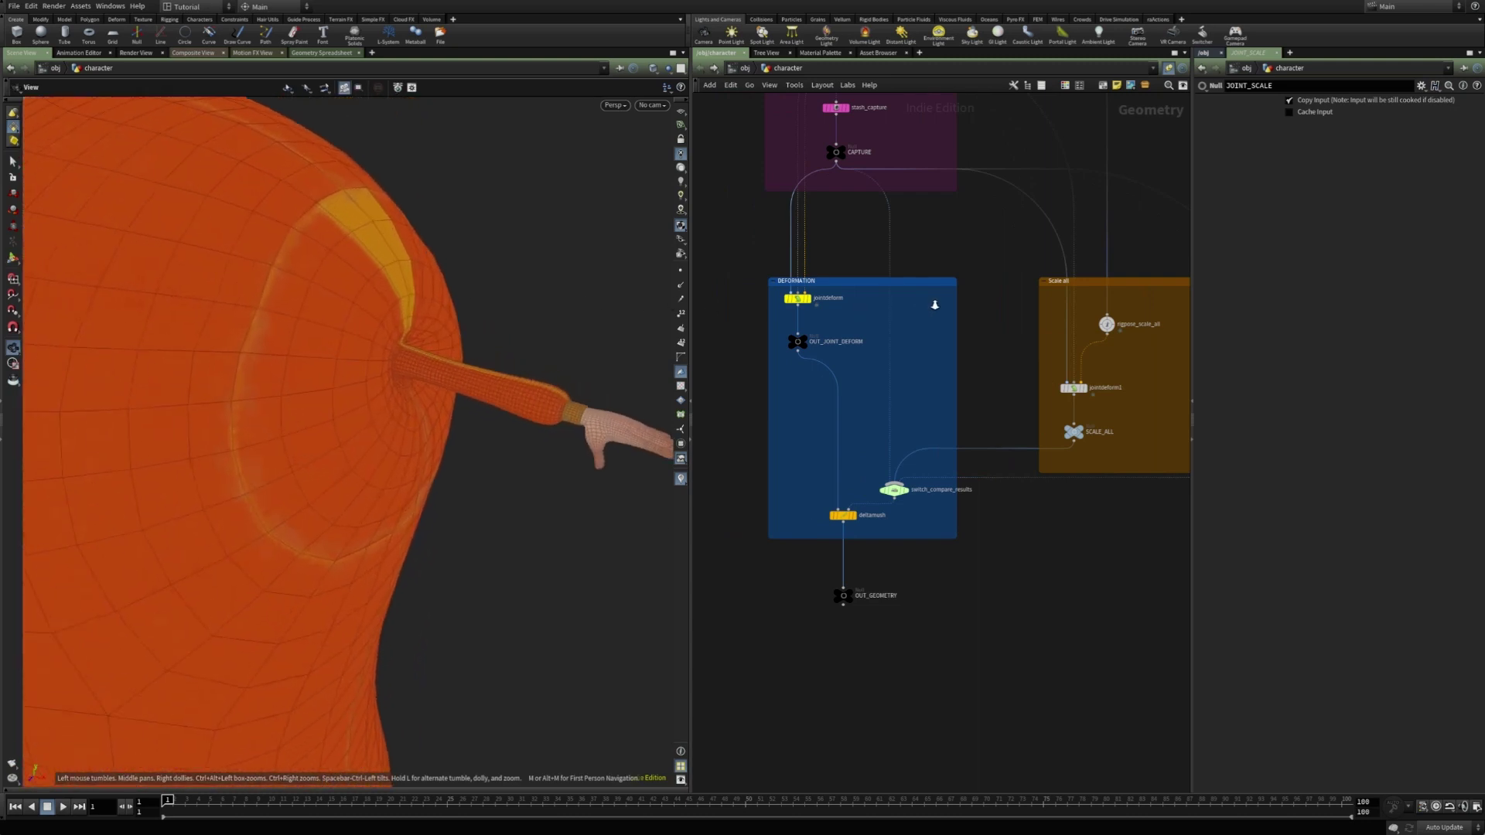
pyautogui.keyDown('alt'); pyautogui.moveTo(471, 393); pyautogui.dragTo(389, 406, button='middle'); pyautogui.keyUp('alt')
pyautogui.scroll(3, 388, 408)
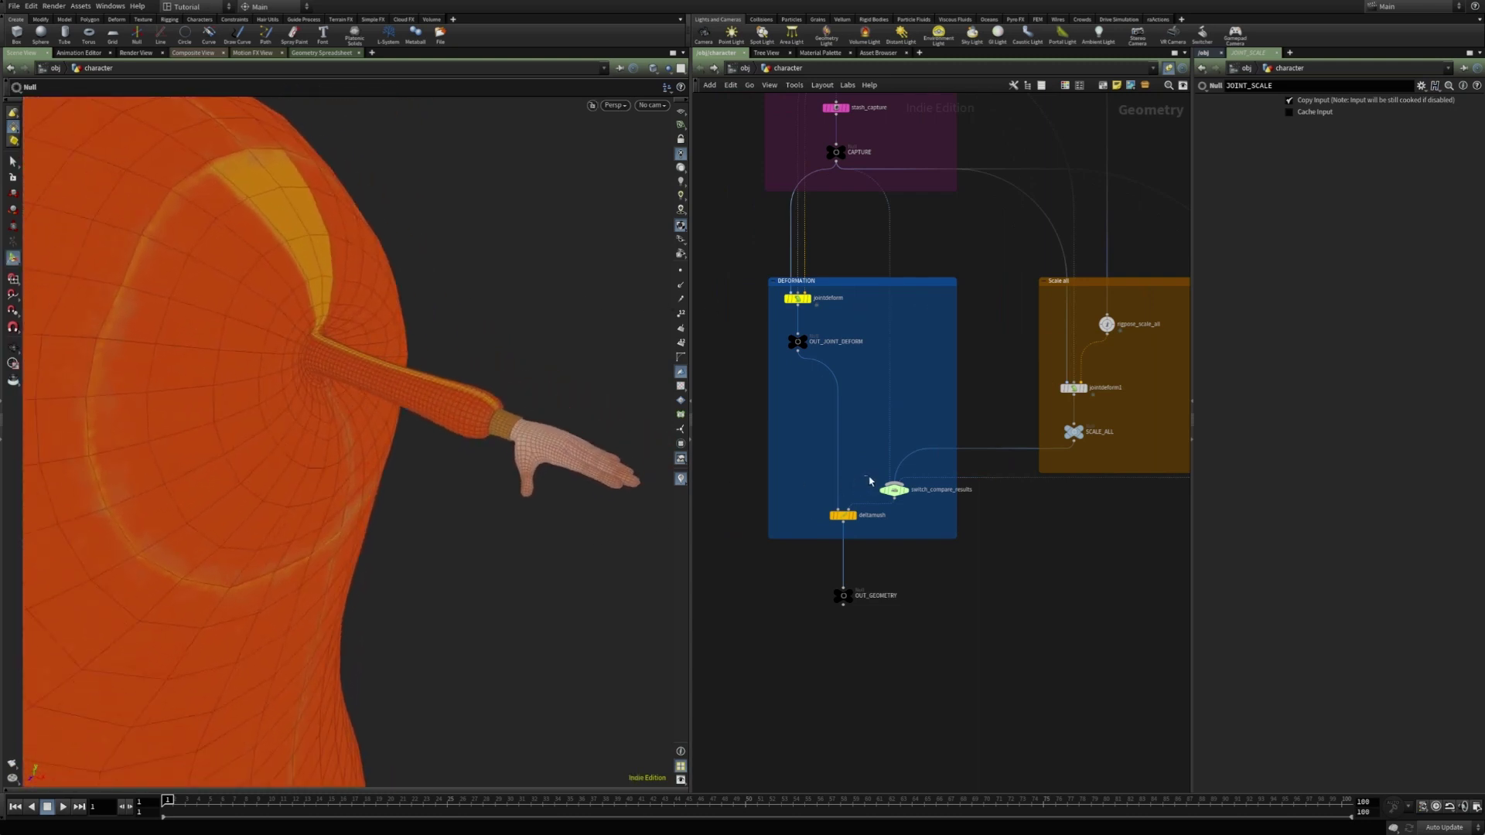
pyautogui.click(894, 490)
pyautogui.click(907, 495)
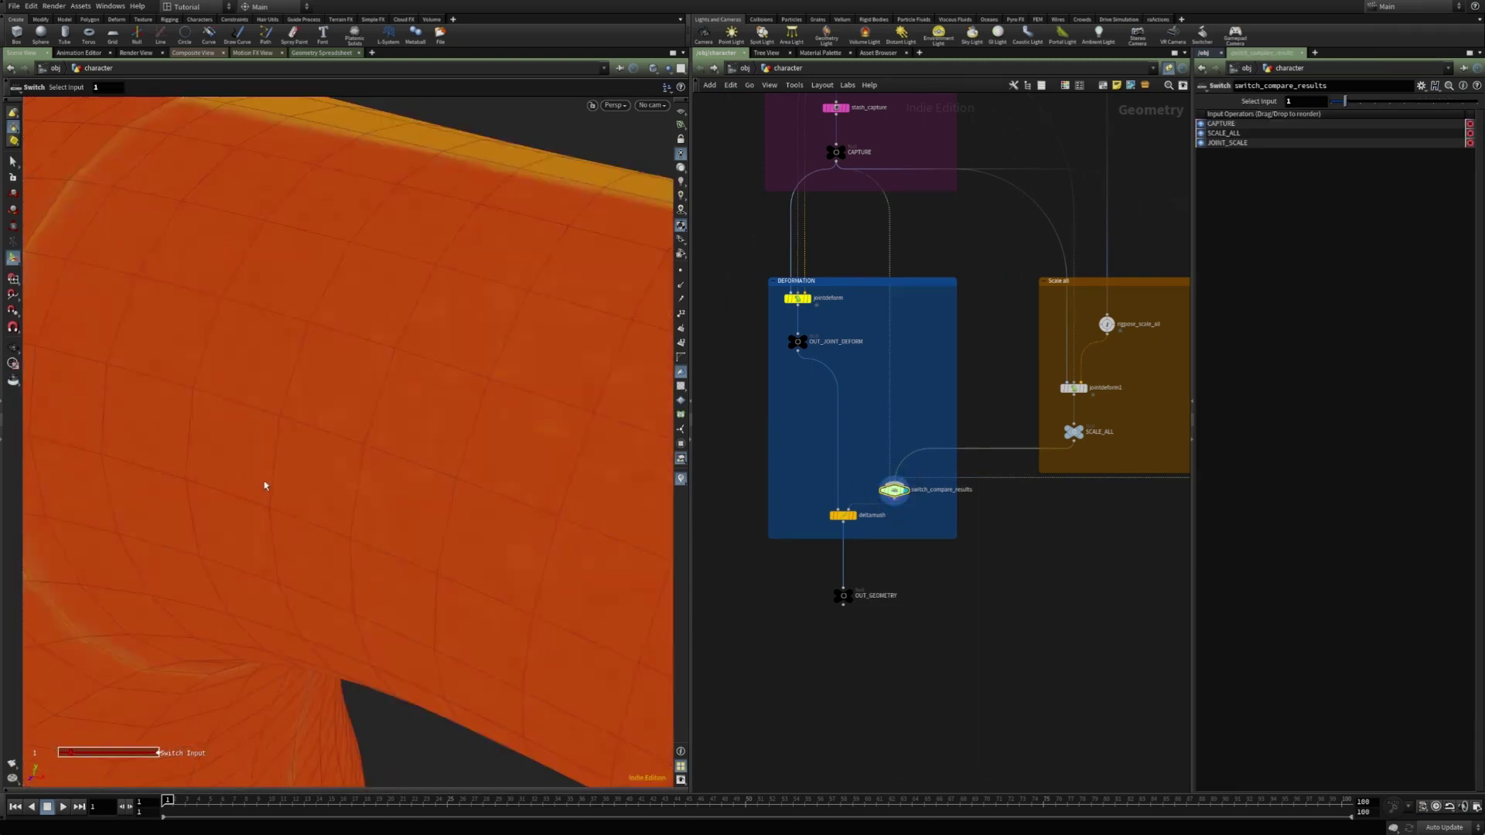
pyautogui.keyDown('alt'); pyautogui.moveTo(265, 487); pyautogui.dragTo(549, 387, button='right'); pyautogui.keyUp('alt')
pyautogui.moveTo(1344, 101); pyautogui.dragTo(1330, 101)
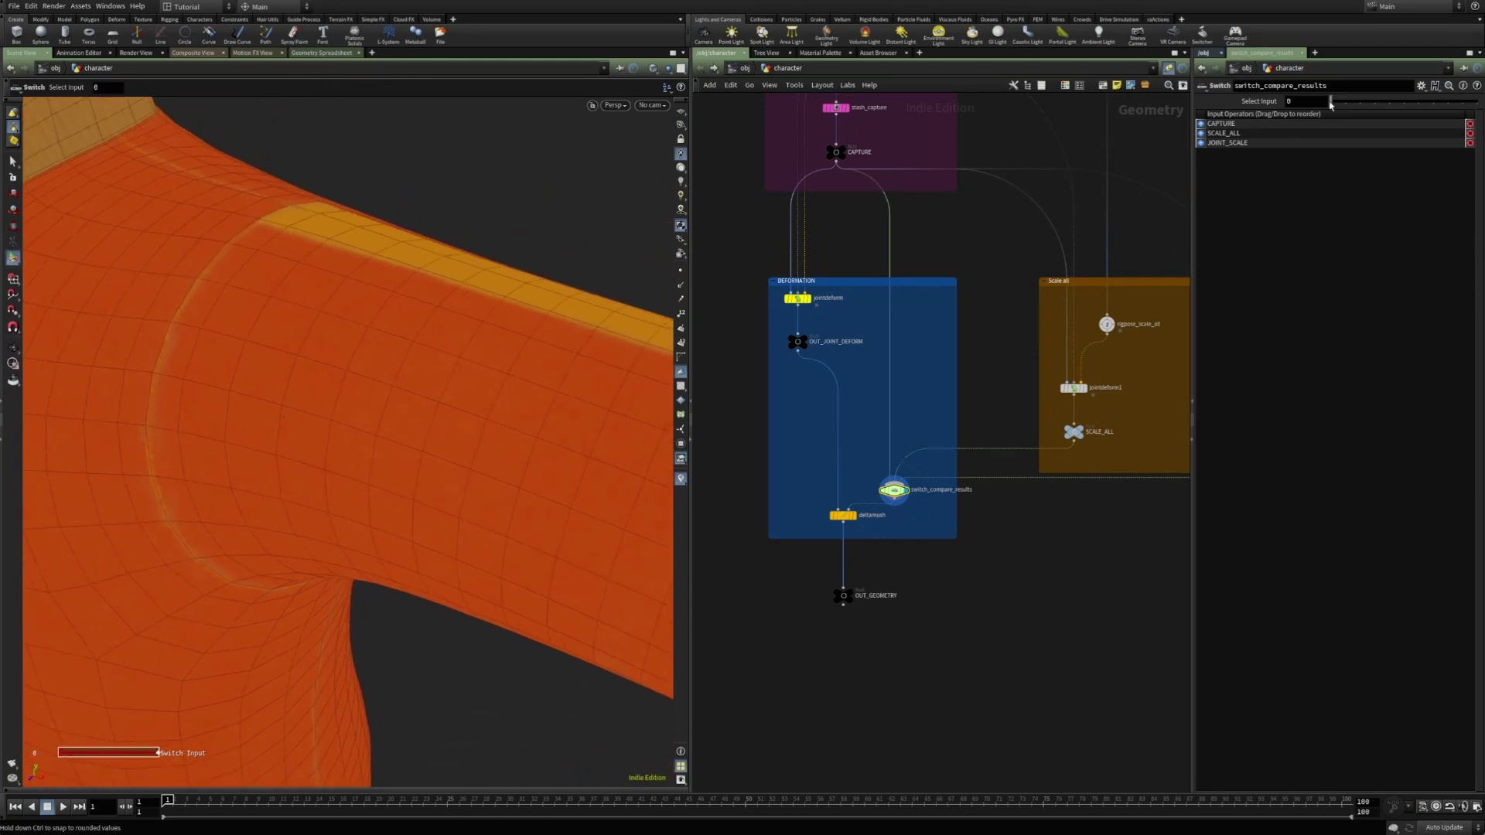
# - Display OUT_GEOMETRY and frame the scaled-down left arm and hand
pyautogui.keyDown('alt'); pyautogui.moveTo(469, 439); pyautogui.dragTo(246, 423, button='right'); pyautogui.keyUp('alt')
pyautogui.press('r')
pyautogui.moveTo(787, 562); pyautogui.dragTo(899, 640)
pyautogui.press('Escape')
pyautogui.scroll(8, 400, 467)
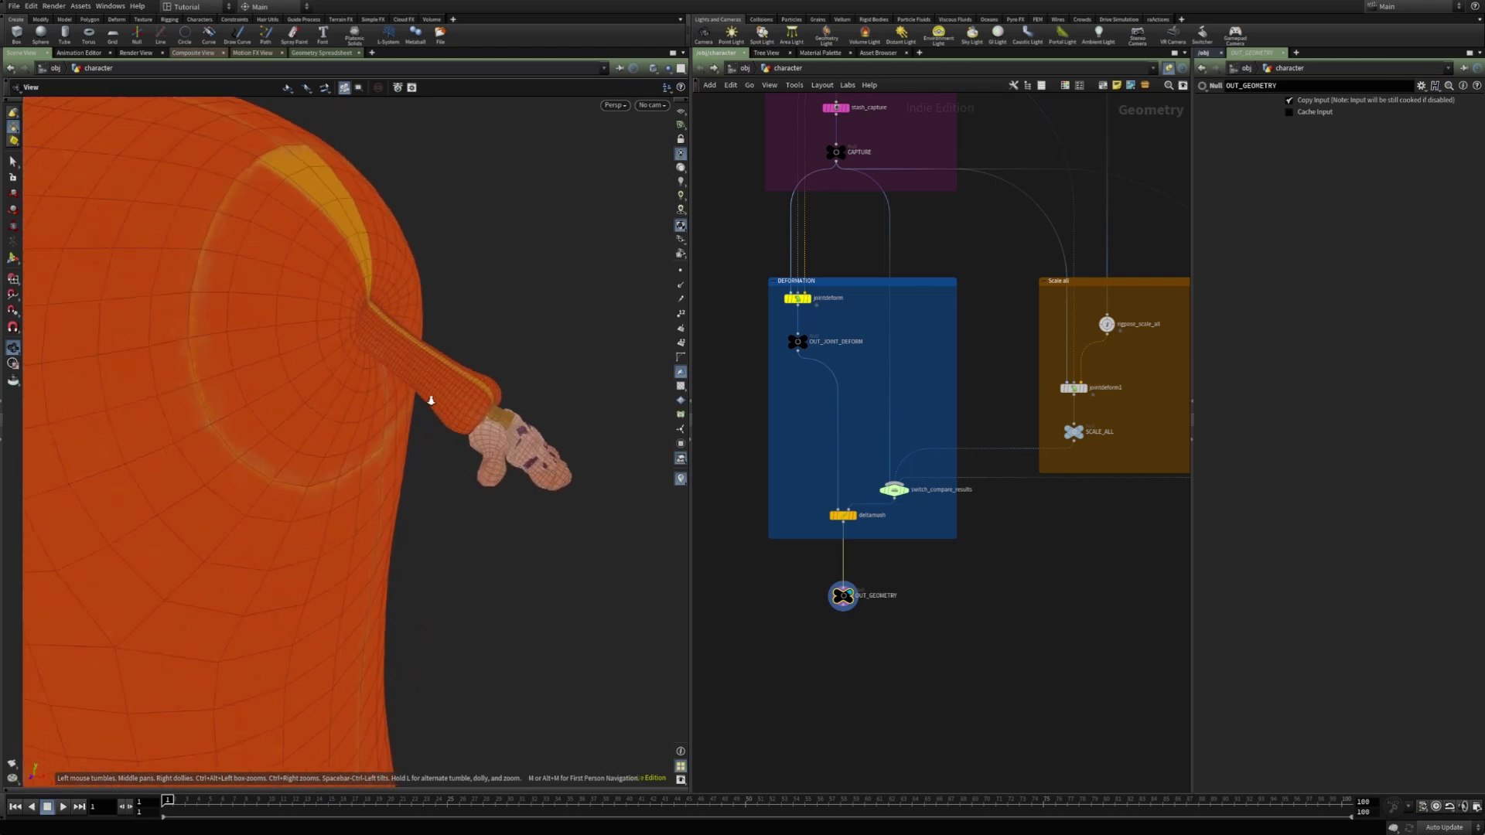
pyautogui.keyDown('alt'); pyautogui.moveTo(485, 383); pyautogui.dragTo(411, 414, button='middle'); pyautogui.keyUp('alt')
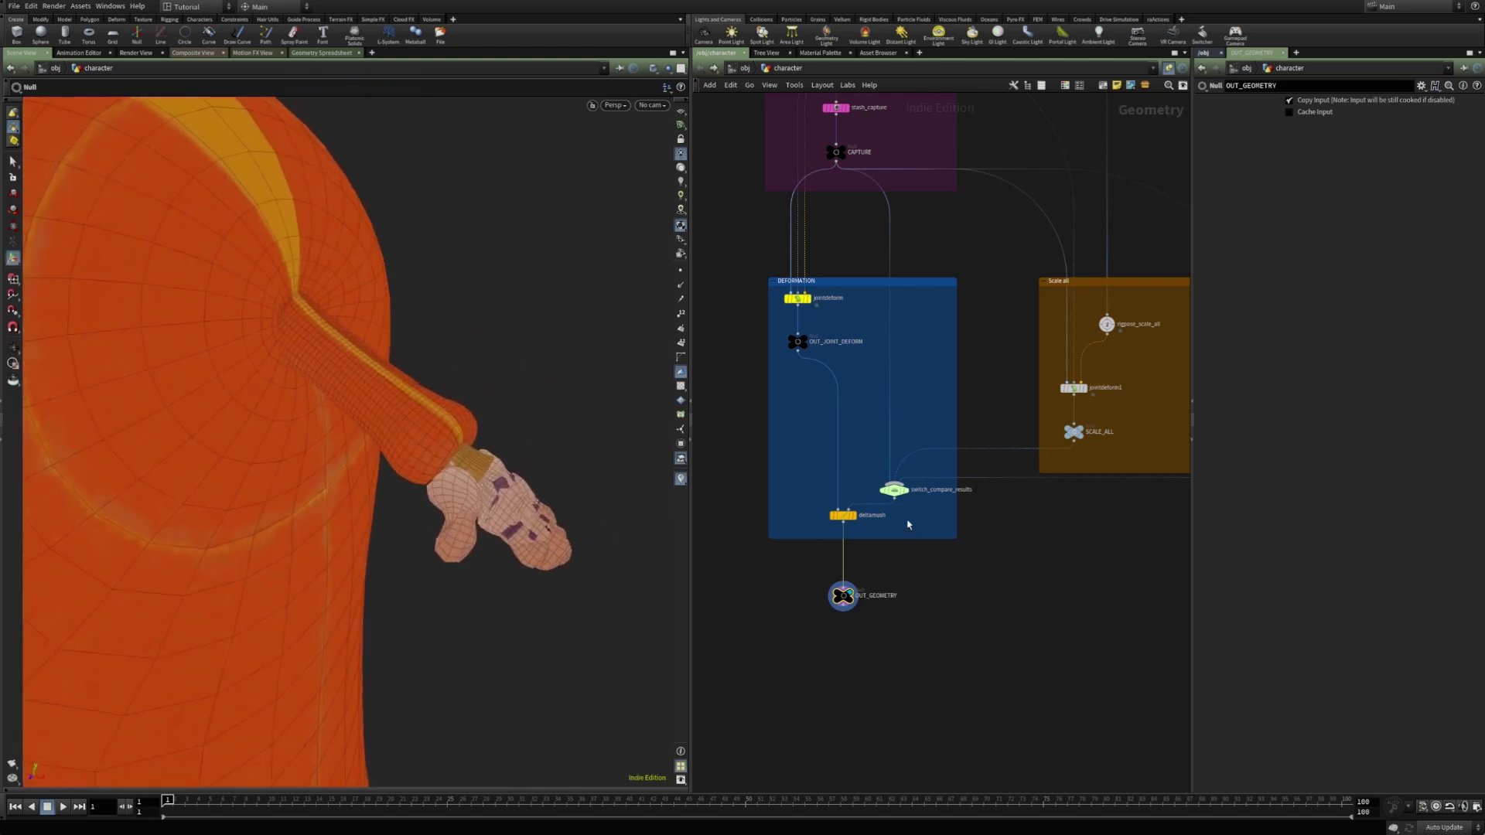
# - Set Select Input on switch_compare_results to 2 so that Delta Mush uses the JOINT_SCALE geometry
pyautogui.click(894, 492)
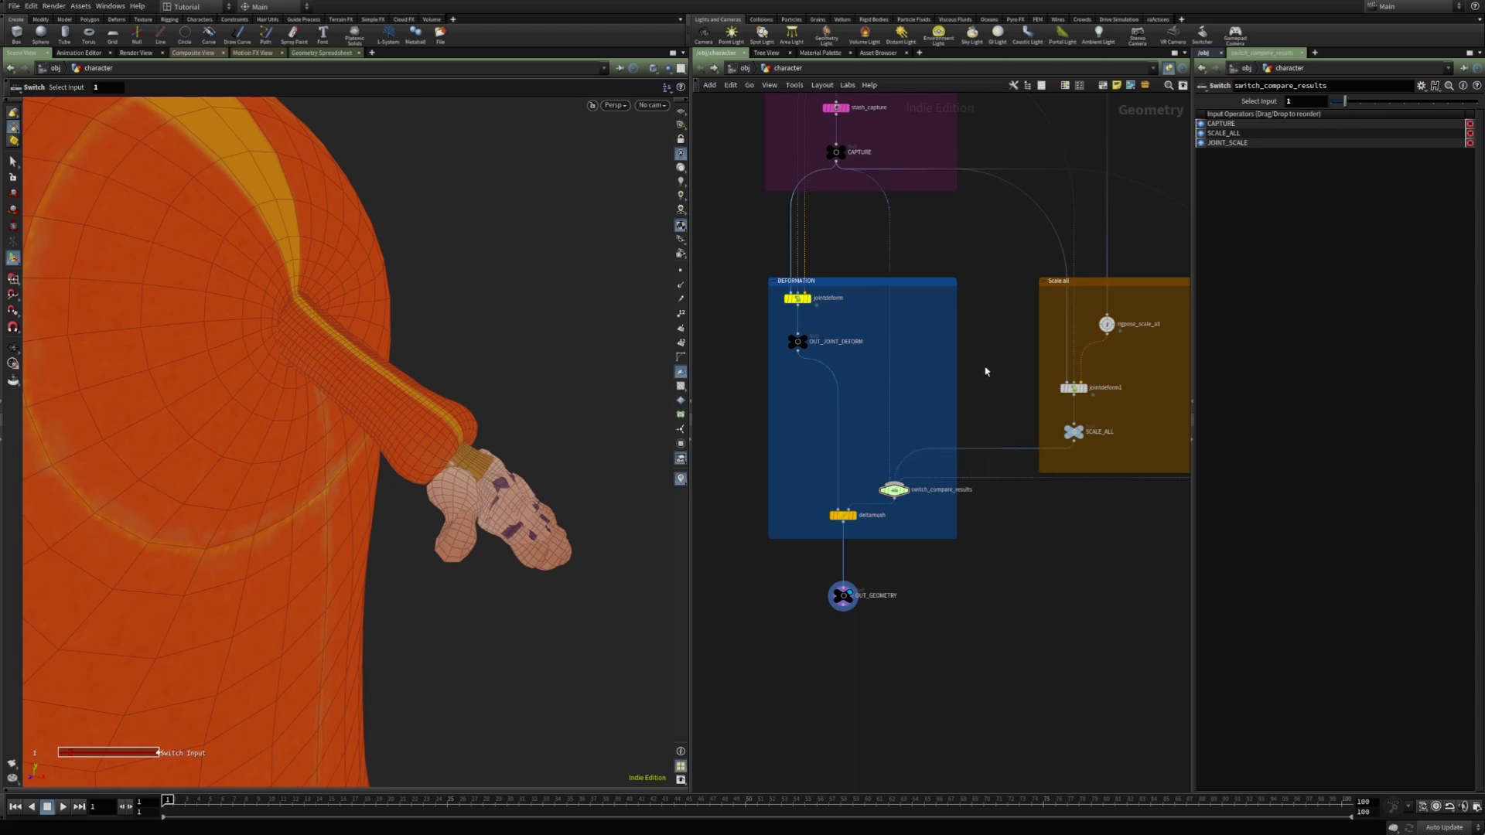
pyautogui.scroll(-2, 988, 390)
pyautogui.moveTo(988, 391); pyautogui.dragTo(862, 393, button='middle')
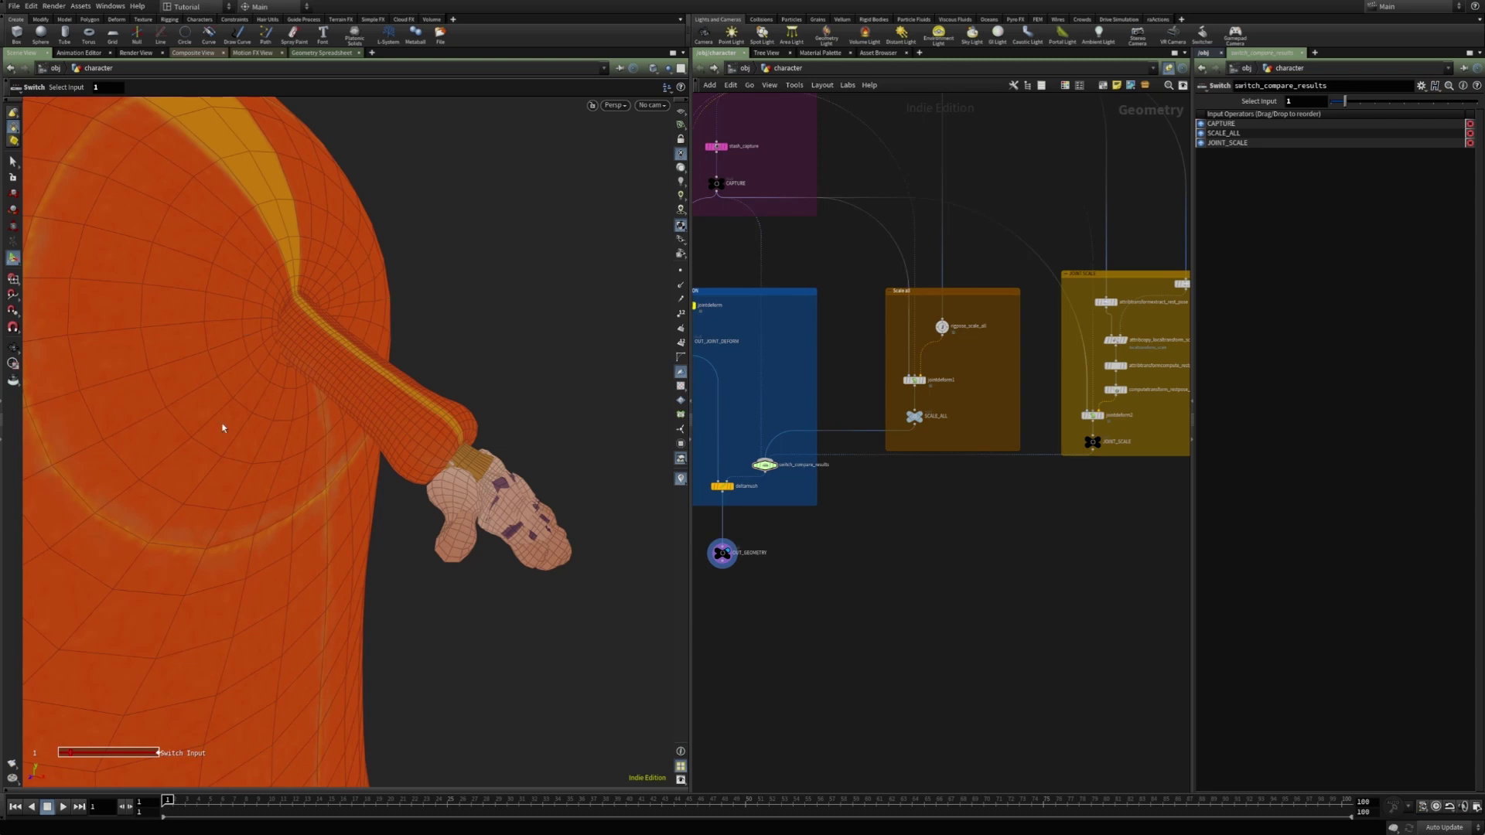
pyautogui.click(1358, 108)
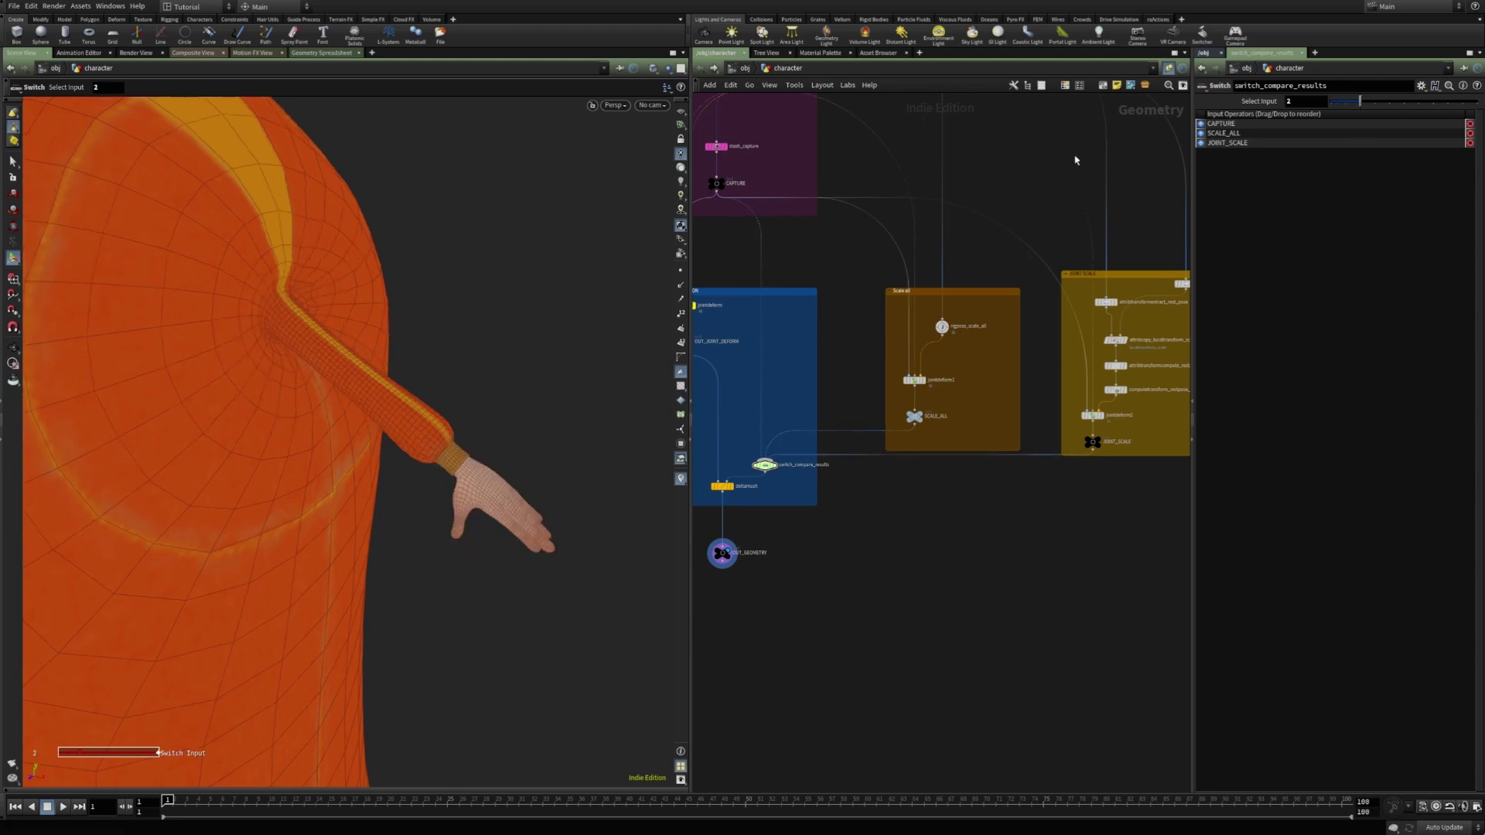
# - Inspect the scaled left arm and shoulder up close, toggling the bypass of the deltamush node to compare the deformation
pyautogui.moveTo(1029, 376); pyautogui.dragTo(1004, 385, button='middle')
pyautogui.keyDown('alt'); pyautogui.moveTo(422, 323); pyautogui.dragTo(333, 366); pyautogui.keyUp('alt')
pyautogui.moveTo(698, 500); pyautogui.dragTo(816, 524, button='middle')
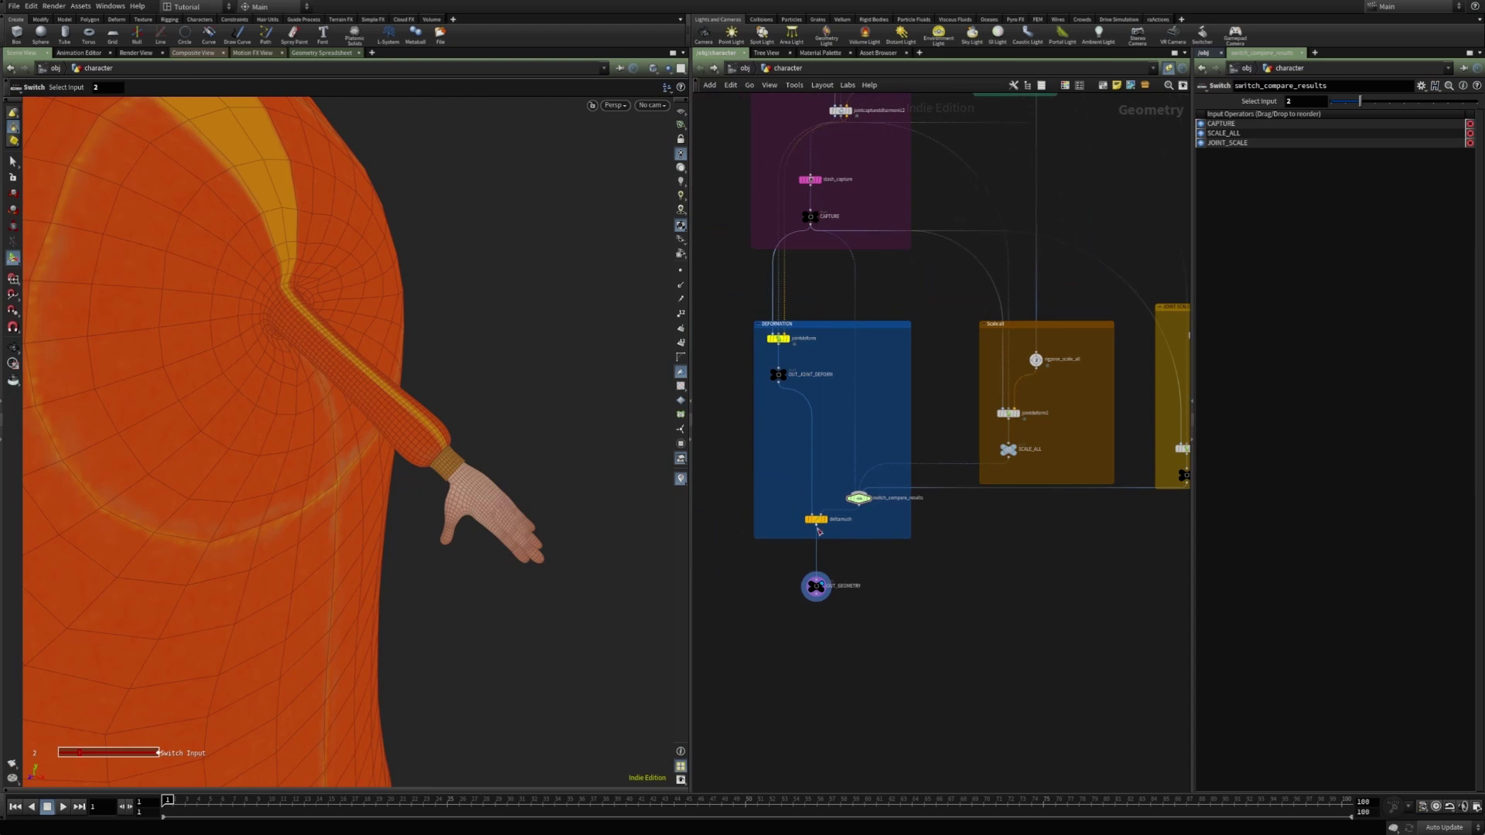
pyautogui.keyDown('alt'); pyautogui.moveTo(225, 366); pyautogui.dragTo(384, 387, button='right'); pyautogui.keyUp('alt')
pyautogui.press('Return')
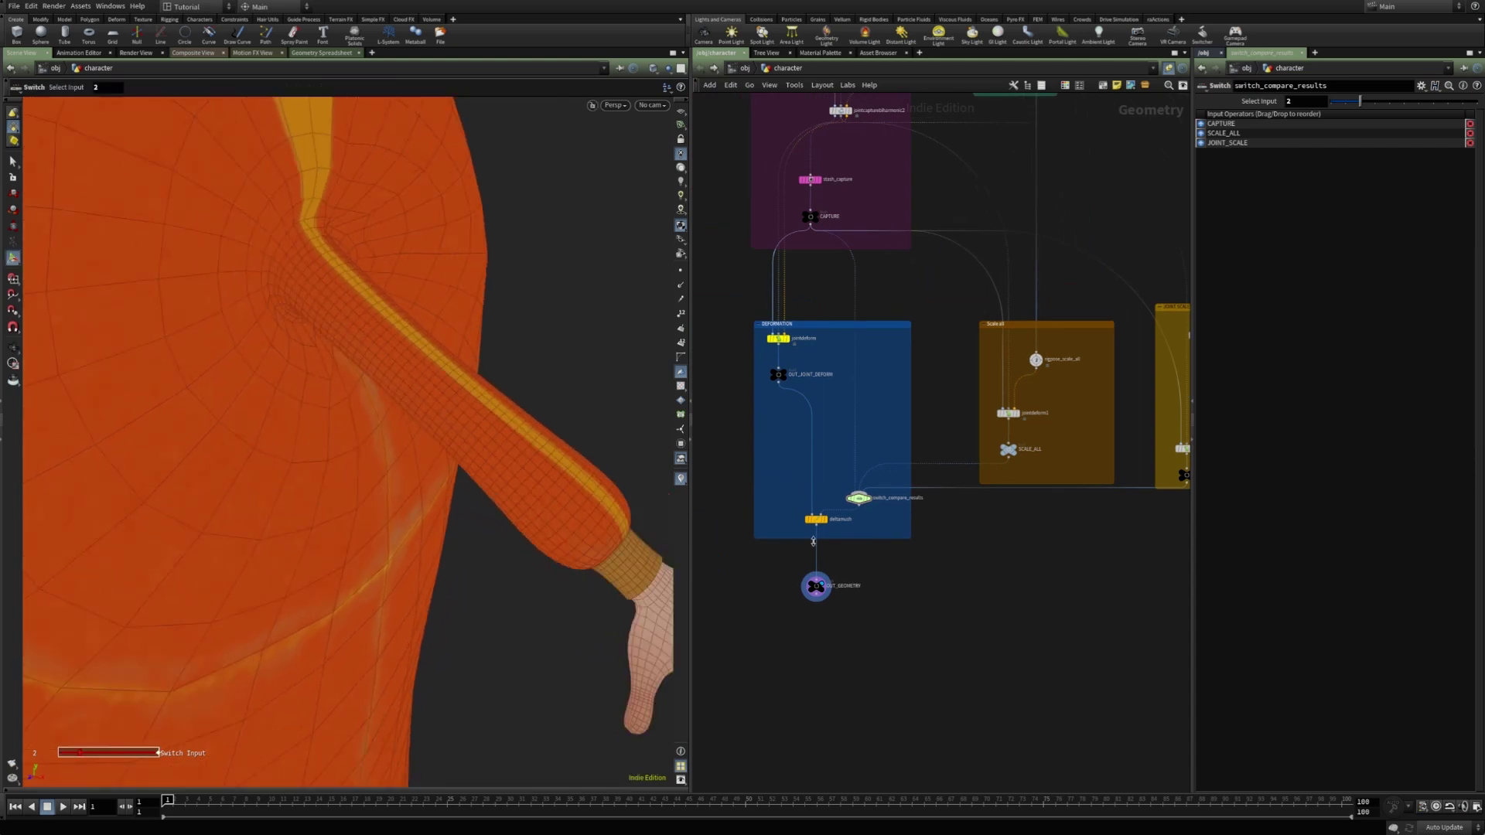
pyautogui.scroll(3, 815, 527)
pyautogui.press('q')
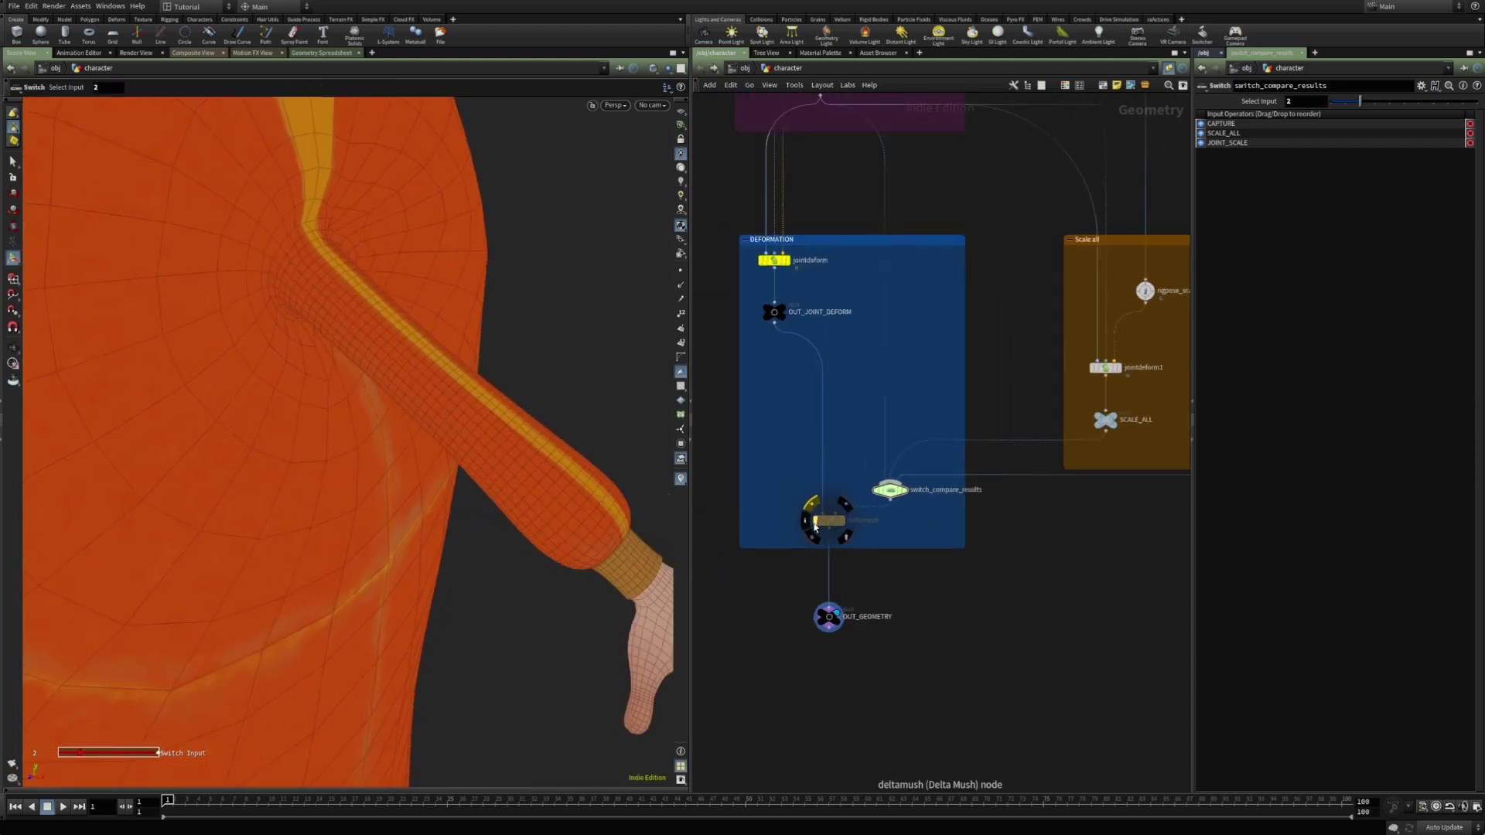
pyautogui.click(815, 524)
pyautogui.keyDown('alt'); pyautogui.moveTo(477, 265); pyautogui.dragTo(405, 272, button='right'); pyautogui.keyUp('alt')
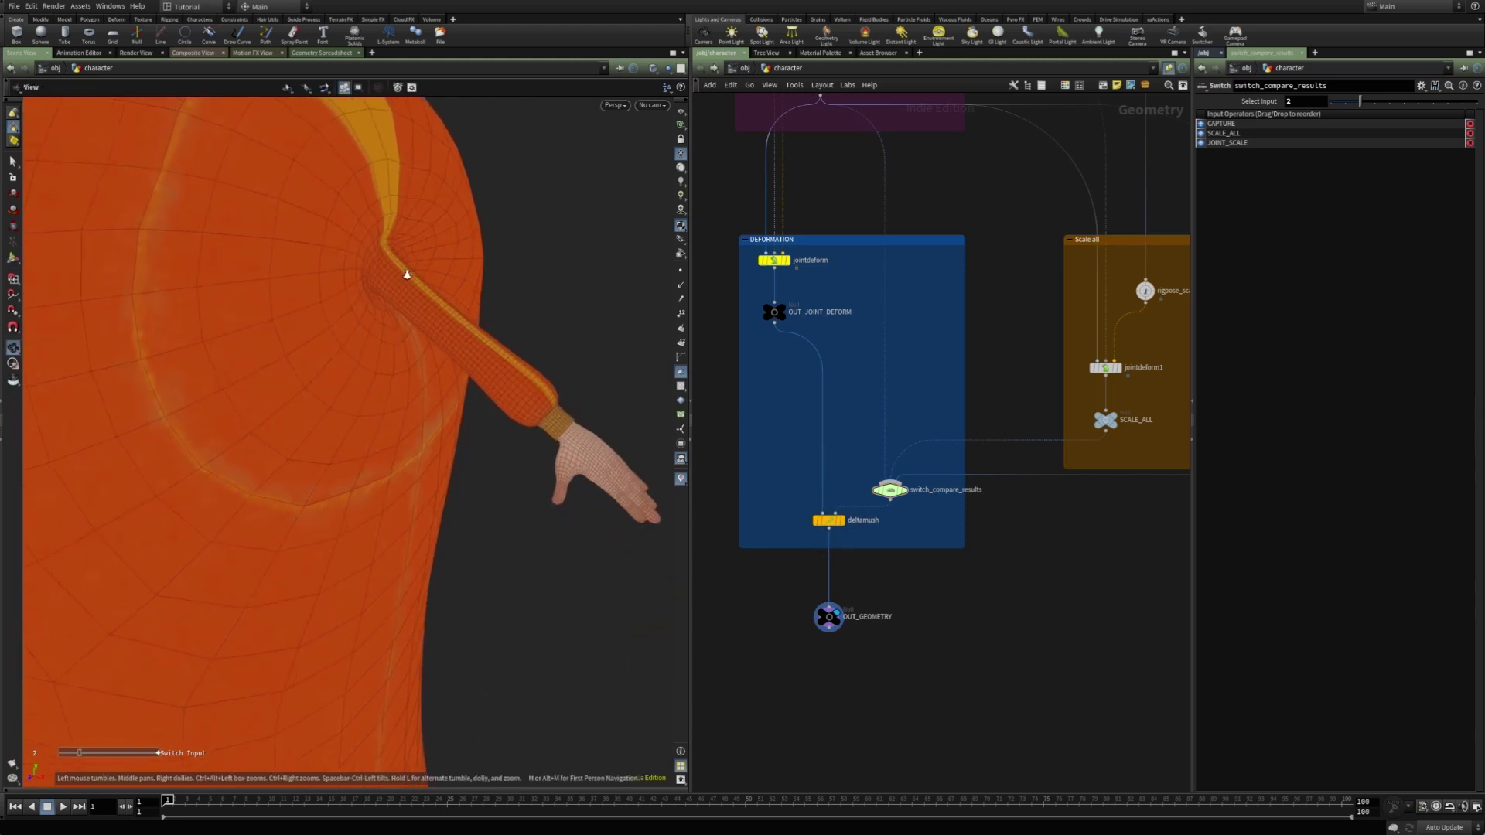
# - View the character's upper body from the front with both arms in frame and select the OUT_GEOMETRY node
pyautogui.press('Escape')
pyautogui.keyDown('alt'); pyautogui.moveTo(479, 329); pyautogui.dragTo(363, 321, button='right'); pyautogui.keyUp('alt')
pyautogui.keyDown('alt'); pyautogui.moveTo(503, 345); pyautogui.dragTo(131, 367, button='right'); pyautogui.keyUp('alt')
pyautogui.keyDown('alt'); pyautogui.moveTo(132, 368); pyautogui.dragTo(340, 405); pyautogui.keyUp('alt')
pyautogui.keyDown('alt'); pyautogui.moveTo(495, 437); pyautogui.dragTo(430, 424); pyautogui.keyUp('alt')
pyautogui.click(828, 616)
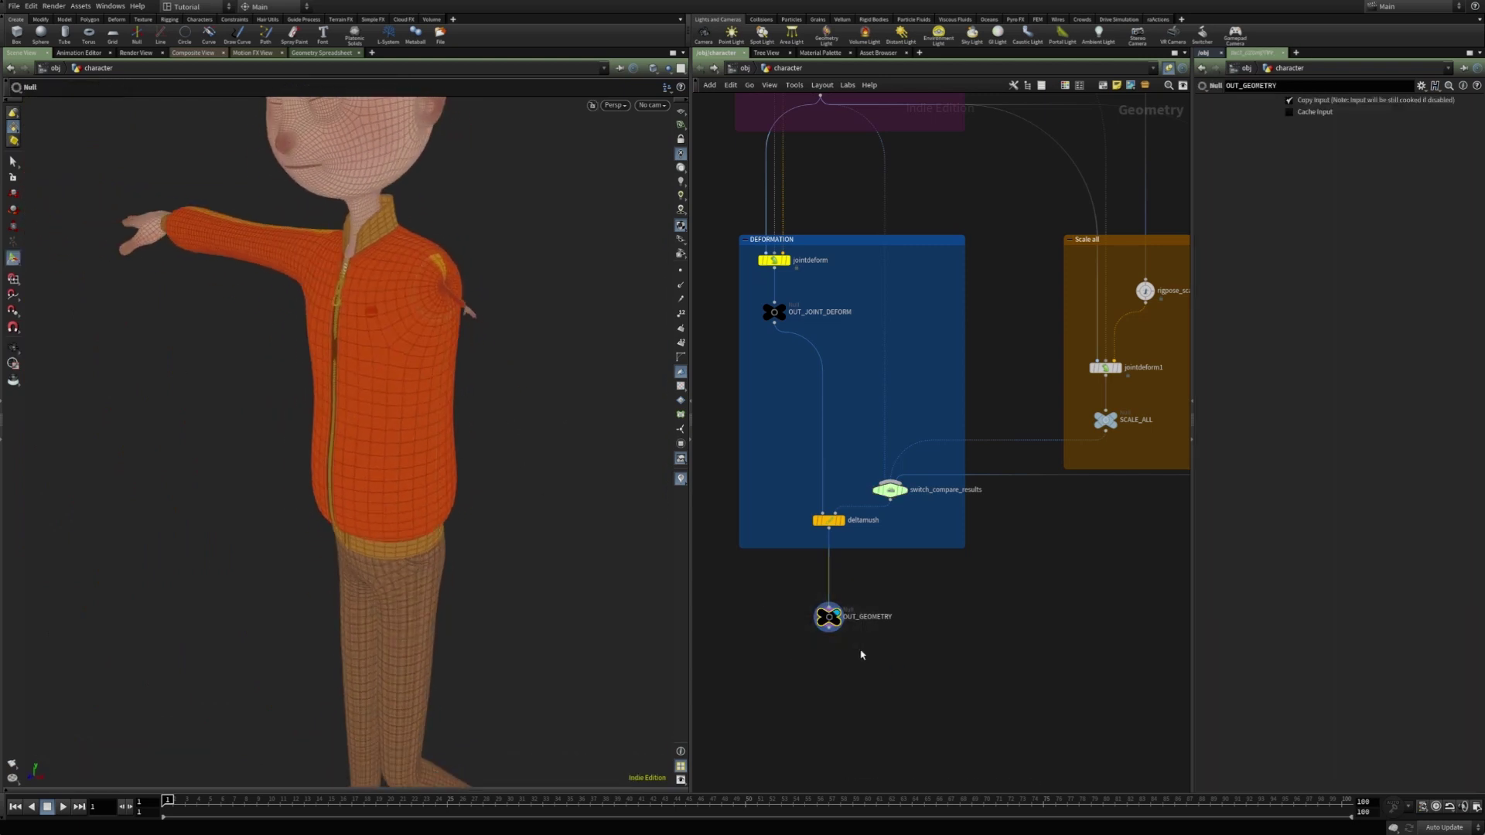
# - Scale the L_leg_hip joint down uniformly to 0.105 in the anim_rigpose node
pyautogui.scroll(-3, 921, 361)
pyautogui.scroll(-3, 922, 361)
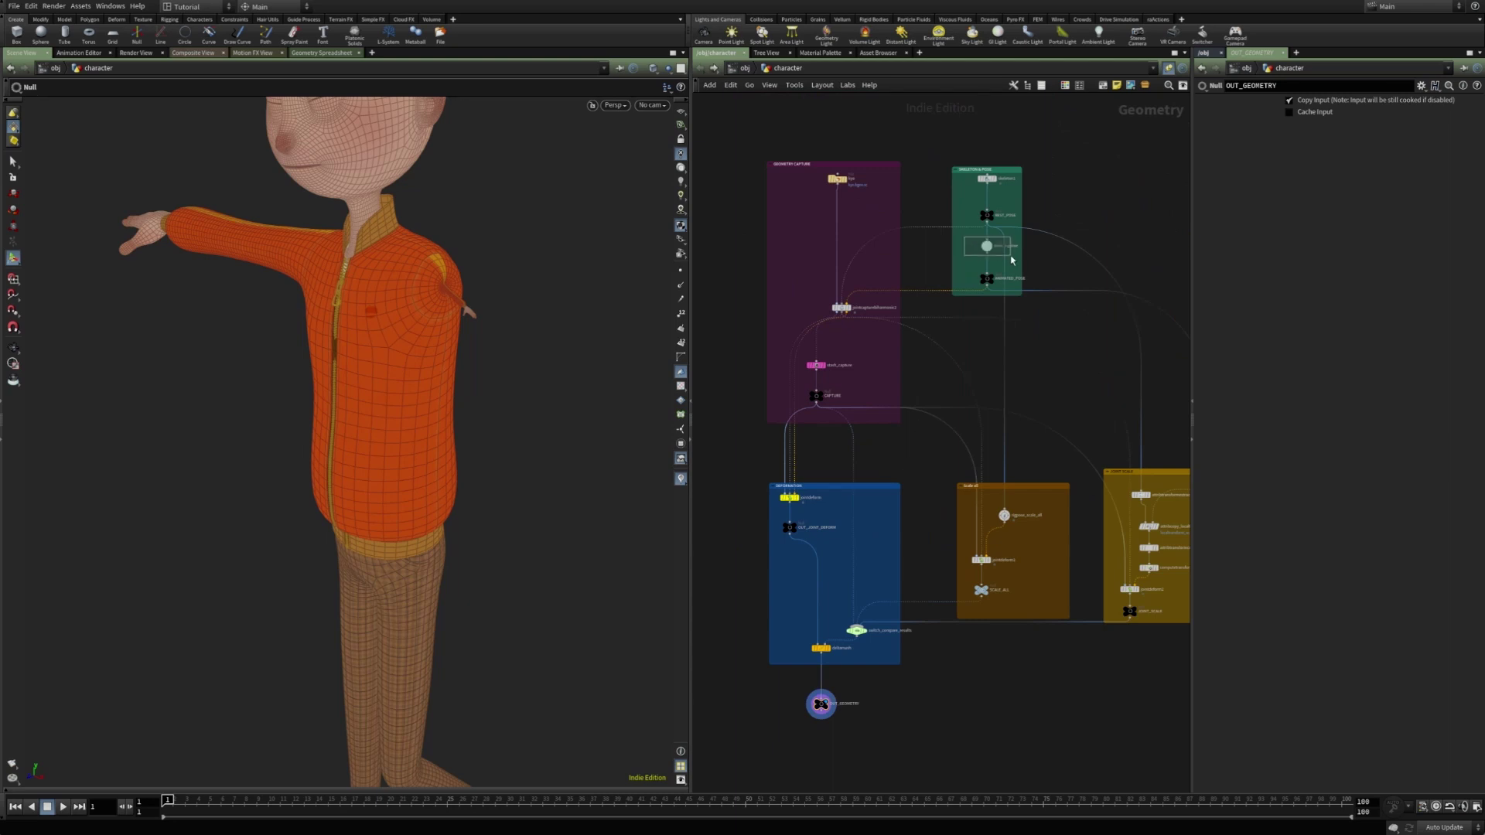
pyautogui.click(986, 246)
pyautogui.keyDown('alt'); pyautogui.moveTo(433, 688); pyautogui.dragTo(411, 484, button='middle'); pyautogui.keyUp('alt')
pyautogui.keyDown('alt'); pyautogui.moveTo(411, 480); pyautogui.dragTo(604, 417, button='right'); pyautogui.keyUp('alt')
pyautogui.click(384, 302)
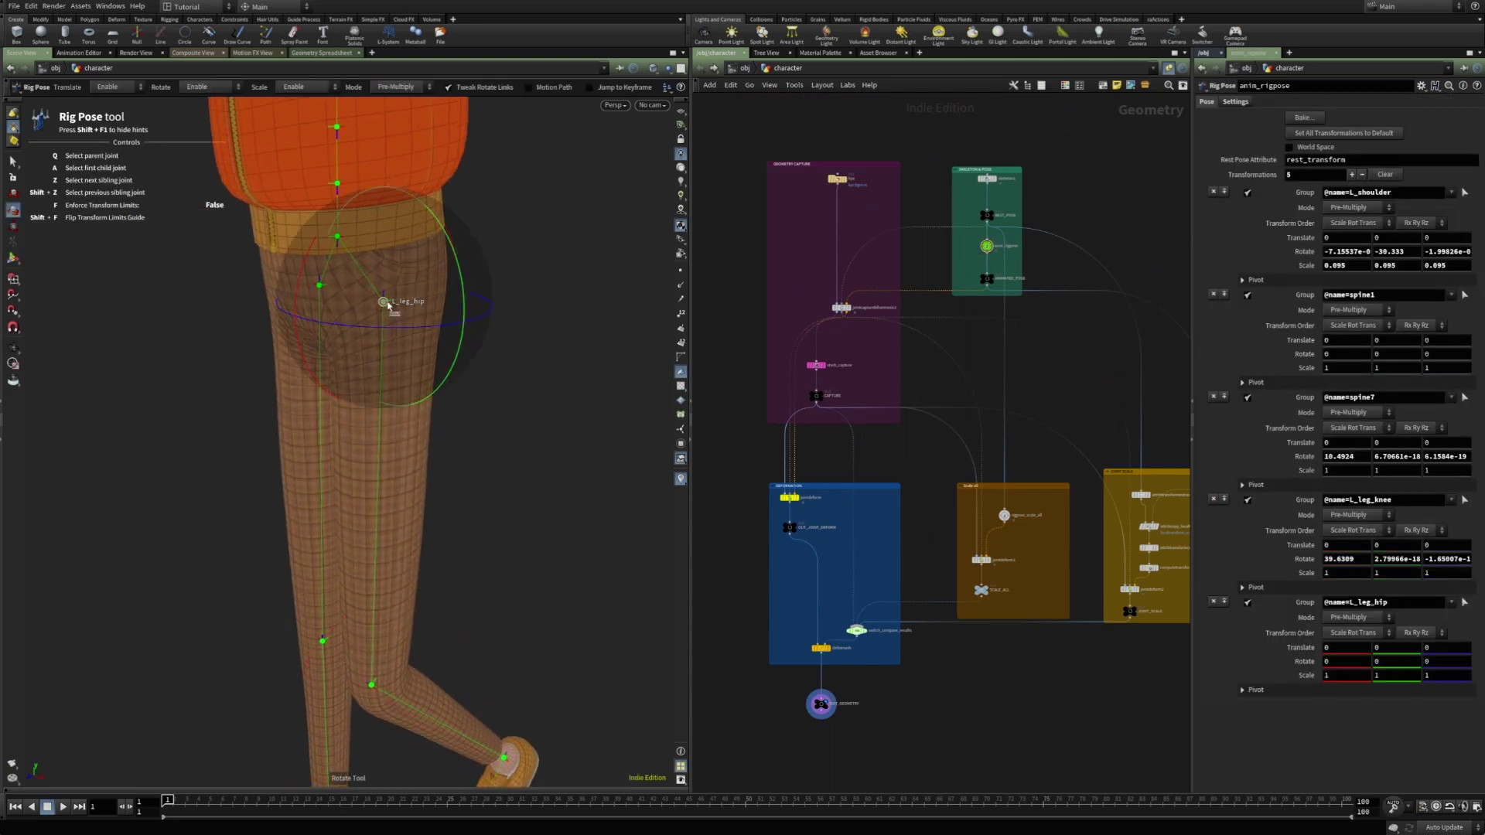
pyautogui.press('e')
pyautogui.moveTo(305, 330); pyautogui.dragTo(286, 338)
# - Examine the mesh around the scaled-down left leg up close and check the Select Input setting of switch_compare_results
pyautogui.keyDown('alt'); pyautogui.moveTo(418, 363); pyautogui.dragTo(667, 353, button='right'); pyautogui.keyUp('alt')
pyautogui.keyDown('alt'); pyautogui.moveTo(464, 230); pyautogui.dragTo(477, 152, button='middle'); pyautogui.keyUp('alt')
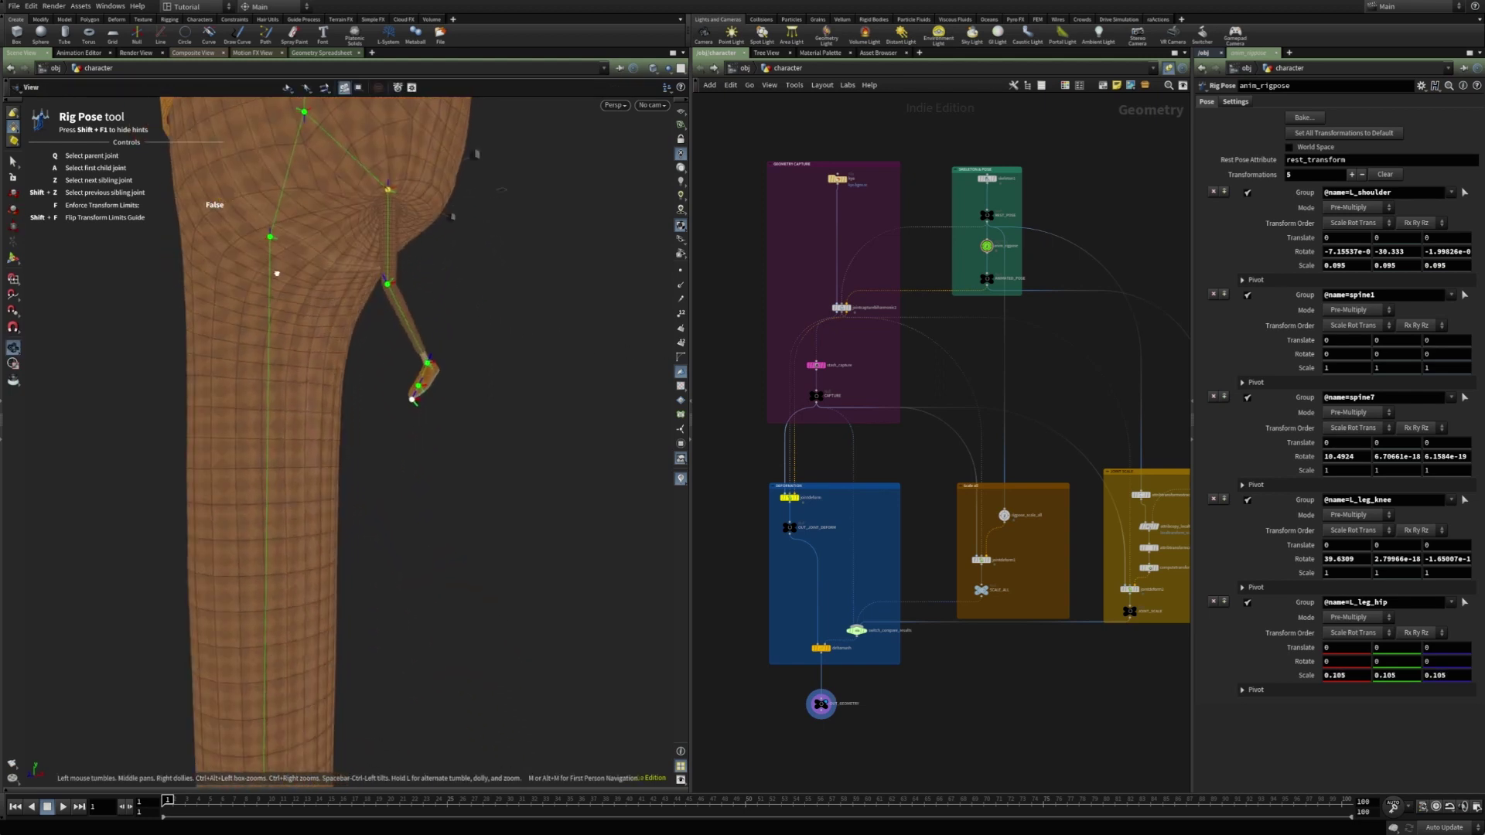
pyautogui.keyDown('alt'); pyautogui.moveTo(477, 152); pyautogui.dragTo(585, 211, button='right'); pyautogui.keyUp('alt')
pyautogui.keyDown('alt'); pyautogui.moveTo(585, 211); pyautogui.dragTo(503, 341, button='middle'); pyautogui.keyUp('alt')
pyautogui.keyDown('alt'); pyautogui.moveTo(504, 341); pyautogui.dragTo(638, 379, button='right'); pyautogui.keyUp('alt')
pyautogui.keyDown('alt'); pyautogui.moveTo(637, 379); pyautogui.dragTo(628, 450, button='middle'); pyautogui.keyUp('alt')
pyautogui.click(856, 630)
pyautogui.click(926, 383)
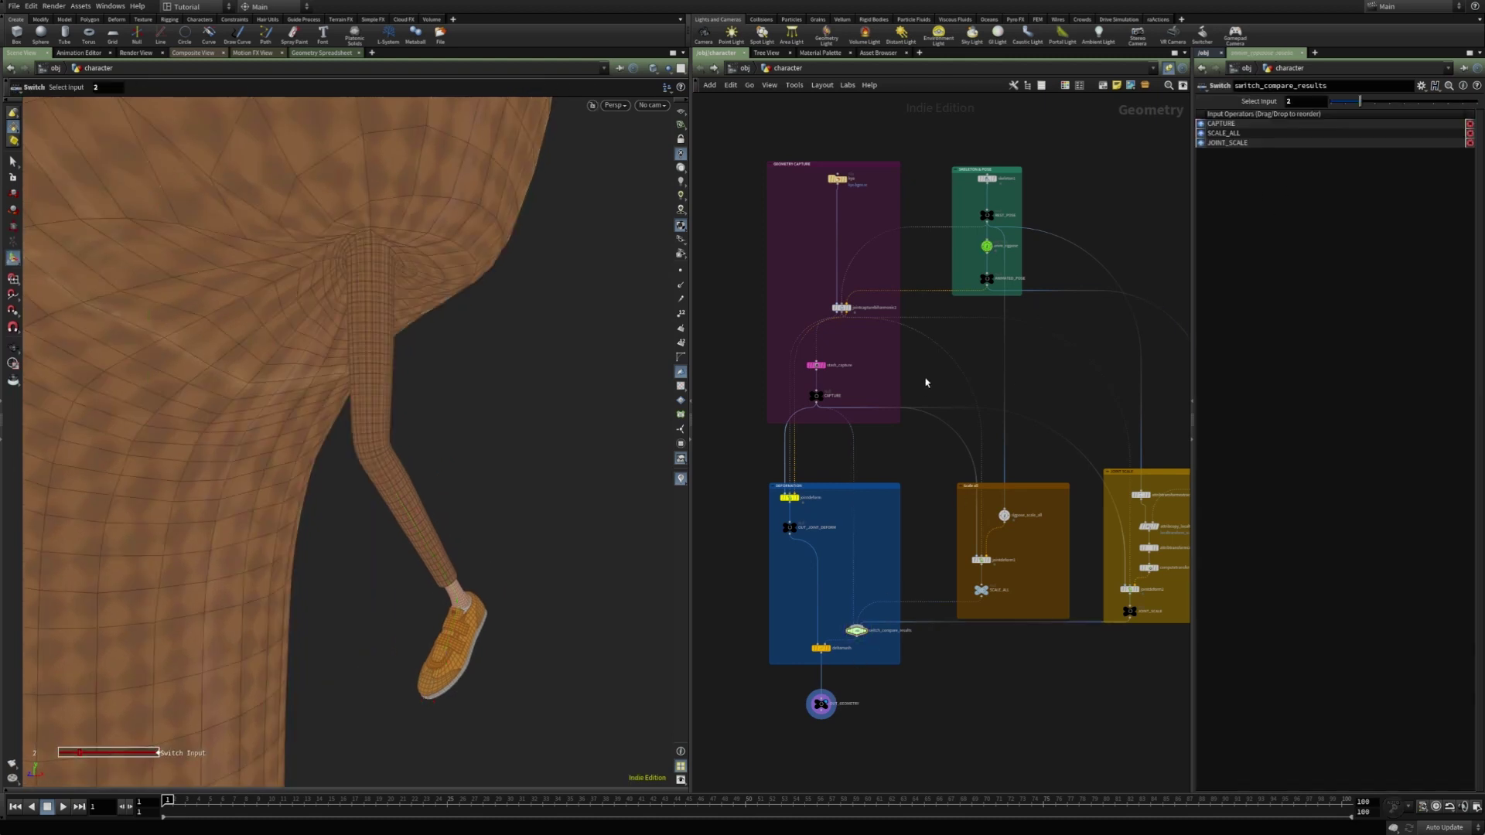
pyautogui.moveTo(1359, 102)
pyautogui.mouseDown()
pyautogui.moveTo(1330, 105)
pyautogui.moveTo(1360, 103)
pyautogui.mouseUp()
# - Reset all joint transformations in the anim_rigpose node to default
pyautogui.click(985, 246)
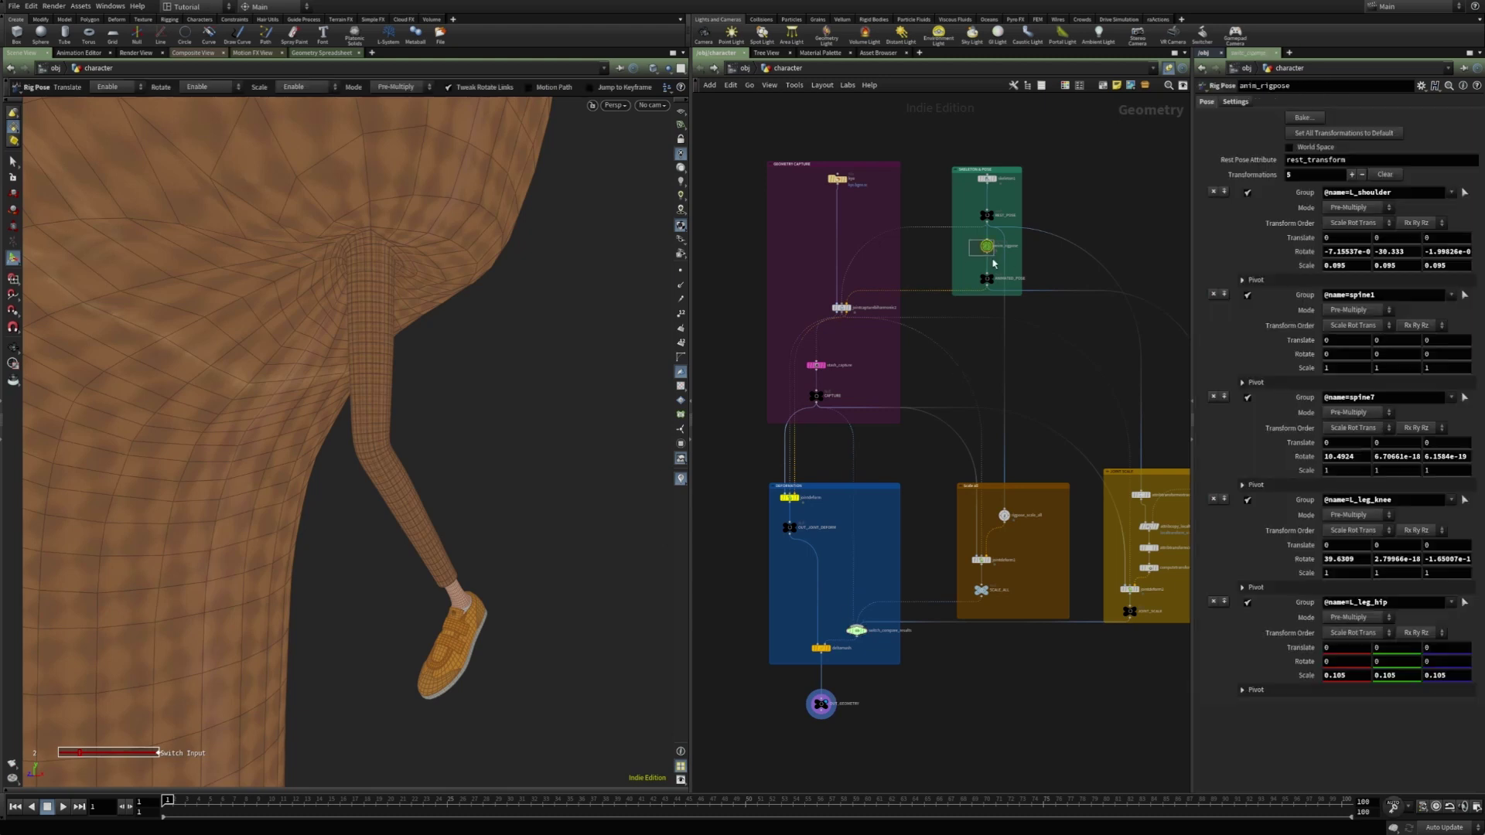
pyautogui.click(1367, 134)
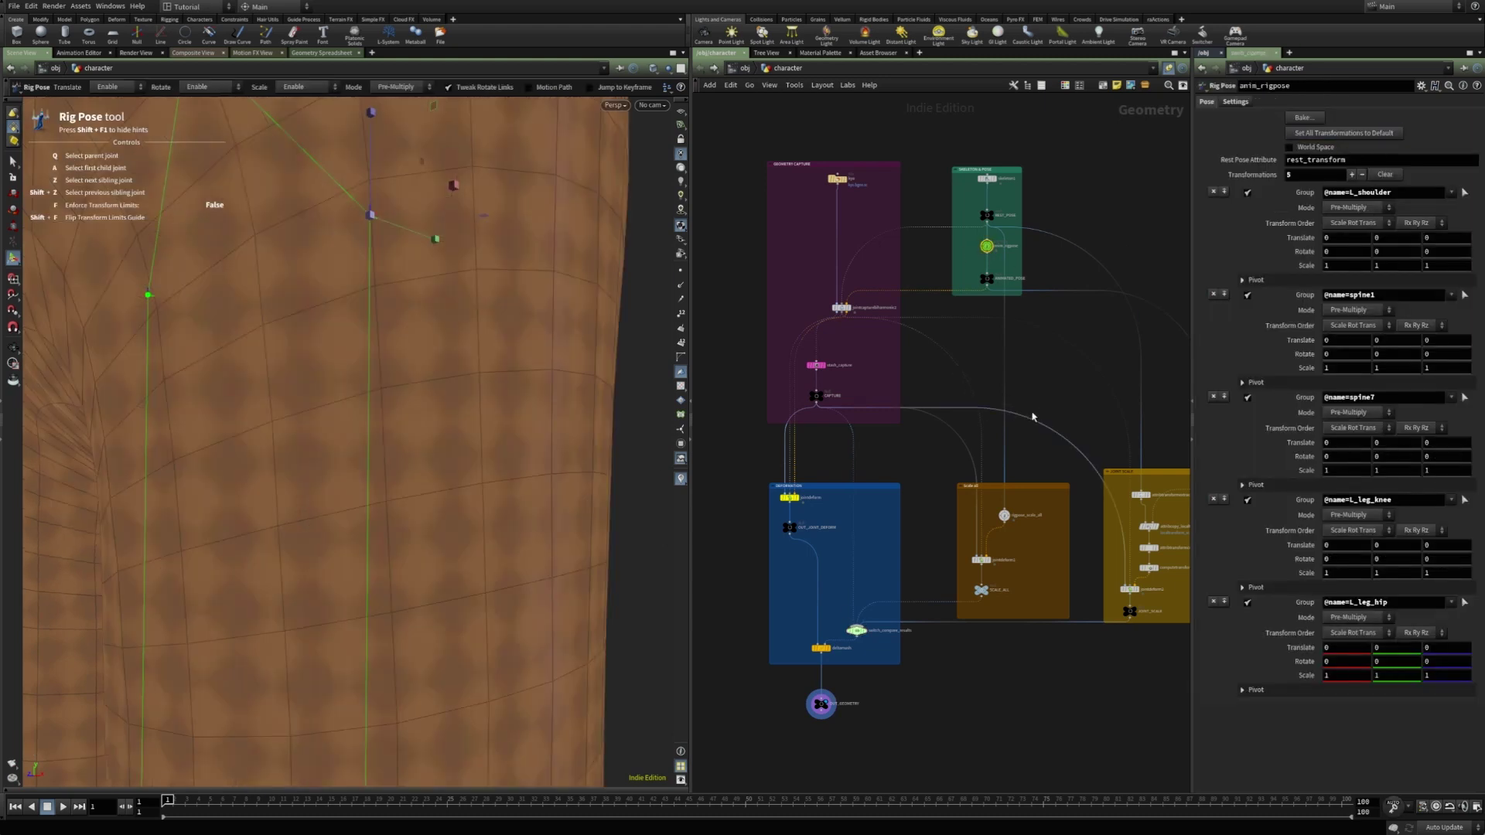
pyautogui.press('Escape')
# - Frame the whole character in its default pose and select the OUT_GEOMETRY node to view it without the joint overlay
pyautogui.keyDown('alt'); pyautogui.moveTo(155, 406); pyautogui.dragTo(398, 430, button='right'); pyautogui.keyUp('alt')
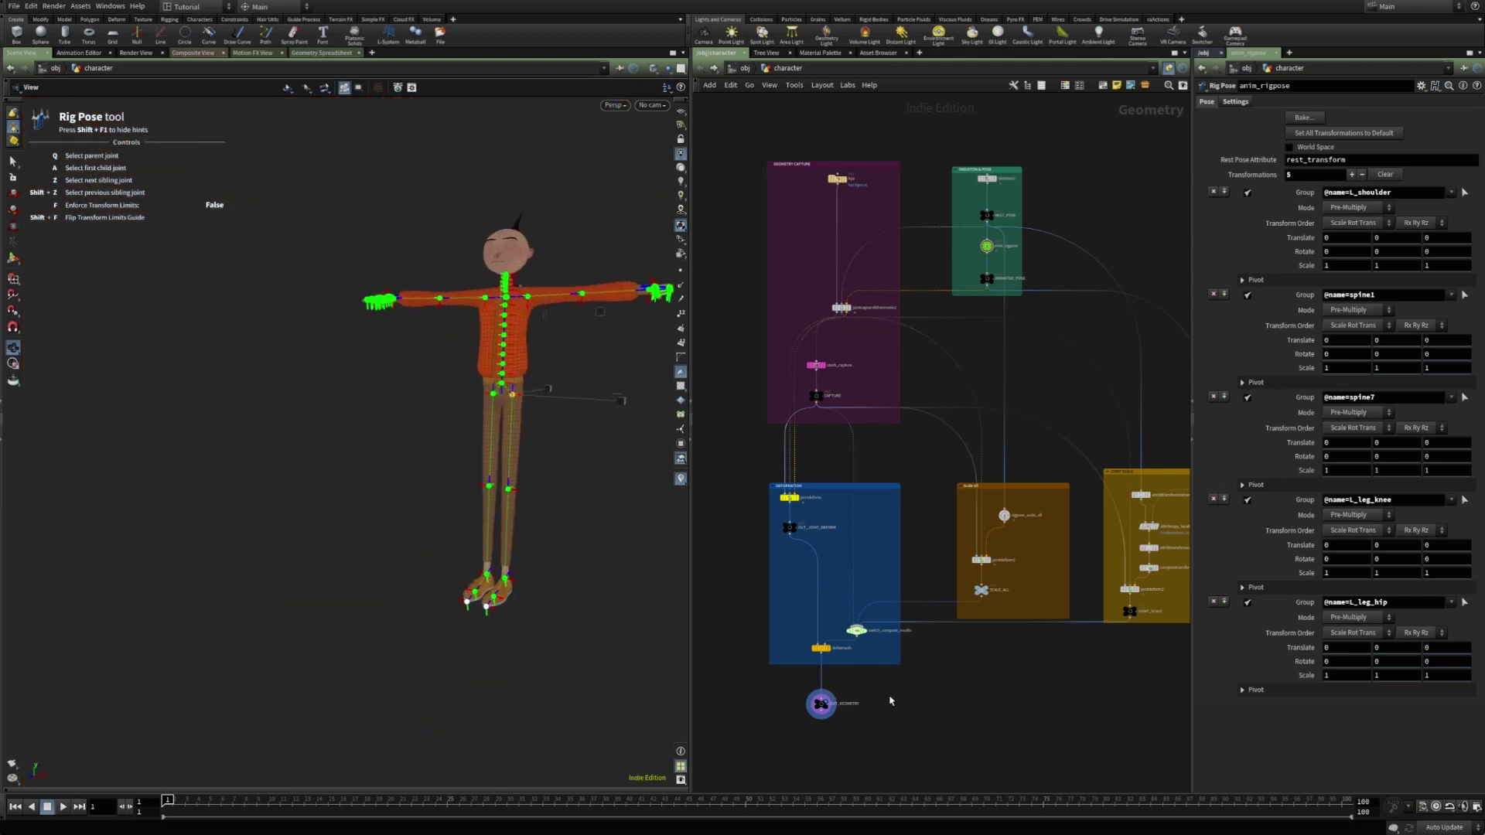
pyautogui.keyDown('alt'); pyautogui.moveTo(491, 421); pyautogui.dragTo(294, 461, button='middle'); pyautogui.keyUp('alt')
pyautogui.keyDown('alt'); pyautogui.moveTo(294, 461); pyautogui.dragTo(304, 490); pyautogui.keyUp('alt')
pyautogui.keyDown('alt'); pyautogui.moveTo(305, 490); pyautogui.dragTo(362, 454, button='middle'); pyautogui.keyUp('alt')
pyautogui.keyDown('alt'); pyautogui.moveTo(361, 454); pyautogui.dragTo(384, 413, button='right'); pyautogui.keyUp('alt')
pyautogui.click(821, 703)
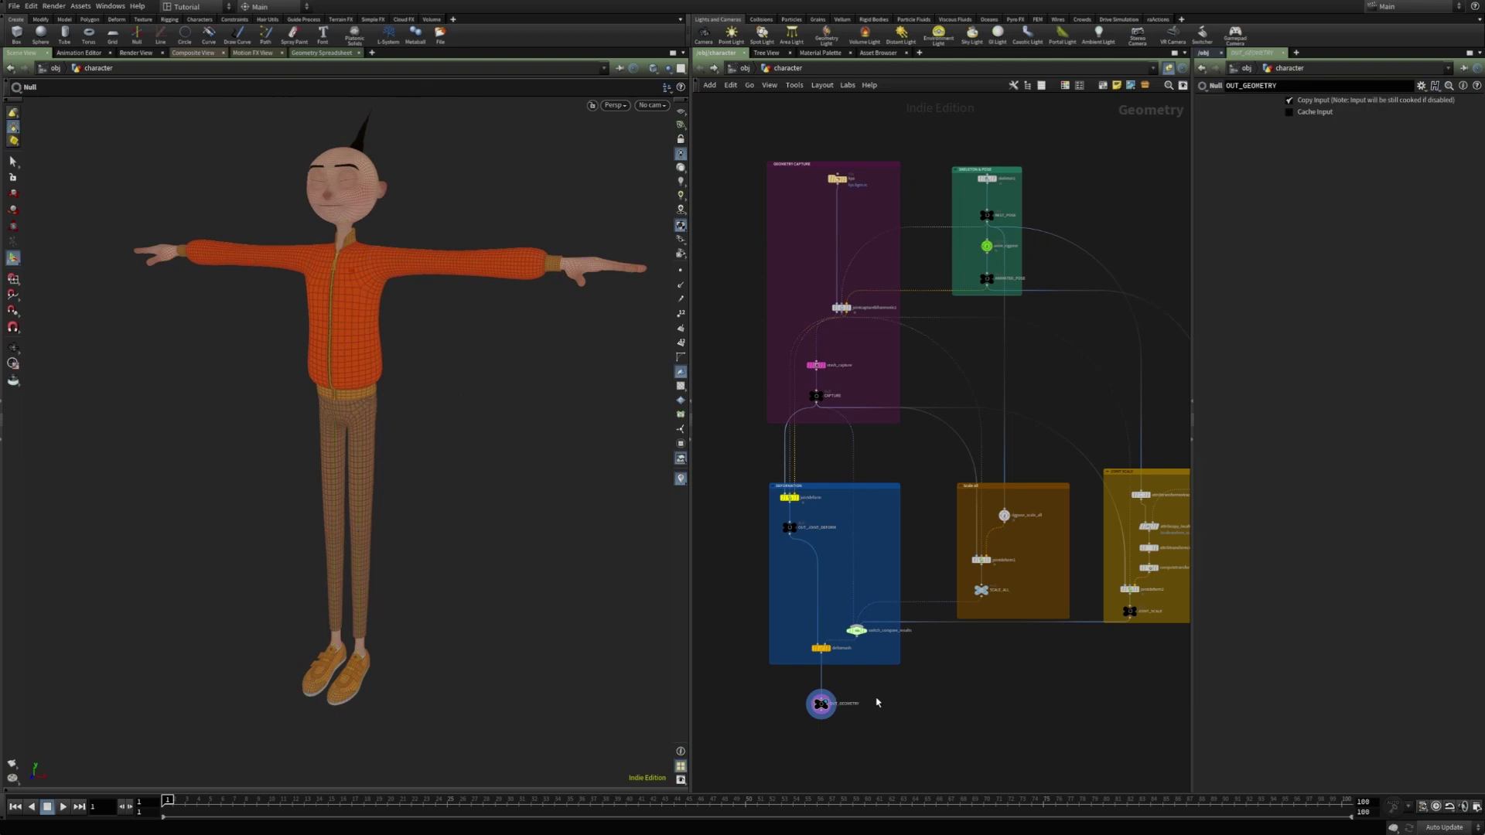